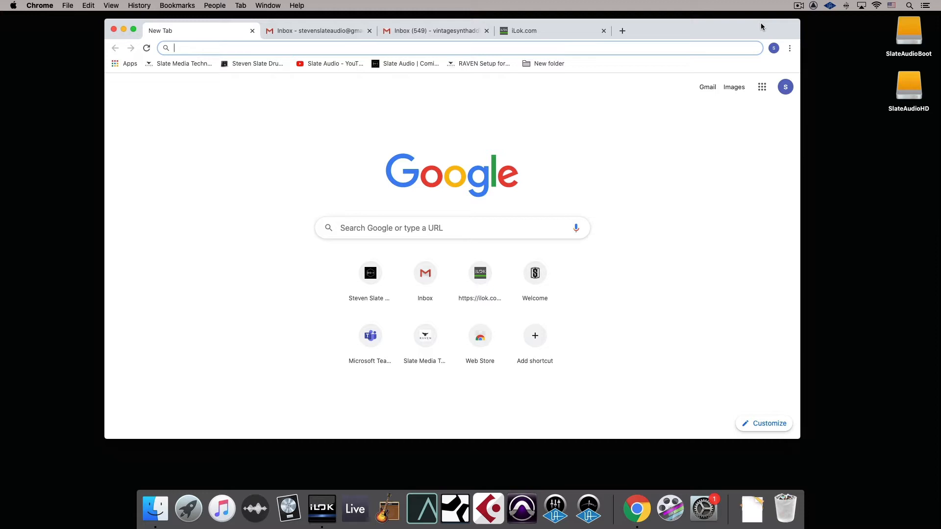
- Open my.stevenslateaudio.com and start signing up for a new account
type("my.slateaudio.com")
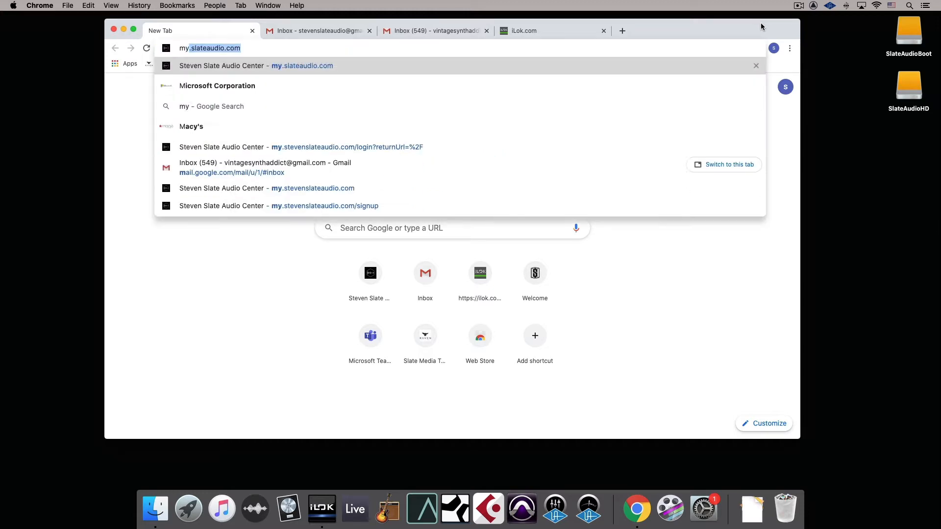
key("Return")
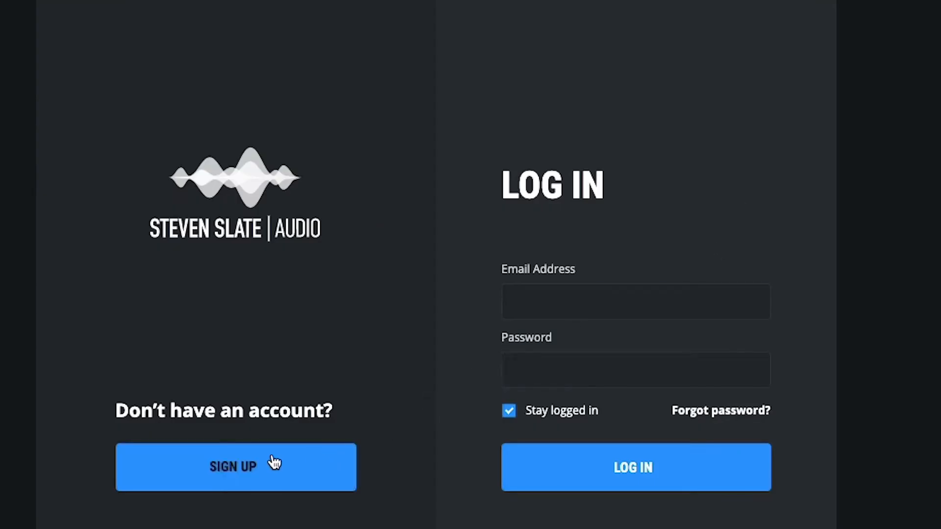
left_click(274, 462)
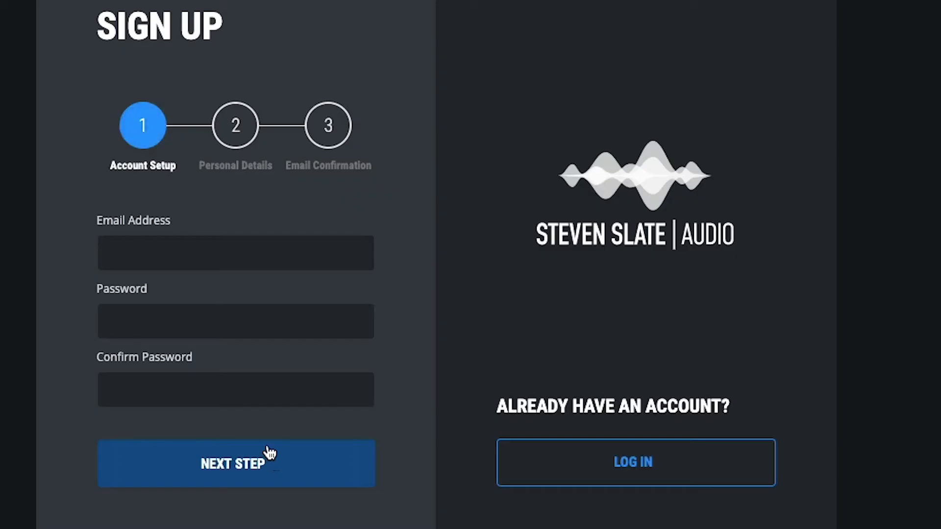
- Enter the account e-mail address and a matching password, then submit the setup step
left_click(224, 250)
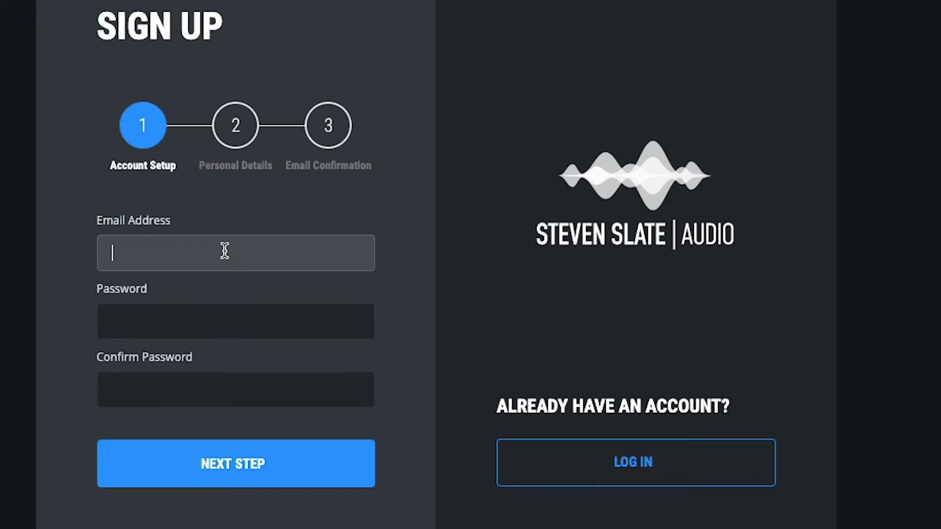
key("Tab")
type("•••••••••••")
key("Tab")
type("•••••••••••")
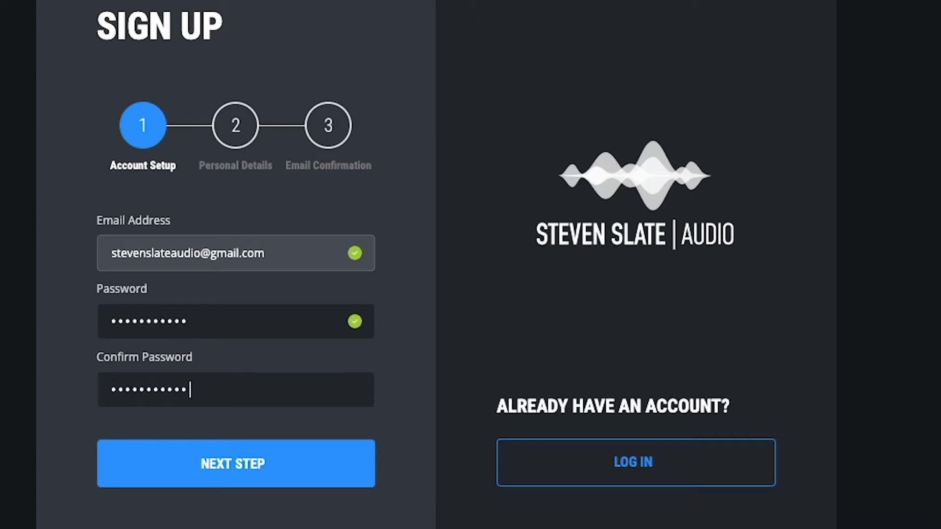
key("Return")
- Fill in first and last name, company 'slate audio', United States of America and ZIP code, then complete registration
left_click(145, 254)
type("Slate")
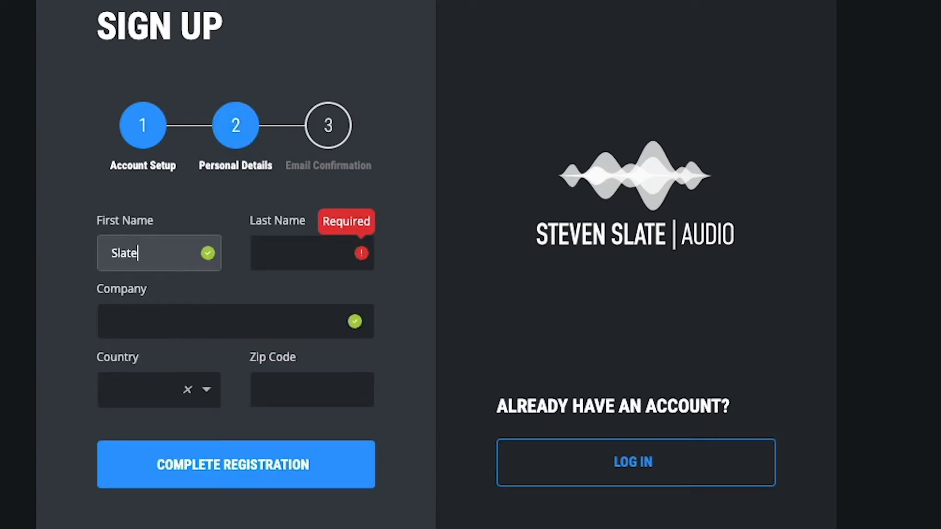
key("Tab")
type("Audio")
key("Tab")
type("slate audio")
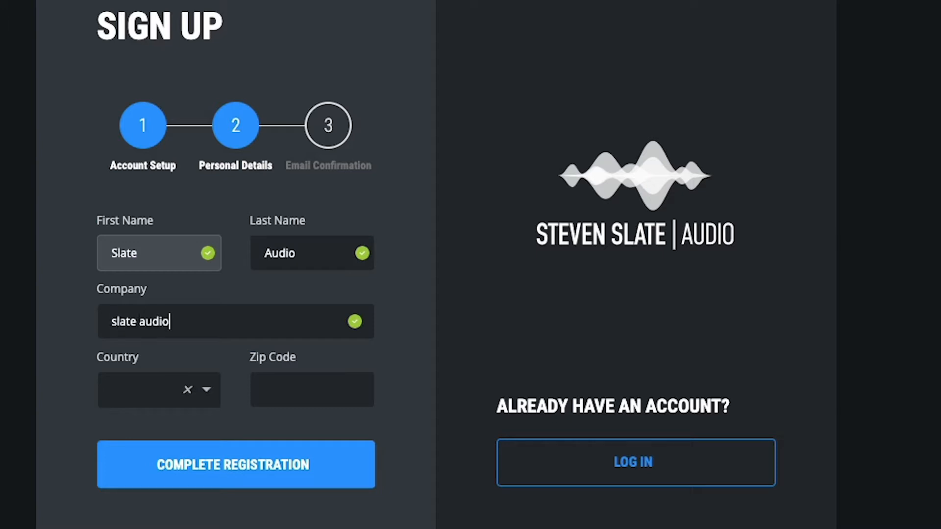
key("Tab")
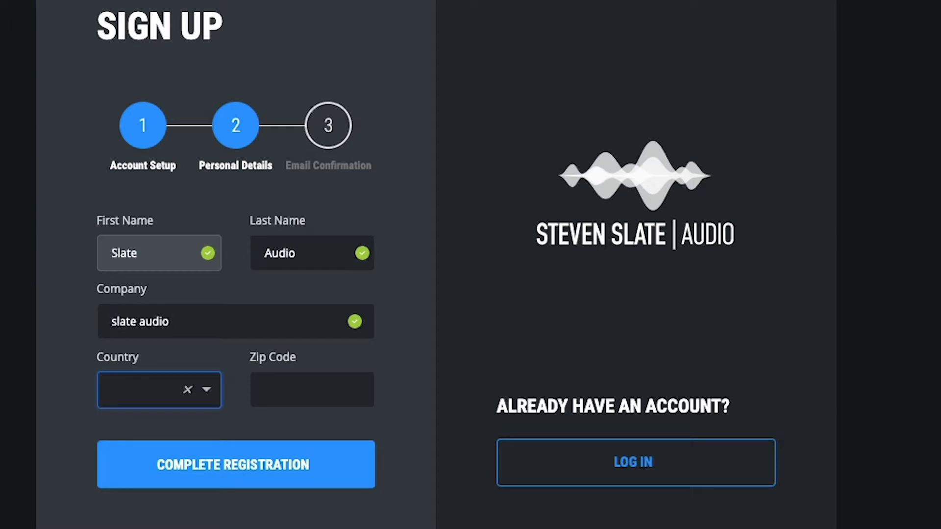
type("united")
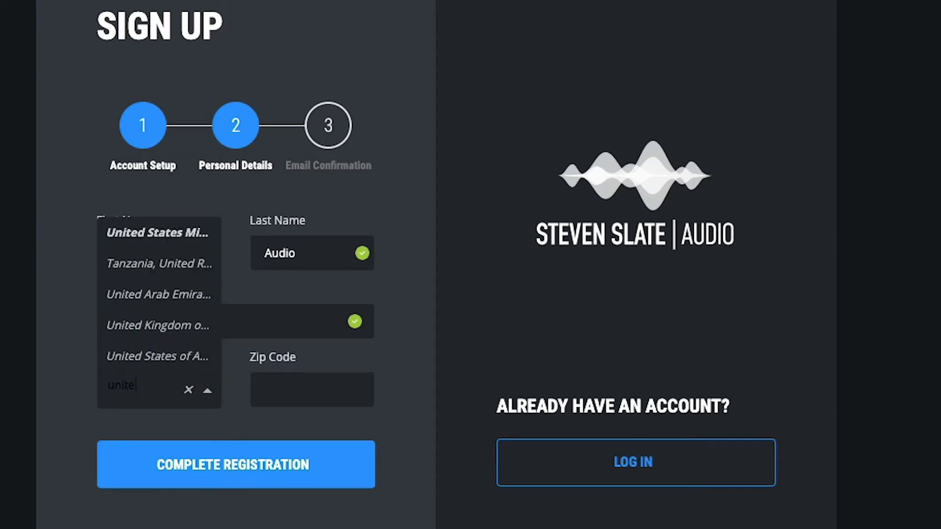
key("Down")
key("Down")
key("Down")
key("Down")
key("Return")
key("Tab")
type("90019")
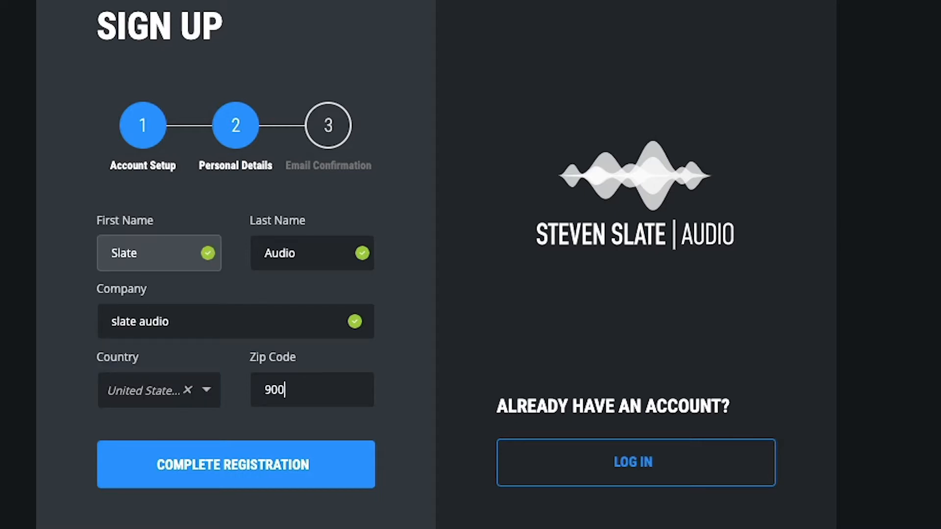
left_click(269, 464)
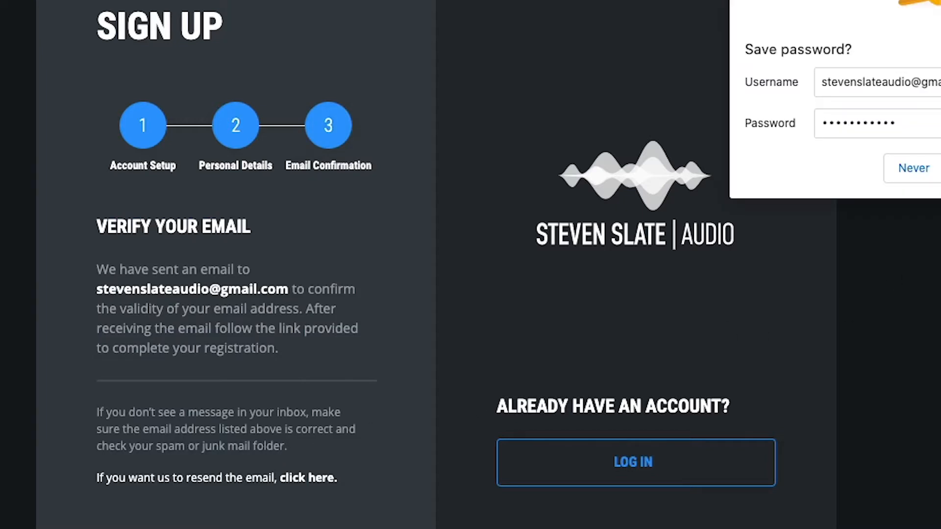
left_click(940, 168)
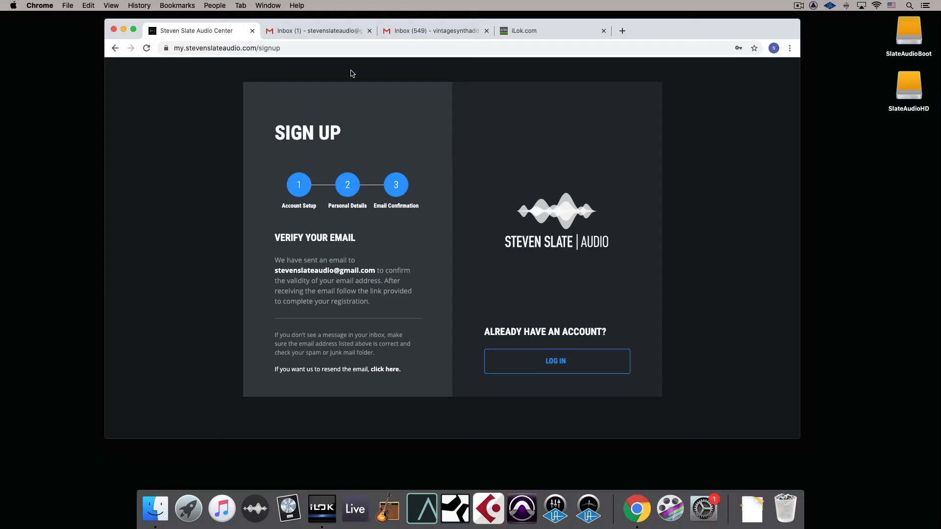
- Open the Account Verification email in Gmail, follow its link, and verify the account before logging in
left_click(314, 35)
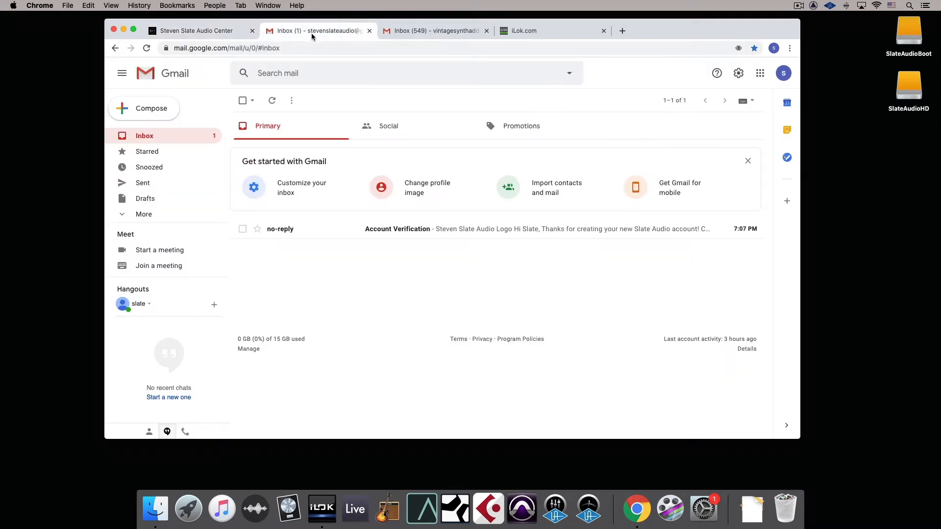
left_click(335, 237)
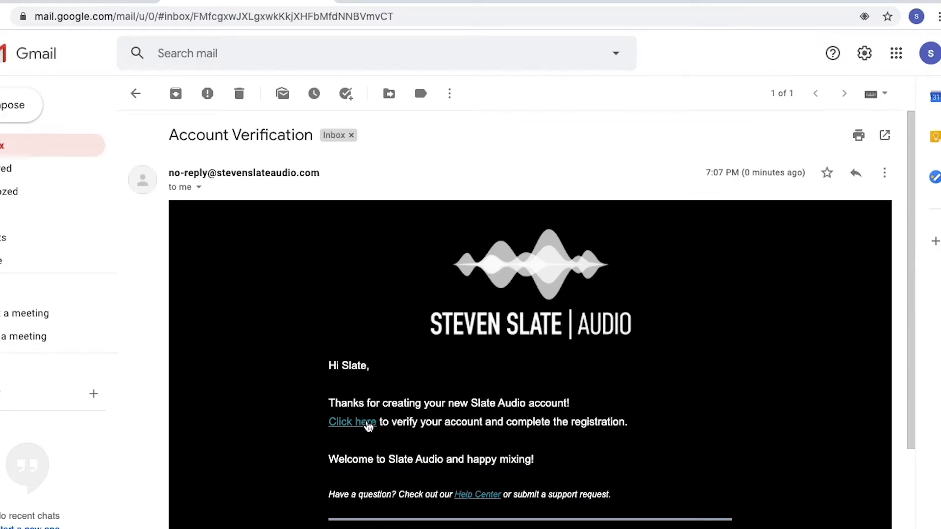
left_click(368, 425)
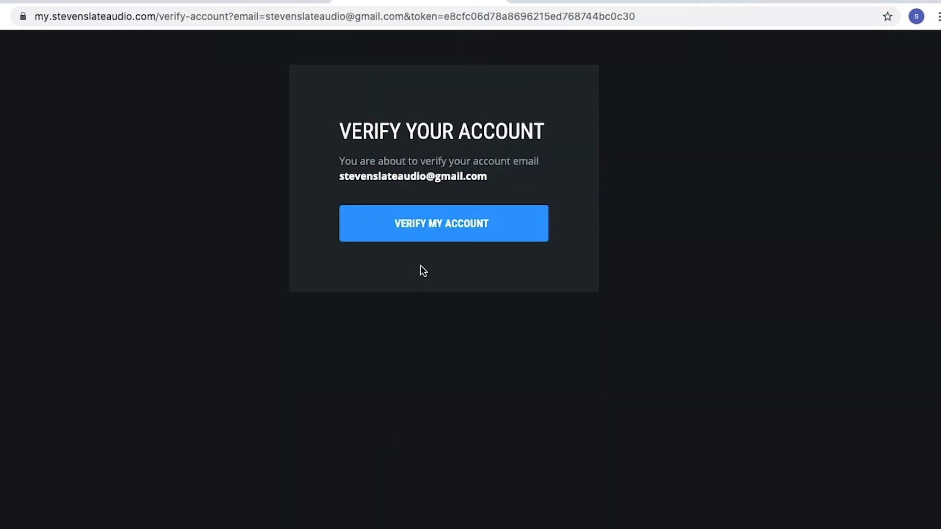
left_click(420, 223)
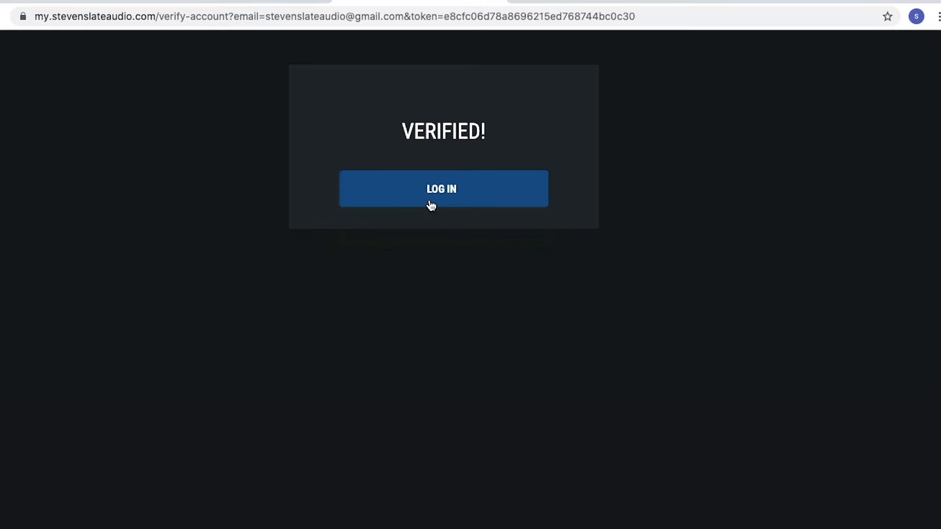
left_click(431, 205)
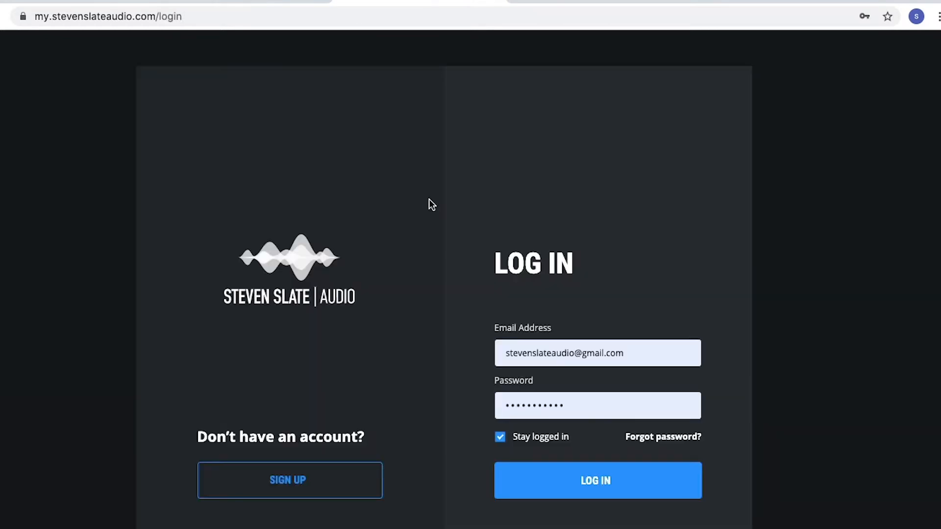
- Log in and permanently dismiss the add-products tip
left_click(600, 481)
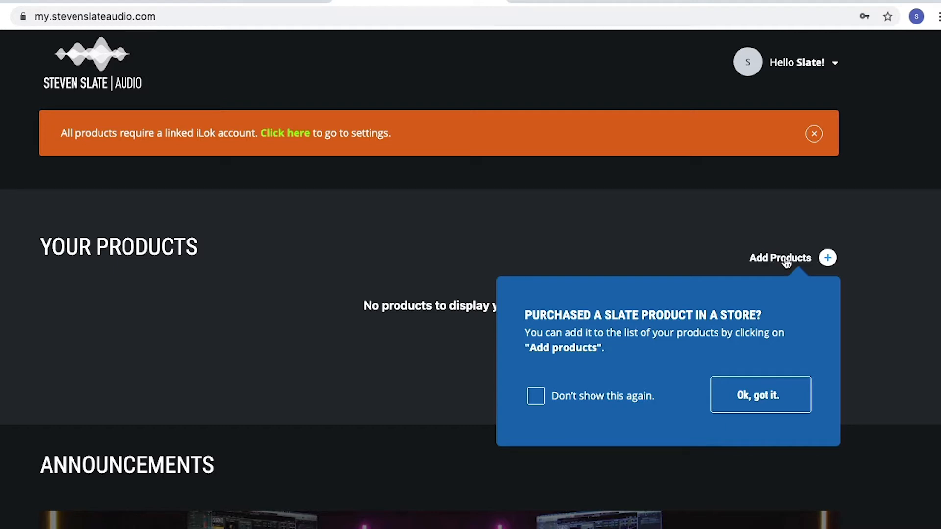
left_click(632, 399)
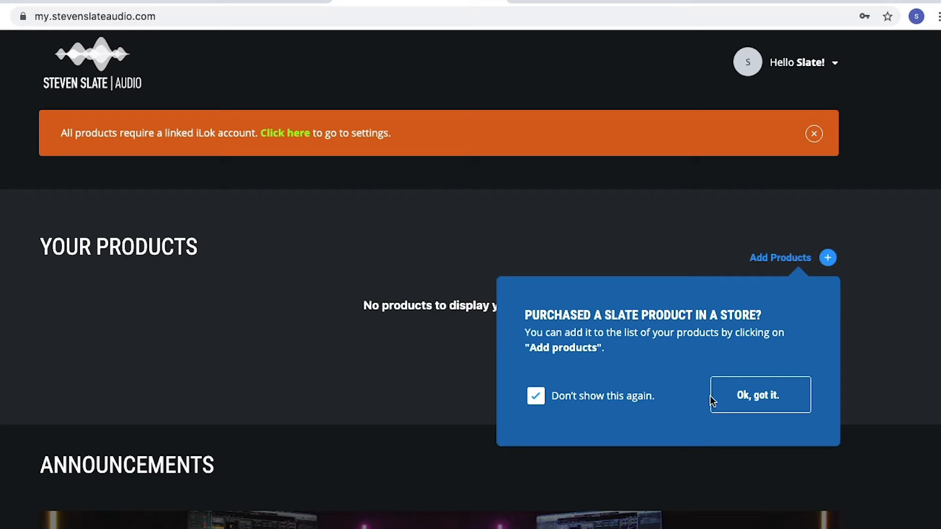
left_click(712, 400)
- Submit the iLok account user ID for linking and acknowledge the verification code notice
left_click(293, 140)
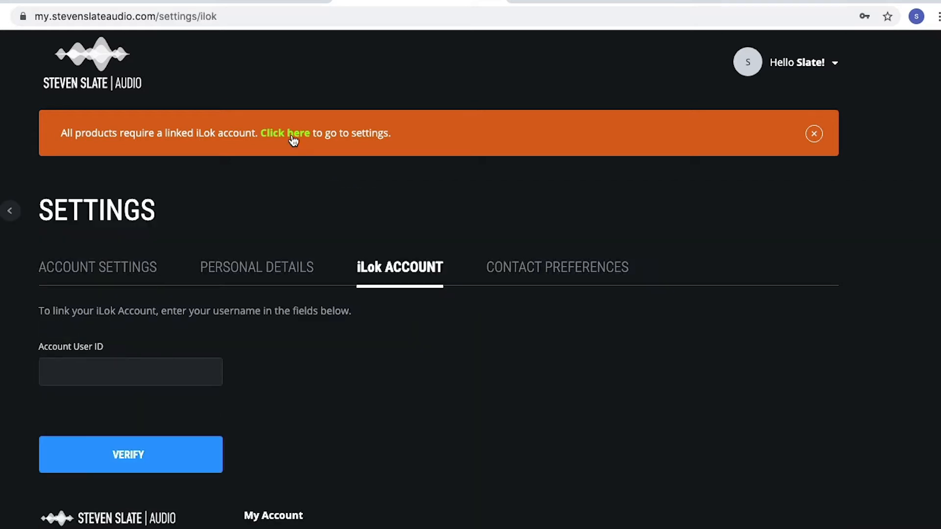
left_click(154, 362)
type("nyf")
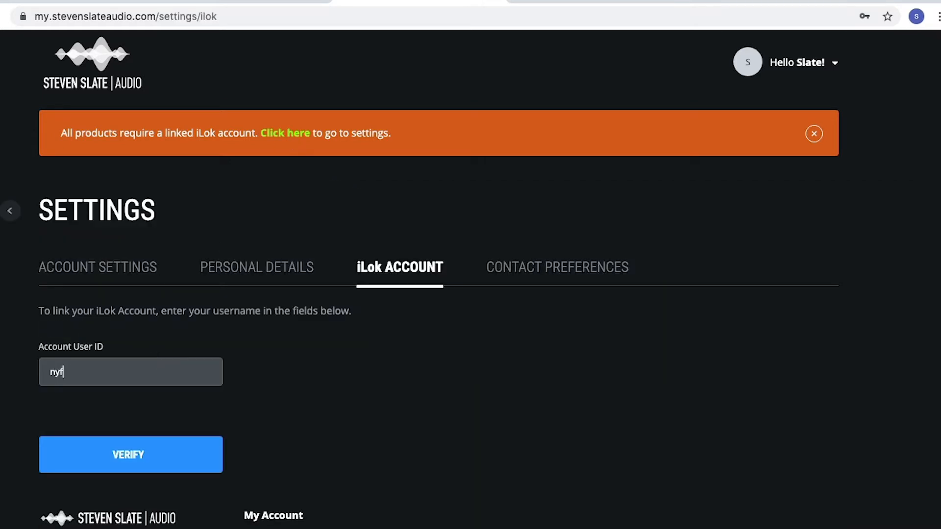
type("e")
left_click(168, 456)
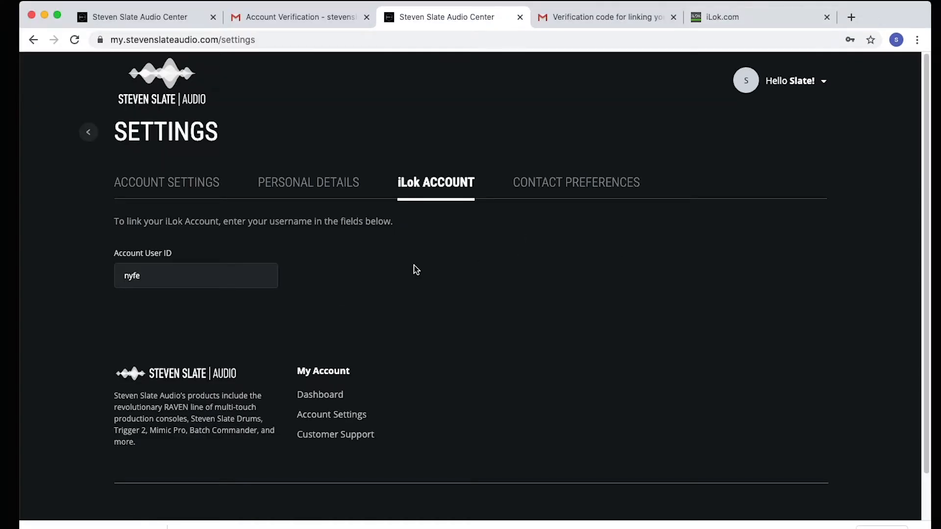
left_click(723, 15)
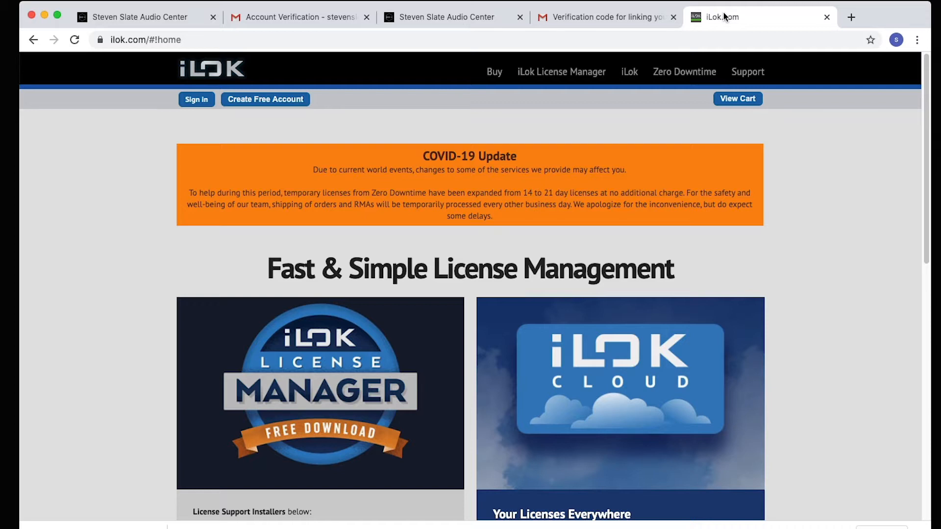
left_click(273, 101)
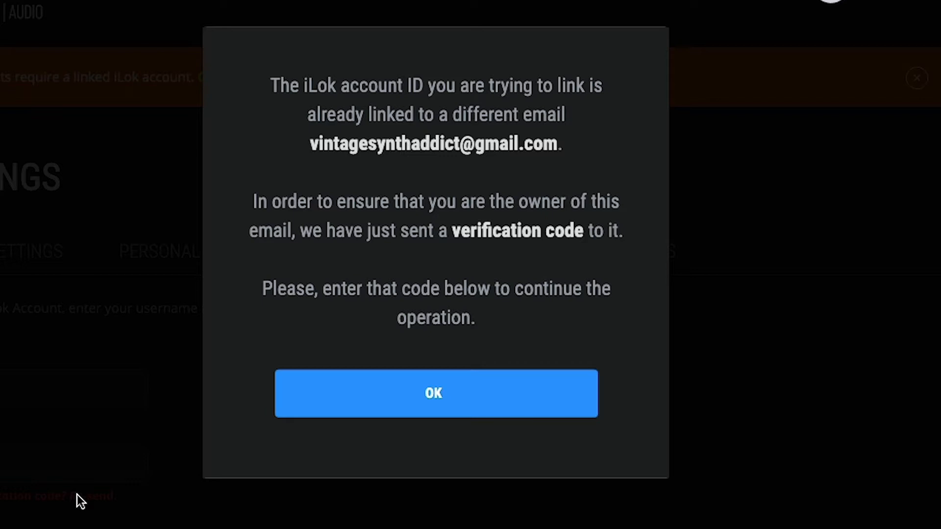
left_click(377, 413)
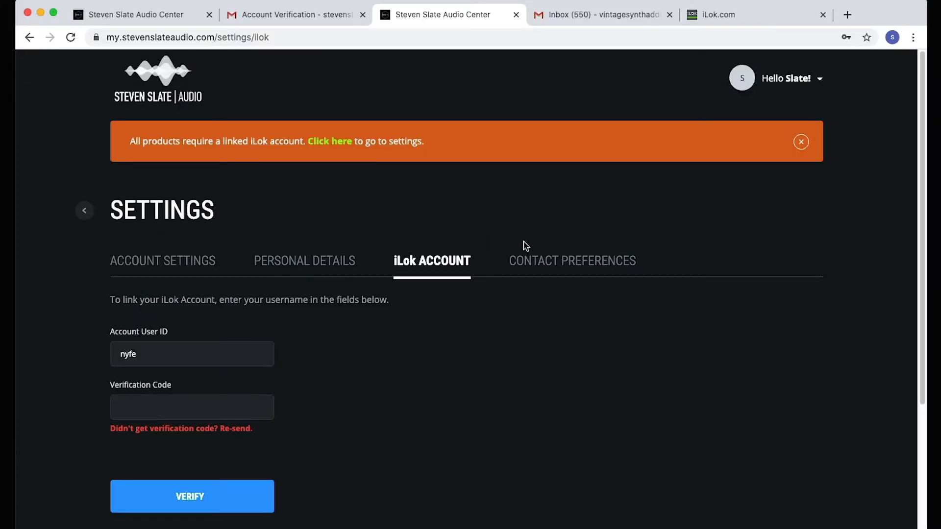
- Open the iLok ID verification code email in Gmail, select the code, and return to Slate's iLok settings
left_click(559, 20)
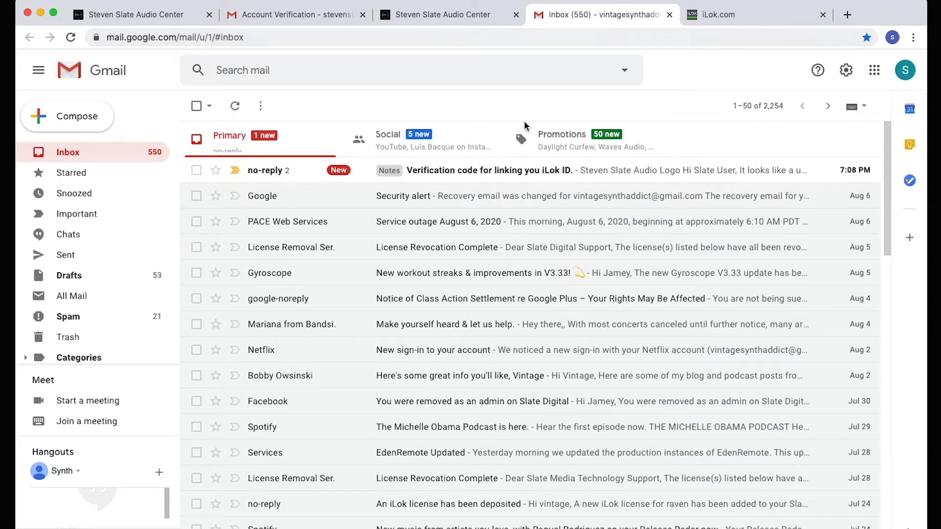
left_click(499, 172)
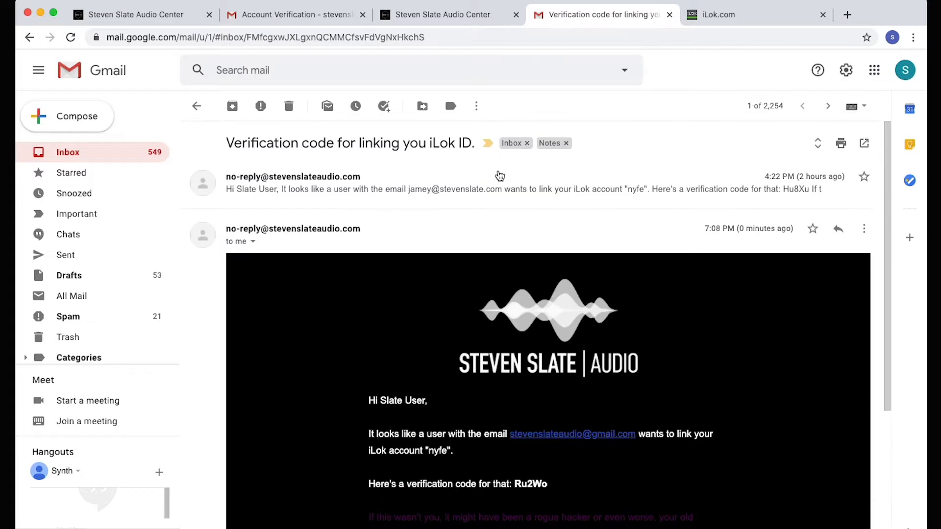
scroll(503, 284, "down", 3)
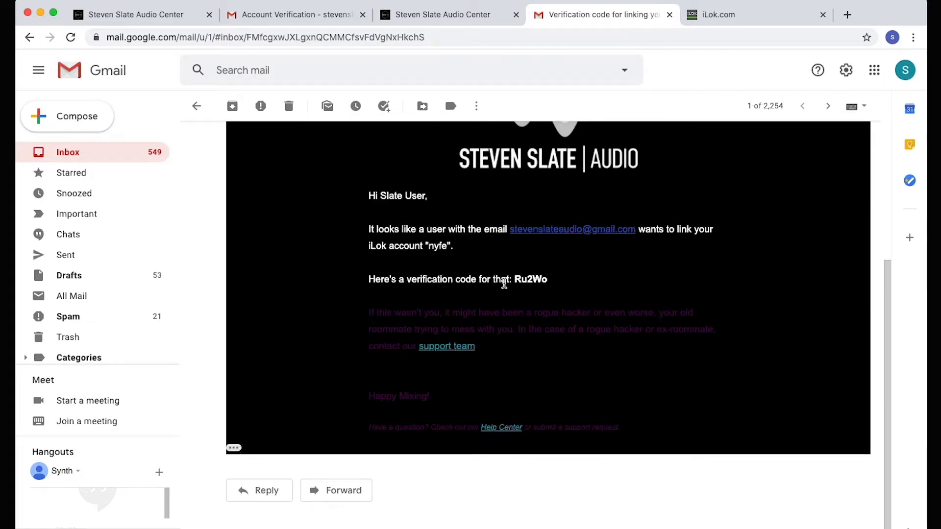
left_click_drag(516, 280, 548, 281)
key("super+c")
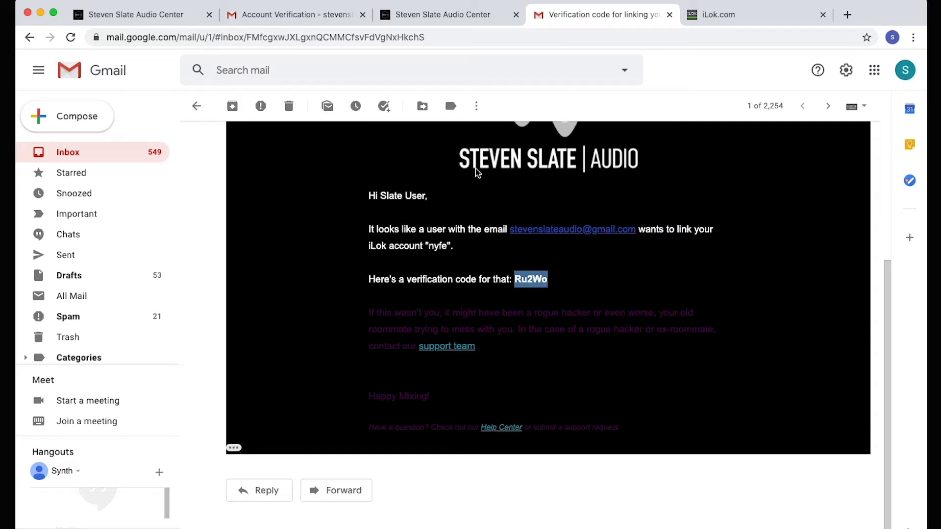
left_click(441, 14)
- Paste the emailed code into Verification Code, verify, dismiss the success message and return to the dashboard
left_click(206, 407)
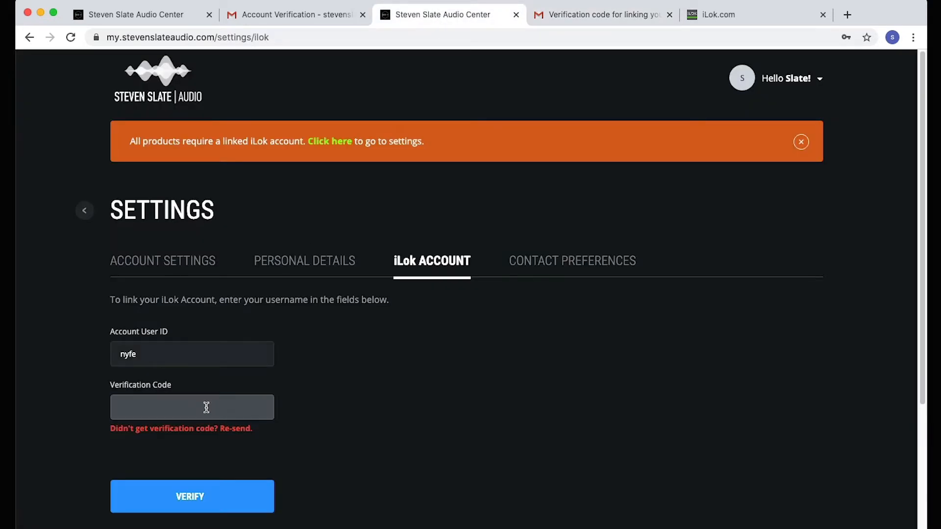
key("super+v")
left_click(190, 504)
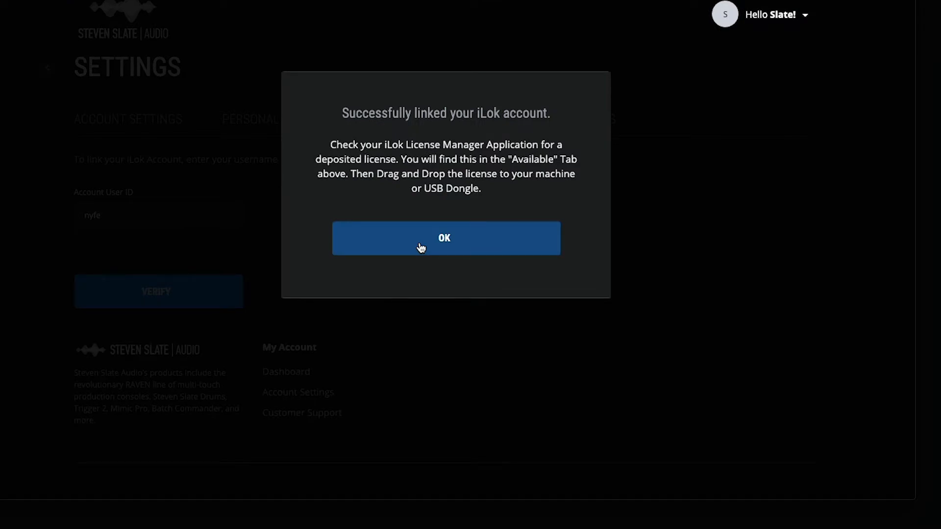
left_click(421, 248)
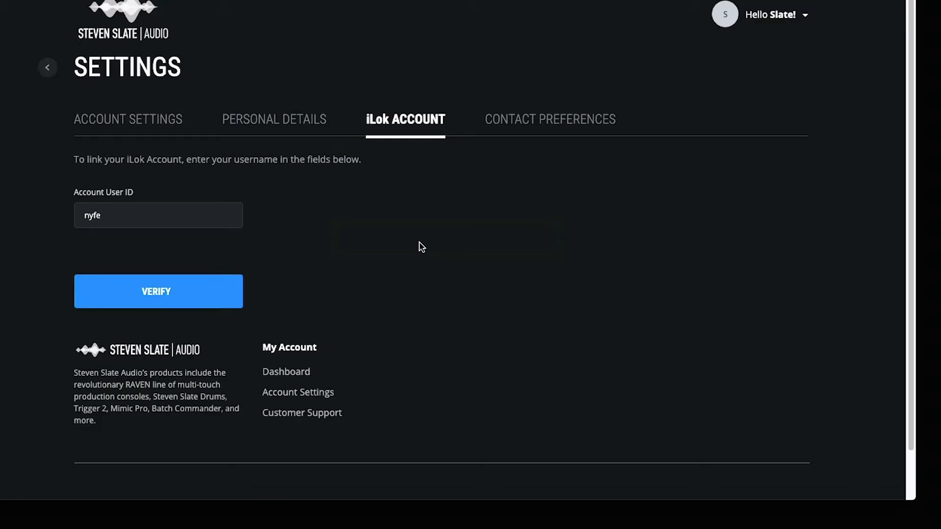
left_click(49, 76)
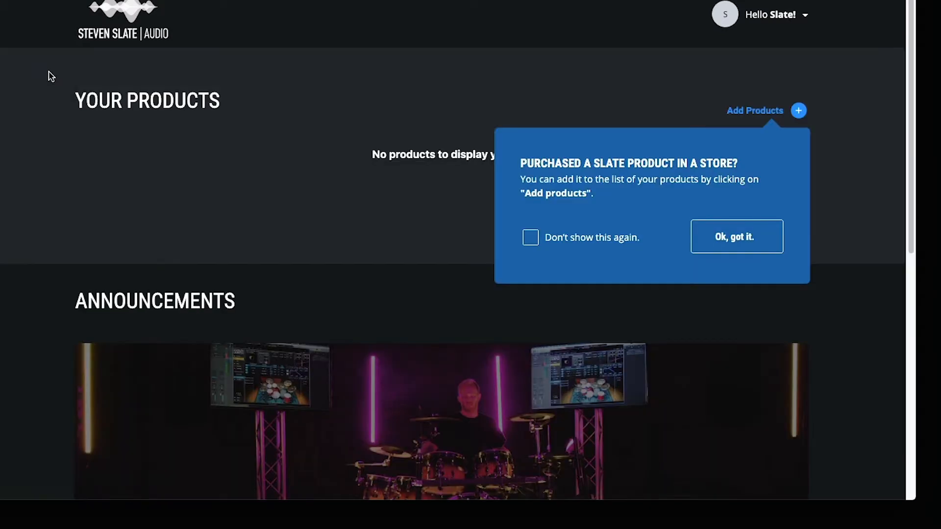
- Register RAVEN using its product passcode, choosing Pro Tools as the DAW
left_click(799, 112)
left_click(507, 120)
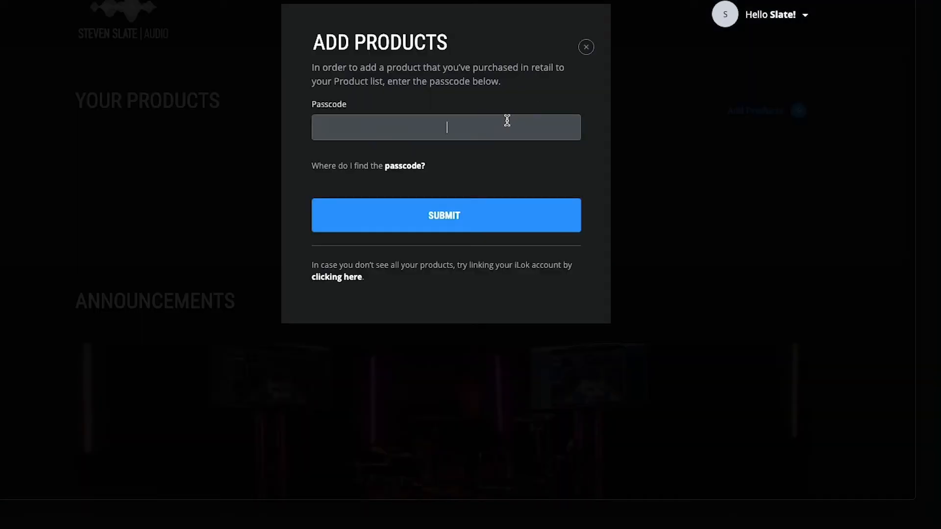
left_click(460, 216)
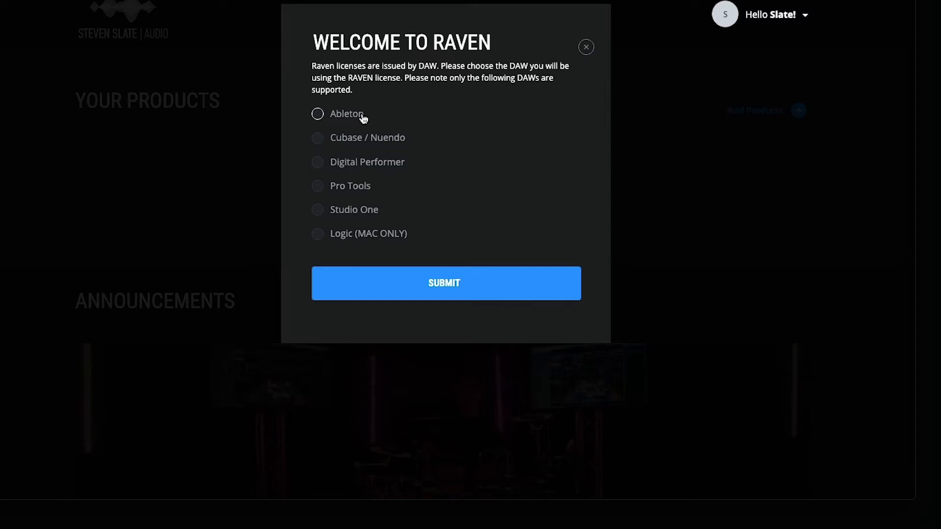
left_click(350, 189)
left_click(439, 282)
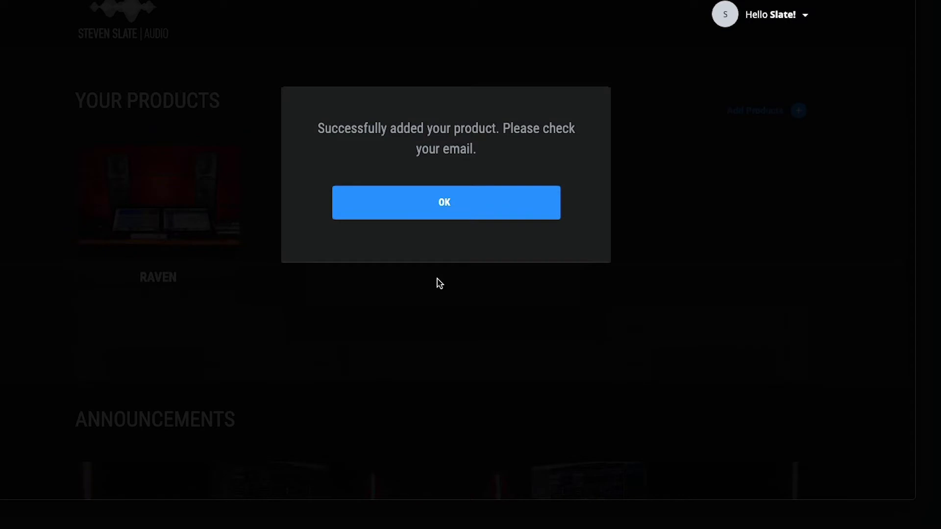
left_click(446, 214)
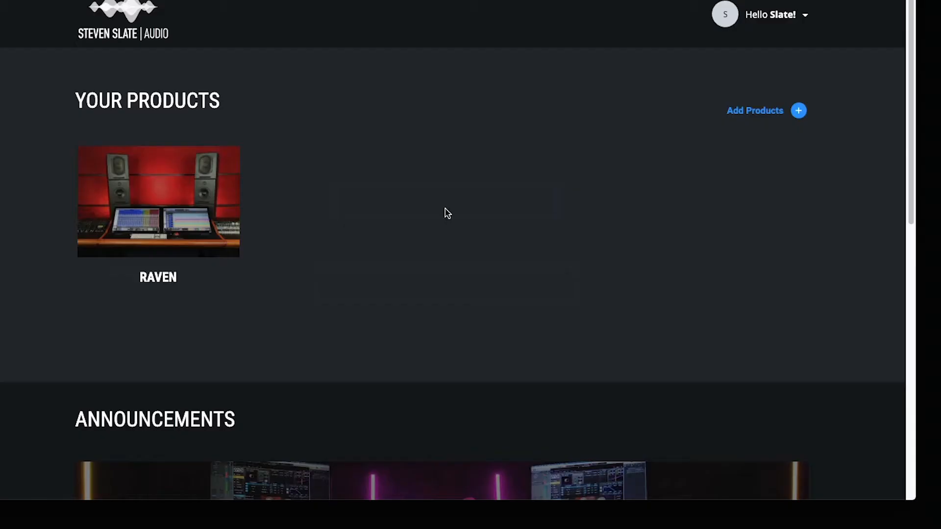
- Download the RAVEN installer for Mac OS from its product page, then bring up iLok License Manager
left_click(184, 213)
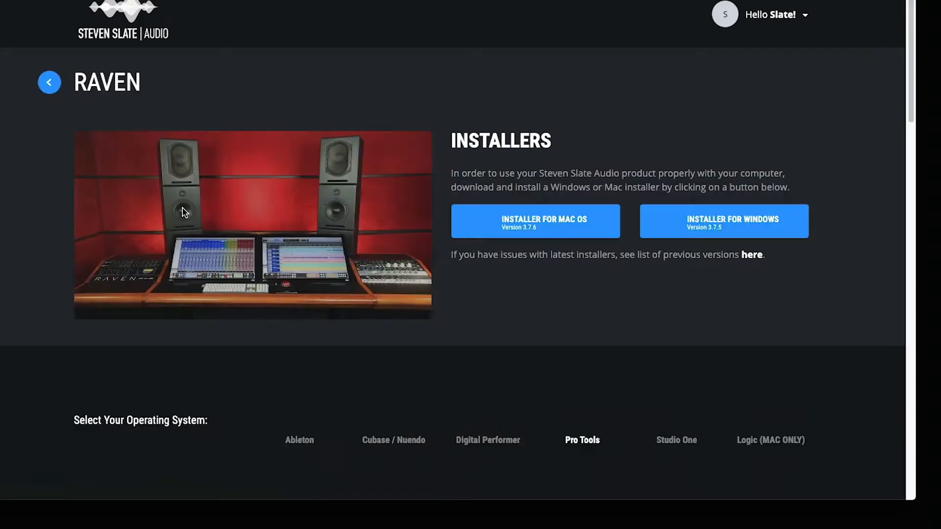
left_click(557, 228)
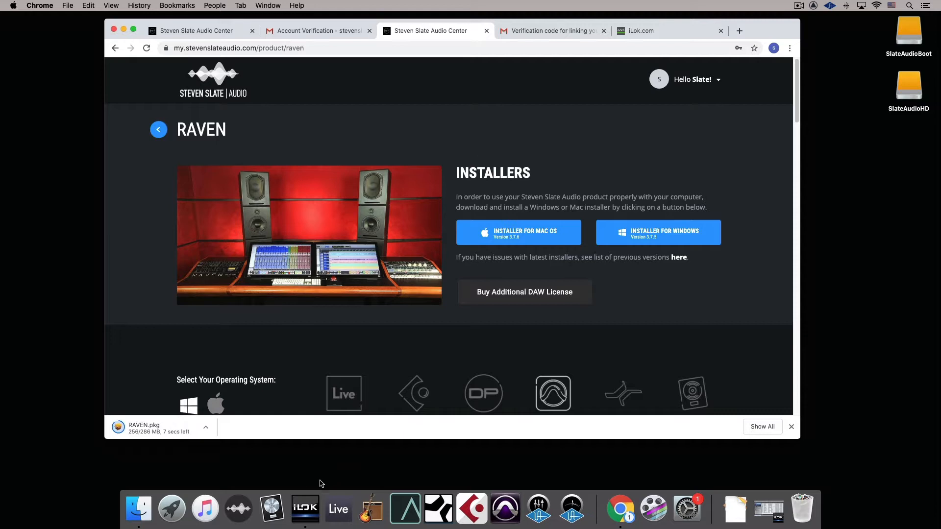
left_click(307, 516)
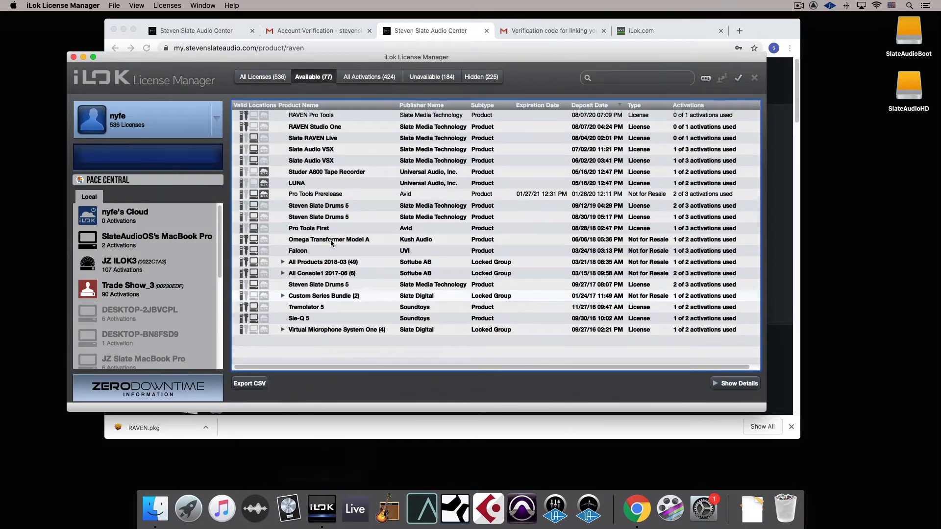
- Activate the Slate RAVEN Live Pro Tools license onto the JZ ILOK3 USB dongle
left_click(326, 115)
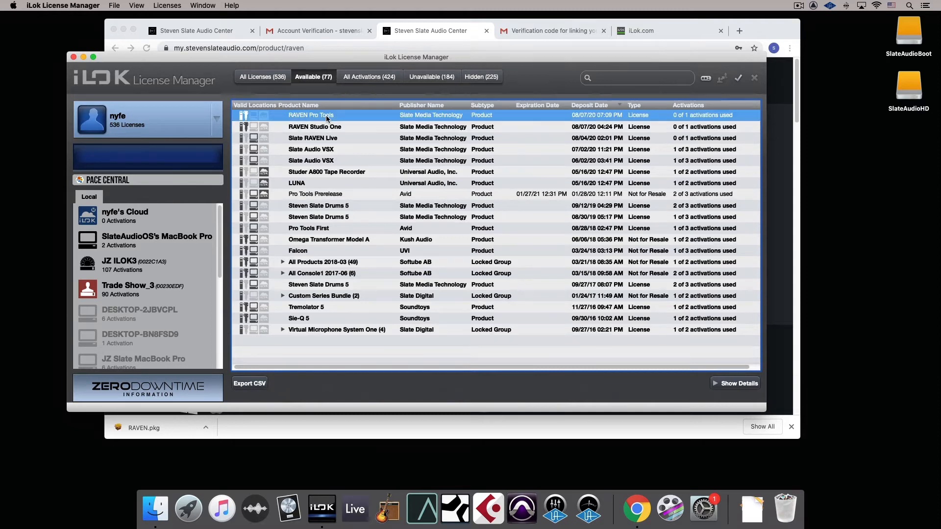
right_click(327, 116)
left_click(354, 144)
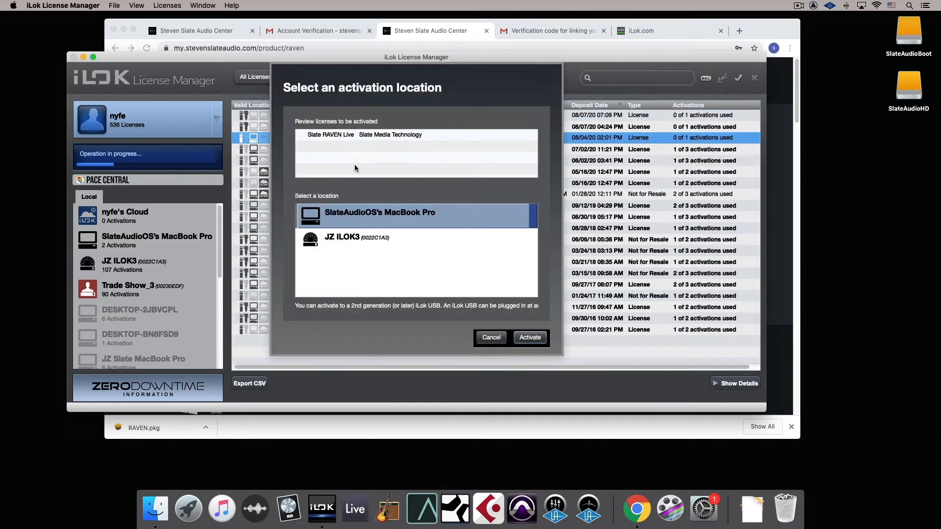
left_click(353, 218)
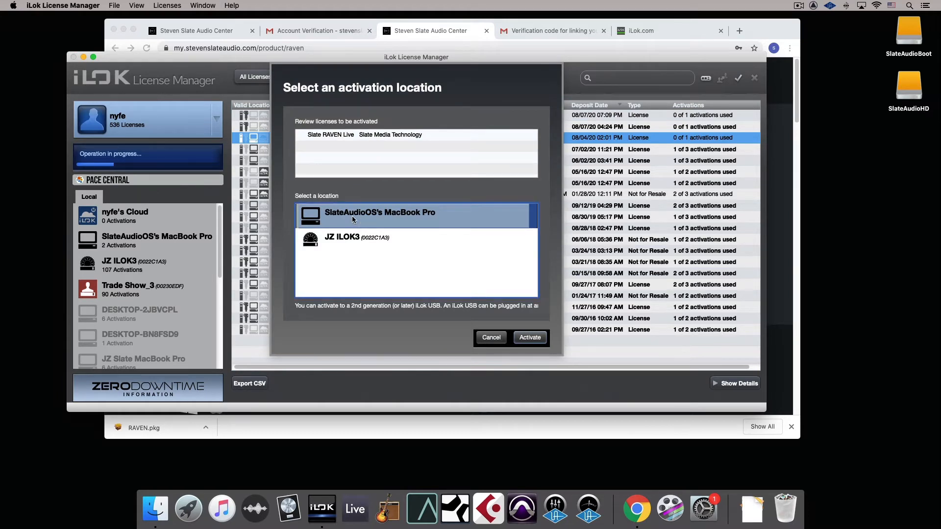
left_click(352, 239)
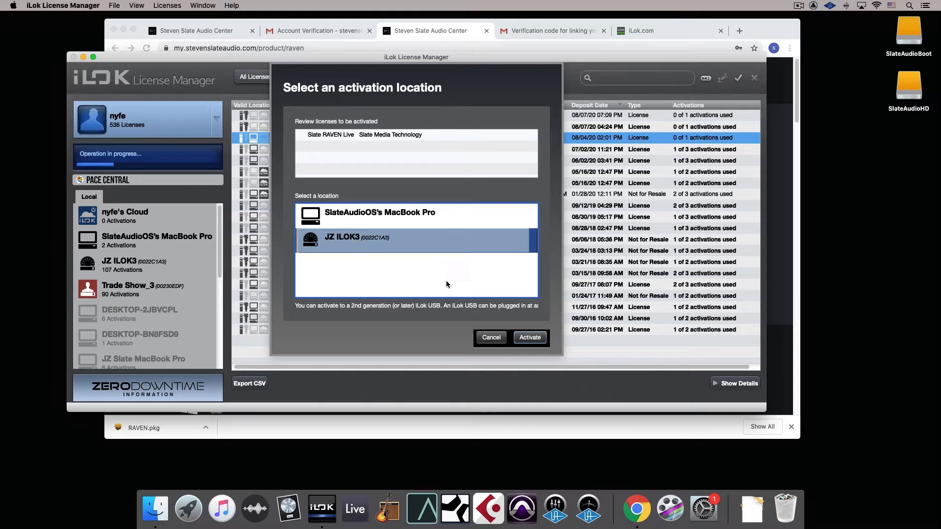
left_click(528, 338)
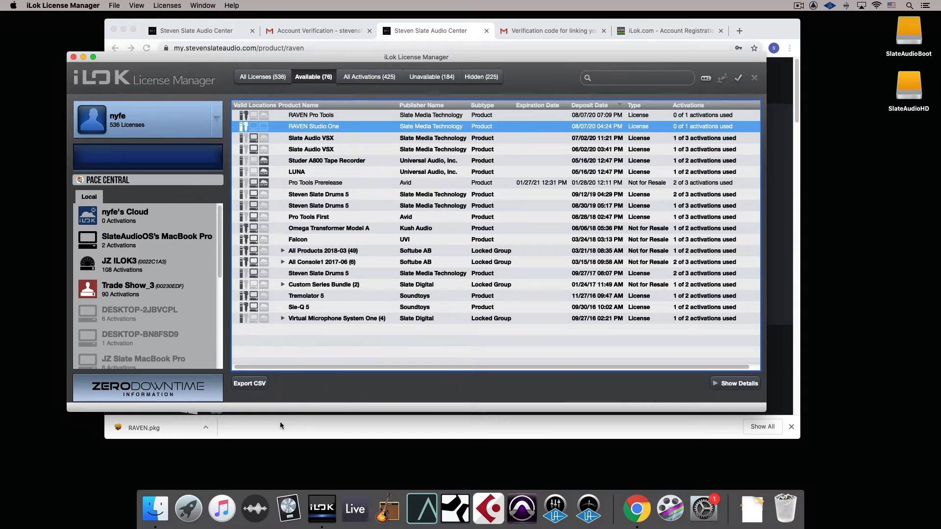
- Open RAVEN.pkg from the Downloads folder in a new Finder window
left_click(275, 467)
key("super+n")
left_click(223, 252)
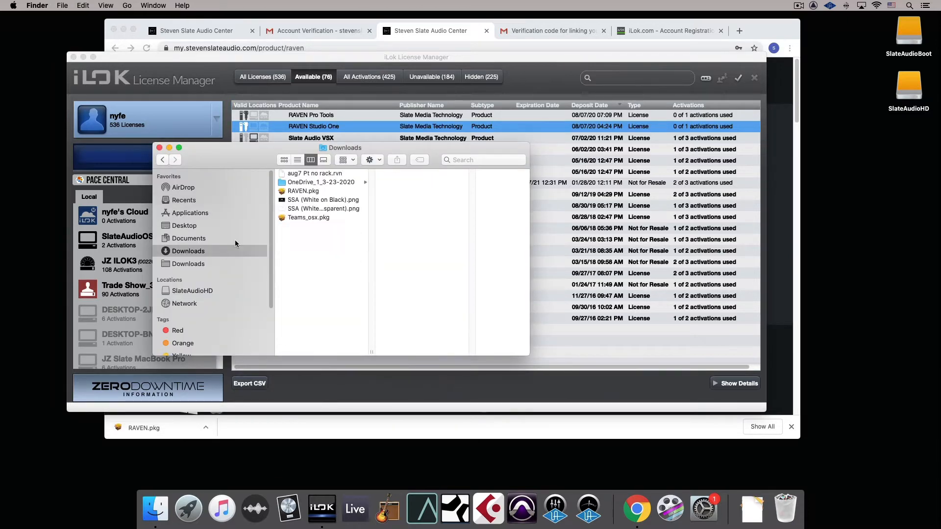
left_click(331, 191)
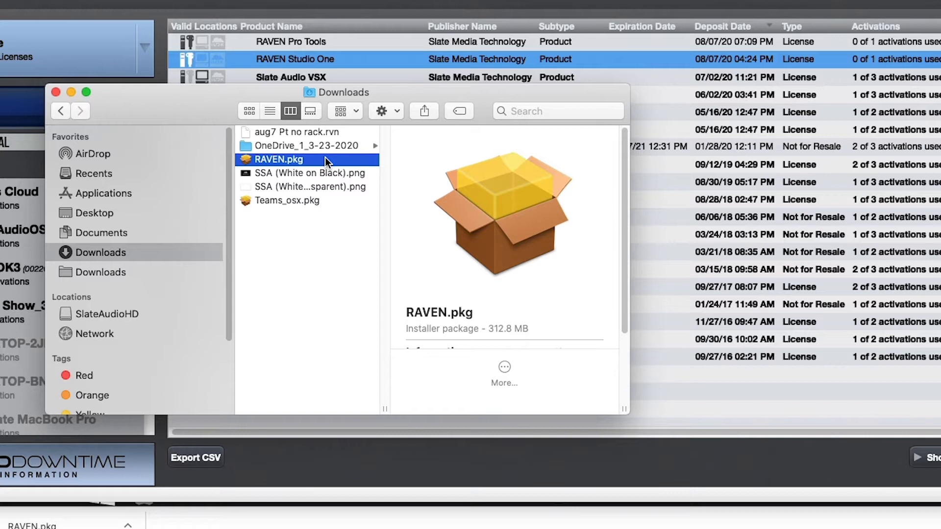
right_click(325, 157)
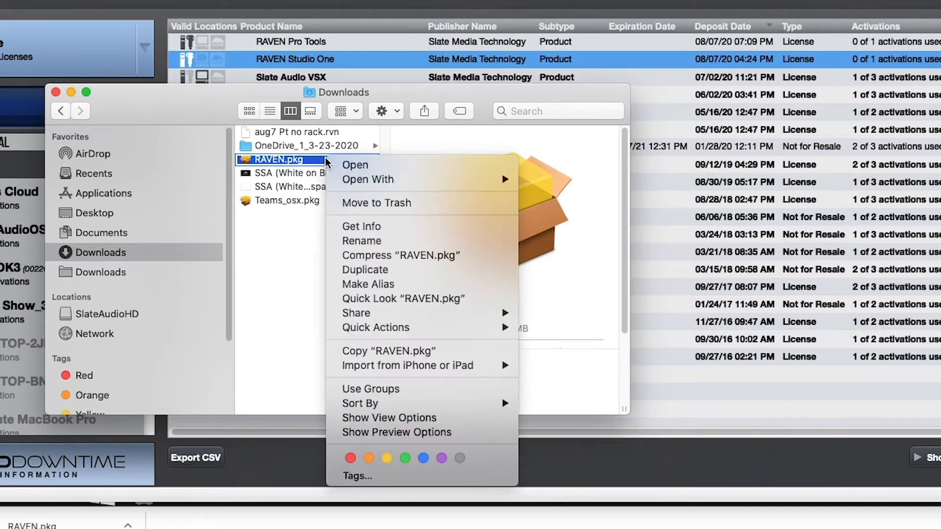
left_click(355, 165)
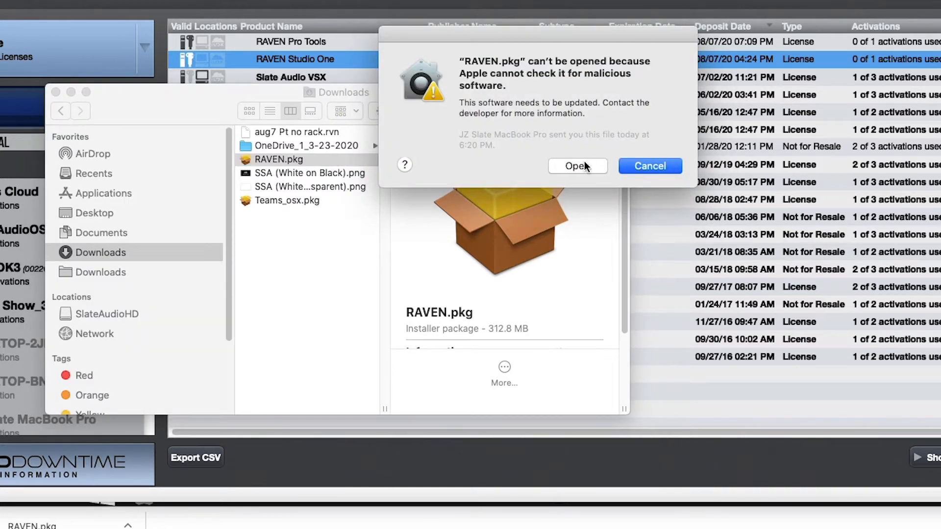
- Bypass the security warning and run the standard RAVEN installation, authorising with the admin password
left_click(577, 166)
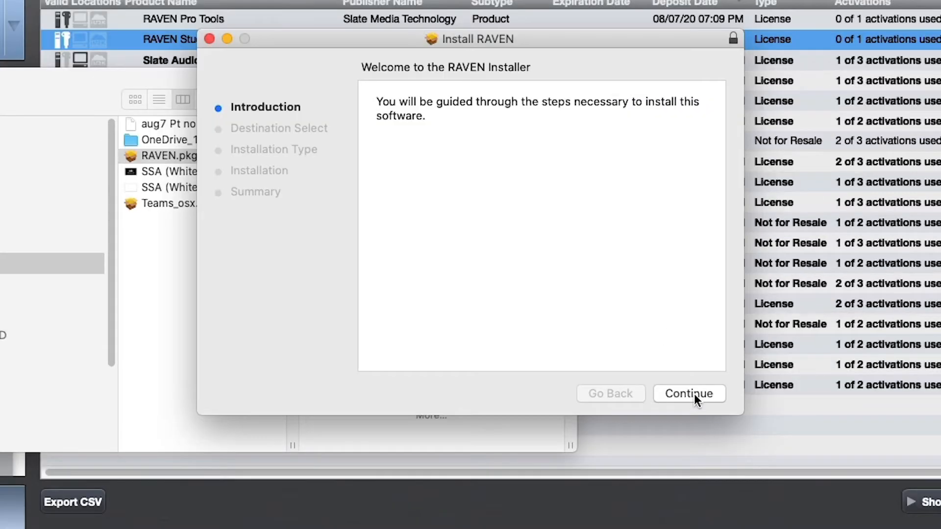
left_click(690, 394)
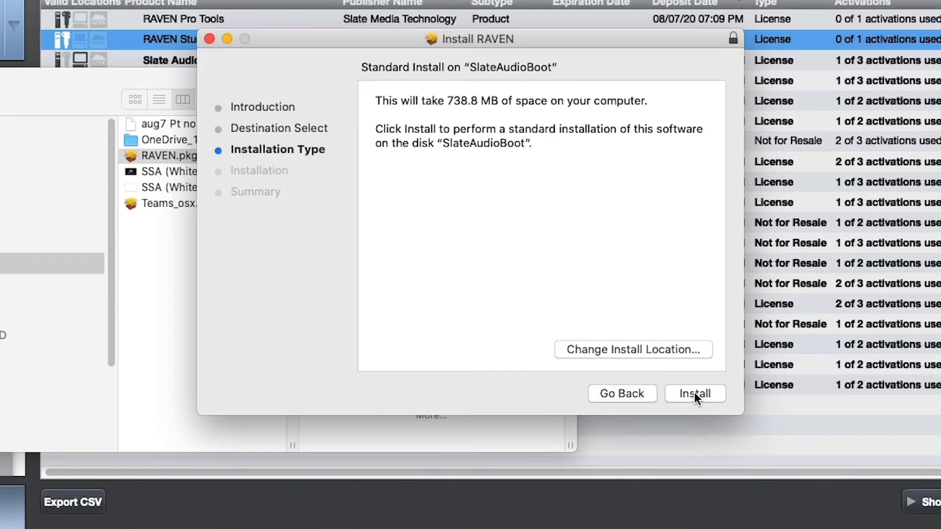
left_click(694, 392)
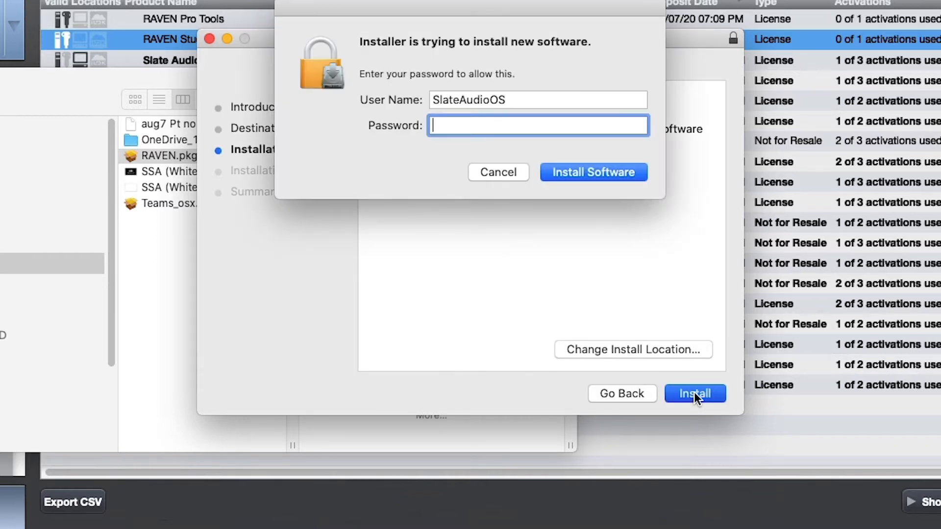
type("•••••")
key("Return")
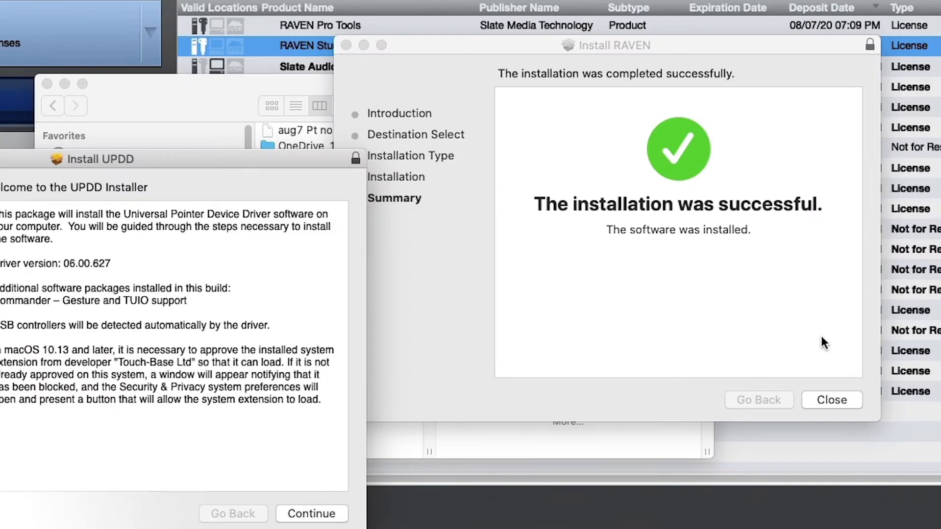
- Close the finished RAVEN installer, keeping the installer package
left_click(821, 336)
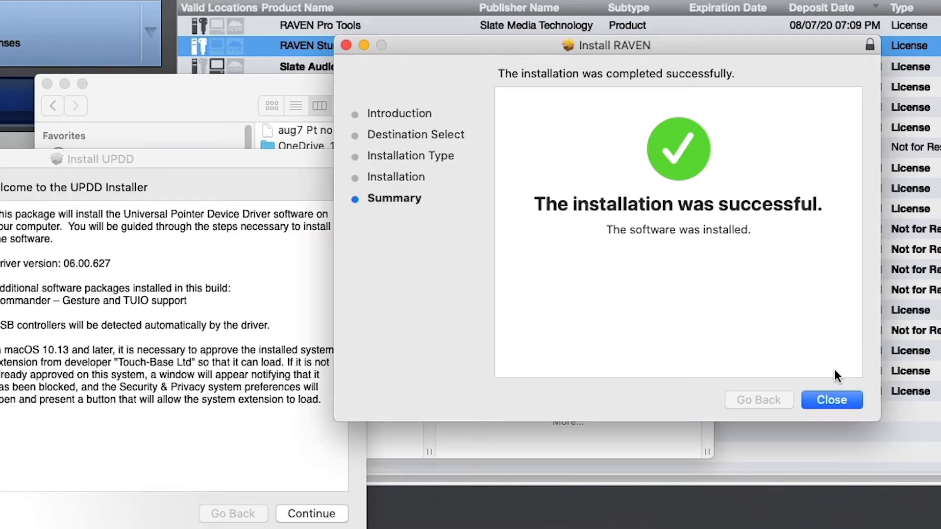
left_click(833, 400)
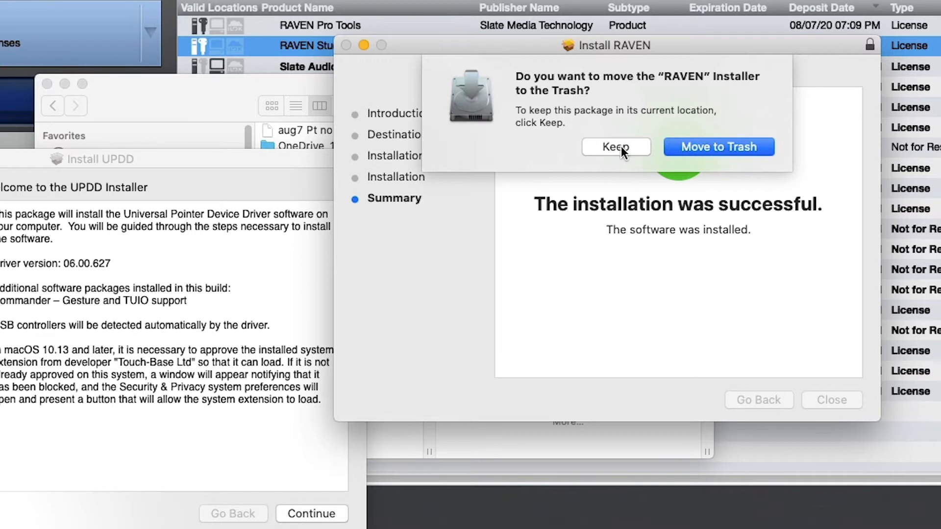
left_click(619, 147)
- Centre the UPDD installer and start its standard installation with the admin password
left_click_drag(244, 162, 492, 98)
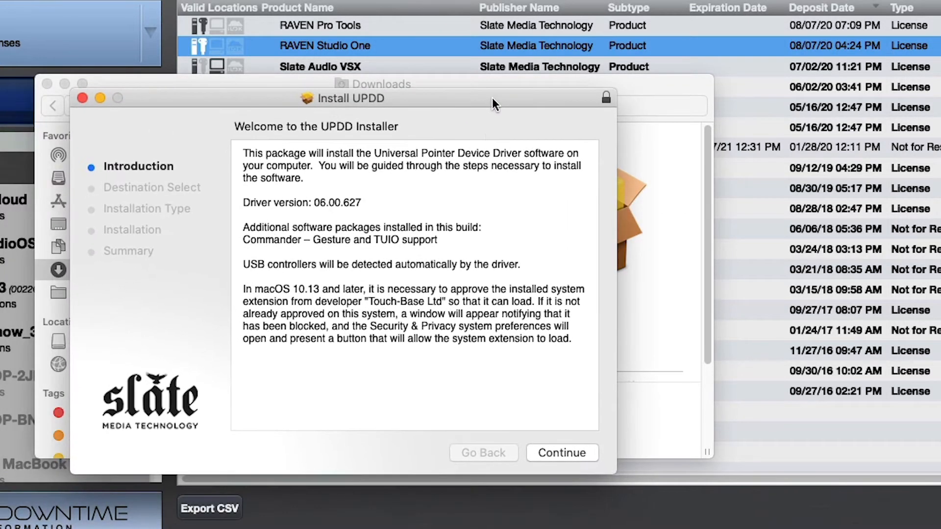
left_click(569, 453)
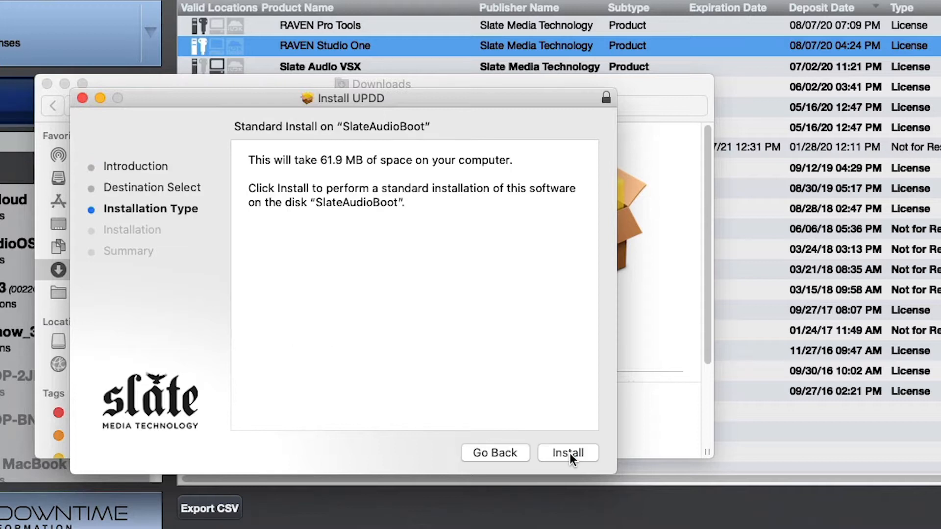
left_click(569, 453)
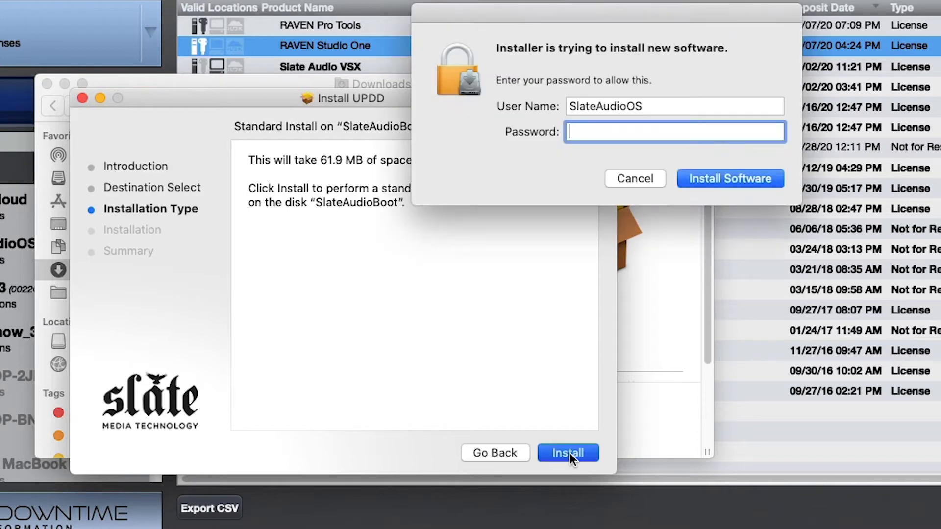
type("•••••")
key("Return")
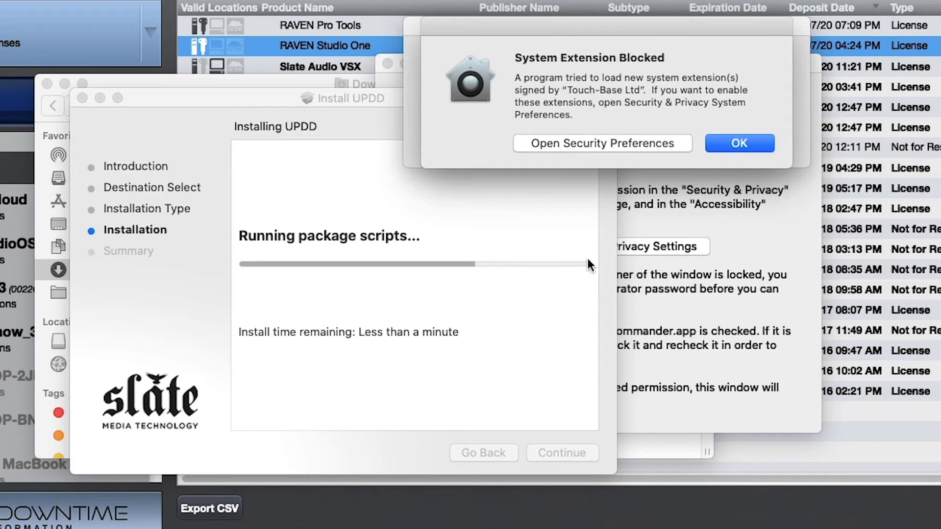
- Unlock Security & Privacy with the admin password and allow the Touch-Base Ltd system software
left_click_drag(548, 30, 653, 2)
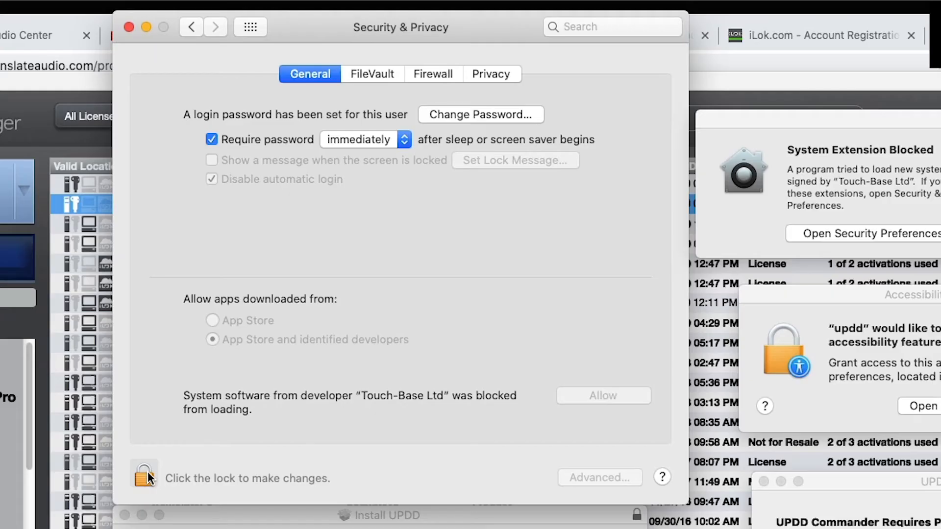
left_click(285, 280)
type("••••••")
key("Return")
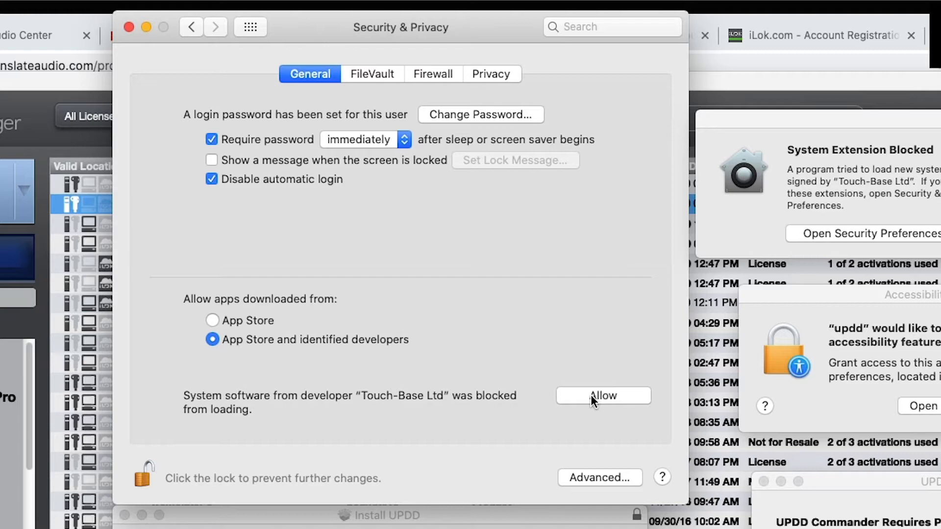
left_click(590, 395)
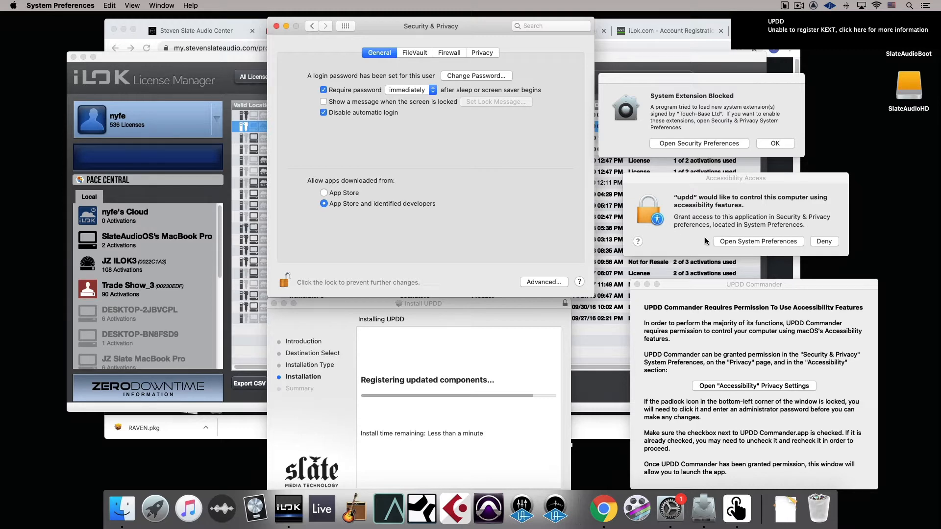
- Grant updd and UPDD Commander accessibility permission in Privacy > Accessibility
left_click(745, 241)
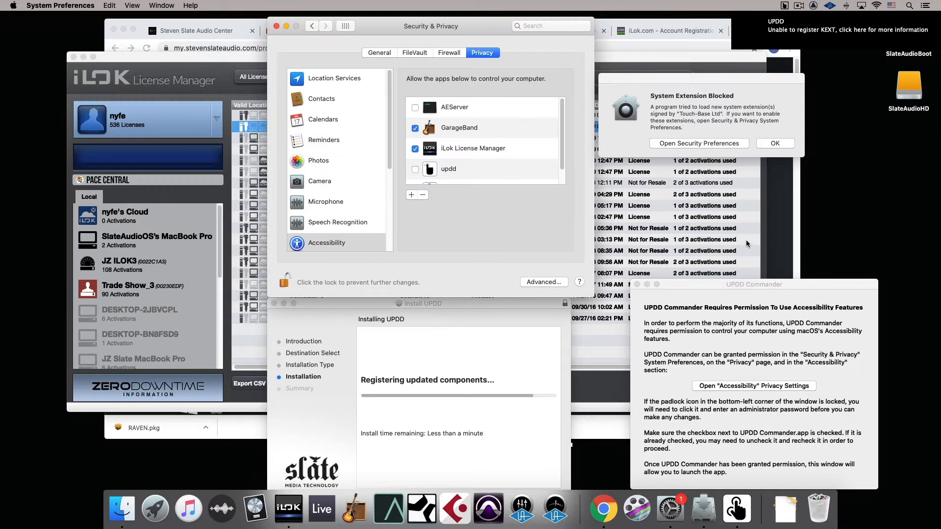
scroll(529, 162, "down", 2)
left_click(415, 154)
left_click(415, 174)
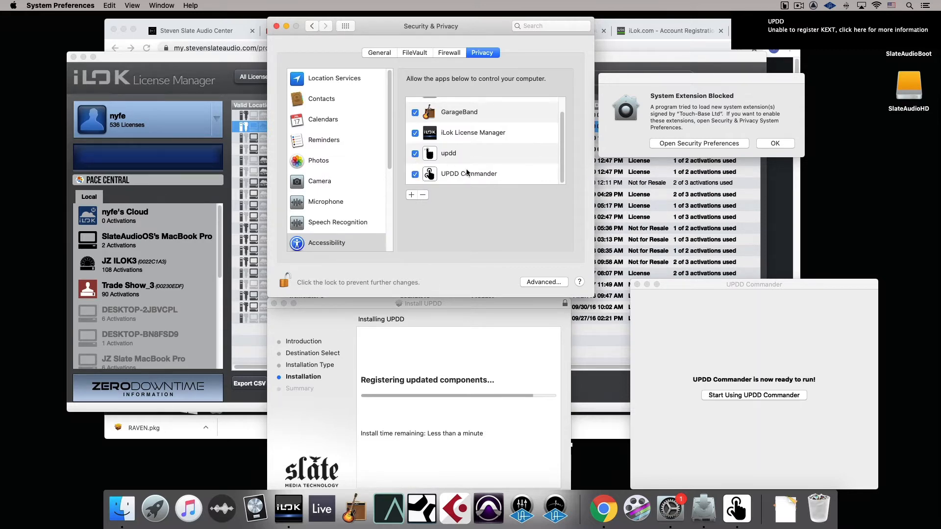
scroll(466, 172, "up", 2)
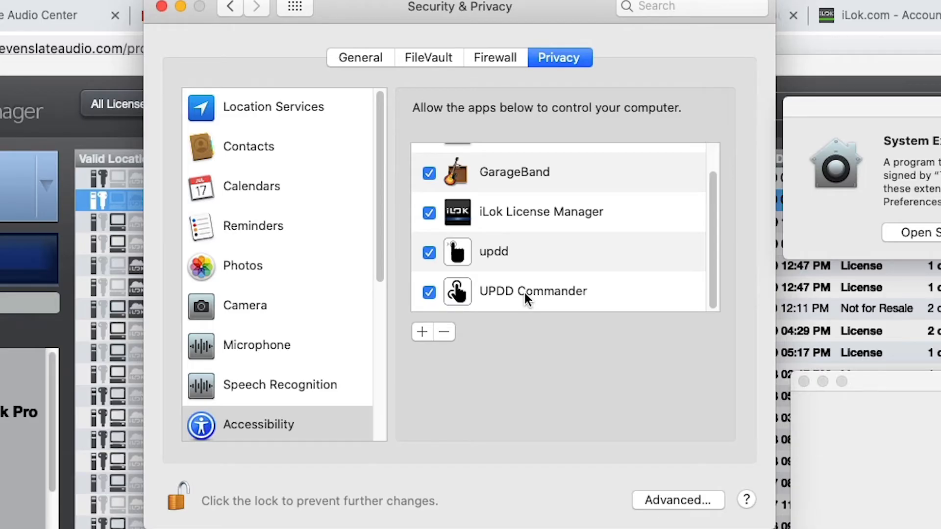
- Add Pro Tools, Raven and Automator to the Accessibility app list
left_click(420, 333)
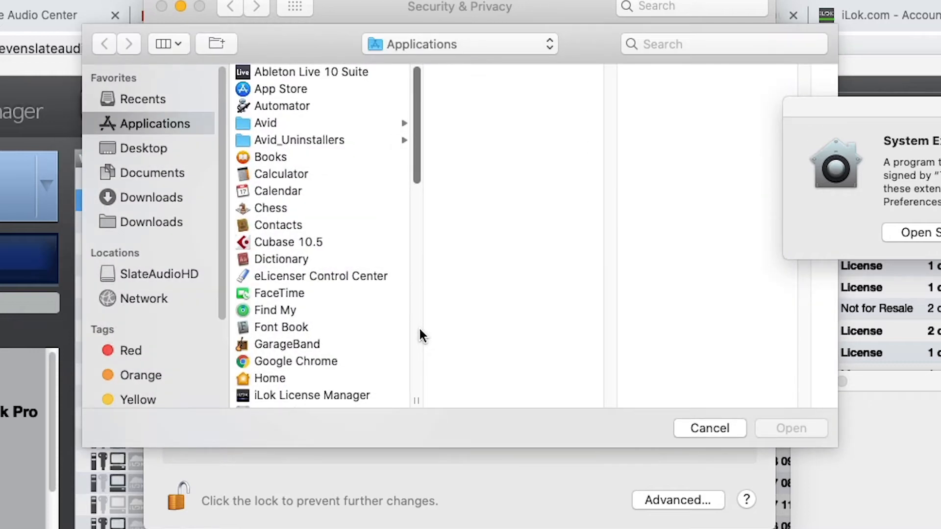
key("Down")
type("pro")
key("Return")
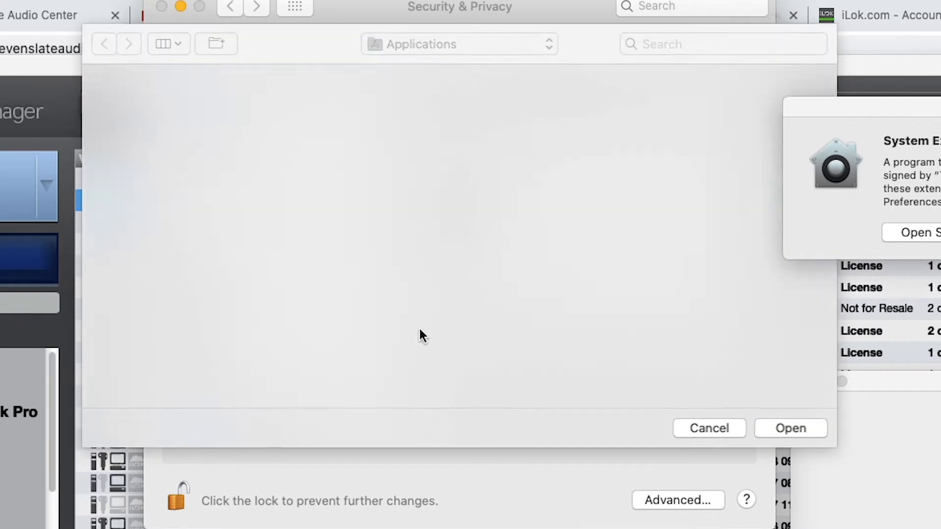
left_click(421, 334)
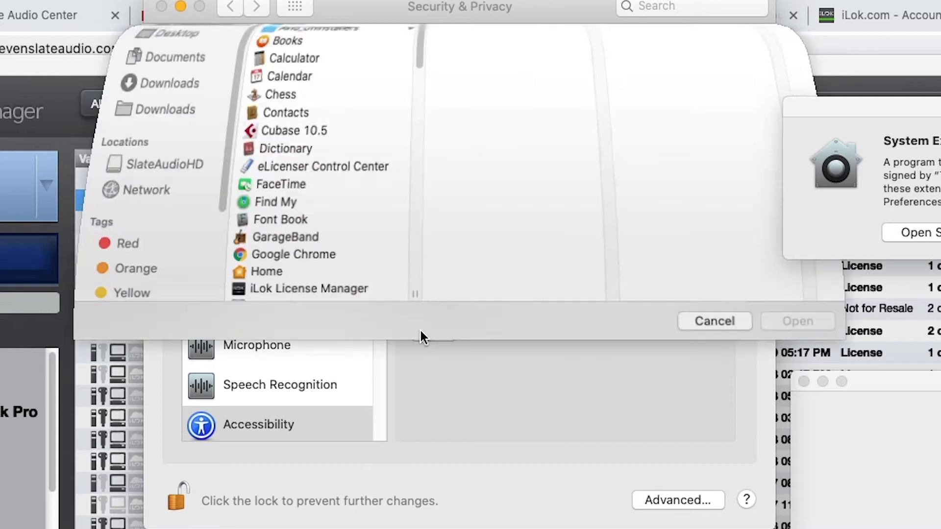
type("r")
key("Return")
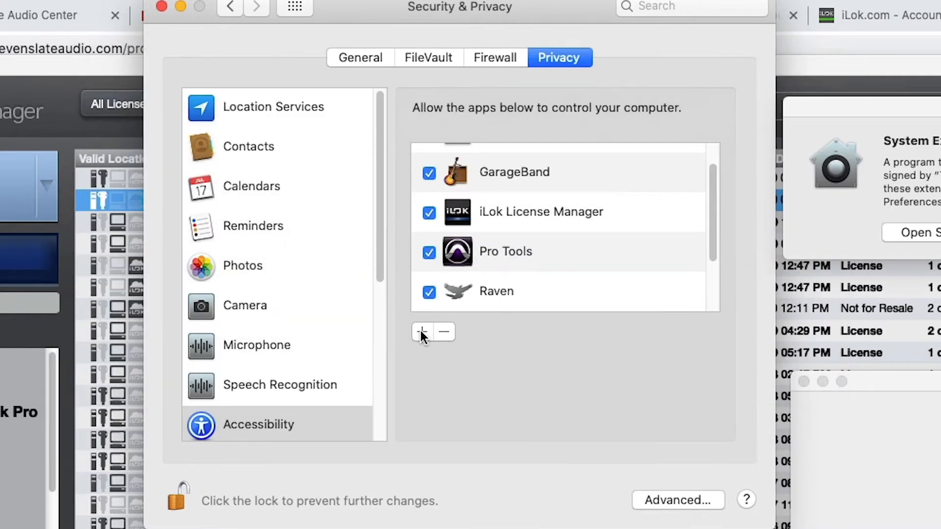
left_click(421, 335)
type("au")
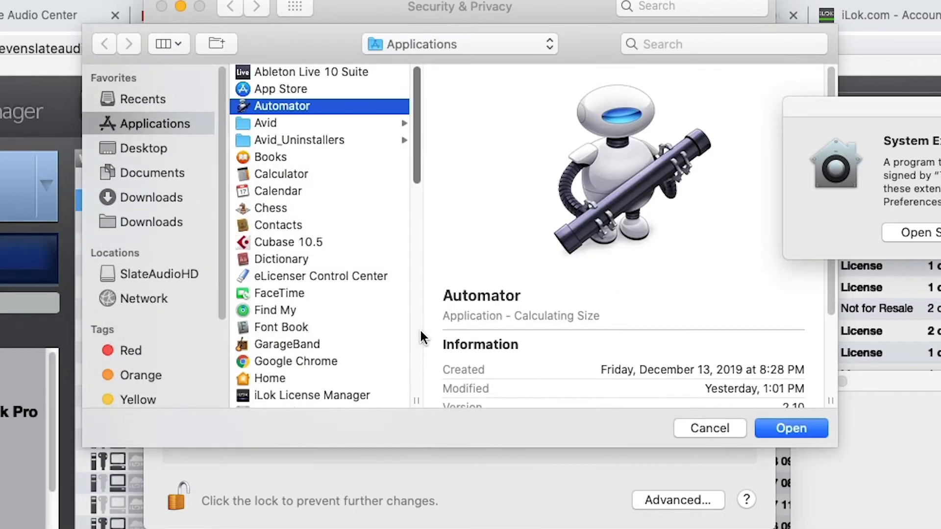
key("Return")
- Add V-Control Pro and Terminal (from Utilities) to the Accessibility list
left_click(421, 333)
type("v")
key("Return")
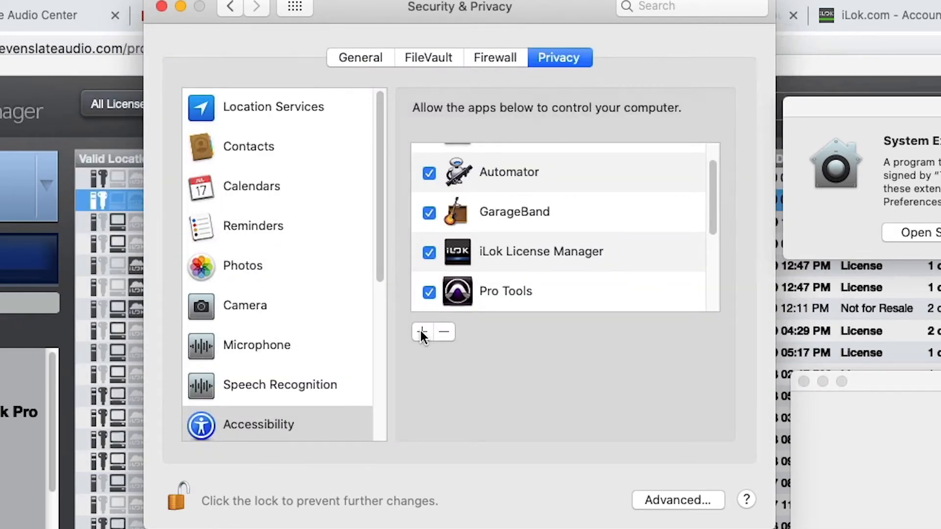
left_click(421, 333)
type("ut")
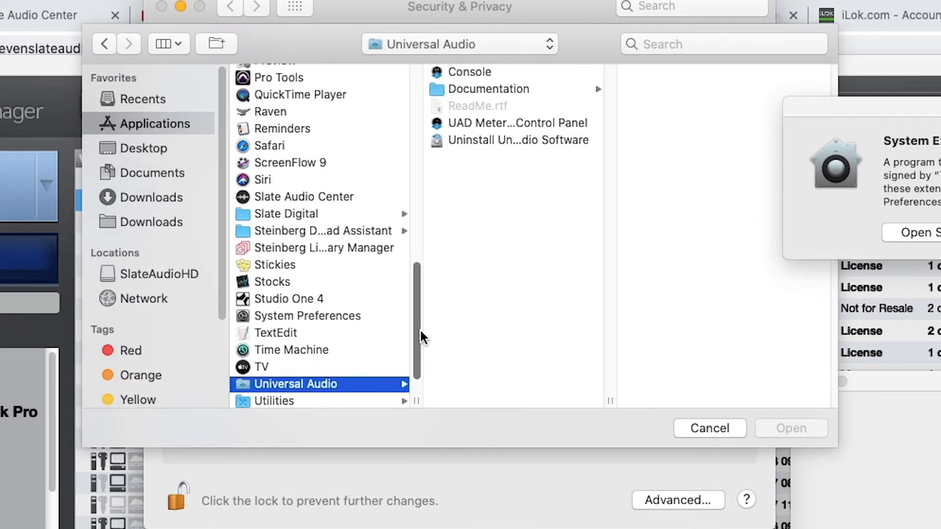
key("Right")
type("t")
key("Return")
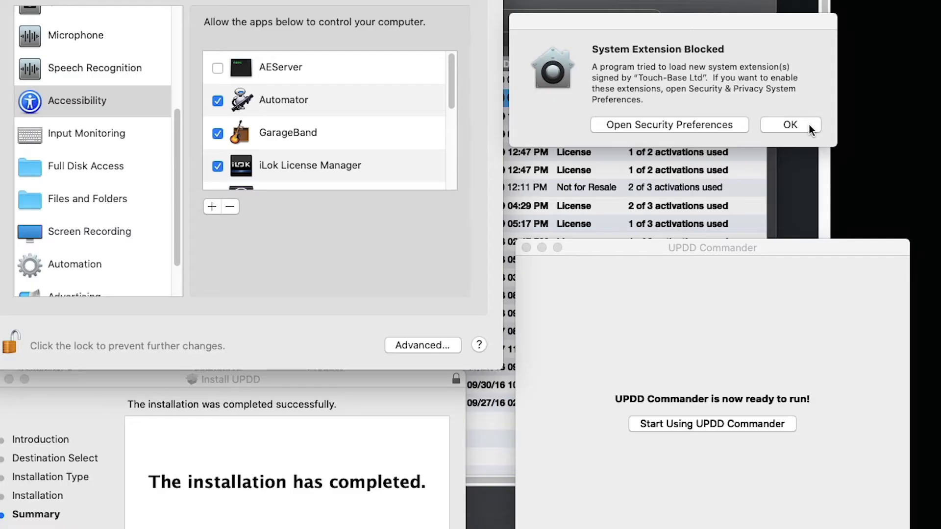
- Dismiss the blocked extension warning, start UPDD Commander, and close the finished UPDD installer
left_click(809, 125)
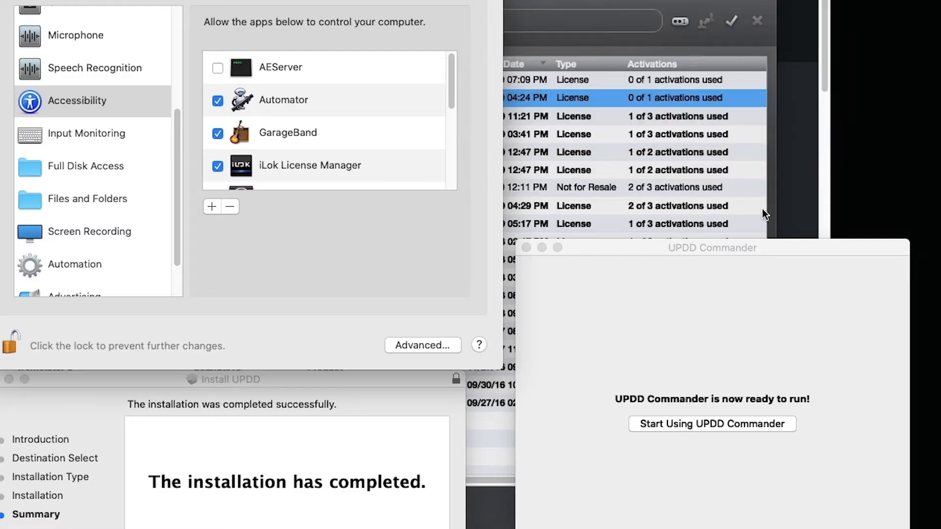
left_click(730, 424)
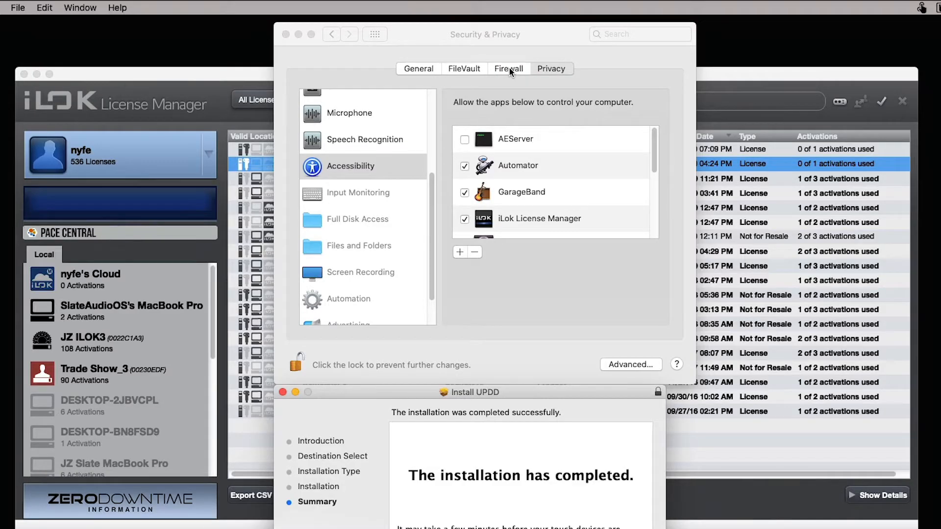
left_click_drag(535, 391, 522, 363)
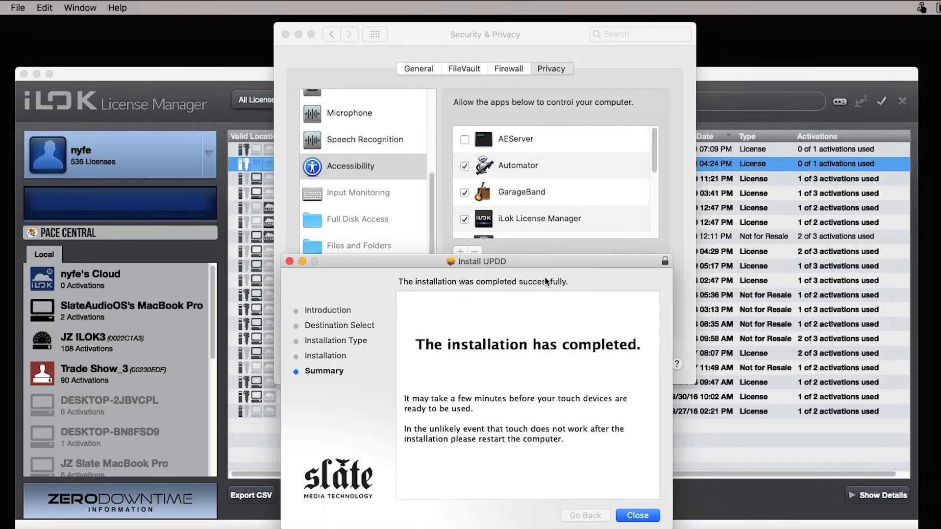
left_click(642, 512)
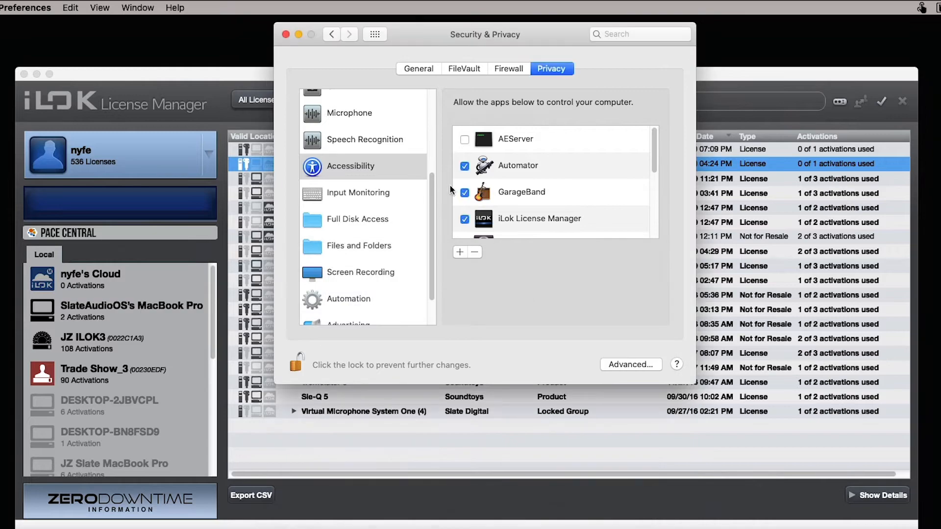
- Quit System Preferences and identify the touchscreen by holding the UPDD identify crosshair
key("super+q")
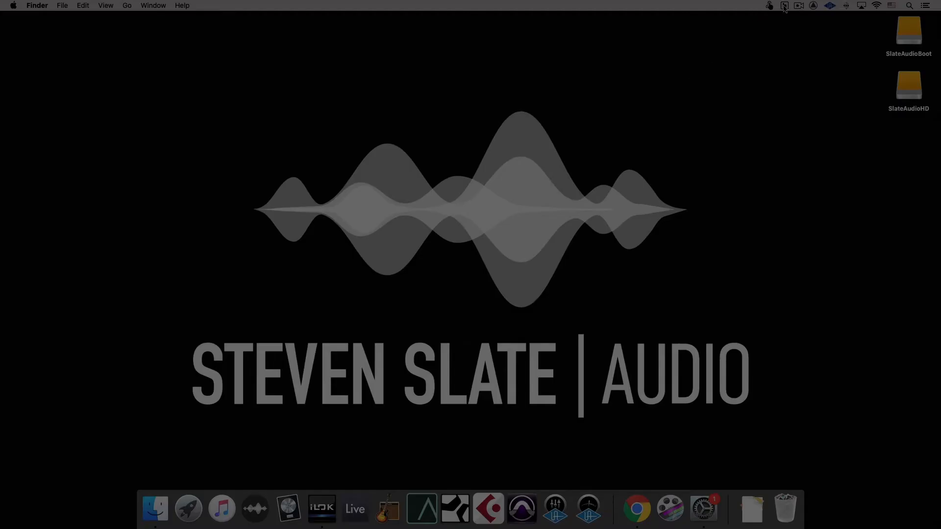
left_click(785, 5)
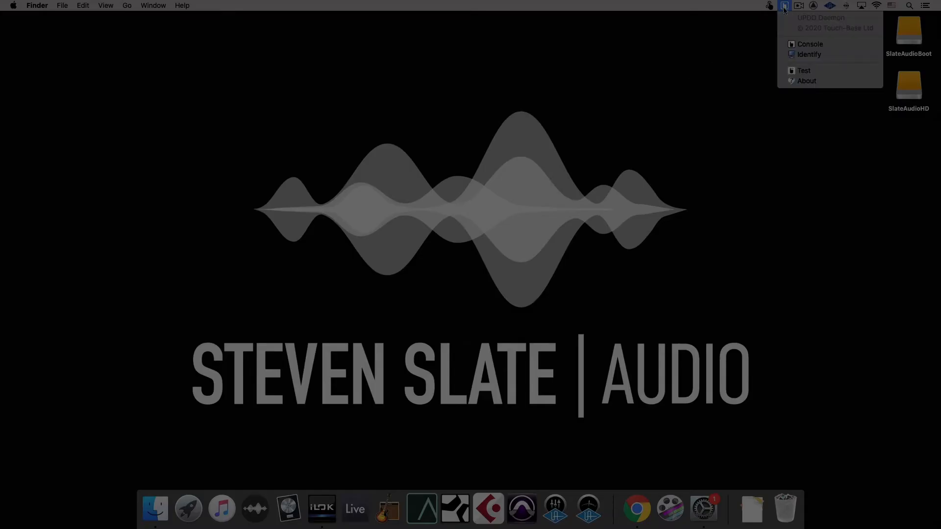
left_click(808, 55)
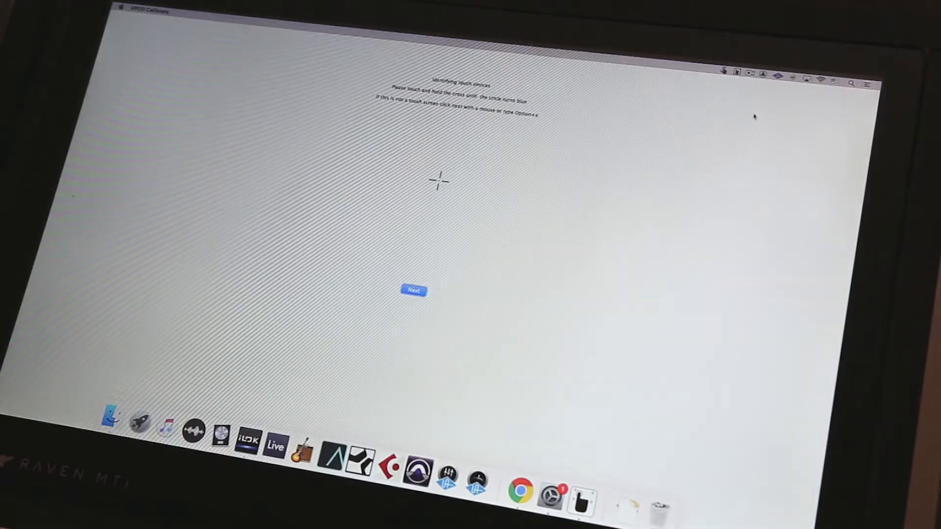
left_click(439, 181)
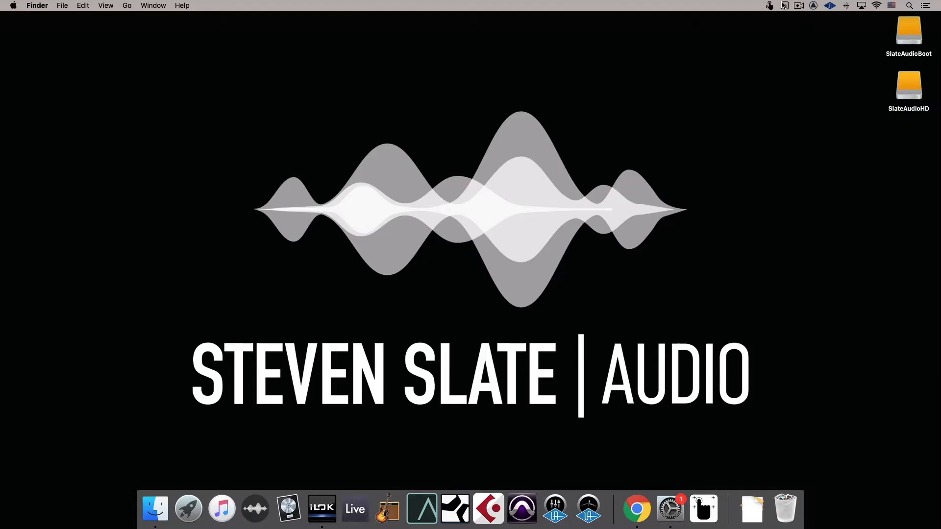
- Run the UPDD Console calibration, registering all four calibration points
left_click(784, 6)
left_click(800, 44)
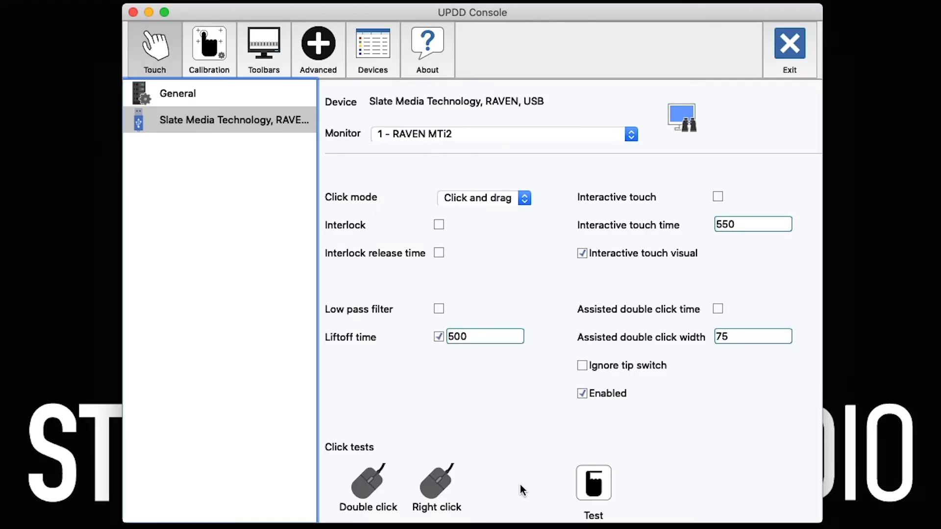
left_click(214, 47)
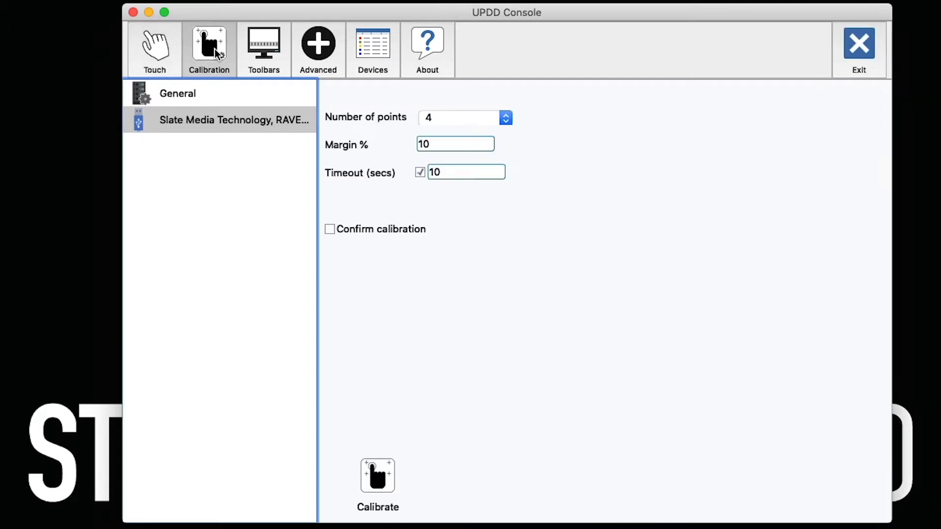
left_click(376, 479)
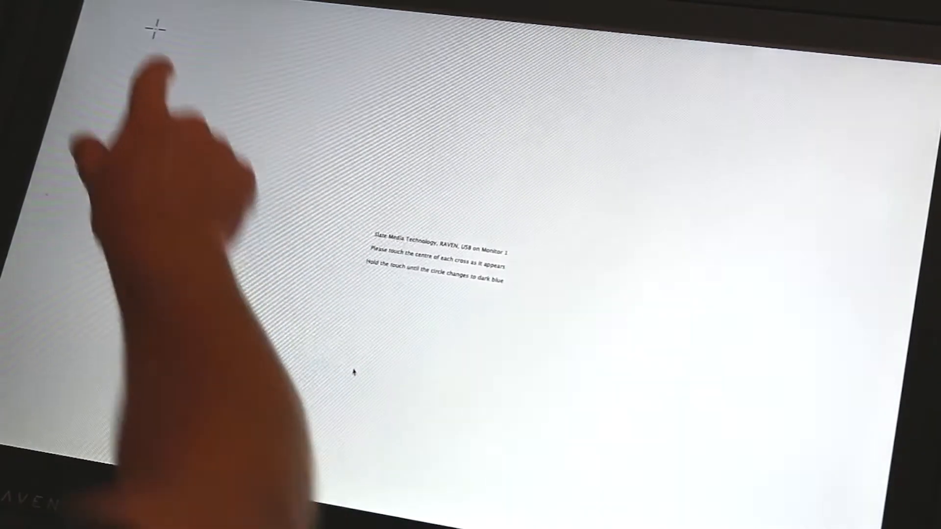
left_click(156, 29)
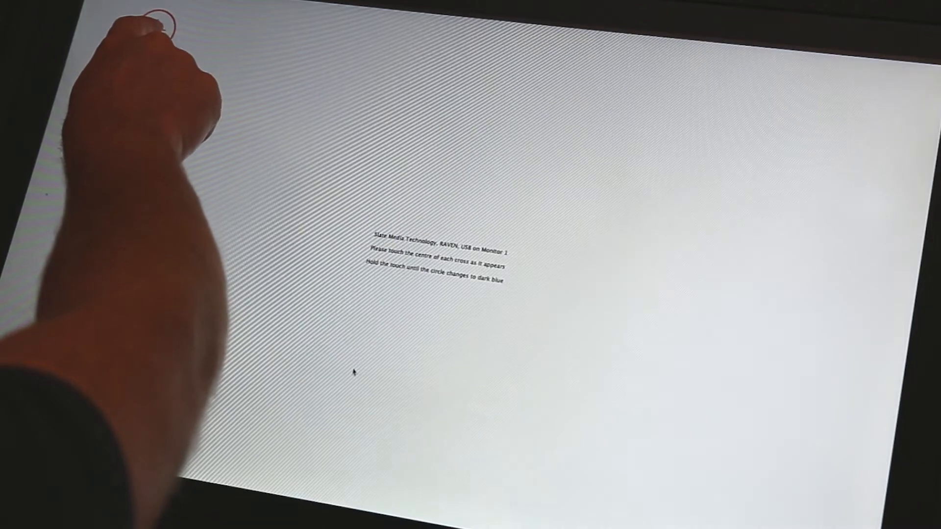
left_click(48, 388)
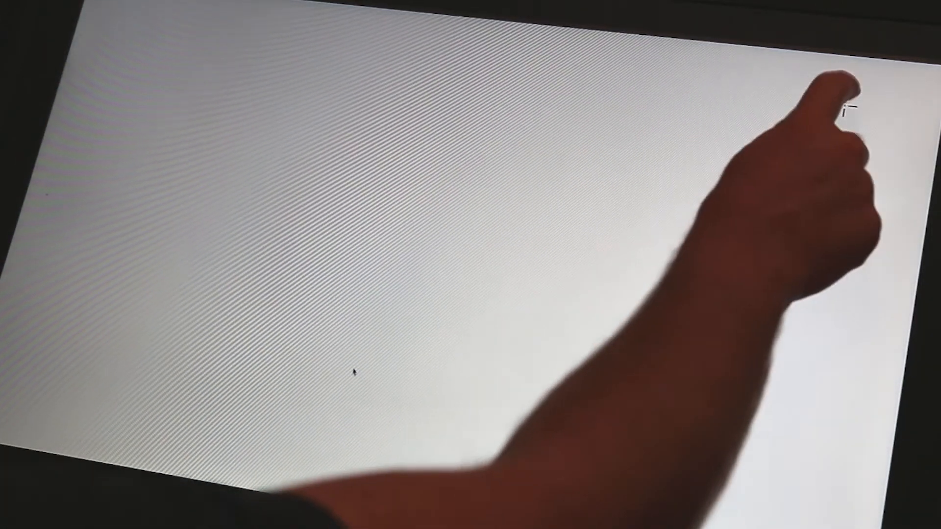
left_click(844, 103)
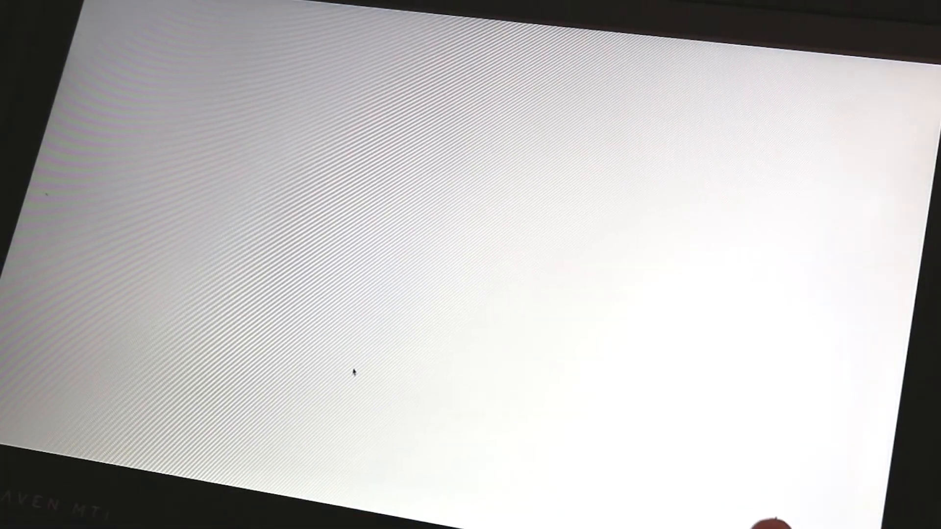
left_click(775, 519)
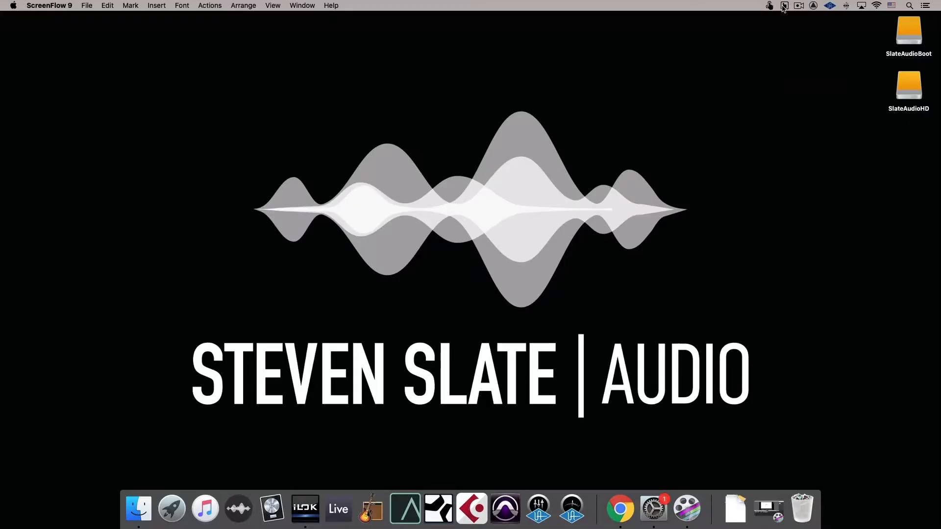
left_click(784, 6)
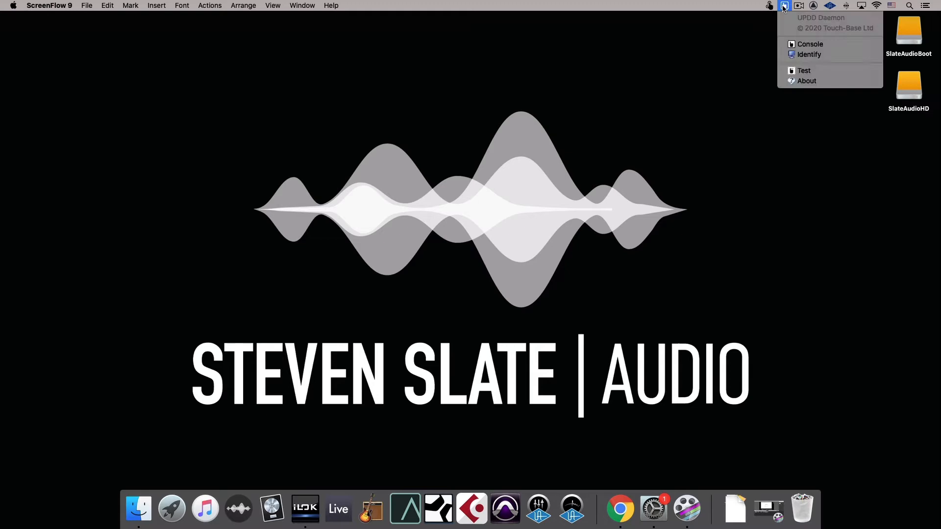
left_click(815, 71)
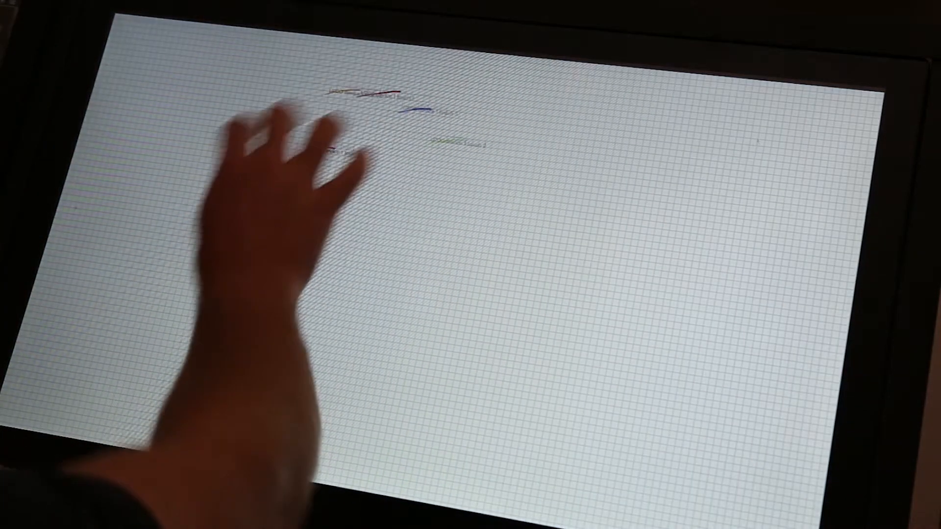
mouse_move(333, 123)
left_mouse_down()
mouse_move(608, 191)
mouse_move(304, 314)
left_mouse_up()
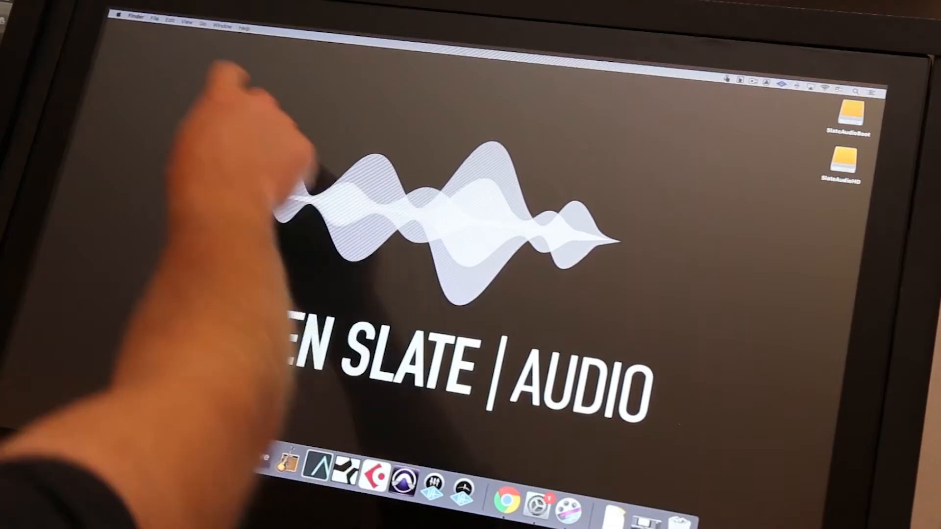
- Create a new untitled folder on the desktop and open it
left_click_drag(110, 44, 784, 485)
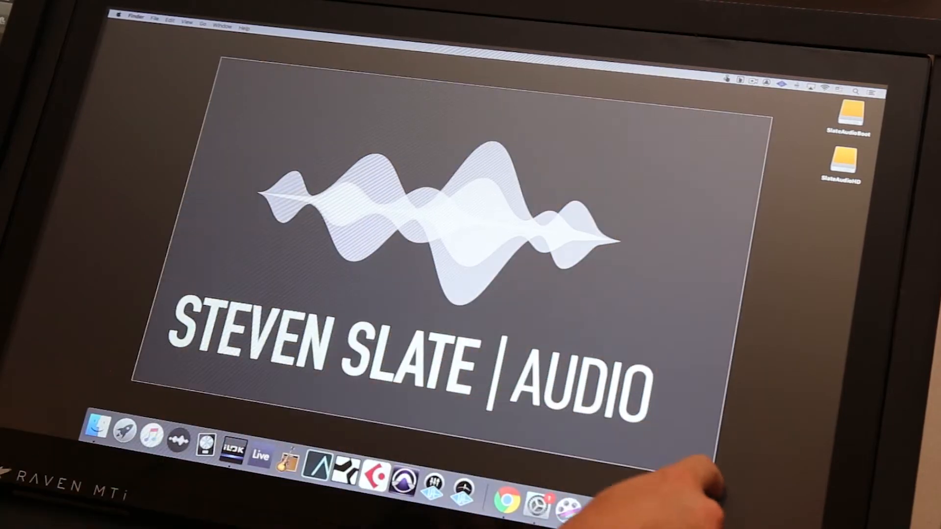
right_click(447, 120)
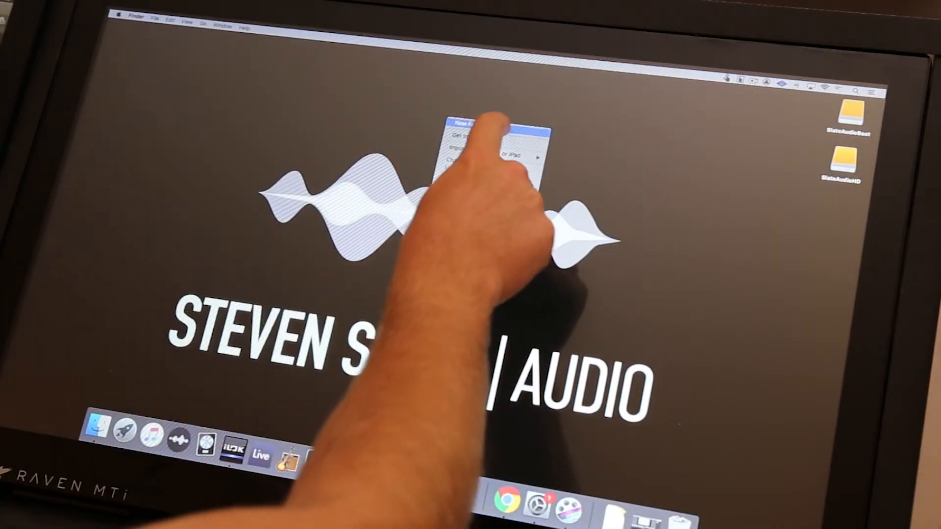
left_click(490, 131)
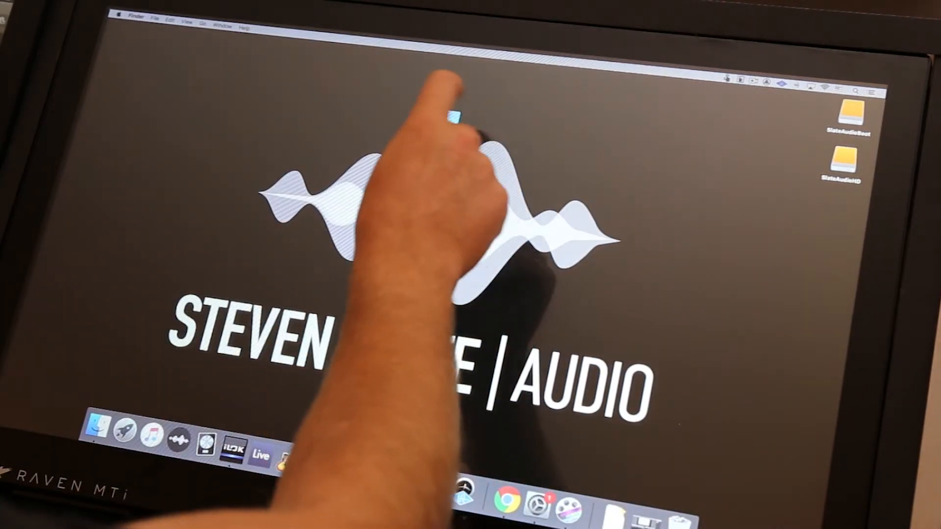
double_click(450, 117)
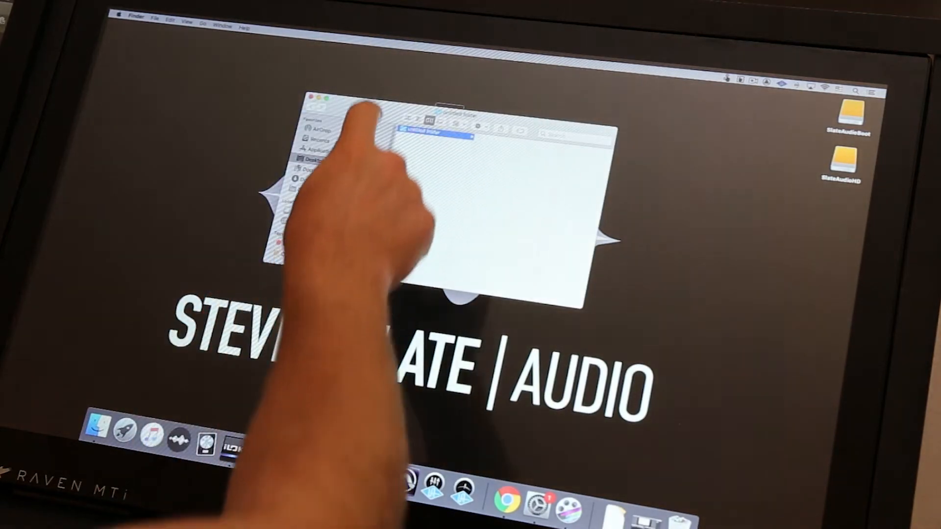
- Browse Applications, minimize Finder, switch to Chrome's iLok page, then hide windows to show the desktop
left_click(324, 147)
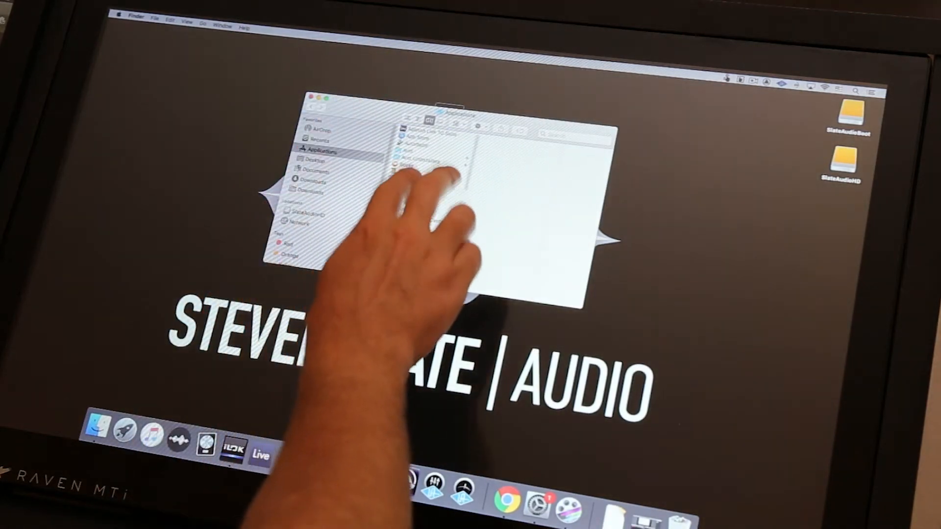
scroll(483, 152, "down", 10)
scroll(471, 236, "up", 10)
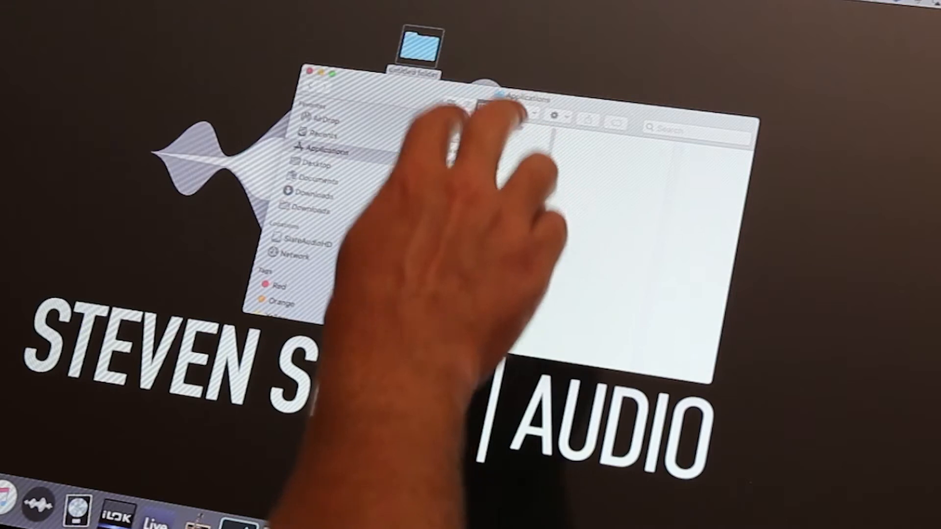
scroll(471, 196, "down", 8)
scroll(473, 235, "up", 10)
key("super+m")
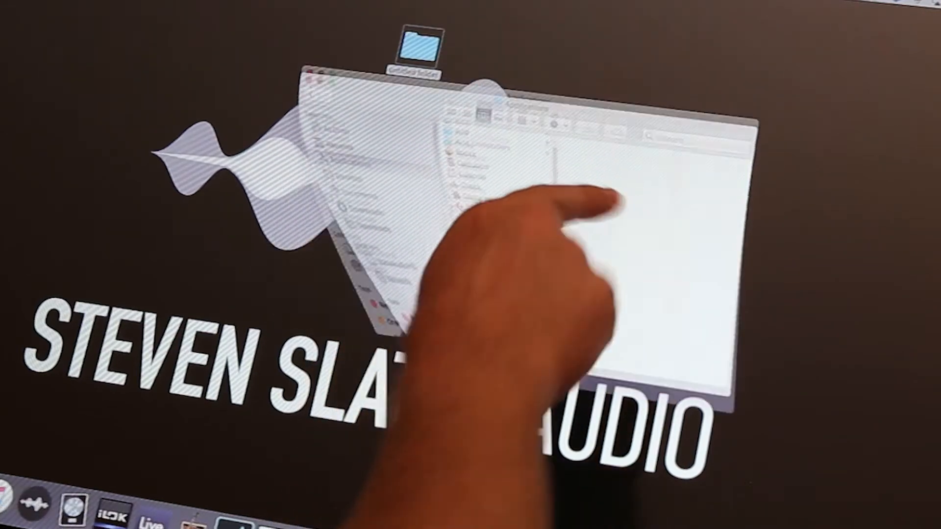
key("super+Tab")
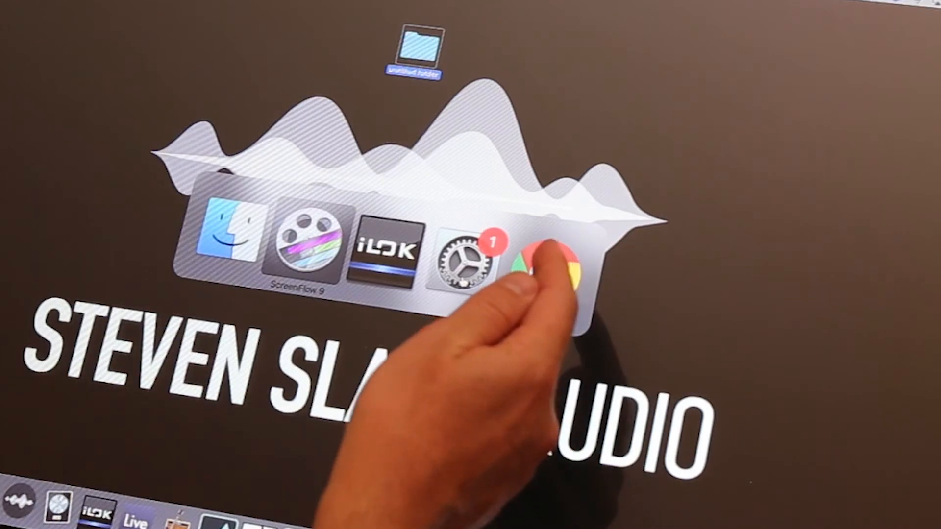
left_click(547, 273)
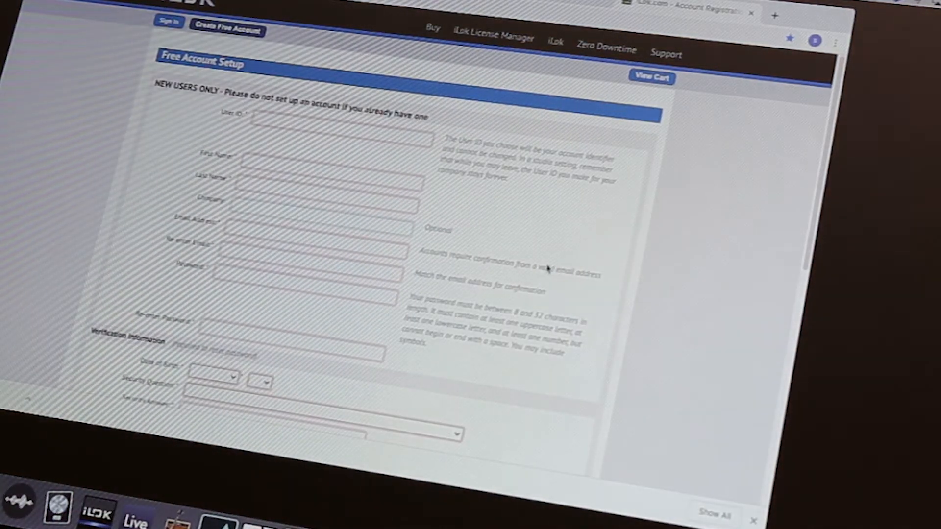
key("super+h")
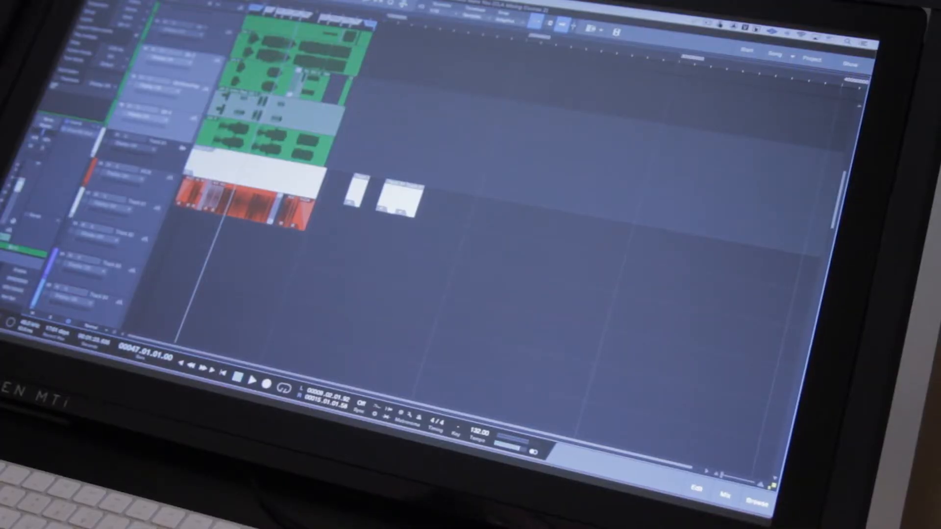
- Select a range and add new empty tracks with T plus two edge swipes
left_click_drag(245, 98, 353, 179)
left_click_drag(415, 191, 400, 201)
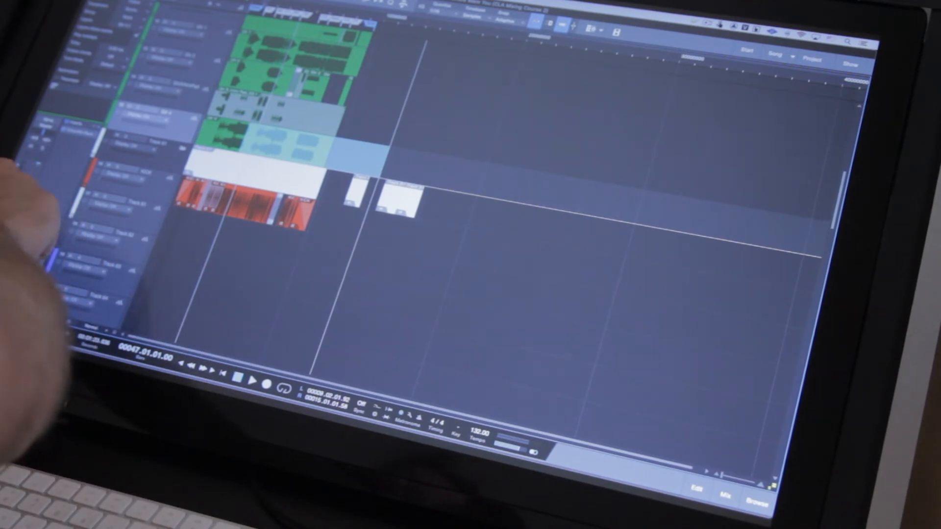
key("t")
key("t")
key("t")
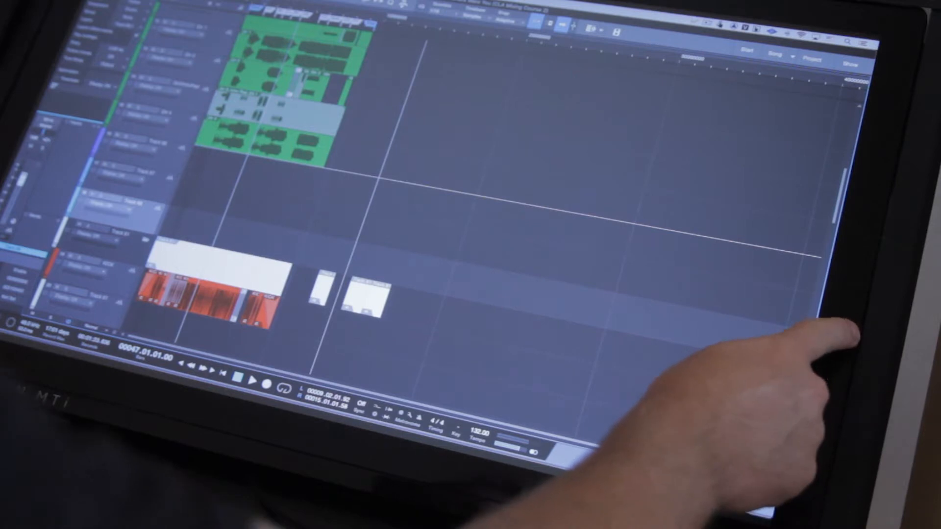
left_click_drag(854, 336, 624, 286)
left_click_drag(855, 333, 726, 327)
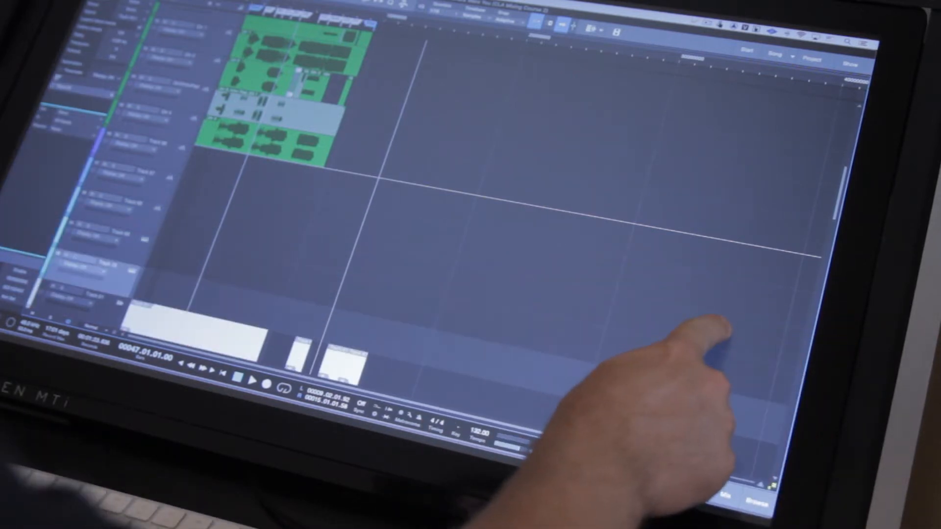
- Select the green track and open then dismiss its event's context menu
left_click(255, 130)
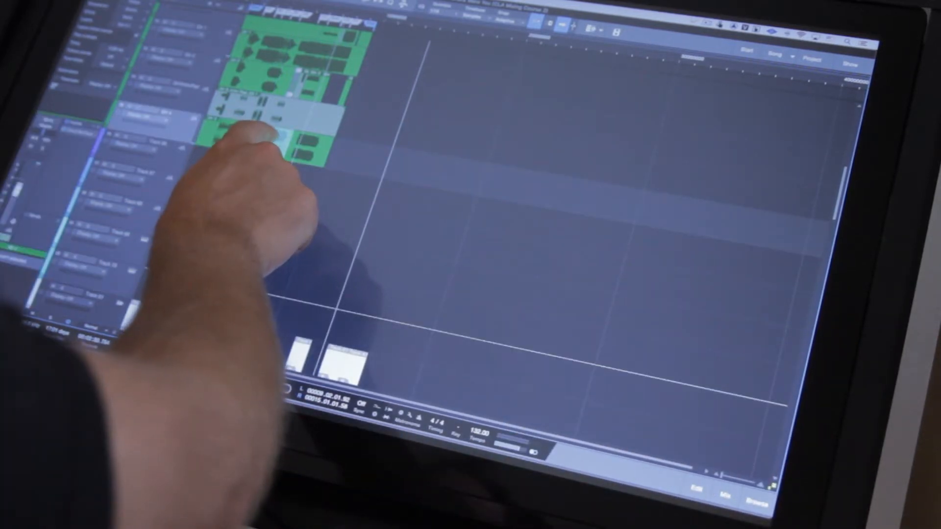
right_click(276, 137)
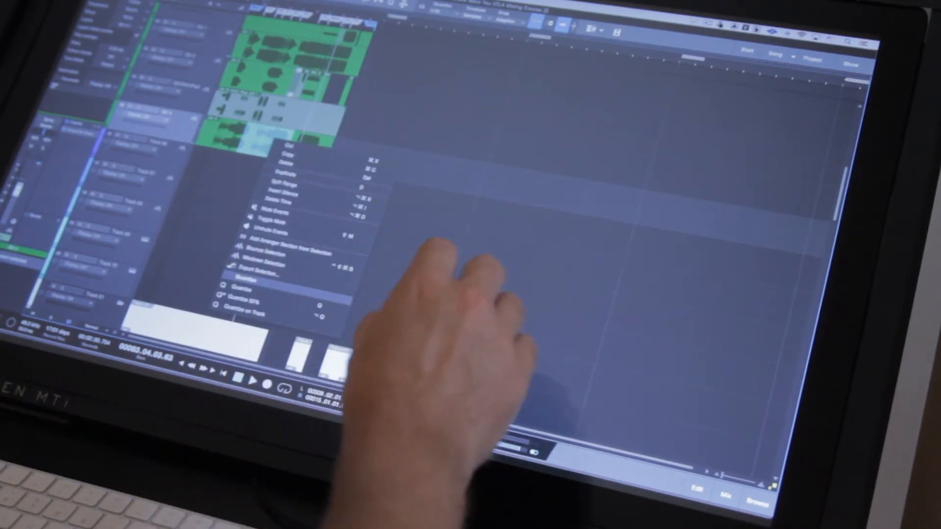
left_click(420, 151)
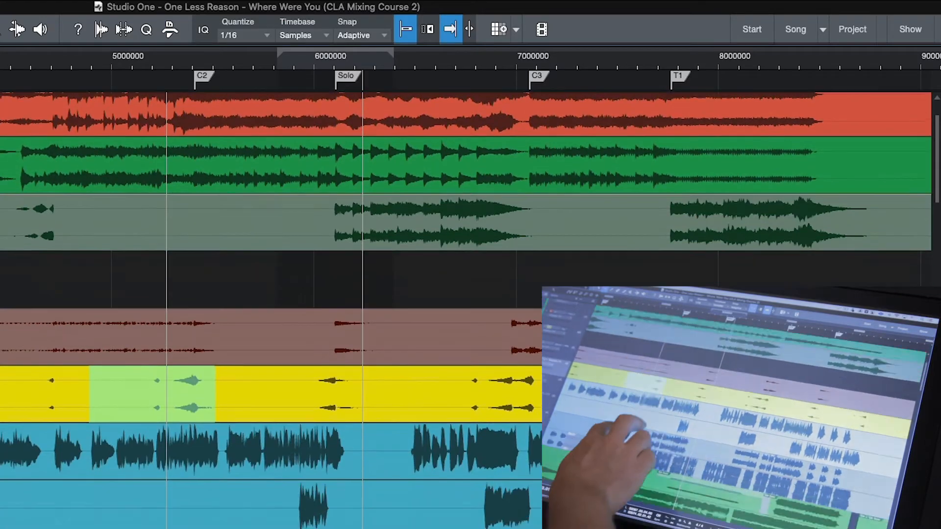
scroll(166, 343, "down", 4)
scroll(157, 294, "up", 3)
scroll(166, 313, "down", 2)
- Select a range on the yellow event and locate playback to its start
scroll(167, 314, "right", 1)
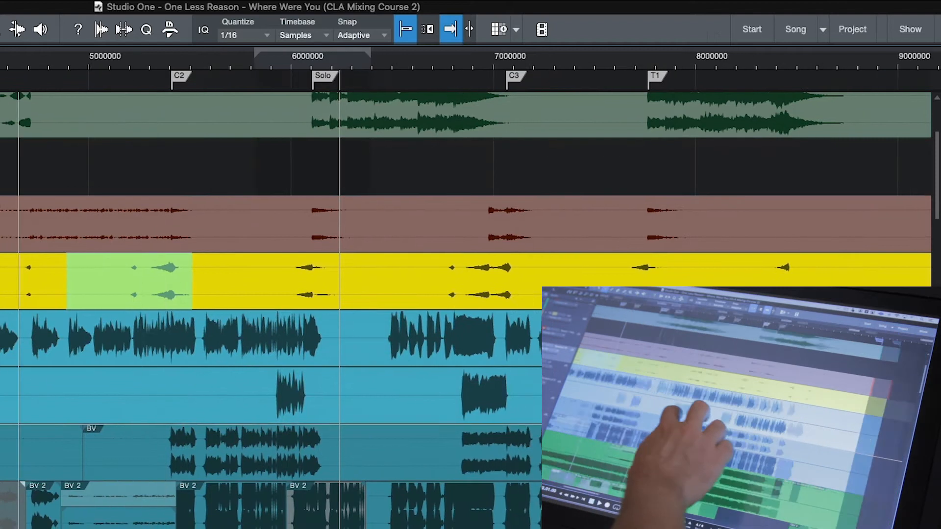
scroll(343, 392, "right", 7)
scroll(245, 343, "left", 10)
left_click_drag(33, 281, 211, 283)
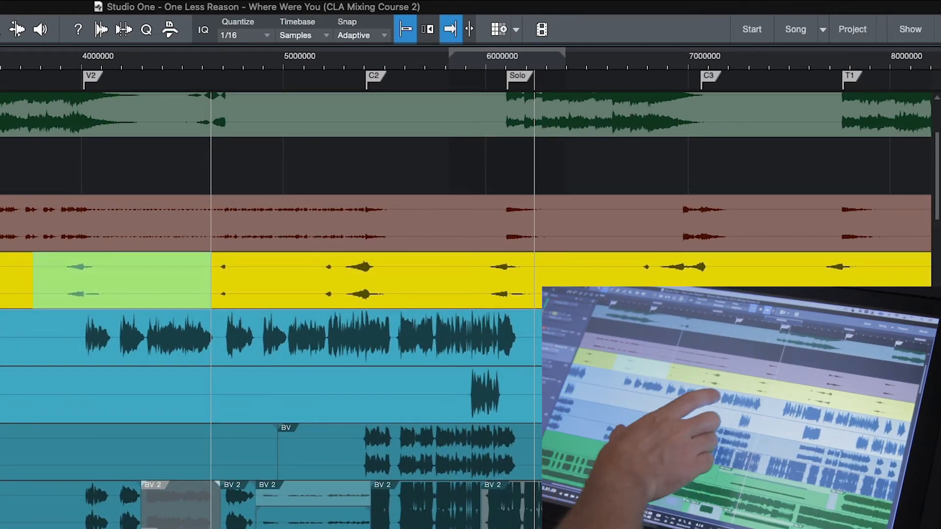
key("l")
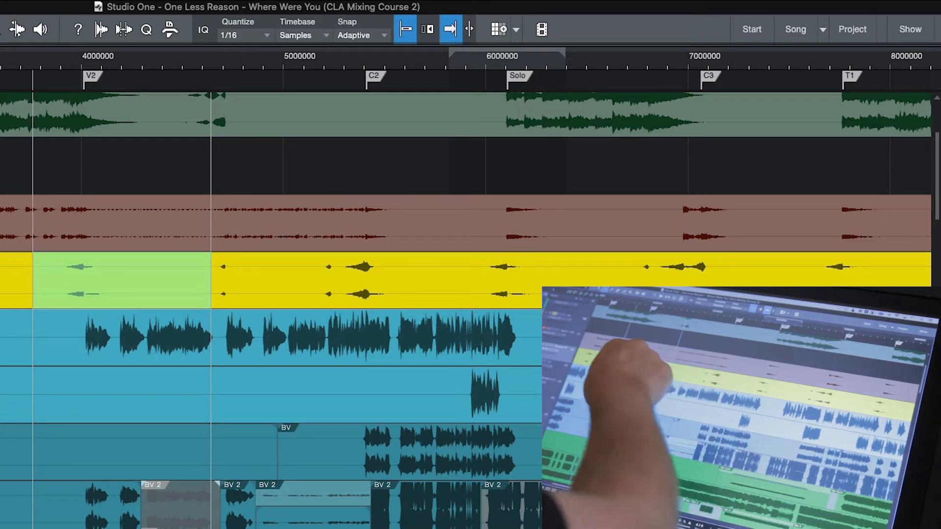
- Set the loop to a selected yellow-track range and play back from the loop start
left_click_drag(268, 284, 405, 283)
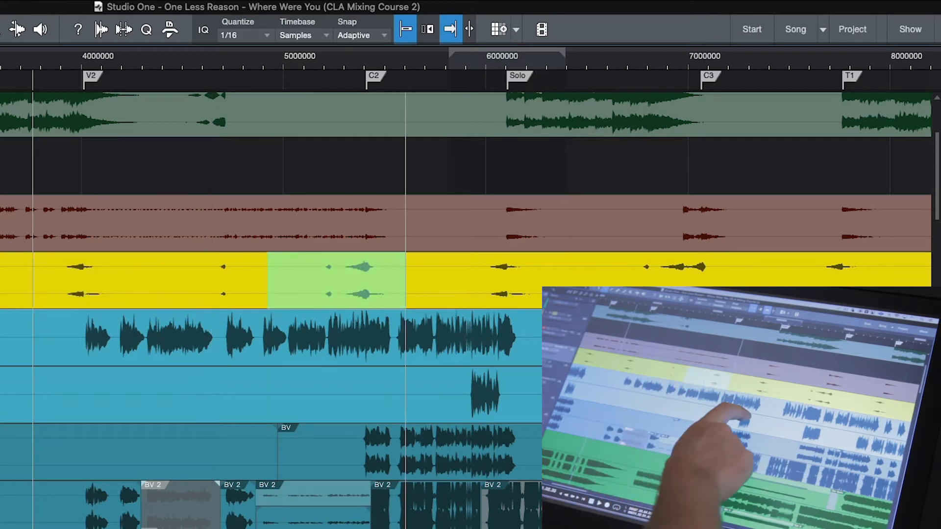
key("p")
key("p")
left_click_drag(29, 283, 463, 282)
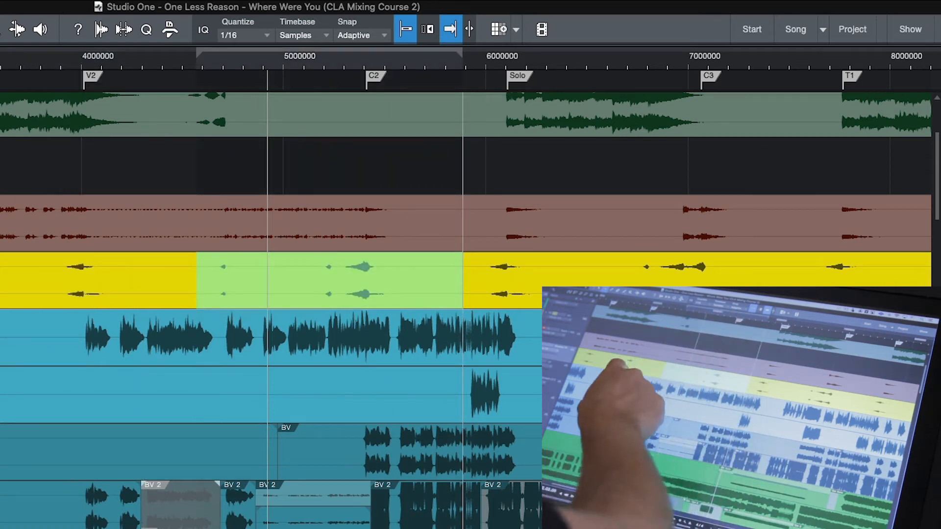
left_click_drag(25, 282, 148, 281)
left_click_drag(226, 282, 459, 281)
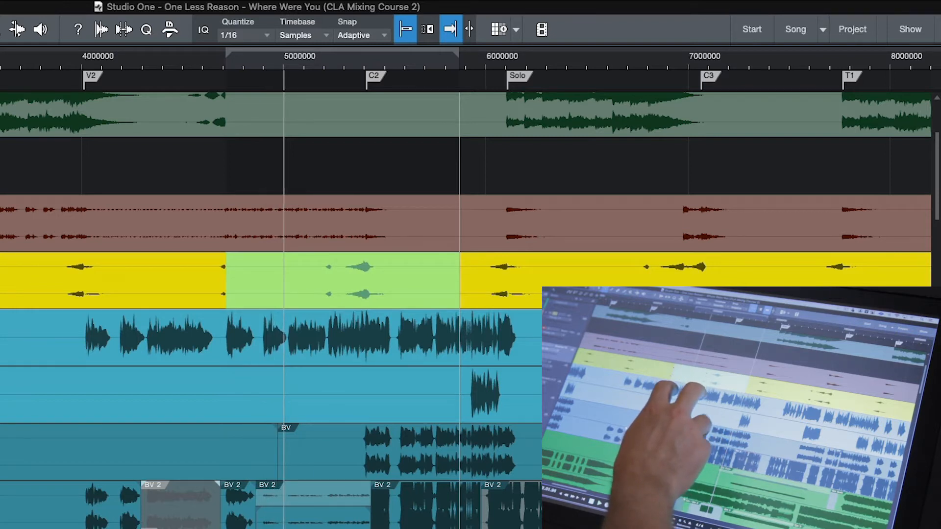
key("space")
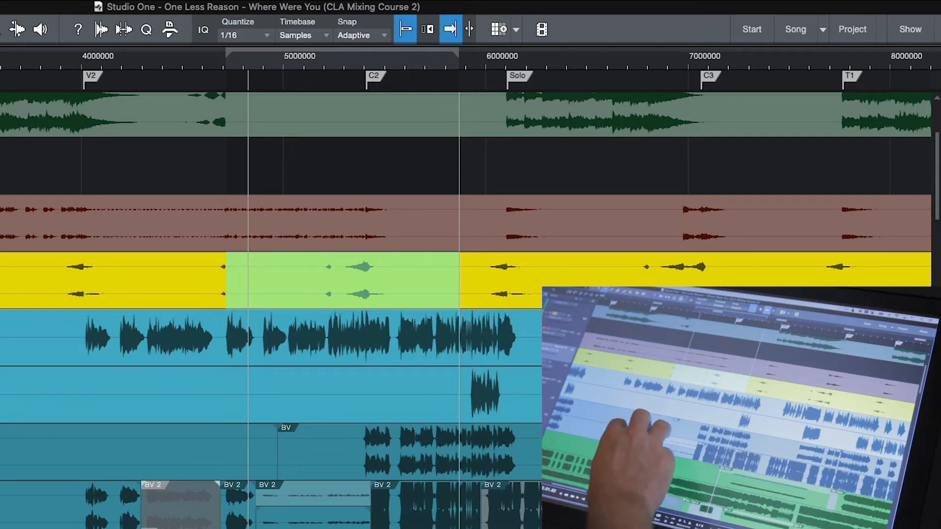
- Zoom the arrangement in and out to show the song through its End marker
scroll(196, 343, "down", 6)
scroll(196, 343, "up", 6)
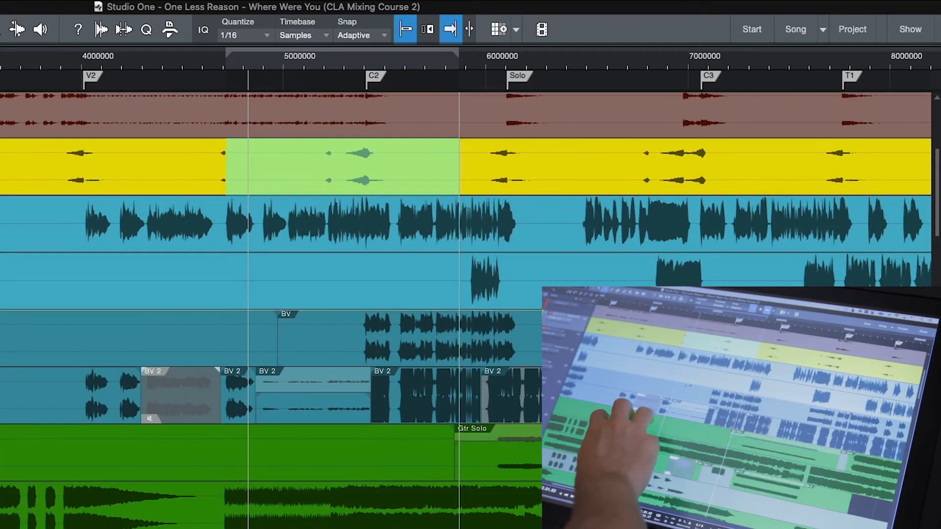
scroll(248, 294, "up", 10)
scroll(248, 294, "down", 12)
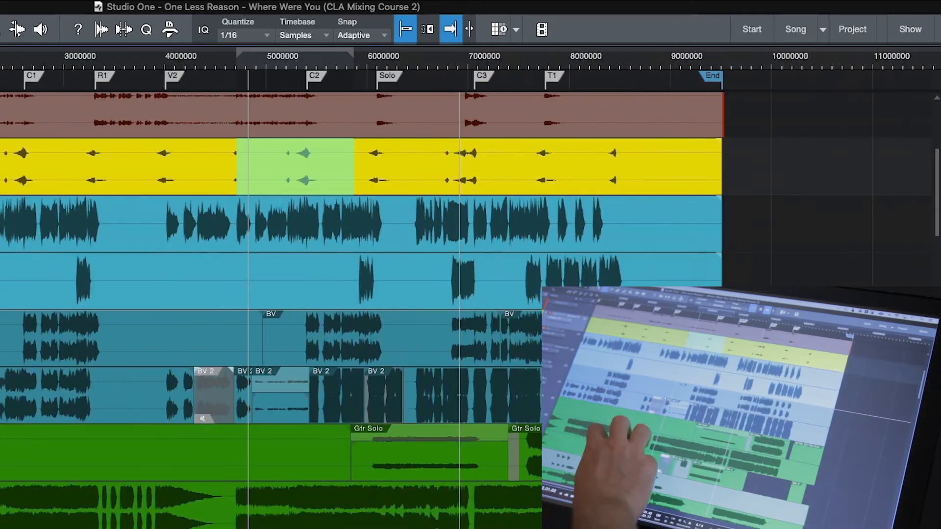
scroll(459, 309, "down", 8)
scroll(460, 310, "up", 8)
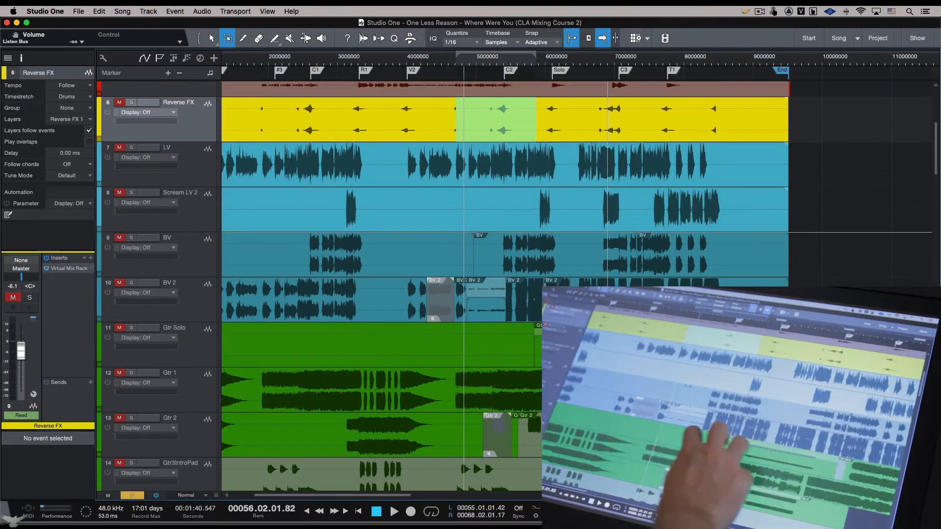
- Duplicate a selected LV vocal passage right after itself with D, then start recording
scroll(464, 245, "up", 6)
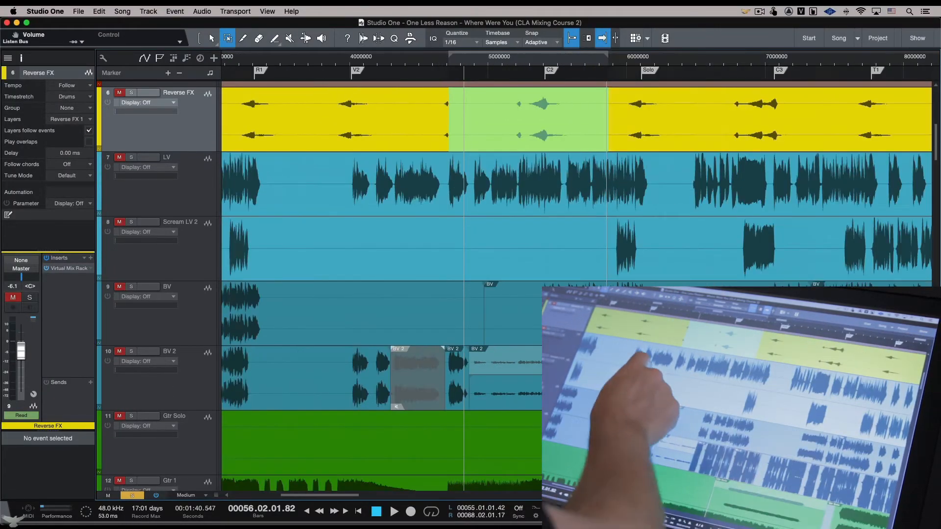
left_click_drag(315, 183, 455, 184)
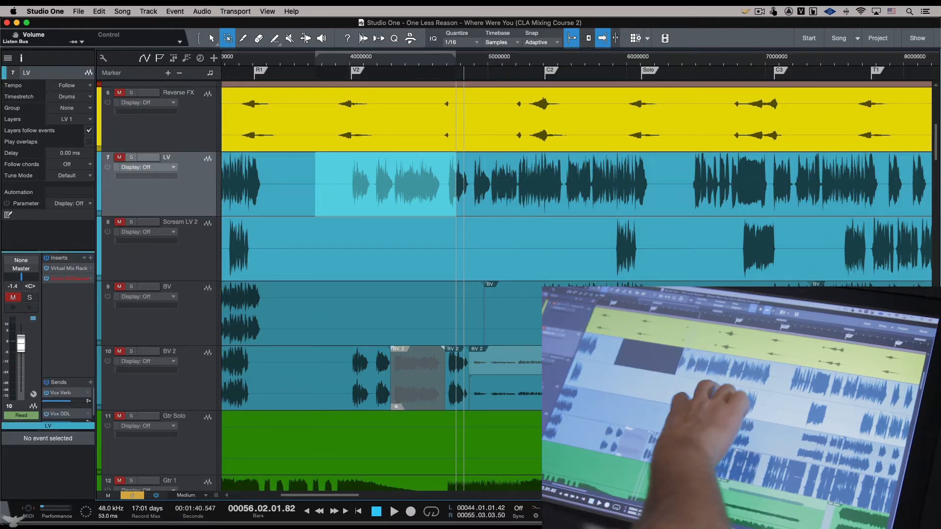
key("Delete")
key("super+z")
key("d")
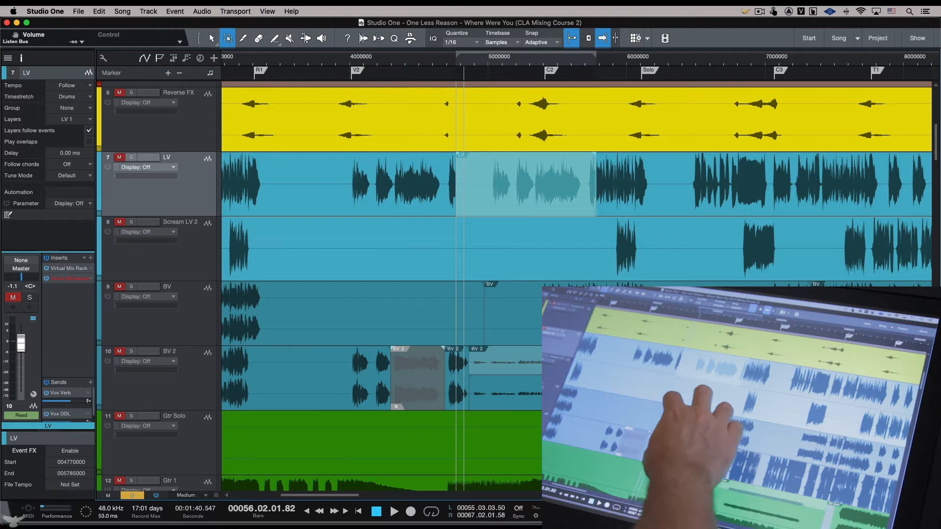
key("d")
key("d")
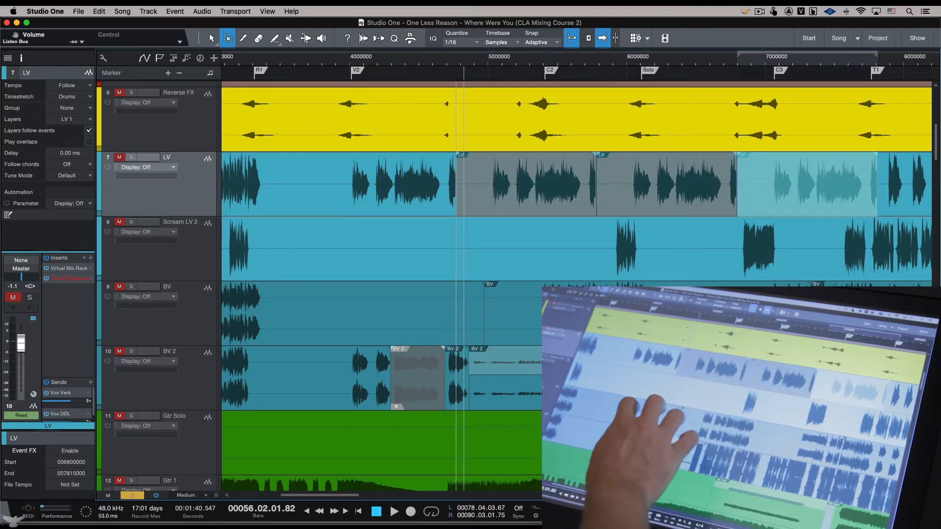
left_click(410, 512)
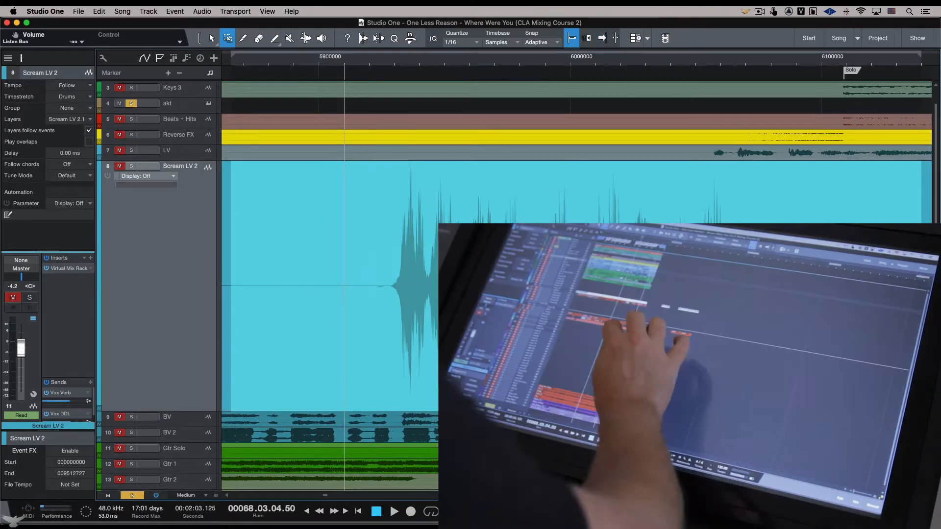
- Zoom to the Scream LV 2 range, split it into its own event, and mute it
scroll(491, 245, "down", 5)
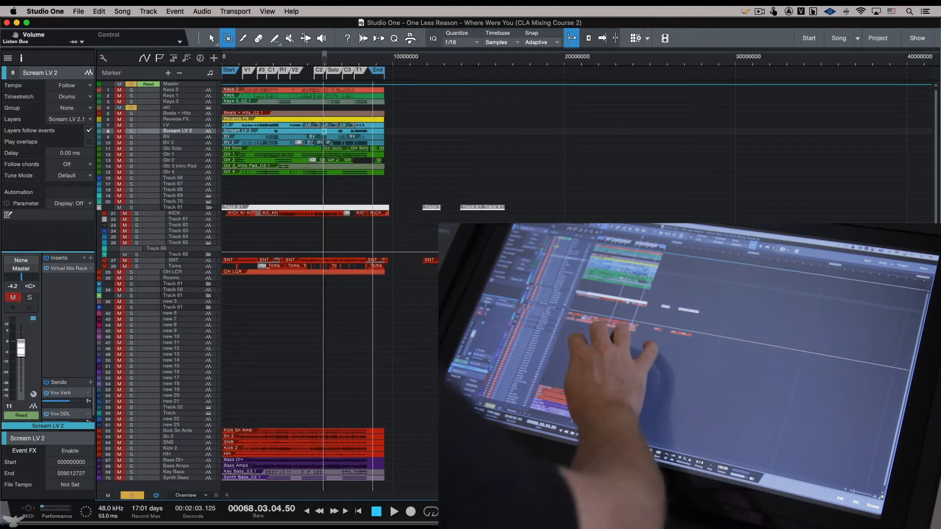
key("shift+s")
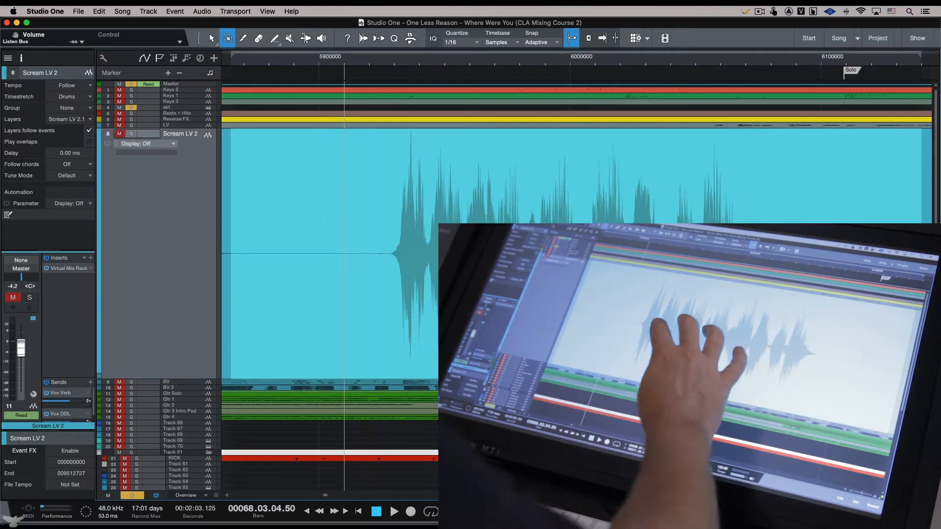
key("shift+z")
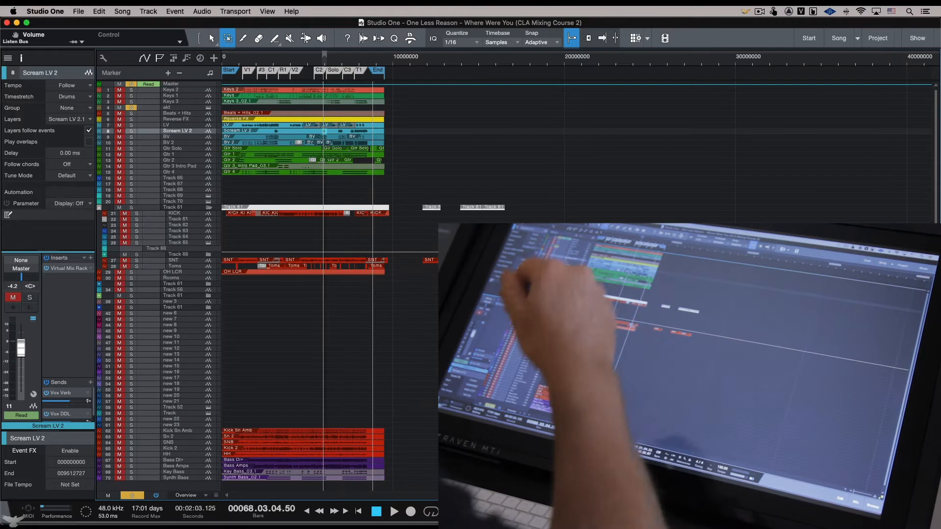
key("shift+s")
left_click_drag(376, 151, 776, 178)
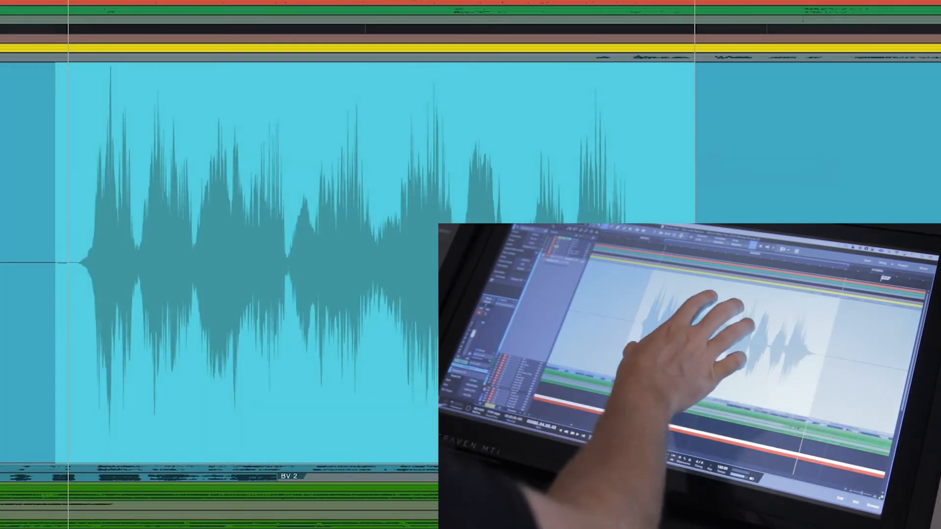
key("super+alt+x")
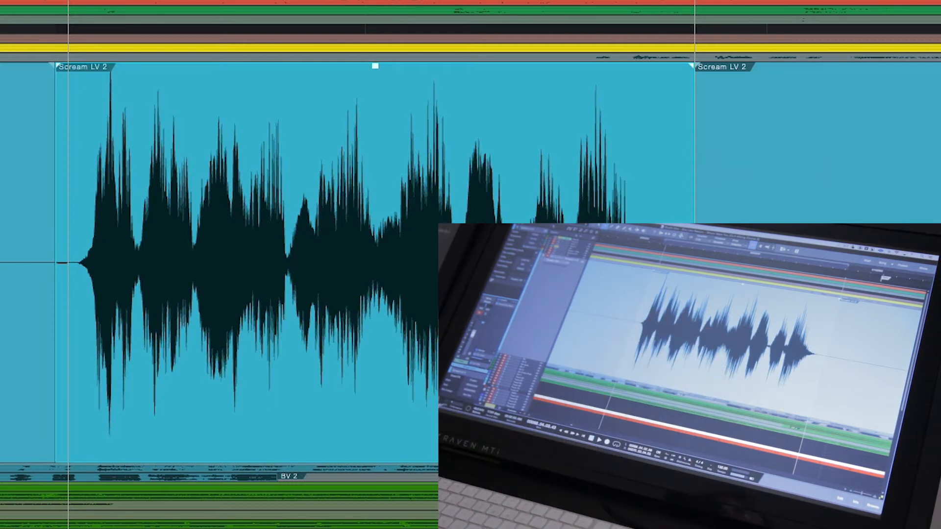
key("shift+m")
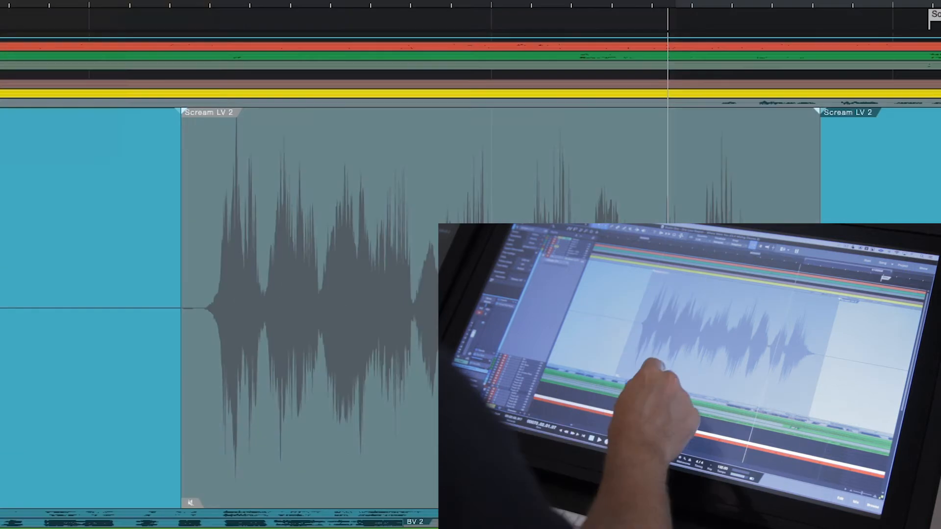
- Move the muted event earlier, crossfade, trim it to a selection, then set Gtr 4's volume to about half
left_click_drag(389, 422, 306, 422)
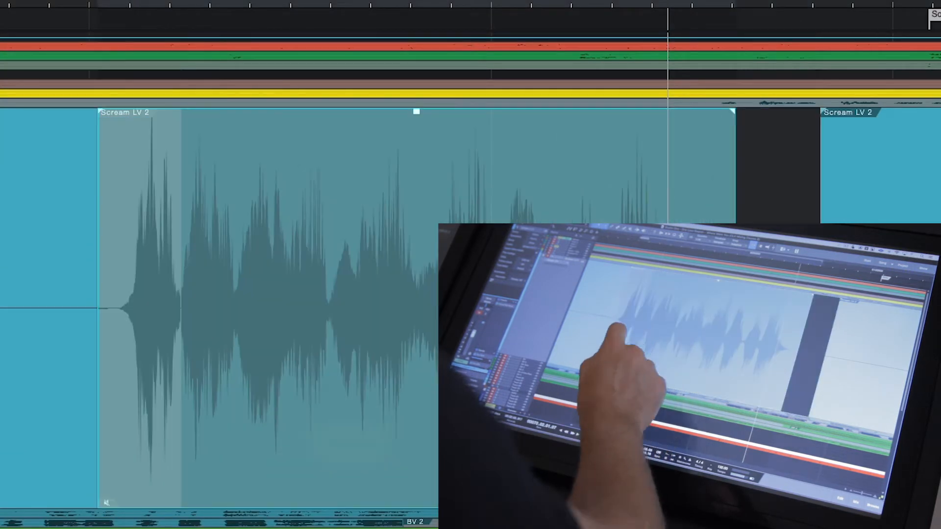
left_click(54, 308, "shift")
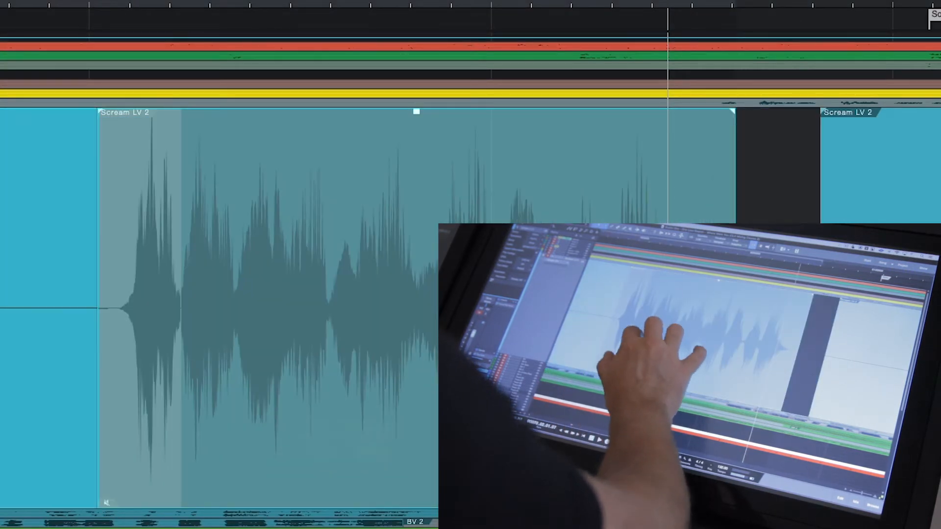
key("x")
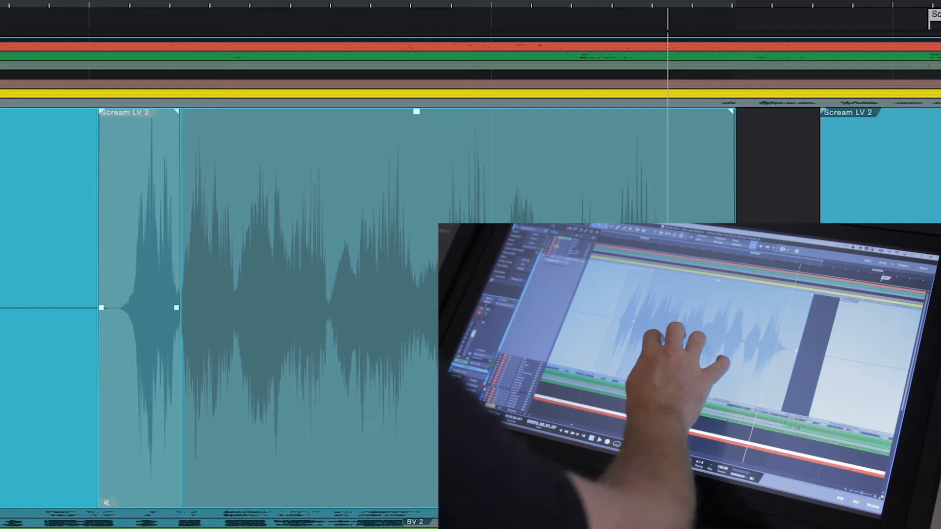
left_click_drag(99, 343, 140, 343)
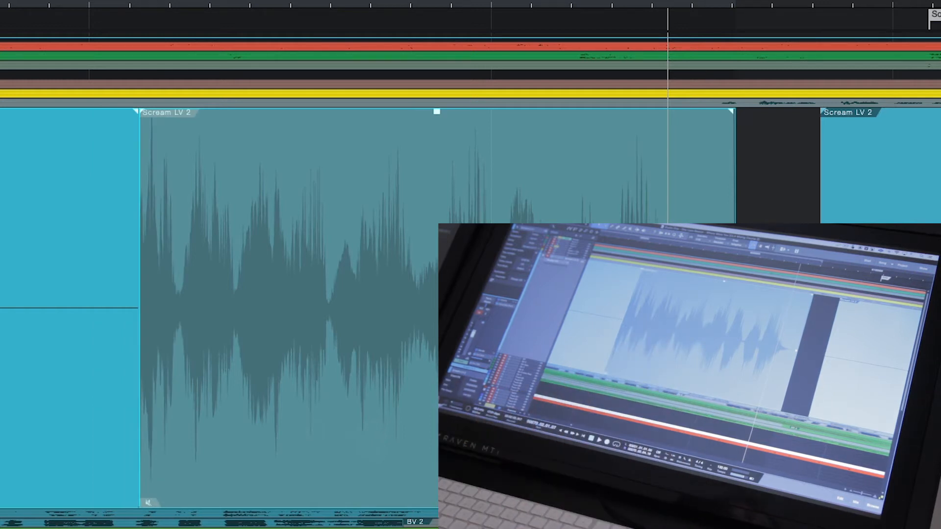
left_click_drag(286, 295, 571, 294)
key("ctrl+shift+x")
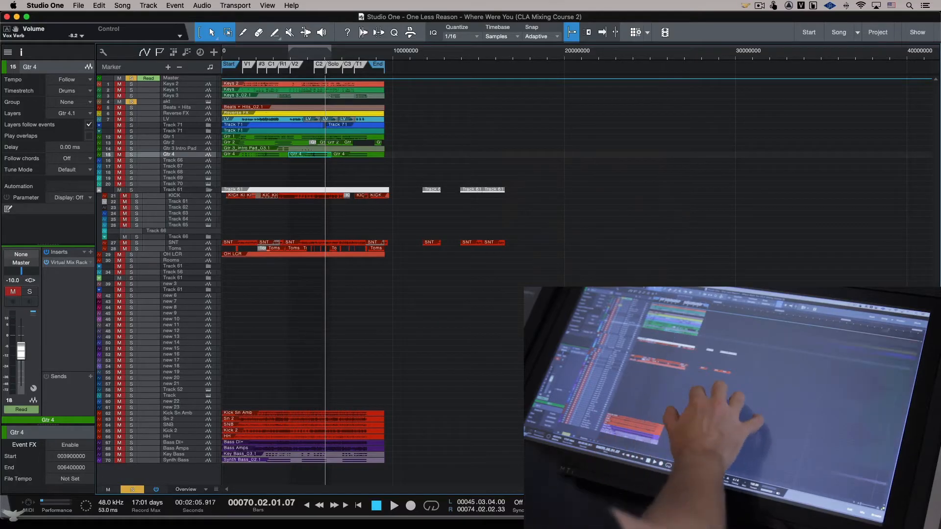
key("shift+s")
mouse_move(576, 154)
left_mouse_down()
mouse_move(577, 229)
mouse_move(576, 154)
left_mouse_up()
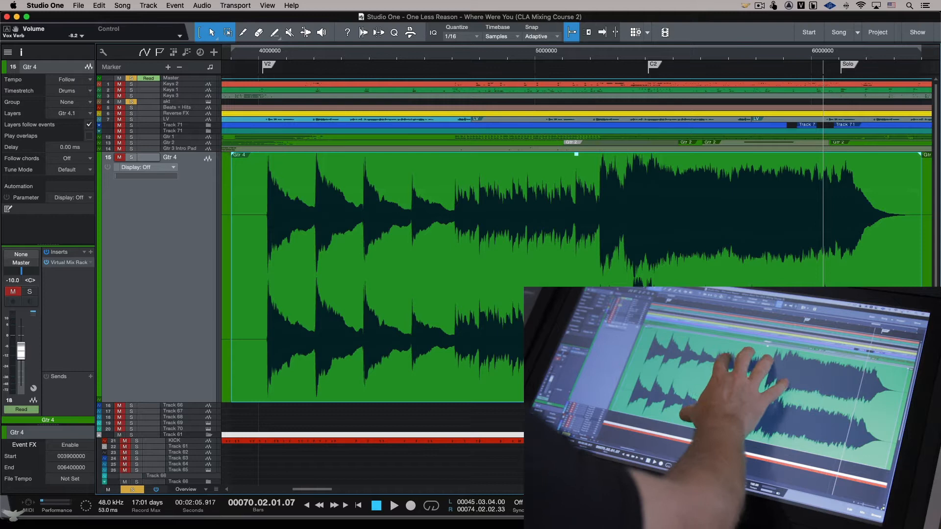
- Toggle the Gtr 4 insert effects window open and closed with F11
key("F11")
key("F11")
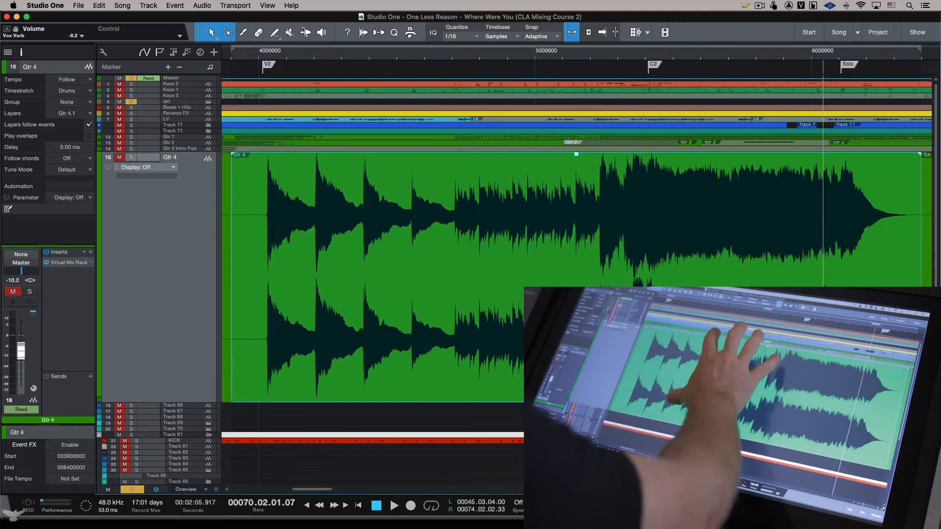
key("F11")
key("F11")
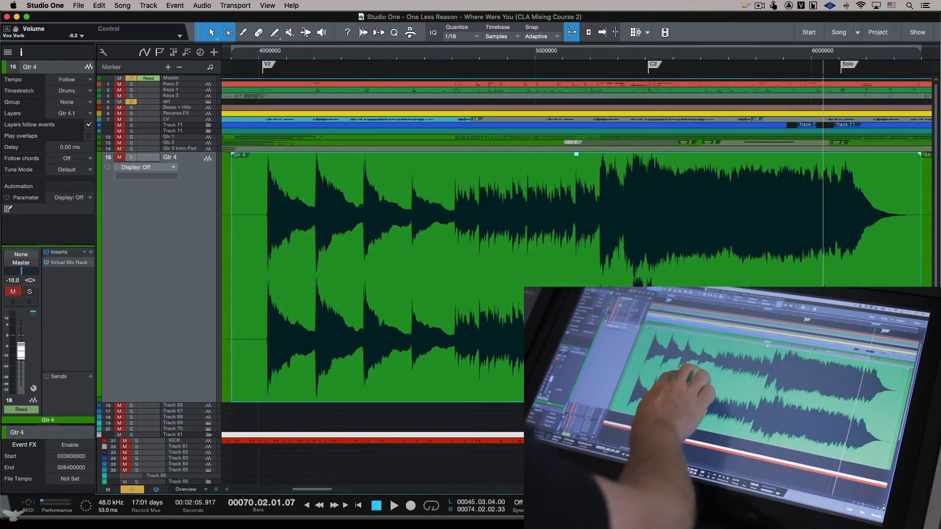
scroll(490, 245, "down", 2)
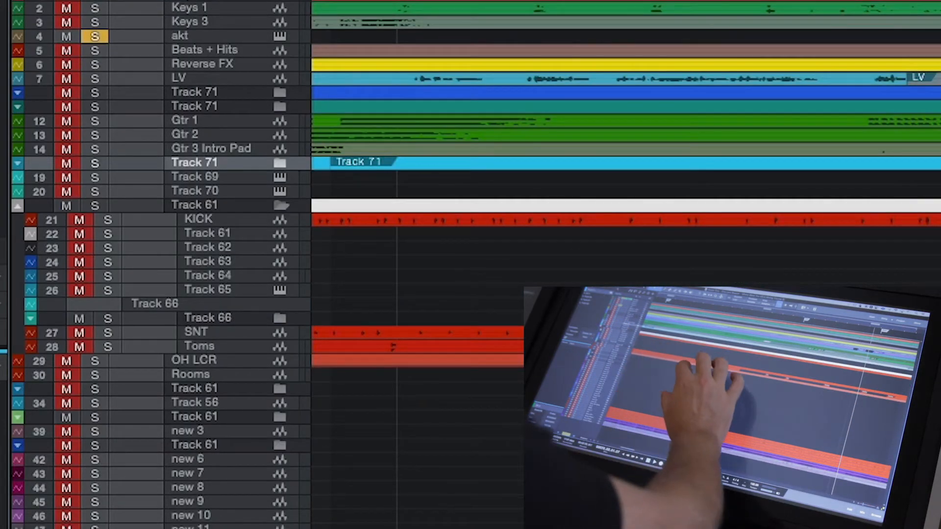
- Expand and collapse the Track 71 folder twice with keypad + and −, leaving it collapsed
key("KP_Add")
key("KP_Subtract")
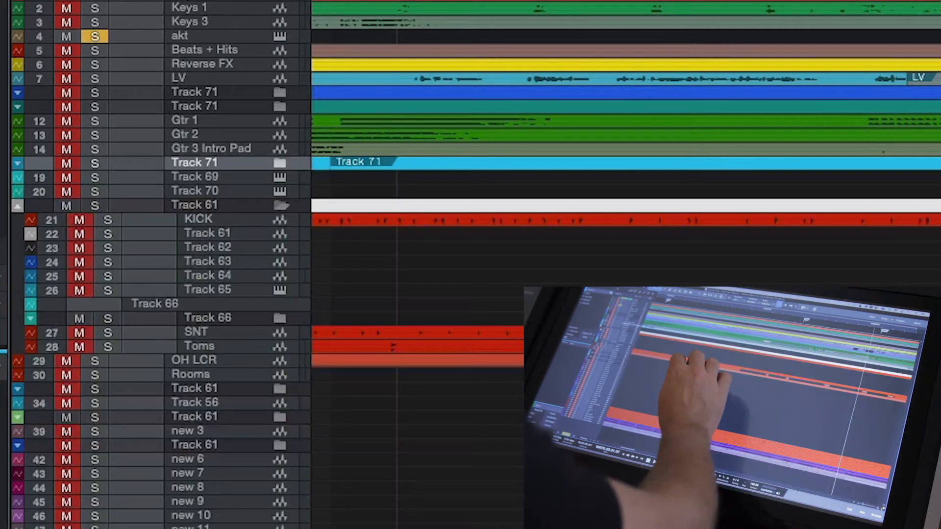
key("KP_Add")
key("KP_Subtract")
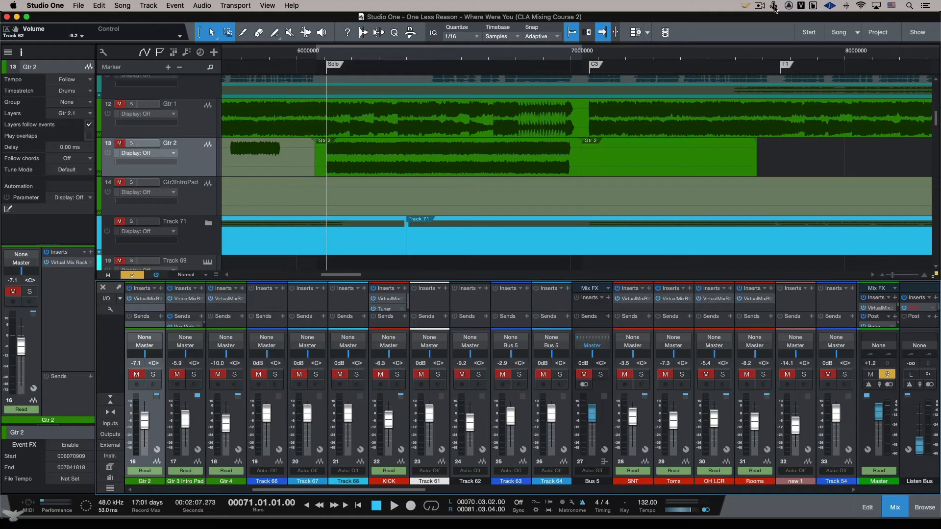
- Replace Studio One's gestures with the Raven_preset 'Studio One TUIO Only' preset in UPDD Commander
left_click(774, 6)
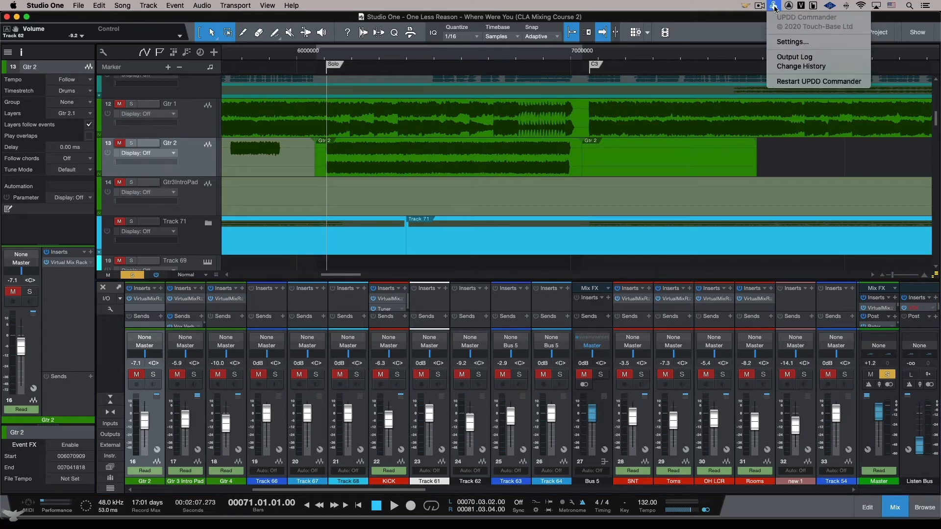
left_click(789, 43)
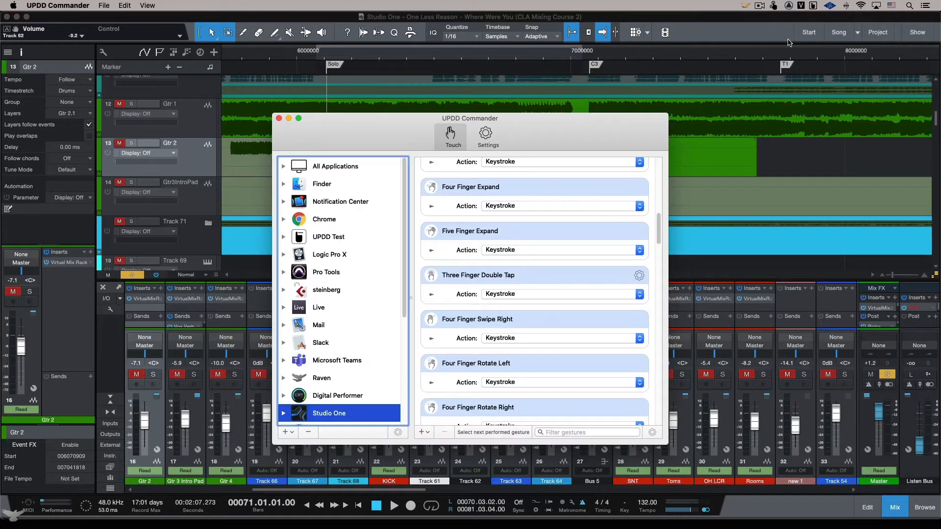
scroll(342, 289, "down", 5)
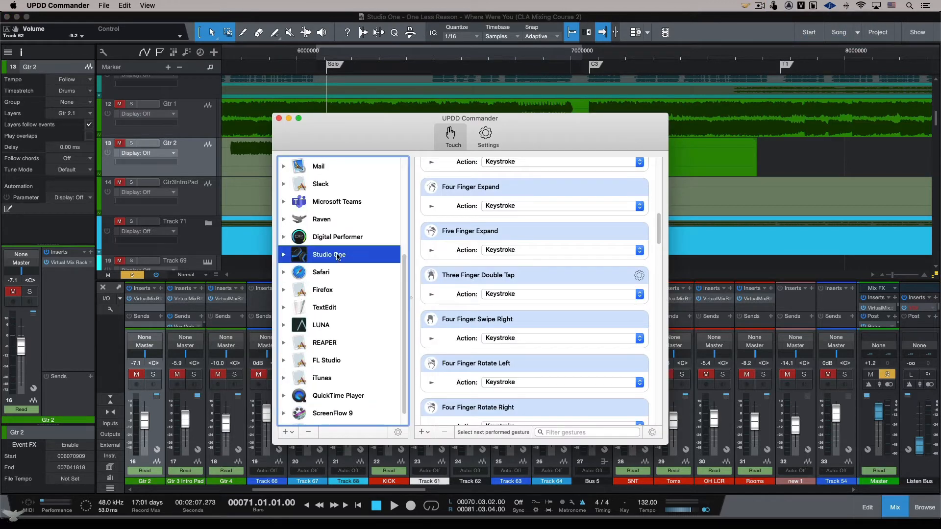
right_click(339, 255)
mouse_move(467, 262)
mouse_move(538, 264)
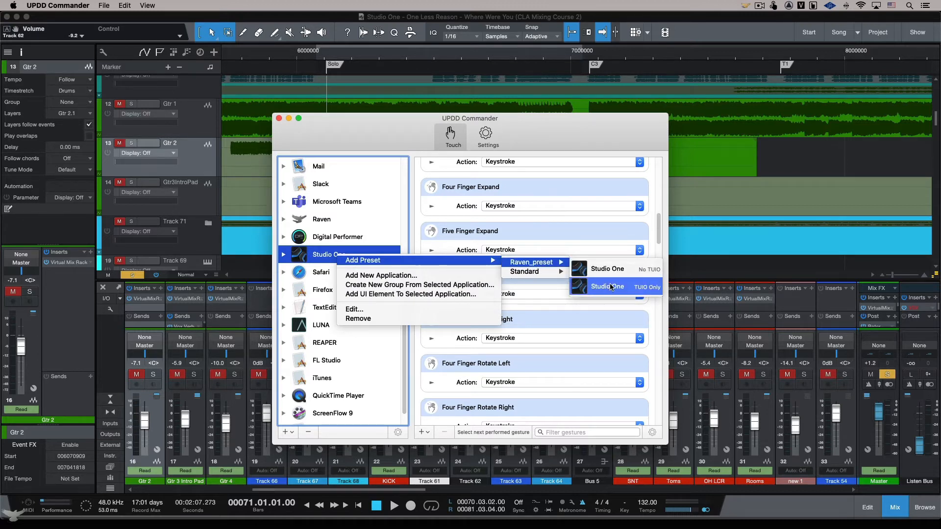
left_click(610, 286)
left_click(534, 277)
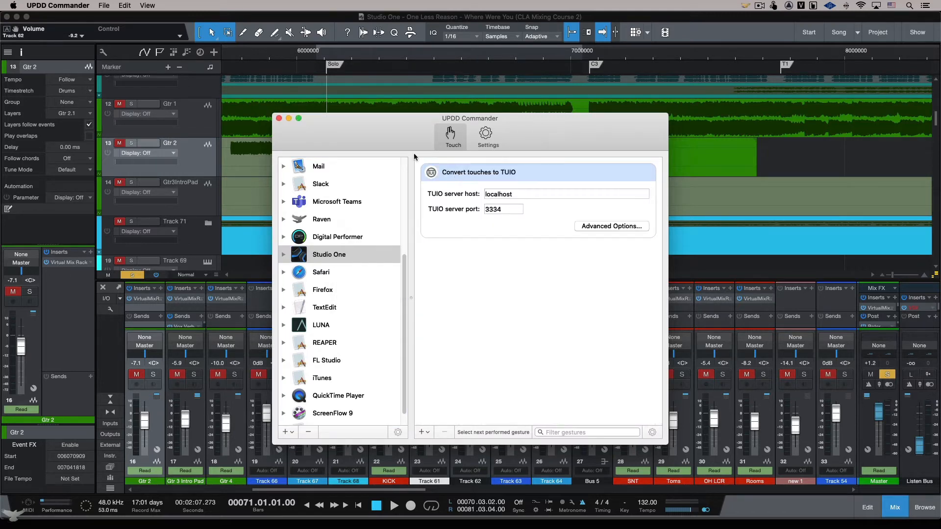
- Inspect the Convert touches to TUIO gesture, then bring Studio One to the front
left_click(469, 168)
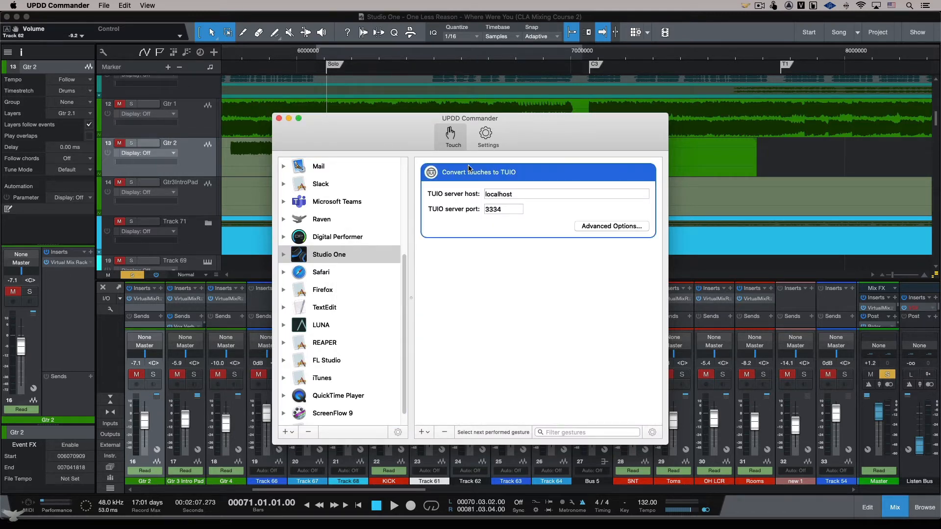
left_click(538, 313)
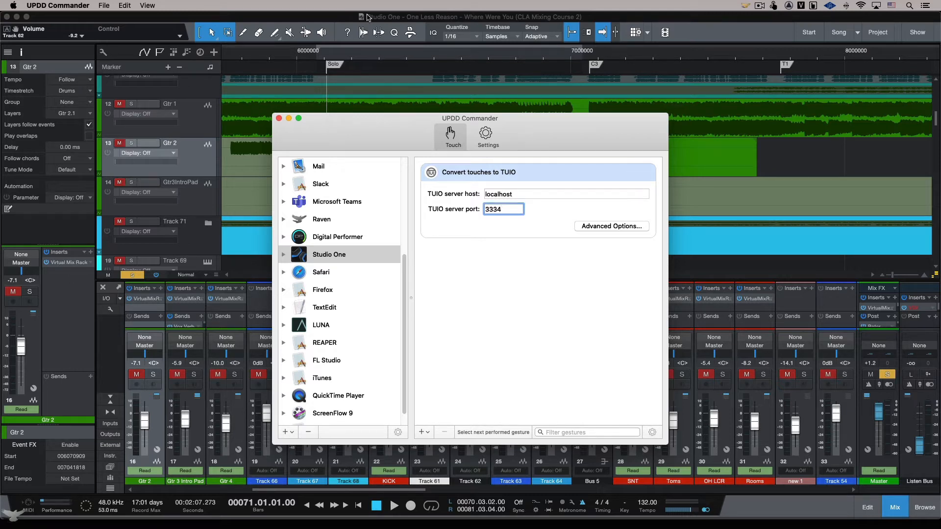
left_click(368, 18)
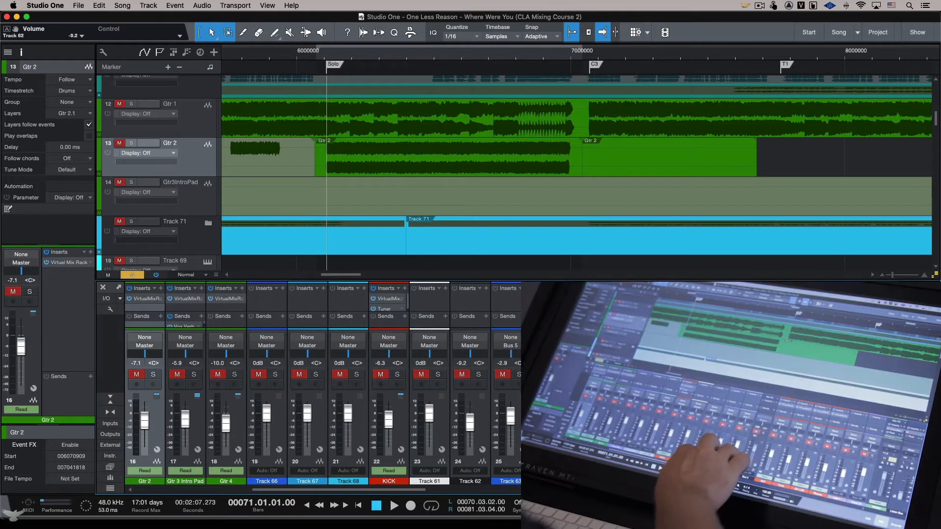
- Confirm Studio One's Touch Input preferences have TUIO enabled on port 3334, then close them
left_click(48, 5)
left_click(58, 32)
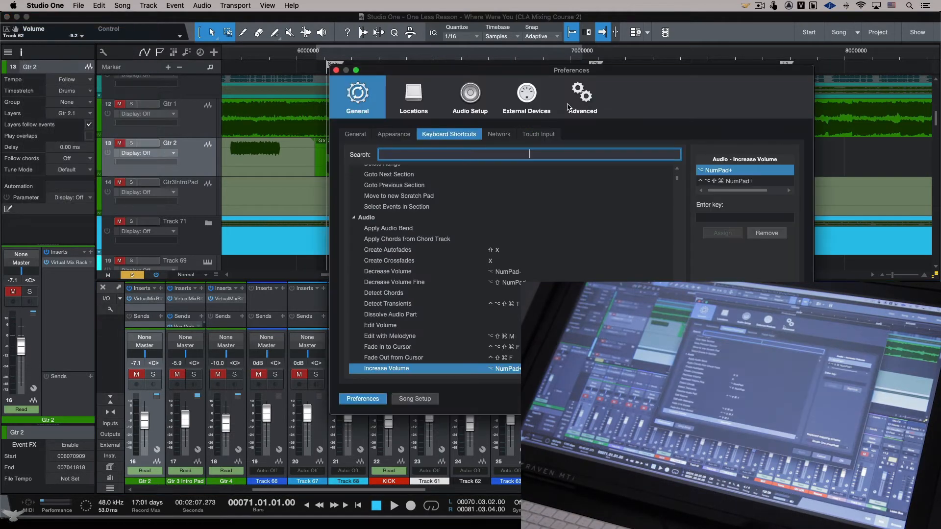
left_click(539, 134)
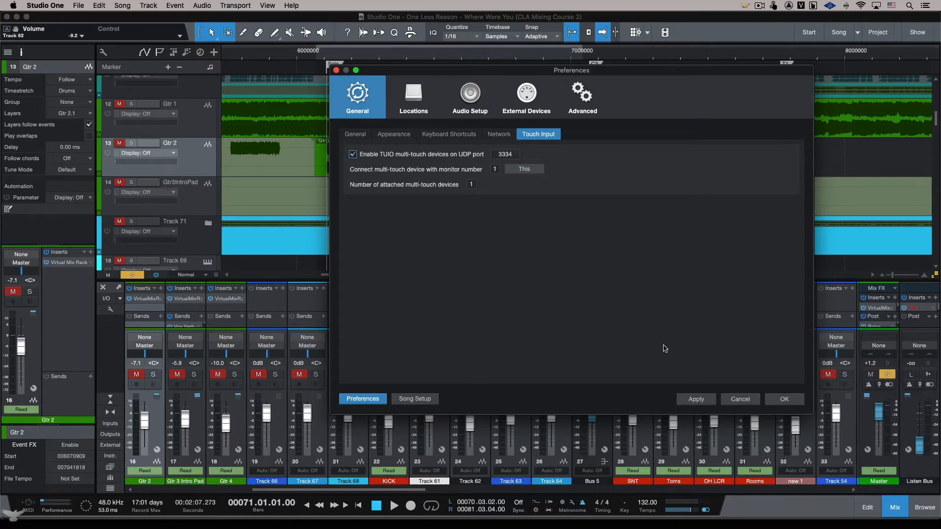
left_click(795, 404)
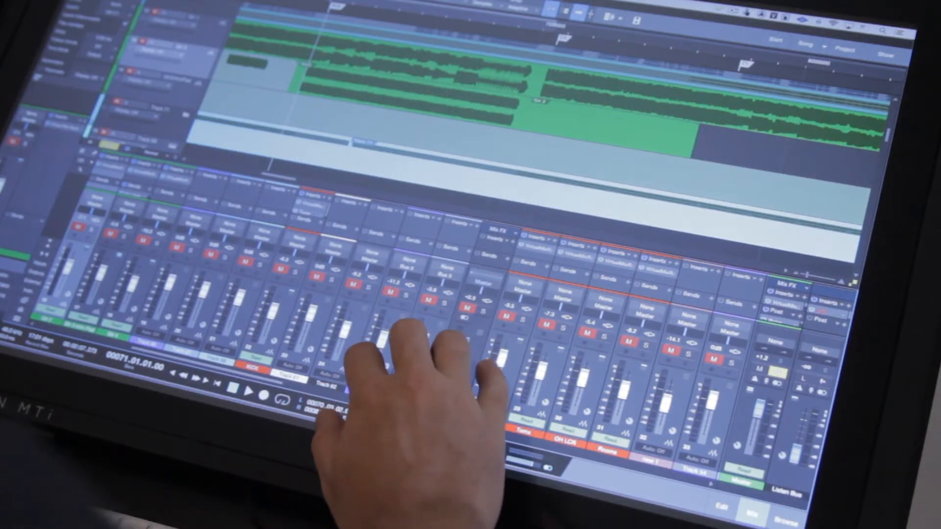
- Adjust faders, swipe to solo three mixer channels, and pinch-zoom the arrangement in and out
left_click_drag(406, 296, 563, 328)
scroll(559, 83, "down", 3)
scroll(490, 73, "down", 5)
scroll(466, 73, "up", 2)
scroll(539, 69, "up", 5)
scroll(613, 64, "up", 3)
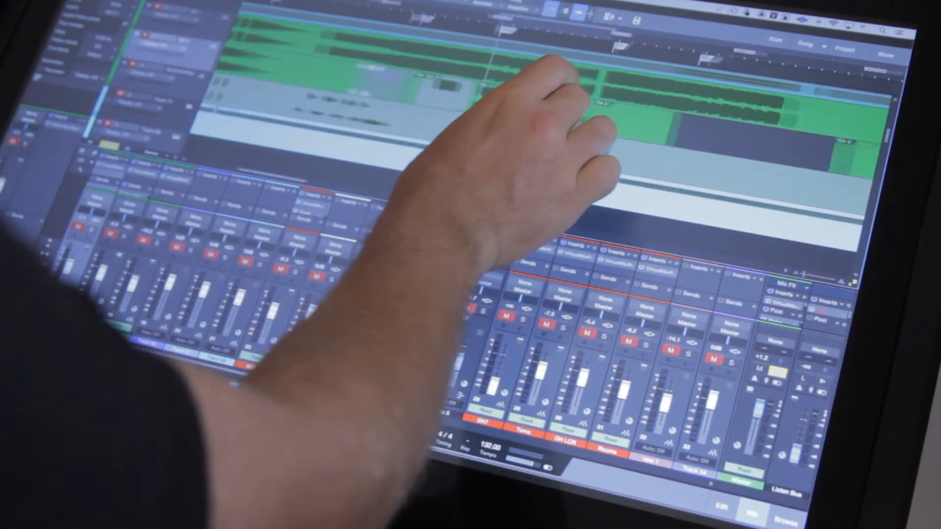
scroll(564, 73, "down", 2)
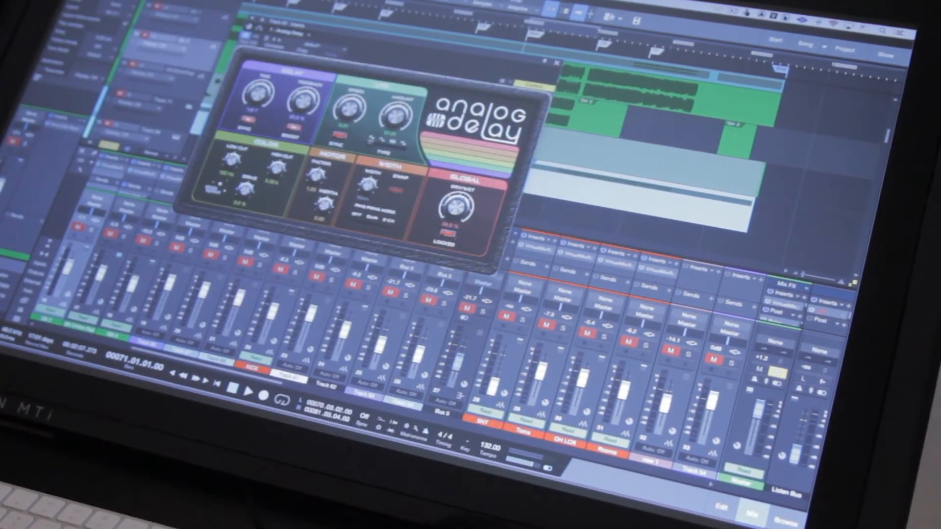
- Solo the KICK channel and close the Analog Delay plug-in window
left_click(295, 272)
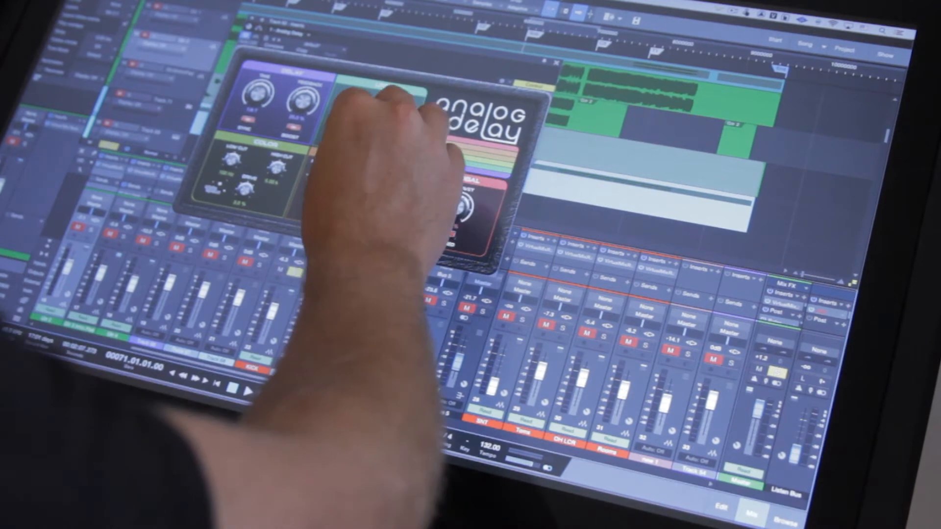
scroll(662, 98, "down", 5)
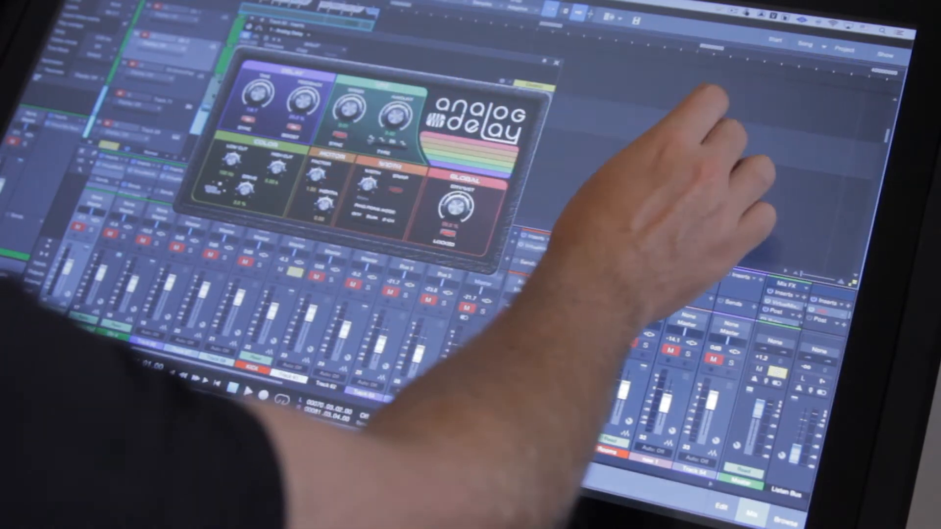
left_click(556, 63)
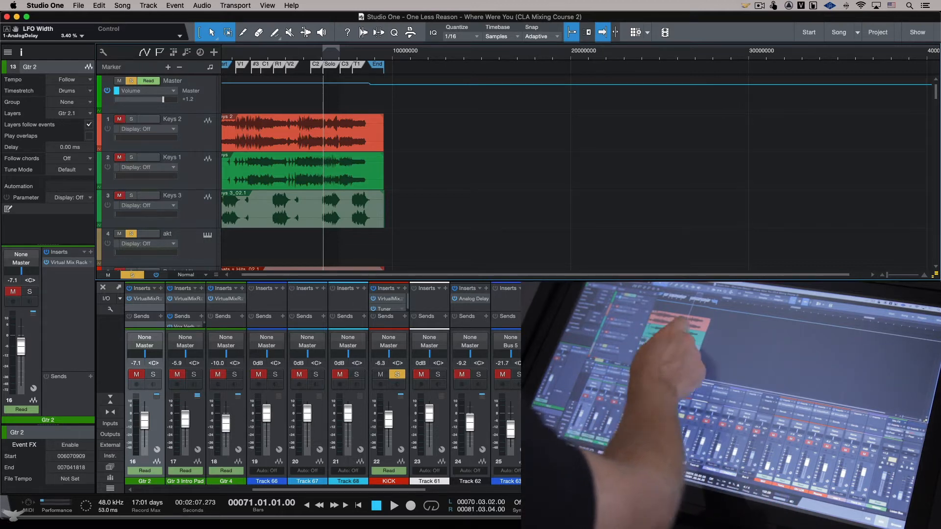
- Zoom the arrangement and select the Reverse FX track
scroll(302, 172, "down", 10)
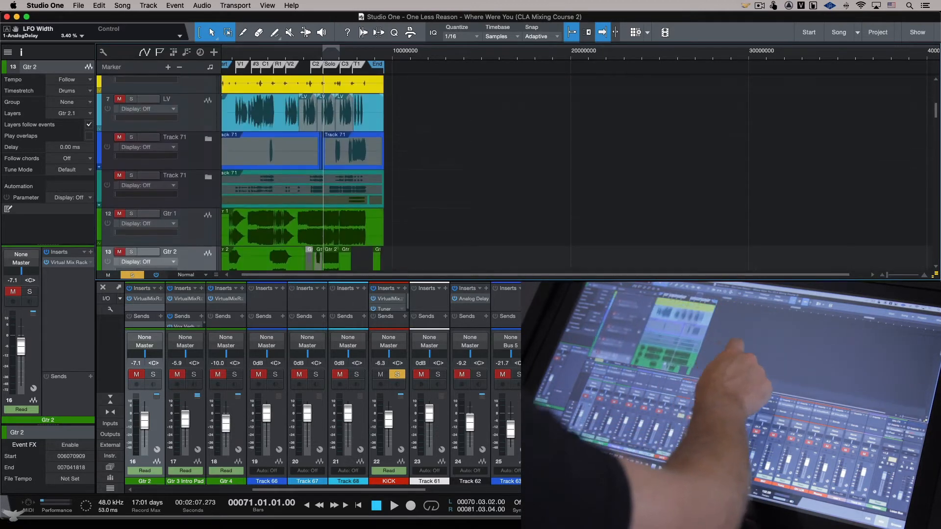
scroll(422, 171, "up", 1)
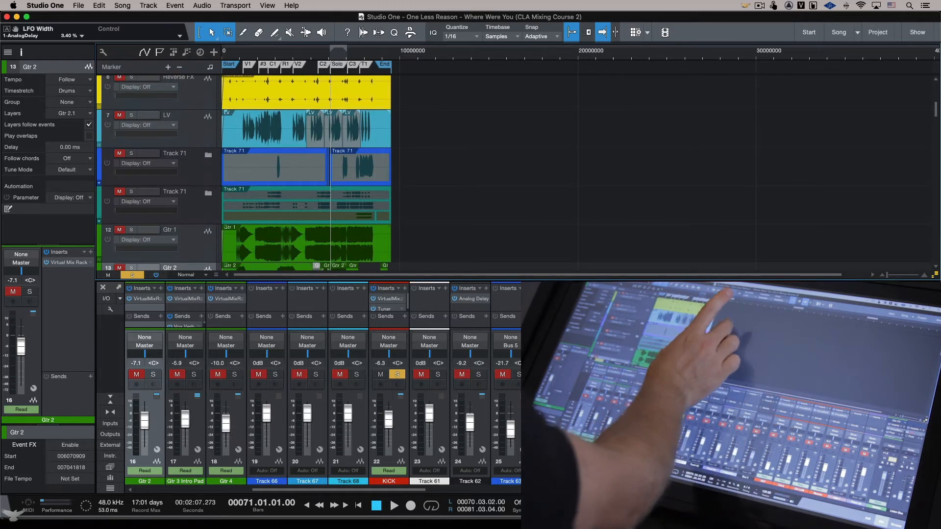
scroll(304, 172, "down", 1)
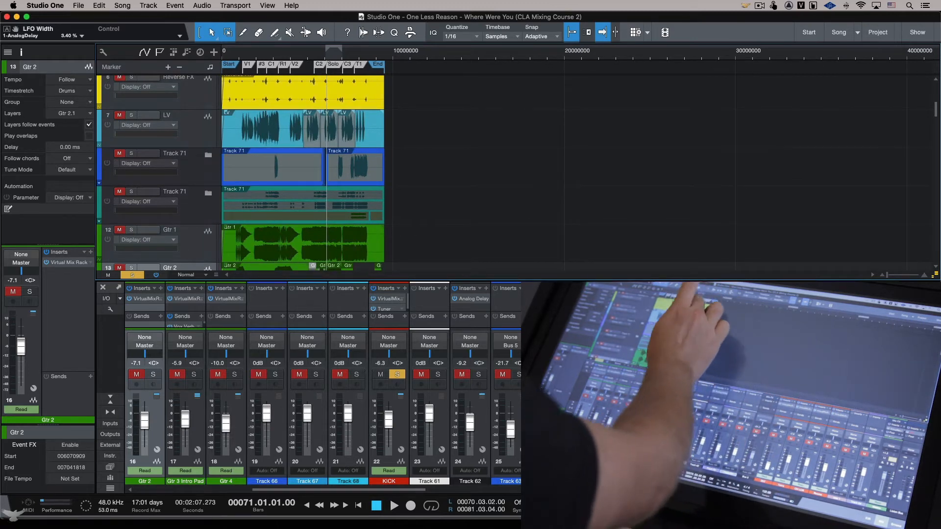
left_click(157, 93)
- Zoom in on the end of the song in the arrangement
scroll(303, 171, "up", 5)
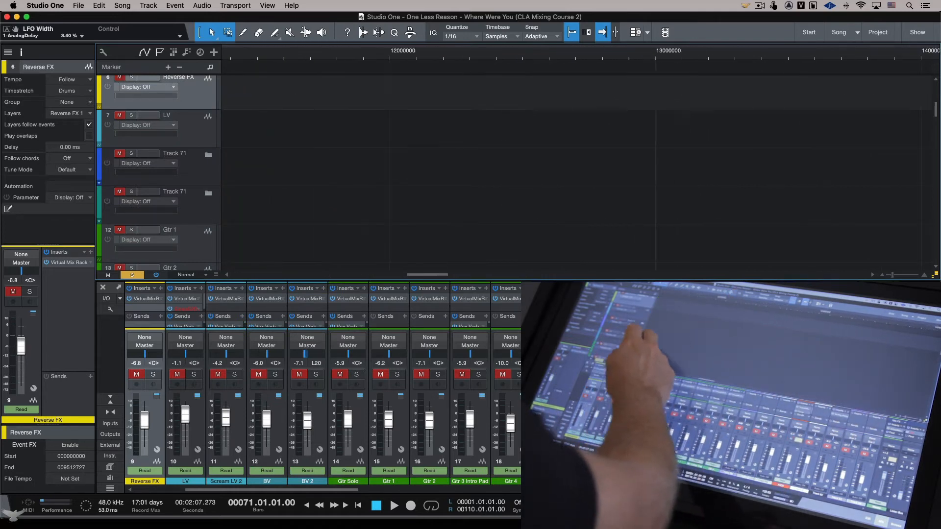
scroll(491, 161, "left", 10)
scroll(490, 162, "up", 4)
scroll(485, 162, "down", 5)
scroll(483, 162, "up", 1)
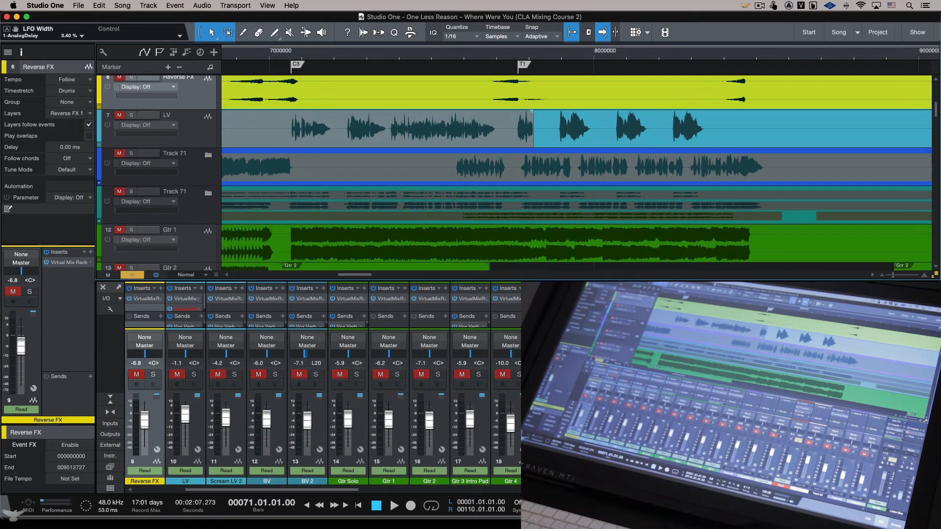
scroll(478, 171, "left", 5)
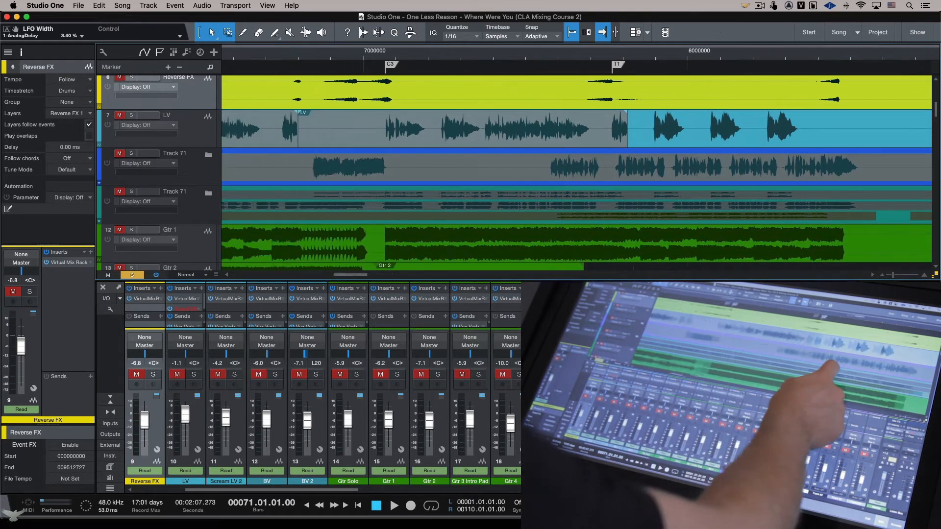
scroll(478, 171, "right", 5)
scroll(576, 169, "right", 4)
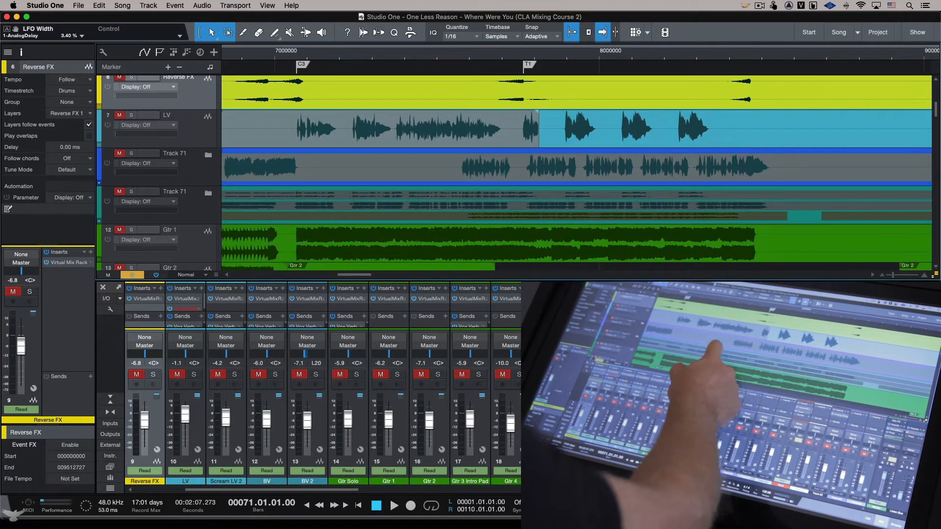
scroll(576, 169, "right", 1)
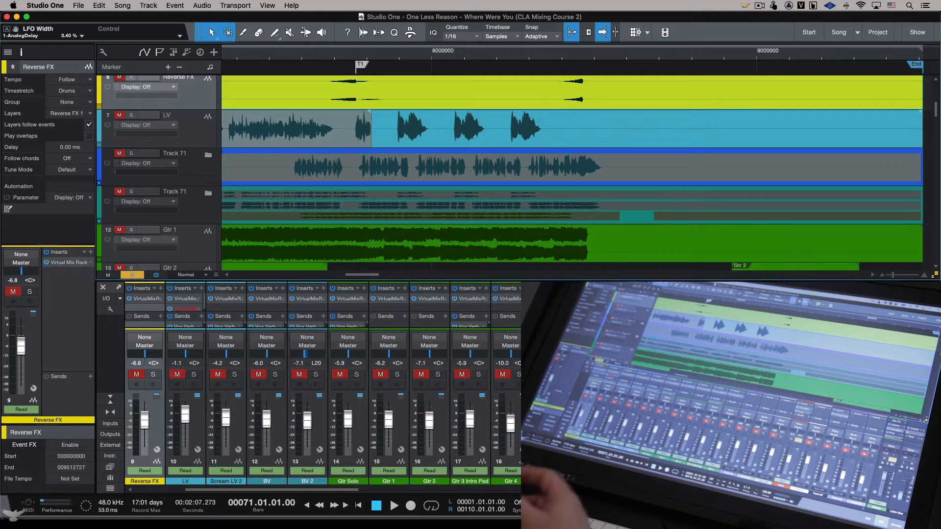
- Select a time range on the LV track, then one on the Reverse FX track
left_click_drag(454, 129, 638, 128)
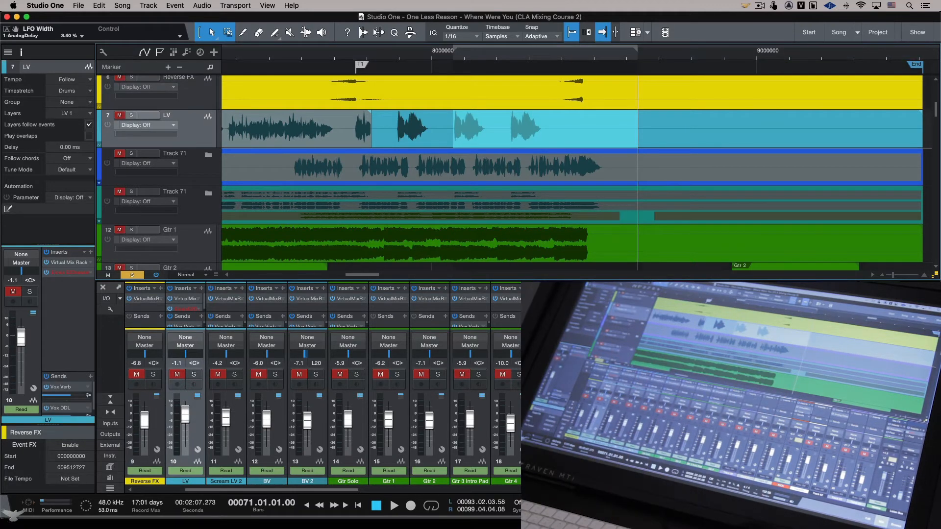
scroll(576, 169, "right", 2)
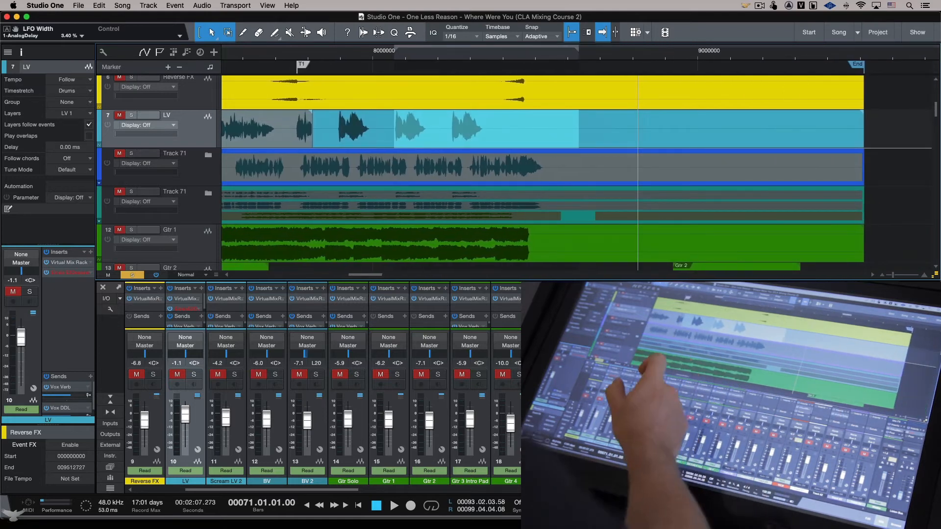
left_click_drag(492, 92, 649, 92)
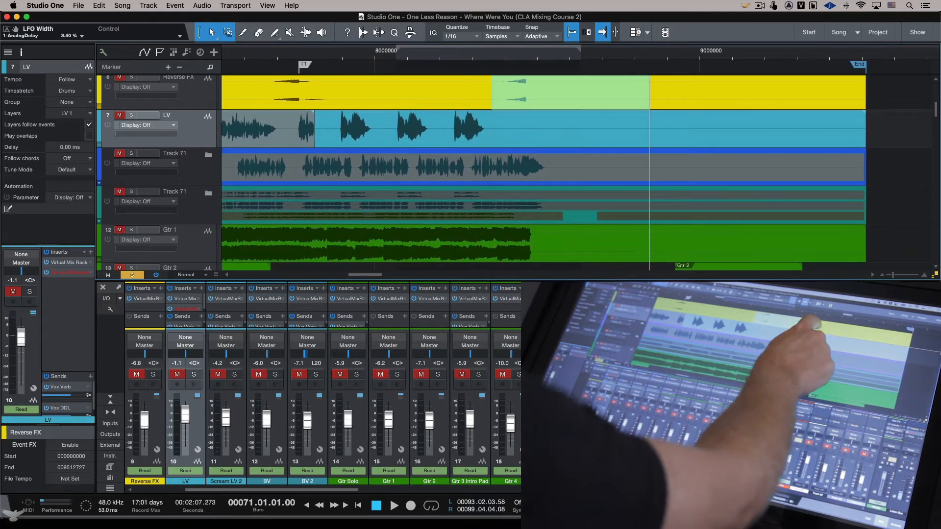
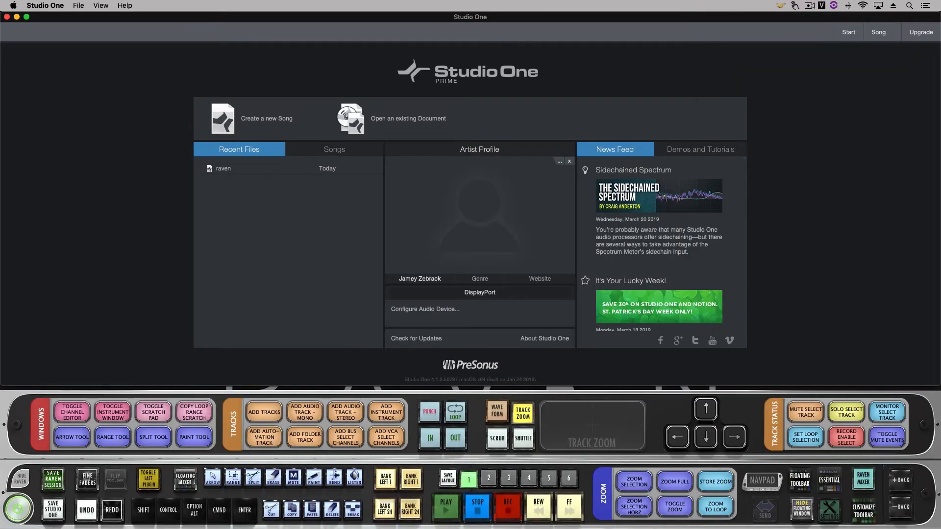
- Open the raven song from Recent Files, then enable TUIO touch input on UDP port 3334 and apply
left_click(225, 169)
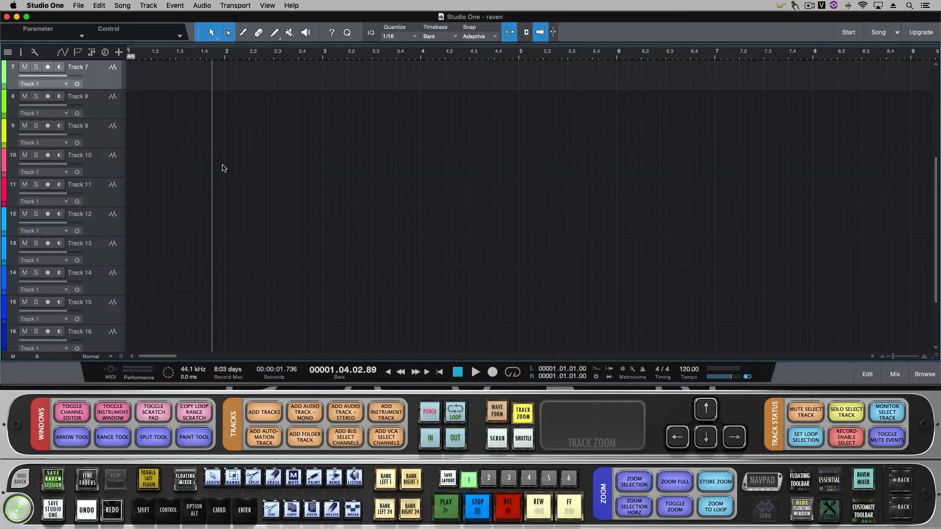
left_click(65, 6)
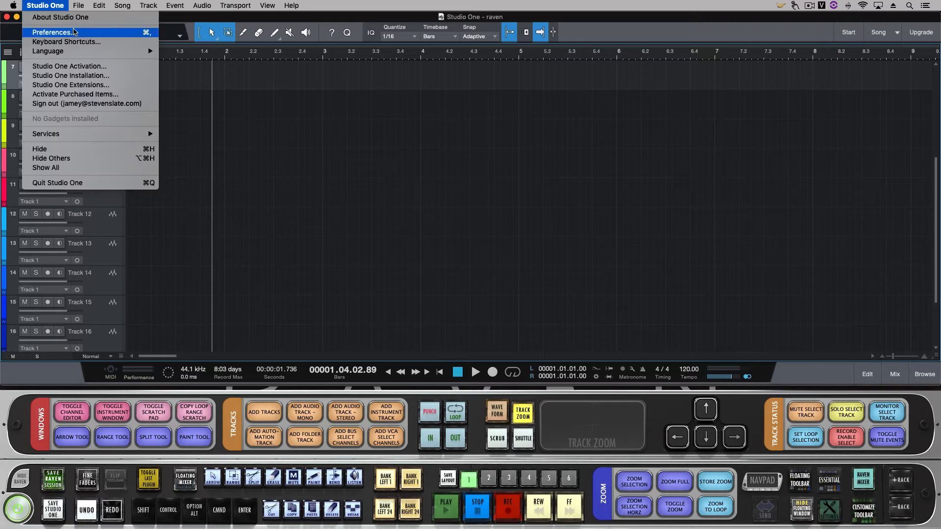
left_click(77, 33)
left_click(534, 135)
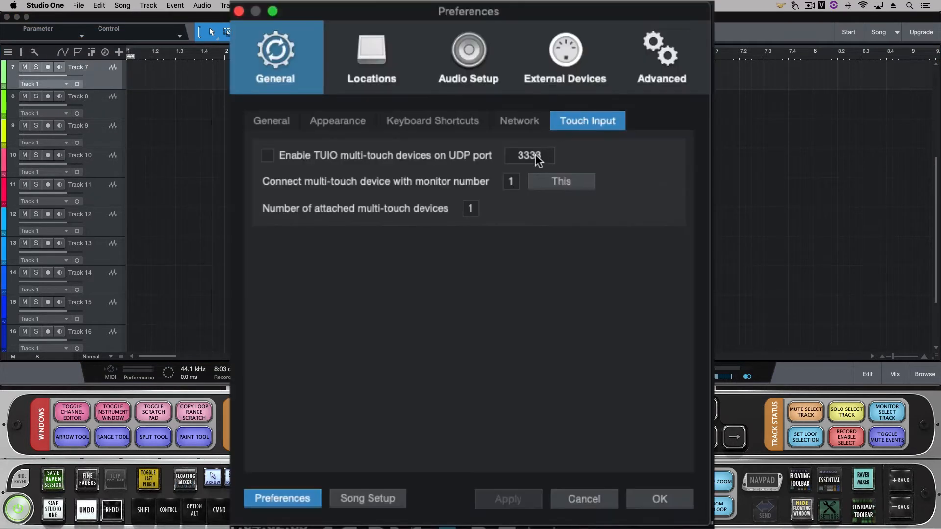
double_click(537, 157)
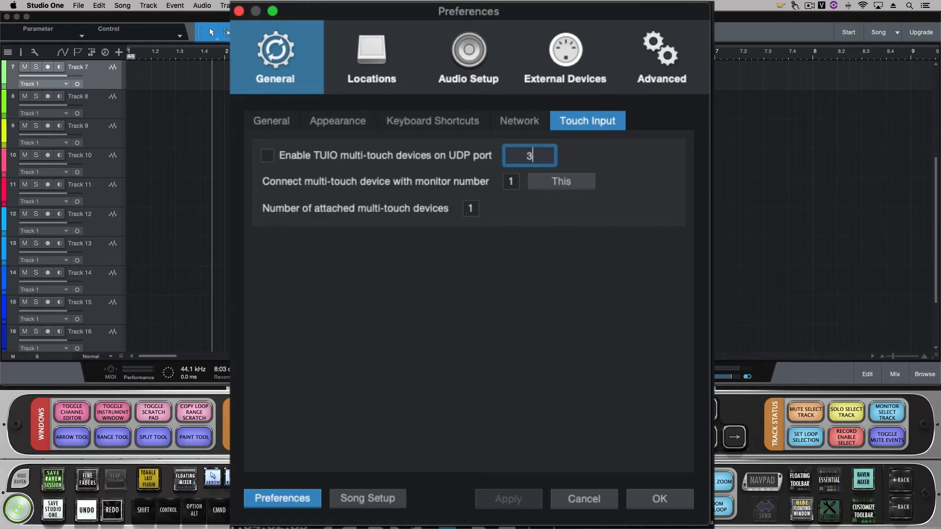
left_click(418, 189)
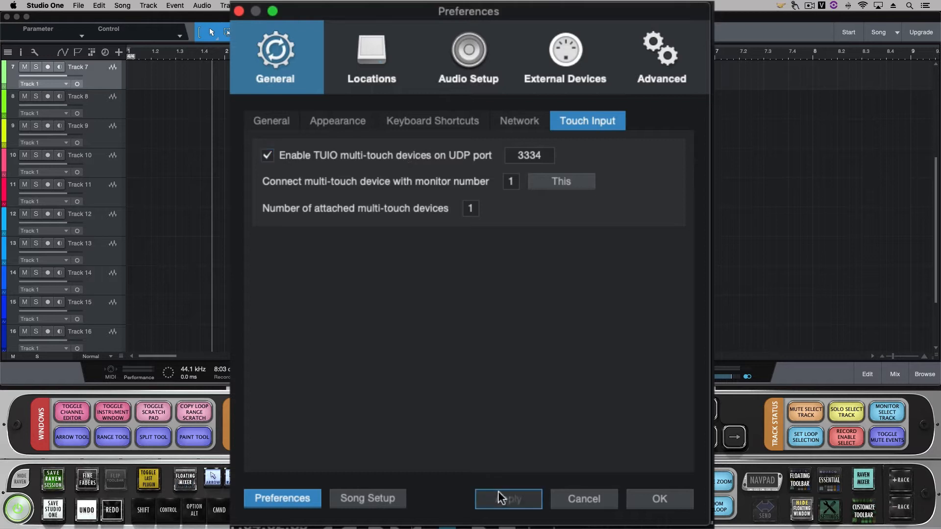
left_click(647, 498)
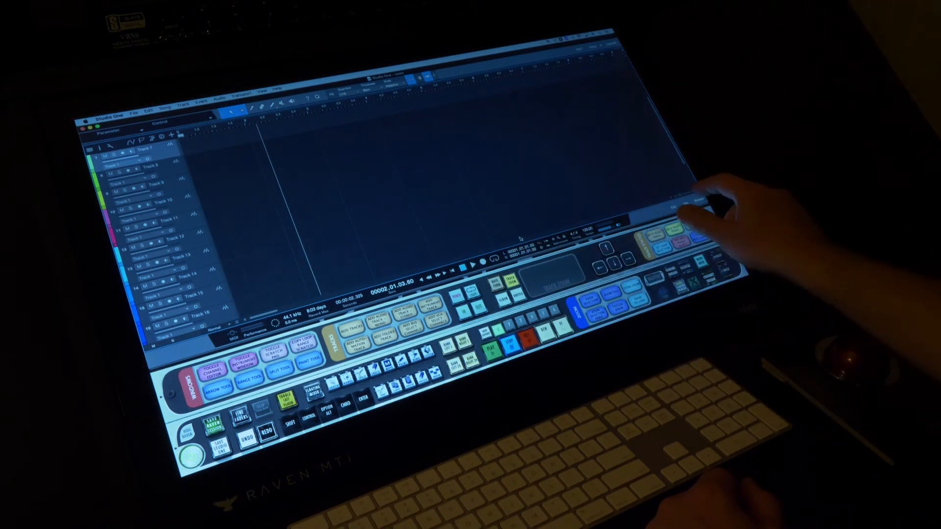
left_click(694, 205)
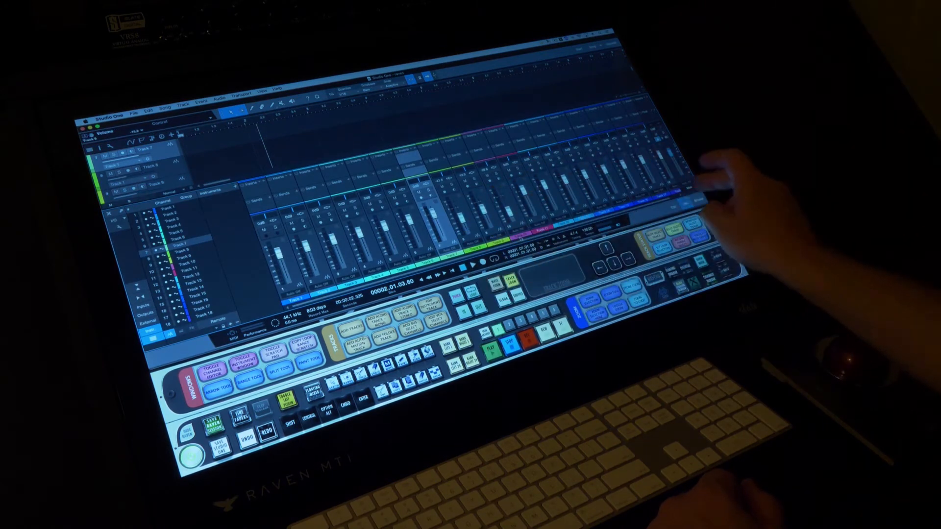
left_click(686, 202)
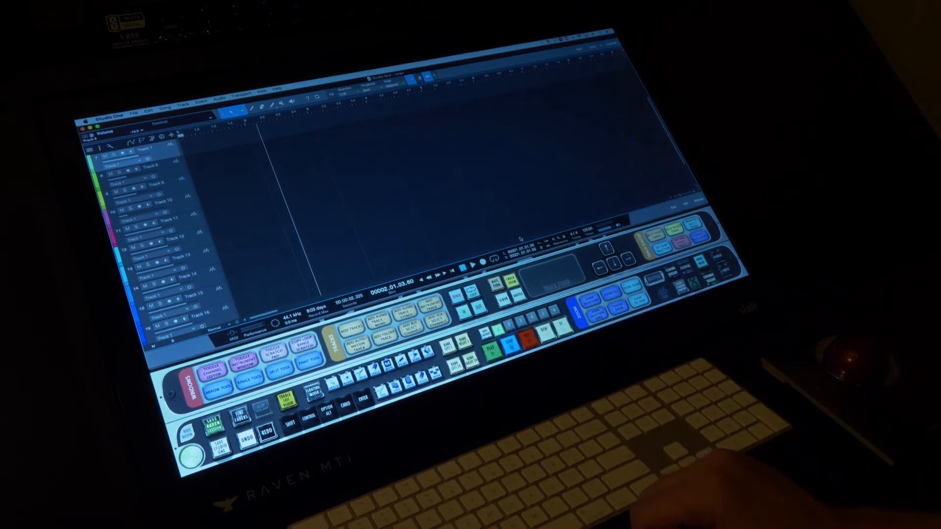
left_click(313, 392)
left_click(313, 393)
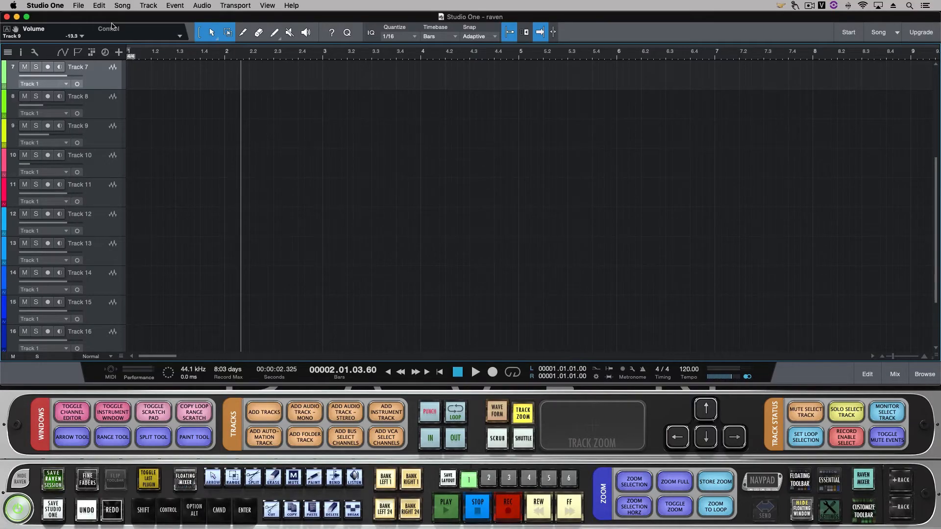
- Add a Mackie Control external device that receives from and sends to the V-Control port
left_click(63, 6)
left_click(71, 32)
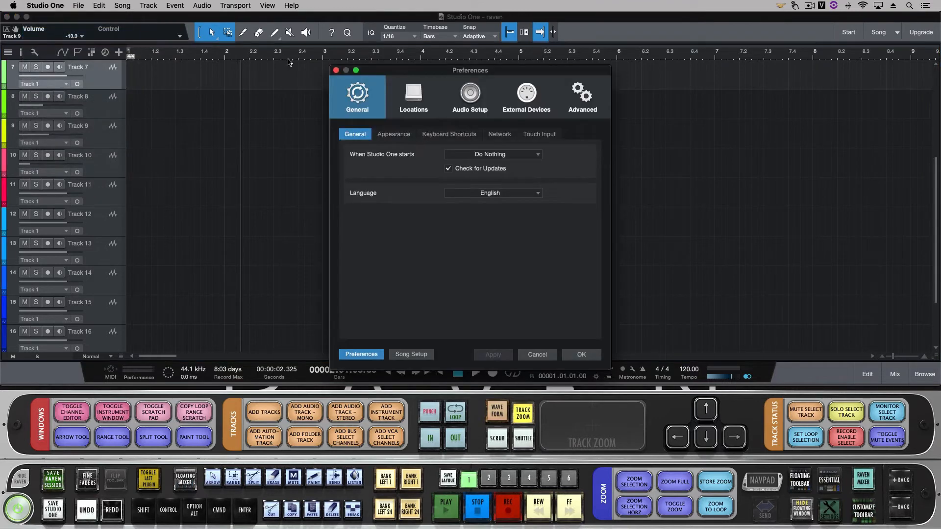
left_click(525, 104)
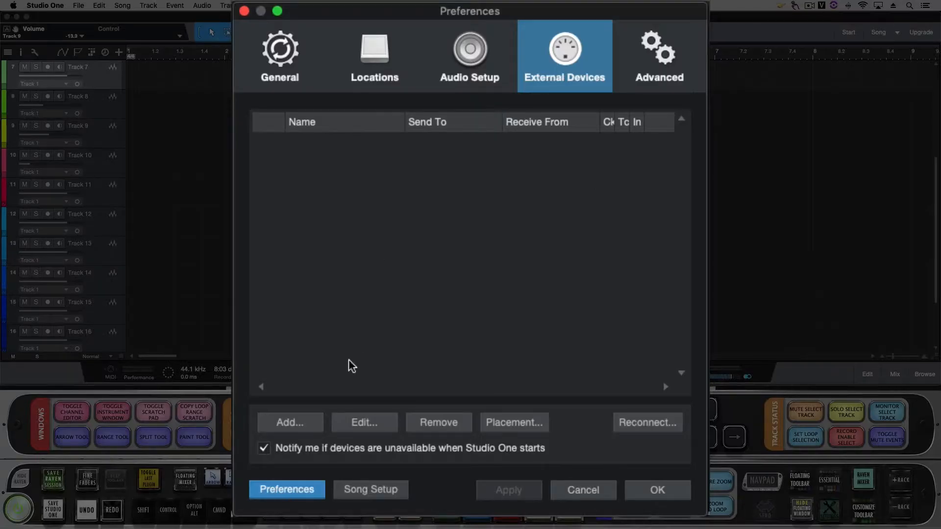
left_click(307, 423)
scroll(328, 321, "down", 1)
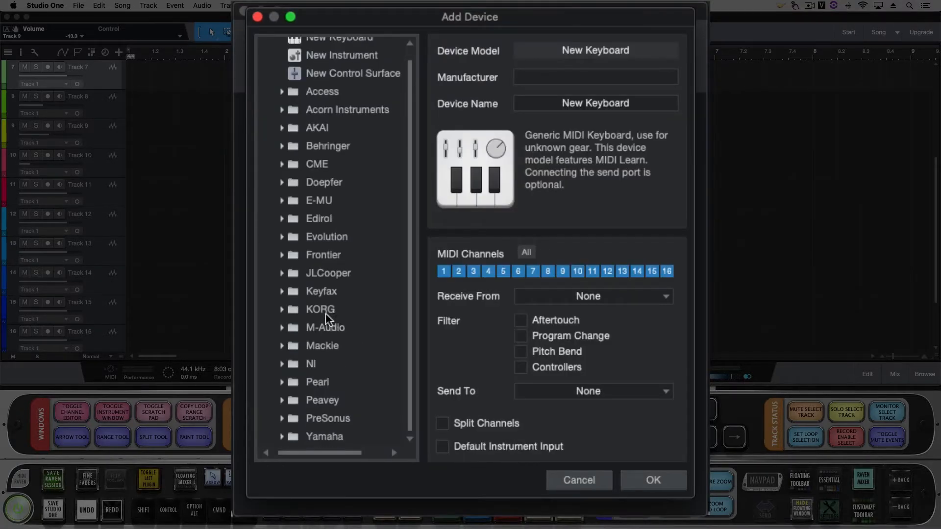
double_click(331, 340)
left_click(334, 371)
left_click(573, 254)
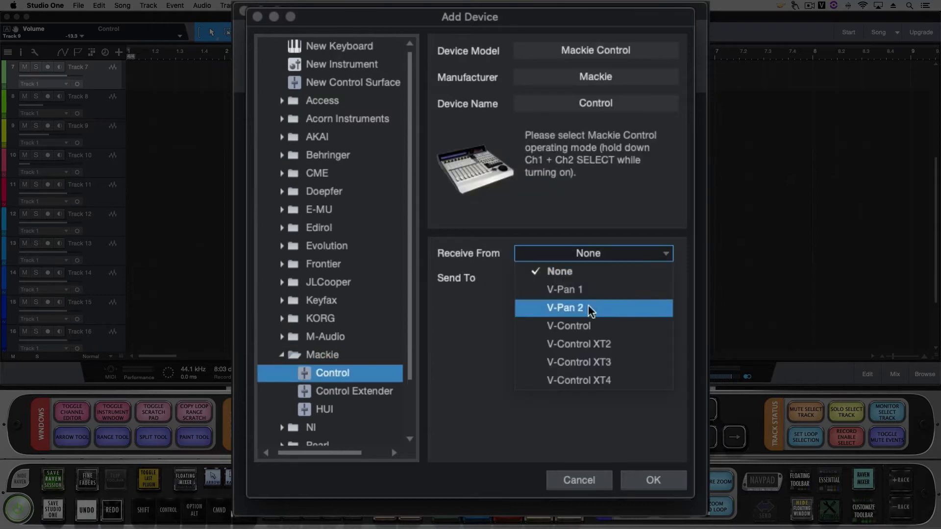
left_click(587, 323)
left_click(588, 278)
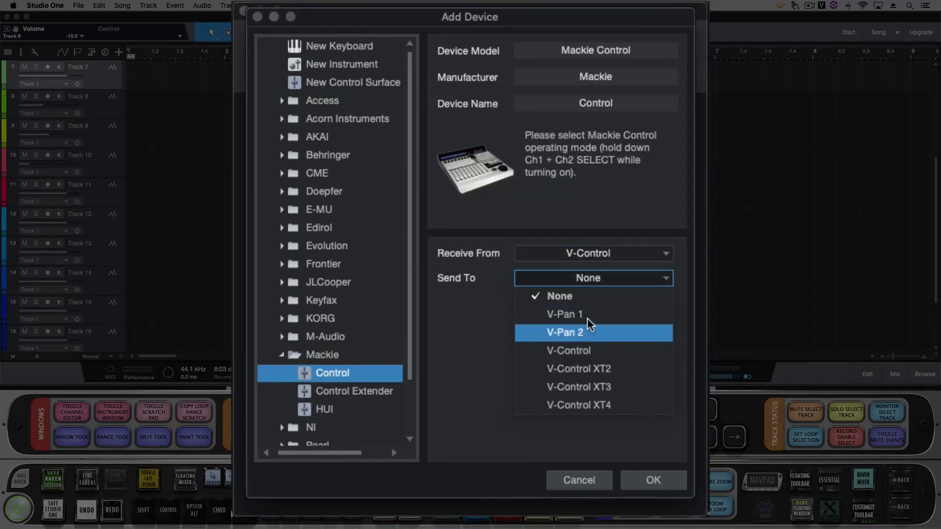
left_click(587, 333)
left_click(589, 278)
left_click(587, 351)
key("Return")
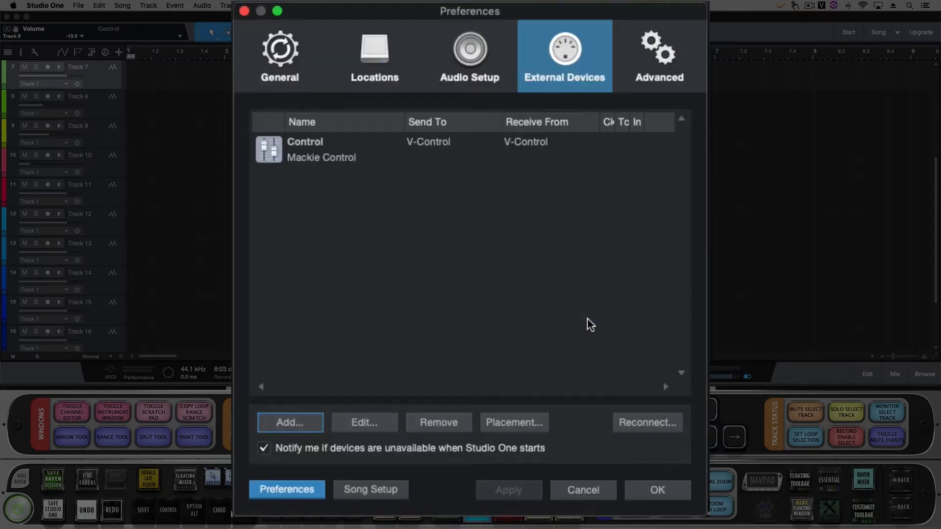
- Add a Mackie Control Extender using the V-Control XT2 port for receive and send
key("Return")
left_click(281, 355)
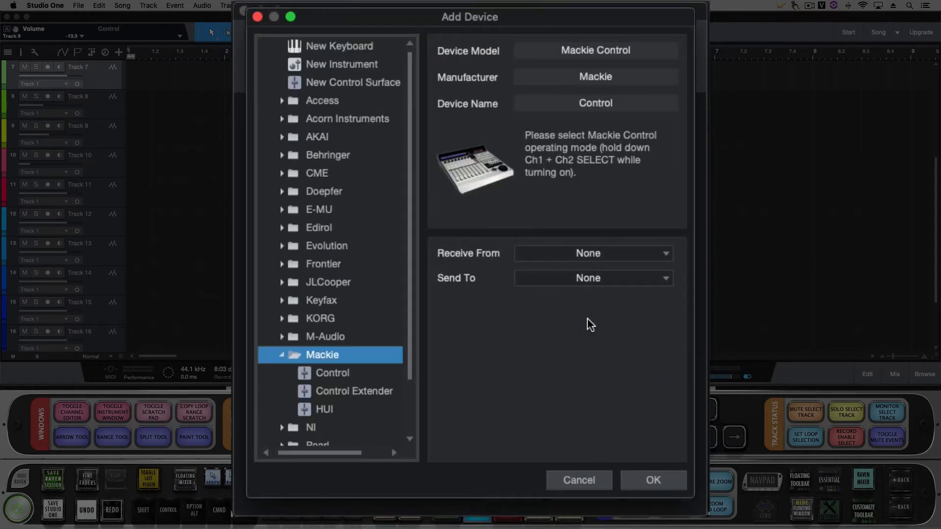
left_click(354, 391)
left_click(588, 254)
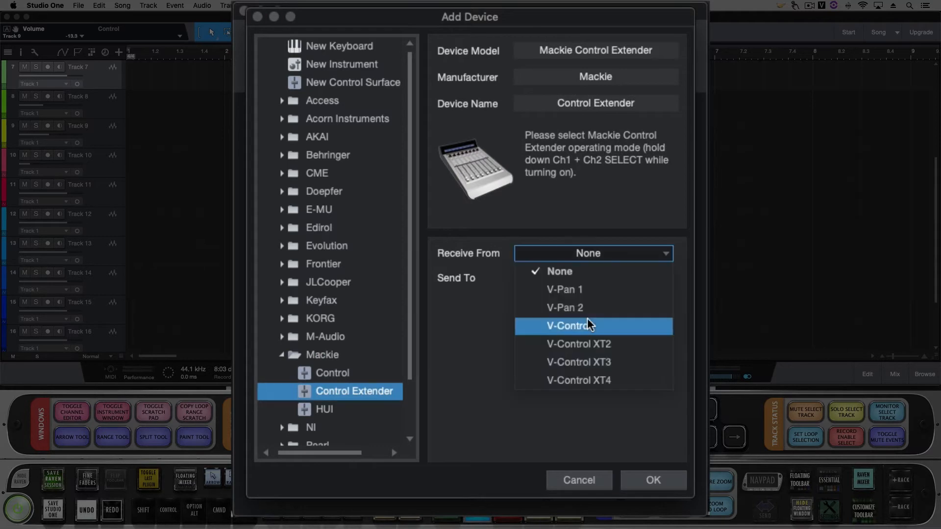
left_click(578, 344)
left_click(589, 278)
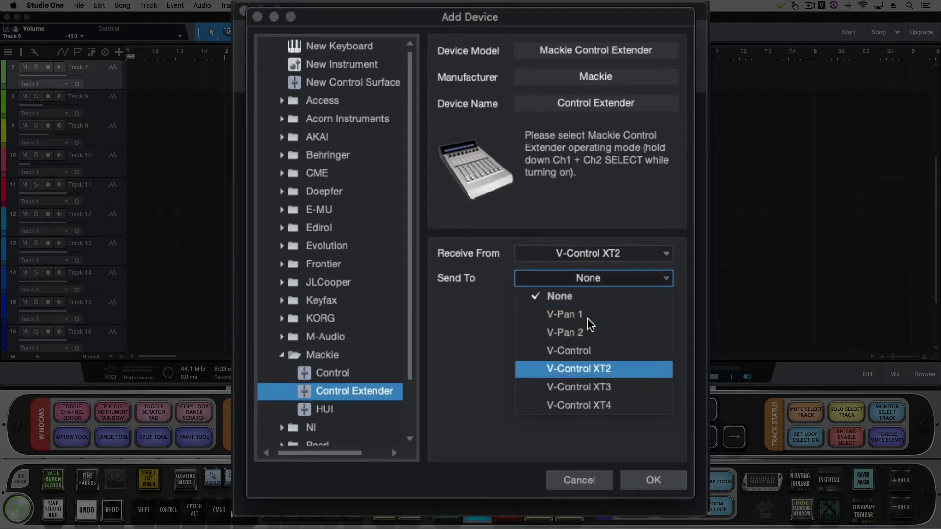
left_click(578, 368)
left_click(653, 480)
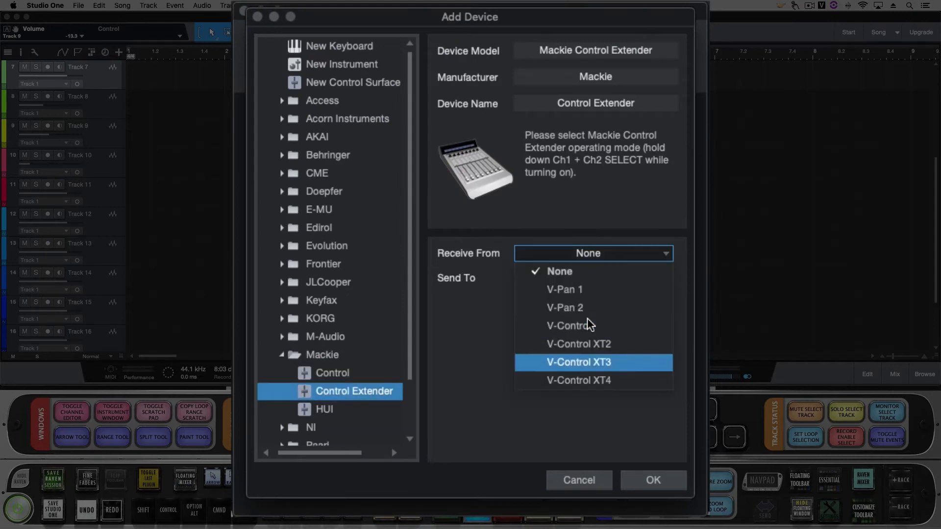
- Add a second Control Extender on the V-Control XT3 port for receive and send
left_click(578, 362)
left_click(593, 279)
left_click(578, 387)
left_click(654, 481)
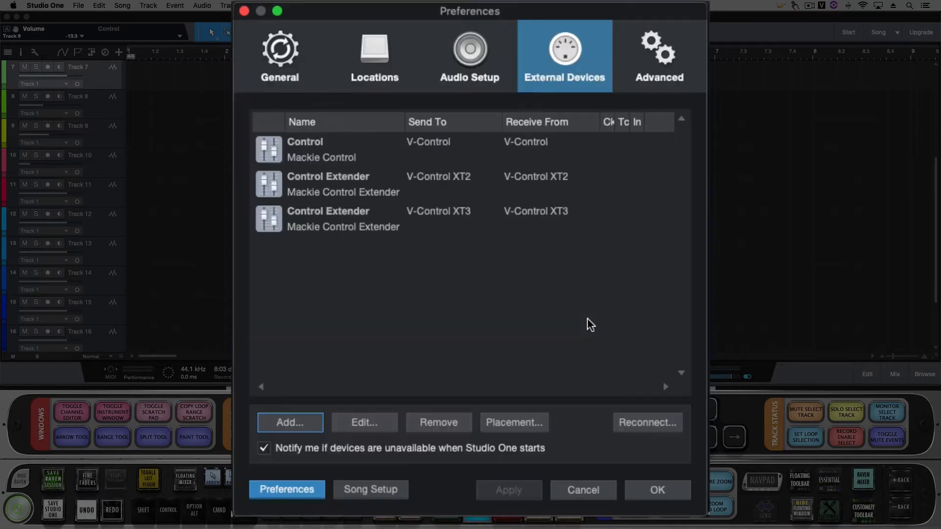
left_click_drag(574, 131, 514, 81)
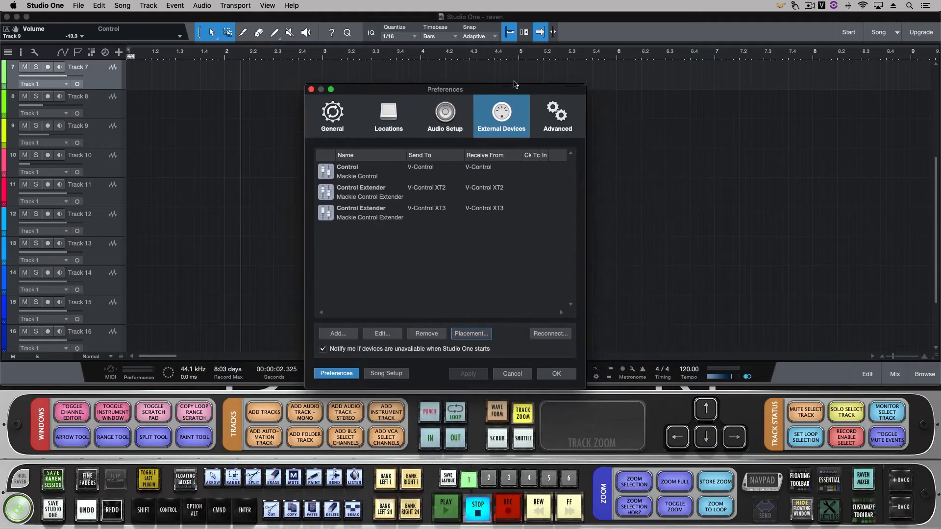
- Place the Mackie Control and one extender in Group 1, stop playback, and nudge faders in the floating mixer
left_click_drag(411, 238, 509, 192)
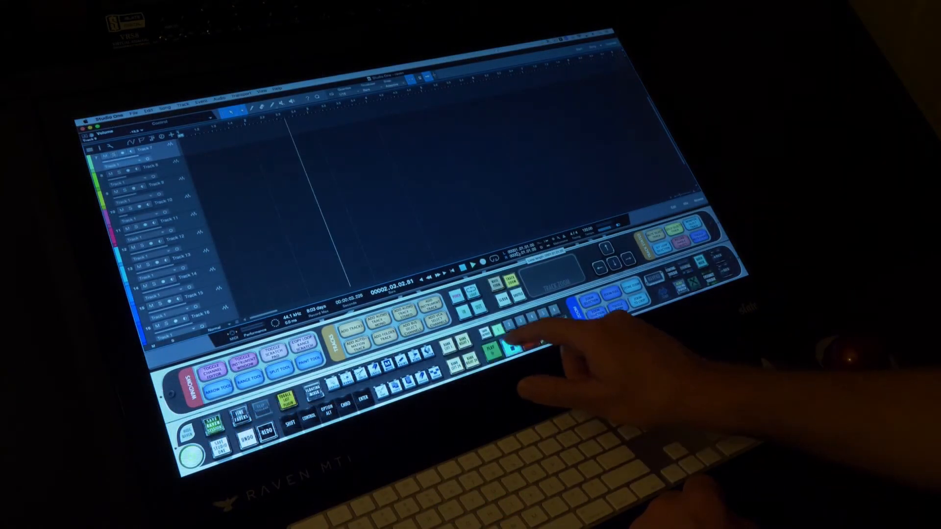
left_click(509, 344)
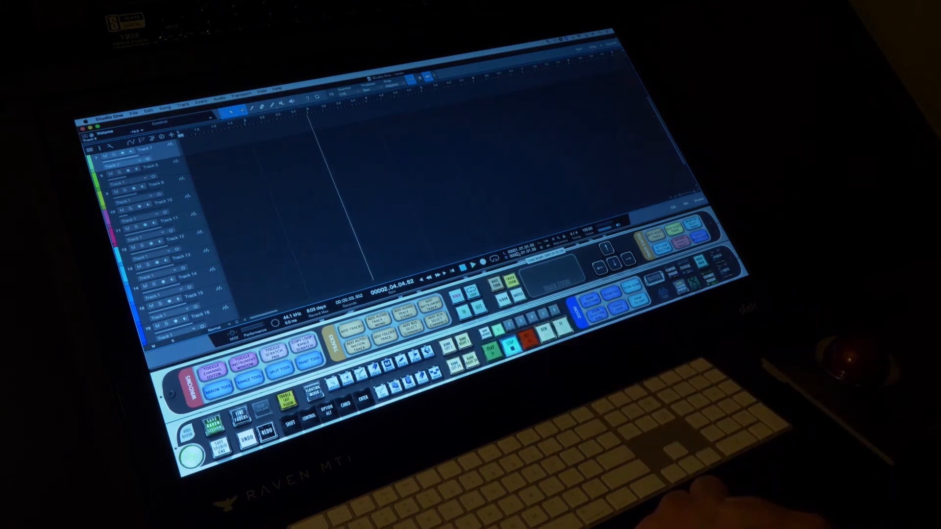
left_click(313, 392)
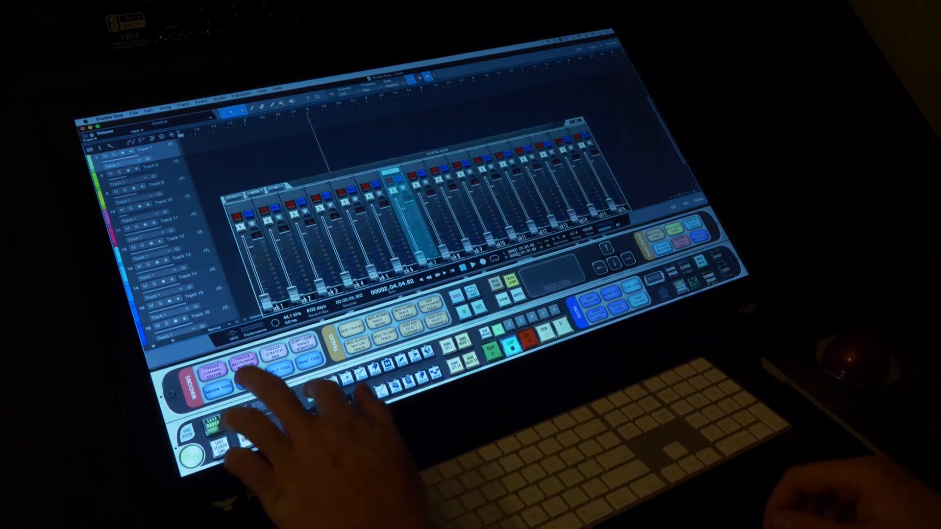
left_click_drag(249, 252, 265, 302)
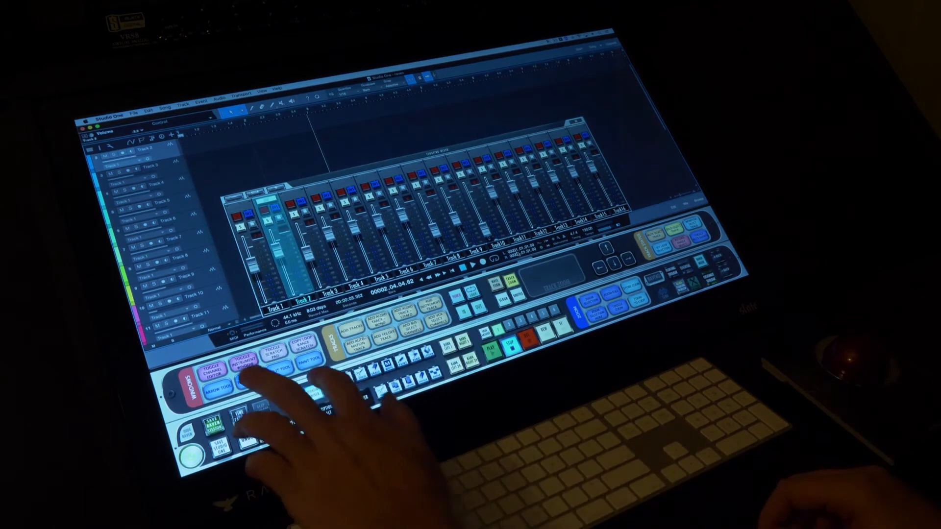
left_click(313, 392)
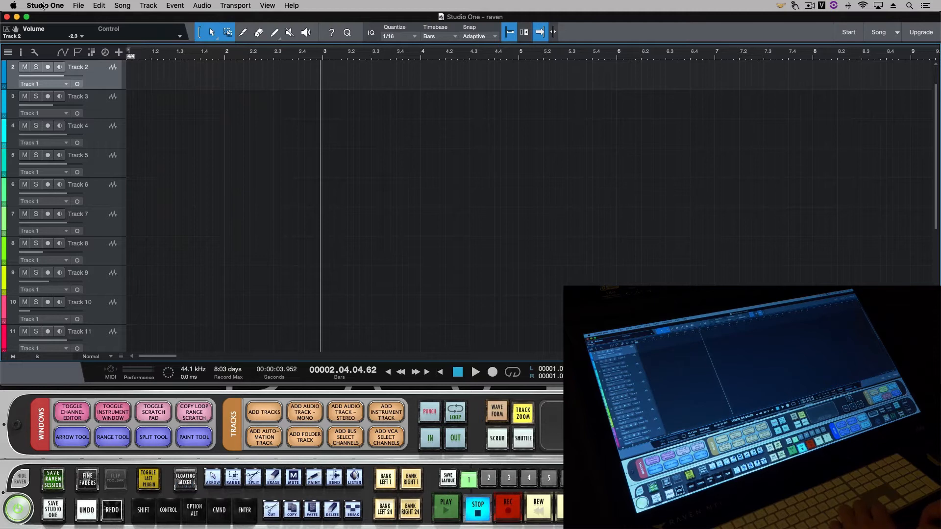
key("super+Tab")
key("super+Tab")
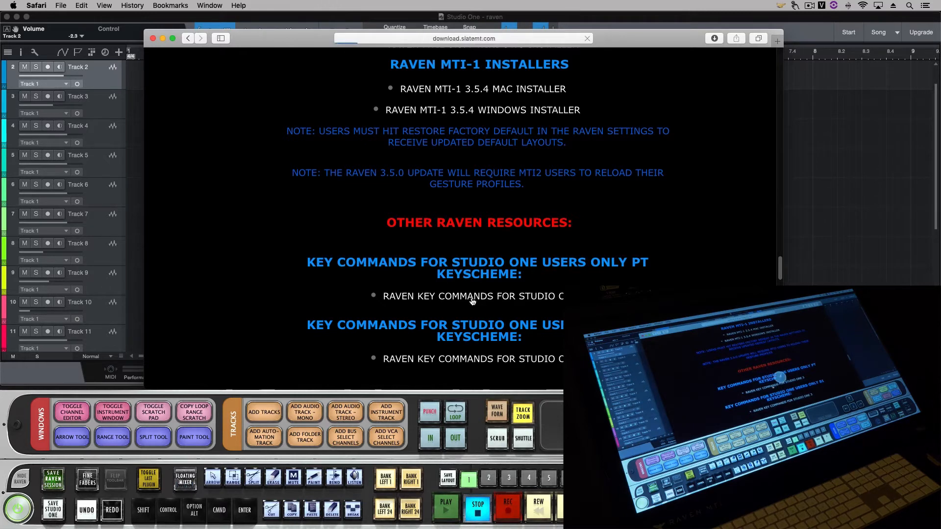
left_click(153, 19)
left_click(45, 5)
left_click(362, 205)
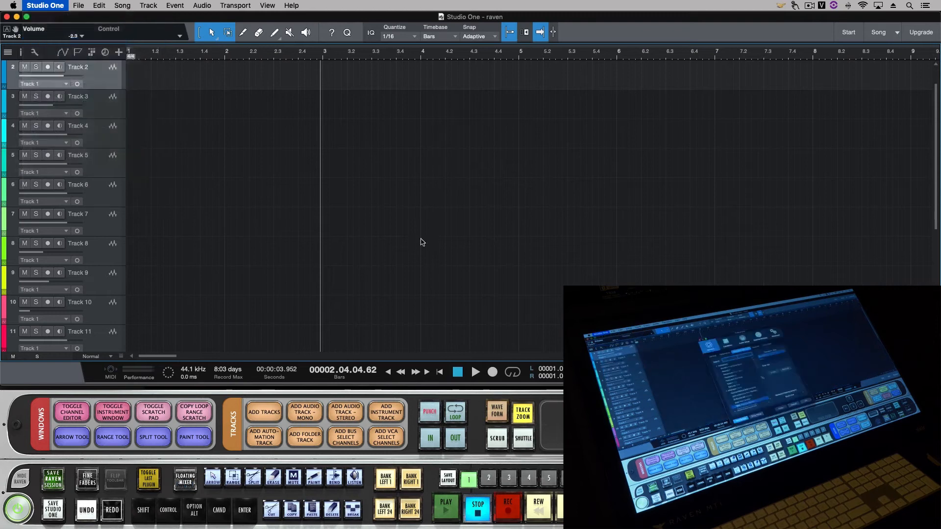
- Import the Raven Keys Studio One PT keyscheme from Downloads and switch to it
left_click(510, 345)
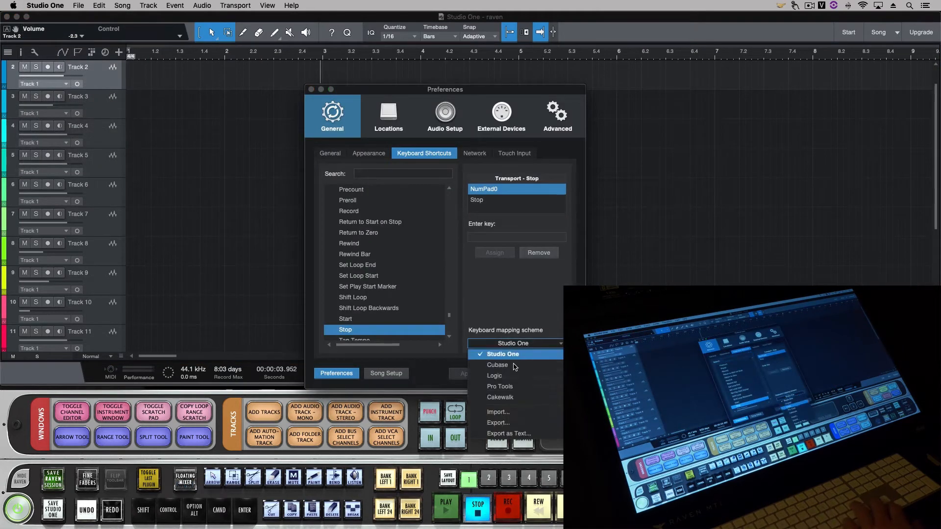
left_click(513, 414)
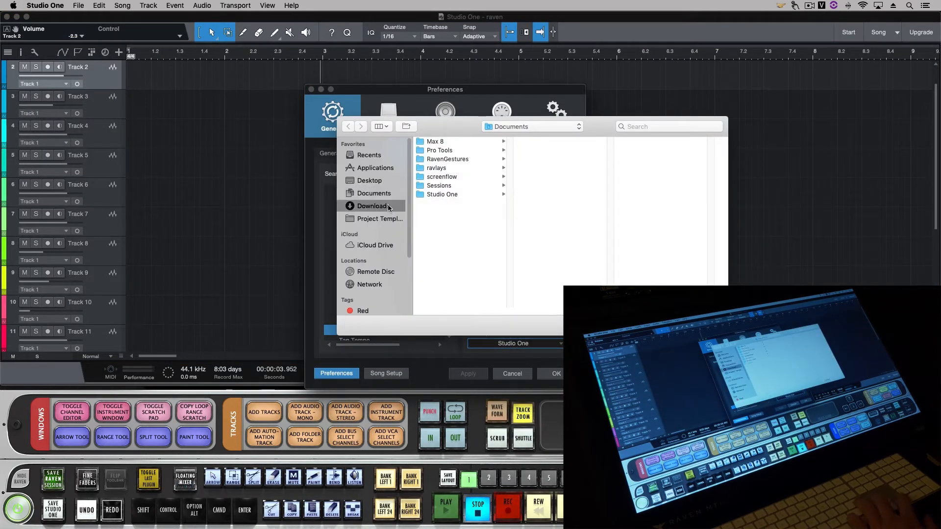
left_click(388, 206)
left_click(456, 177)
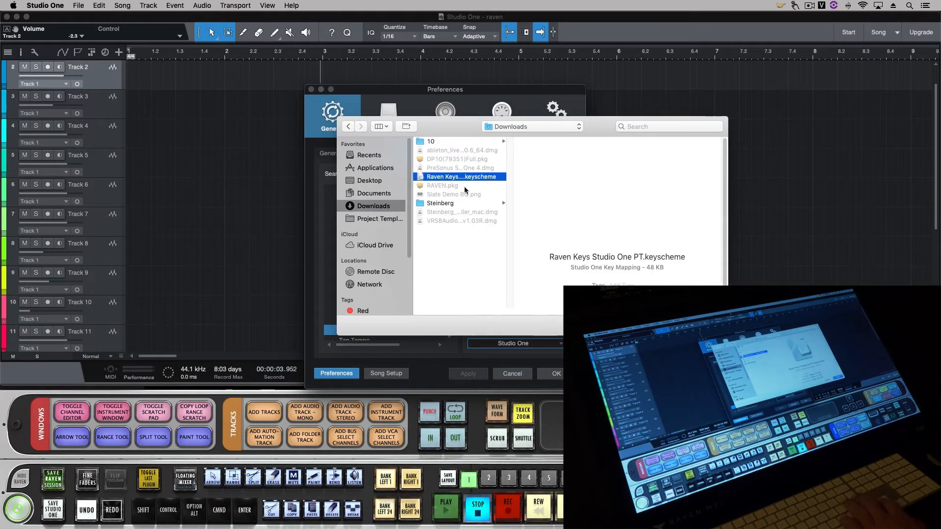
key("Return")
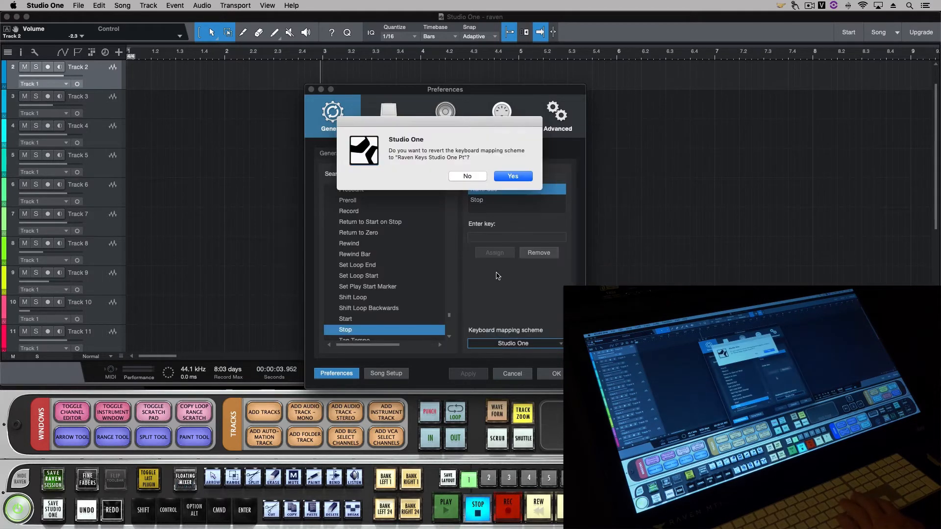
key("Return")
- Close Preferences and add 18 new tracks with ADD TRACKS
left_click(523, 378)
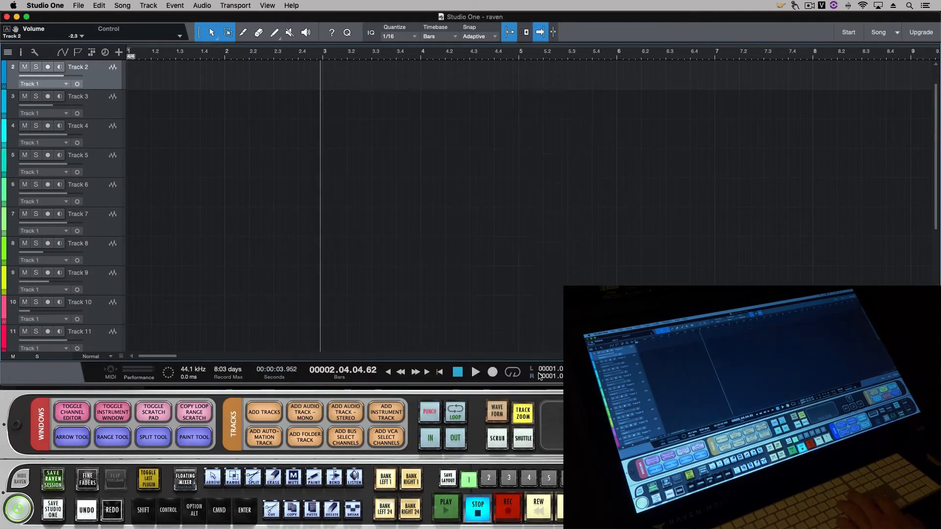
left_click(264, 412)
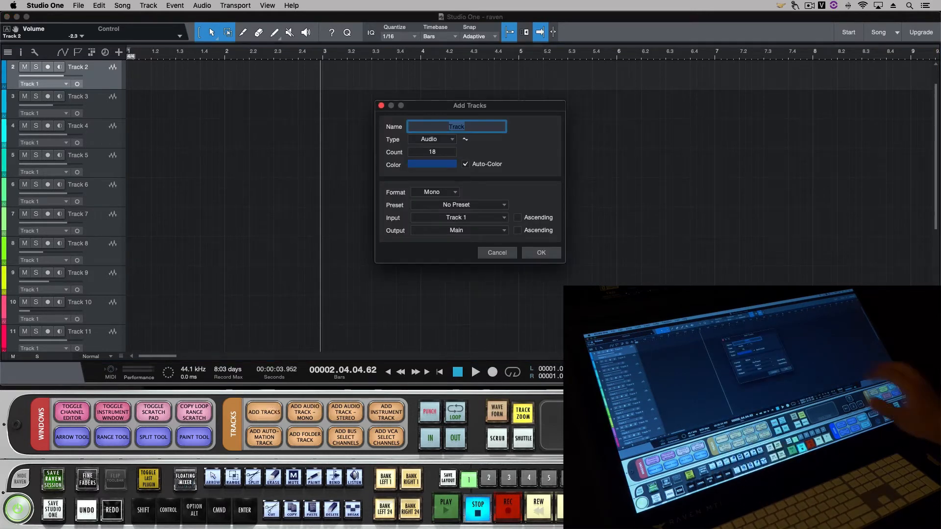
key("Return")
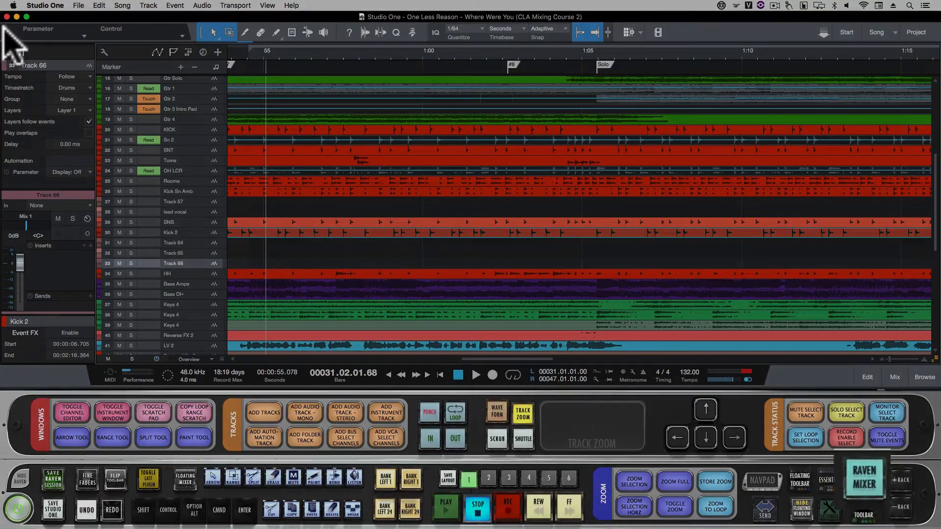
- Switch to the full-screen Raven mixer and raise the fourth channel's fader a few dB
left_click(864, 480)
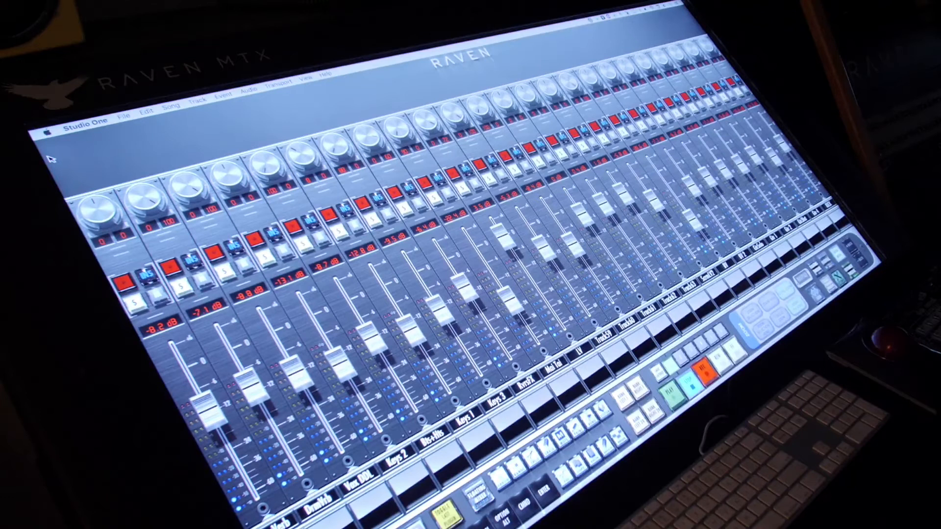
left_click_drag(294, 378, 292, 367)
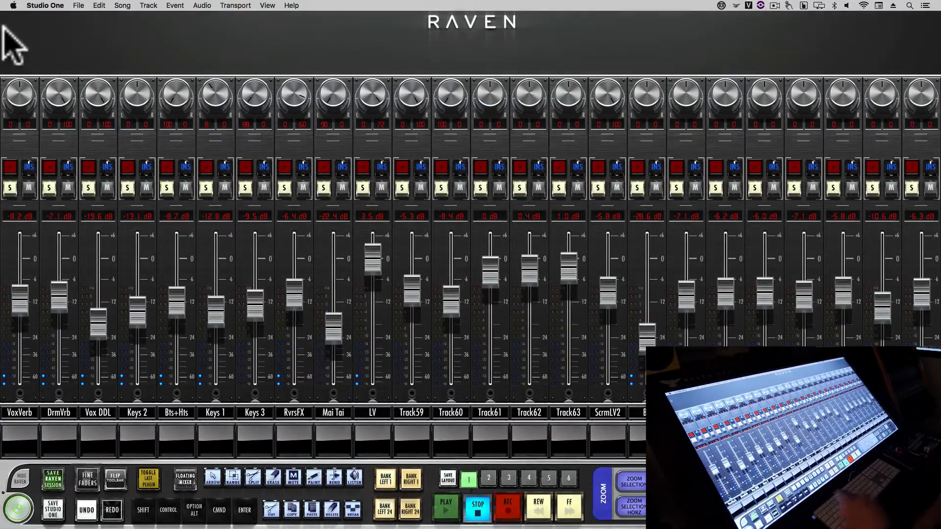
- Turn on fine faders and set Fine Fader Response to its slowest value, 1
left_click(88, 480)
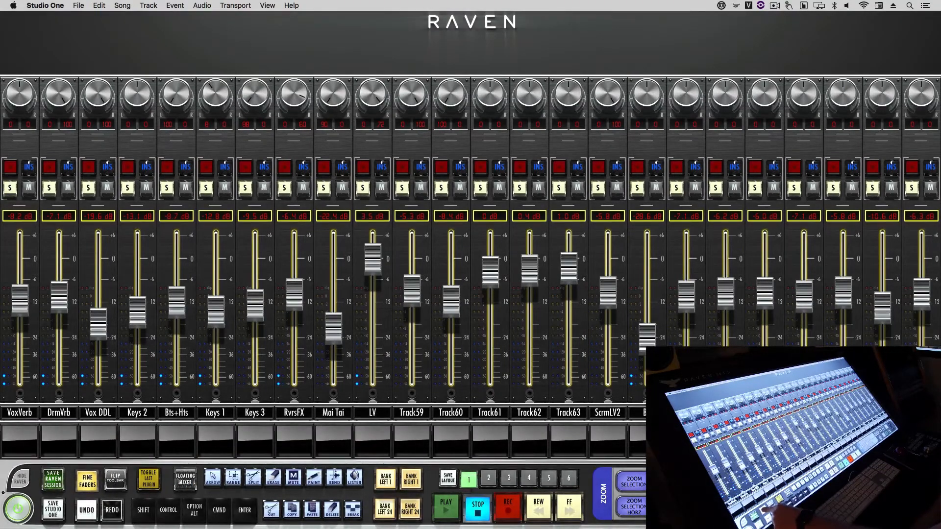
left_click(87, 480)
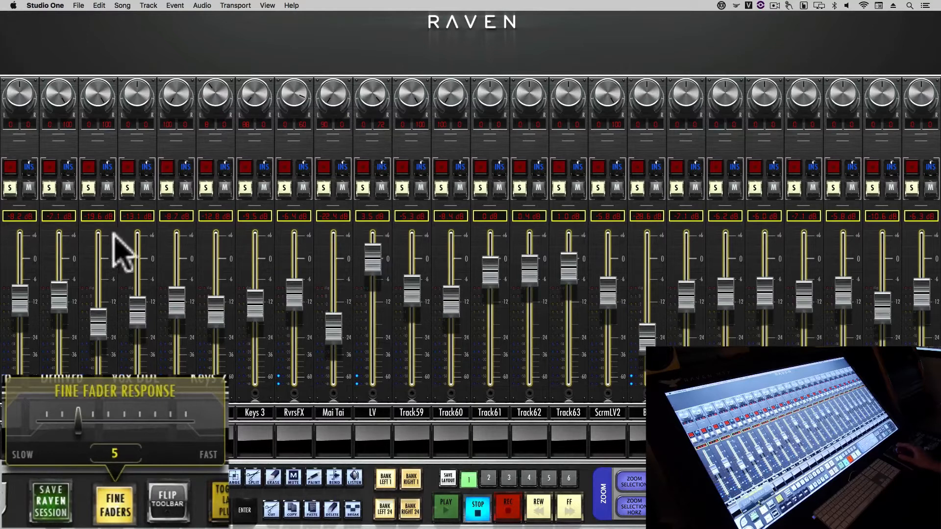
mouse_move(76, 419)
left_mouse_down()
mouse_move(14, 418)
mouse_move(195, 414)
mouse_move(73, 420)
mouse_move(63, 430)
left_mouse_up()
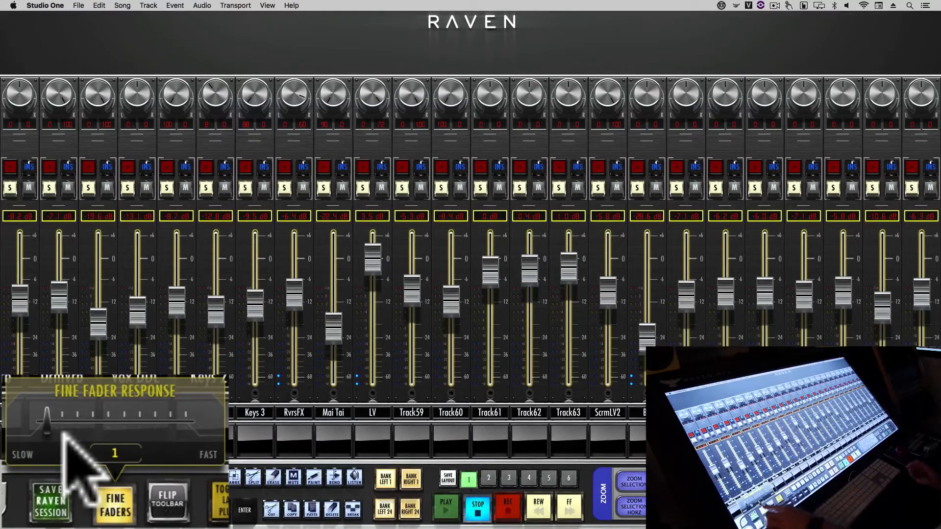
left_click(469, 479)
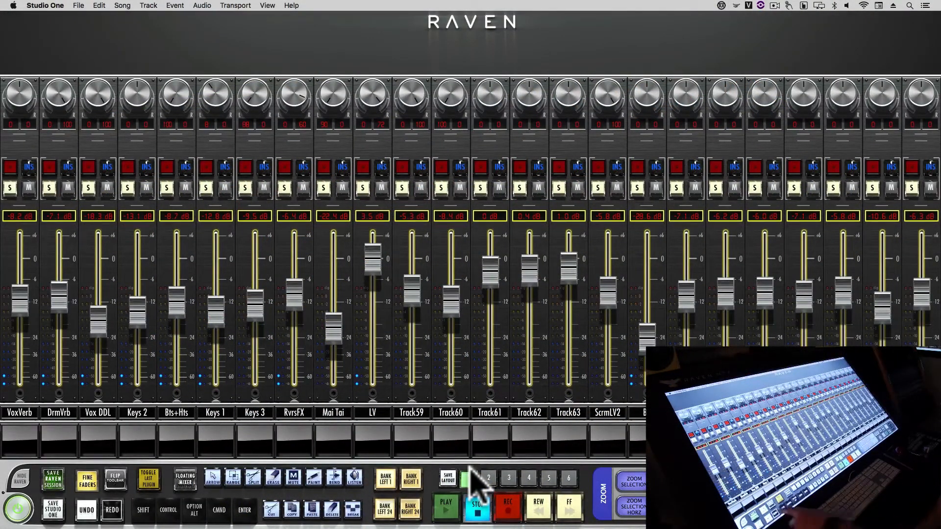
- Toggle fine fader mode, fine-tune the Vox DDL channel, and go back to the arrange view
left_click(87, 480)
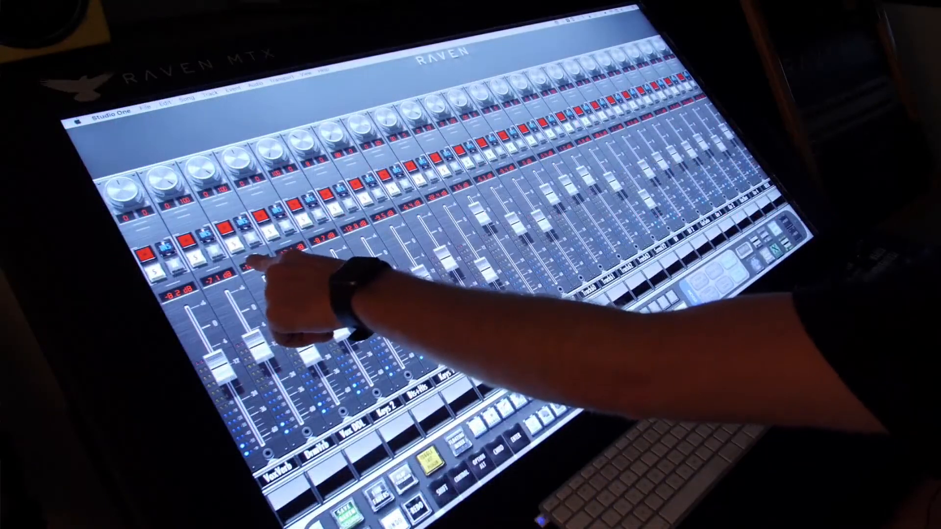
left_click(249, 263)
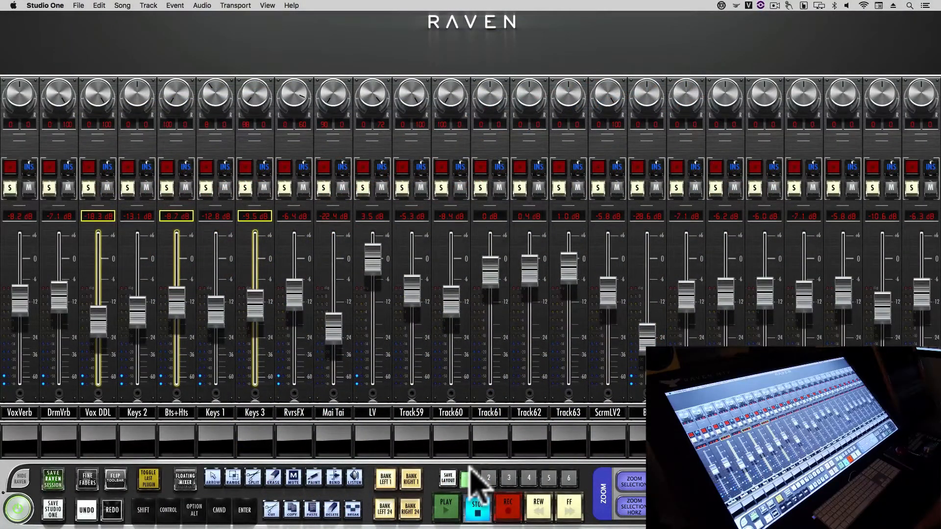
left_click(87, 479)
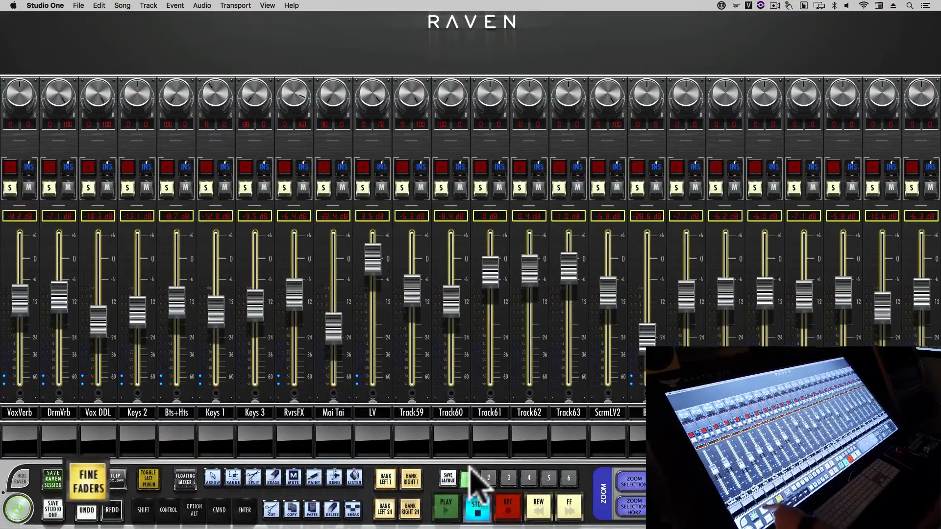
left_click(89, 481)
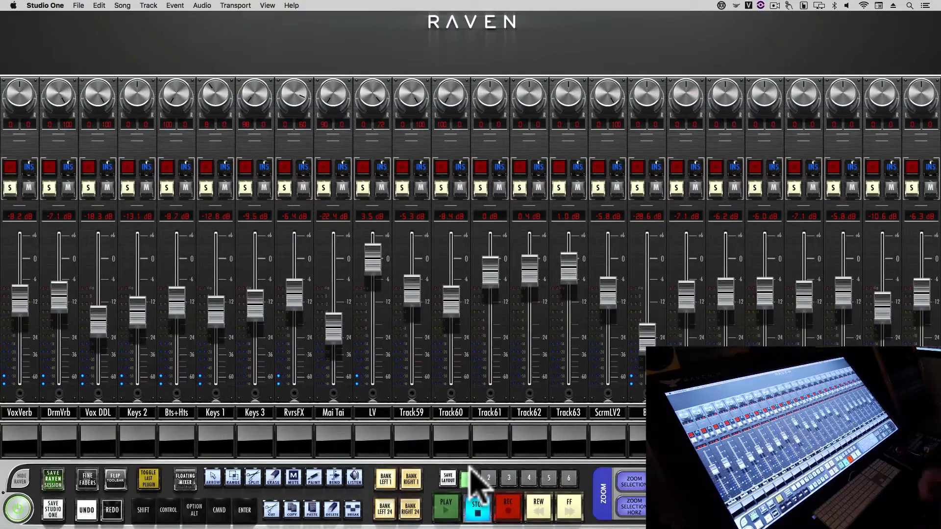
left_click(470, 470)
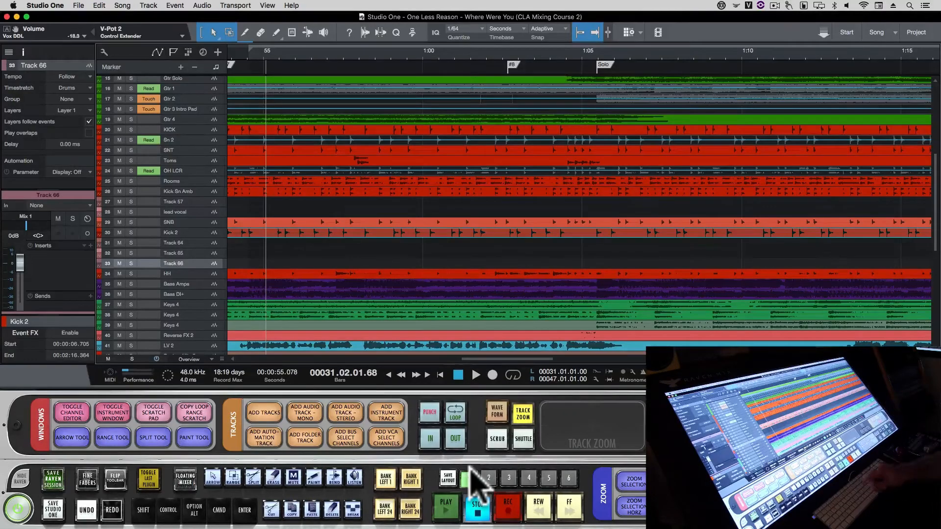
- Open the floating mixer and toggle its size between 8 and 16 channels
left_click(186, 480)
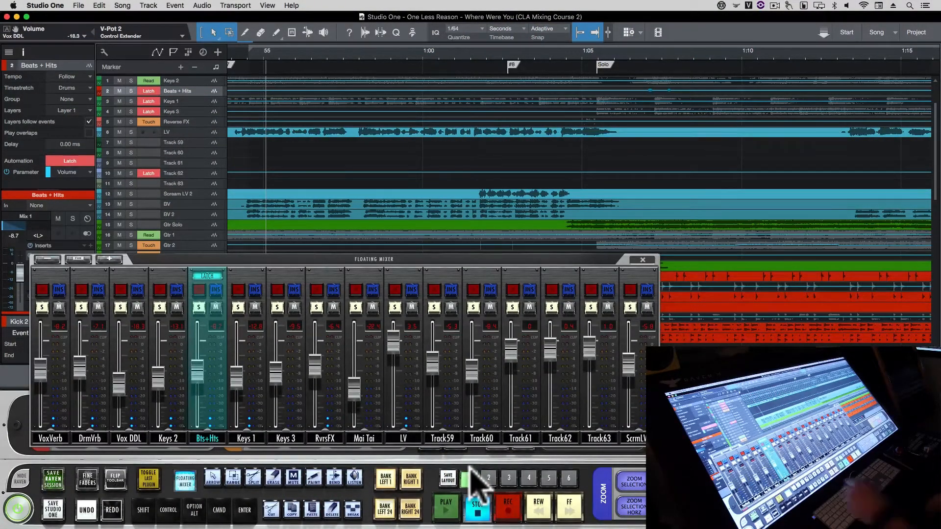
left_click(110, 259)
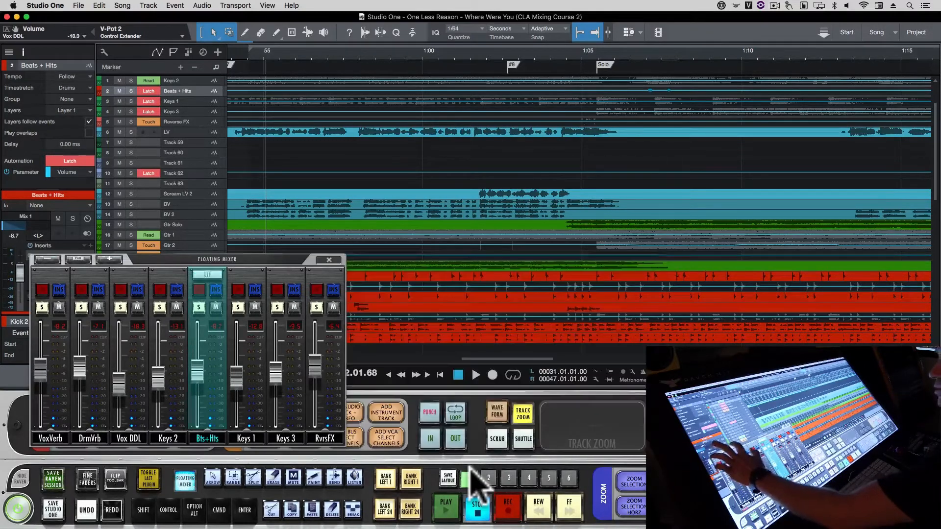
left_click(109, 259)
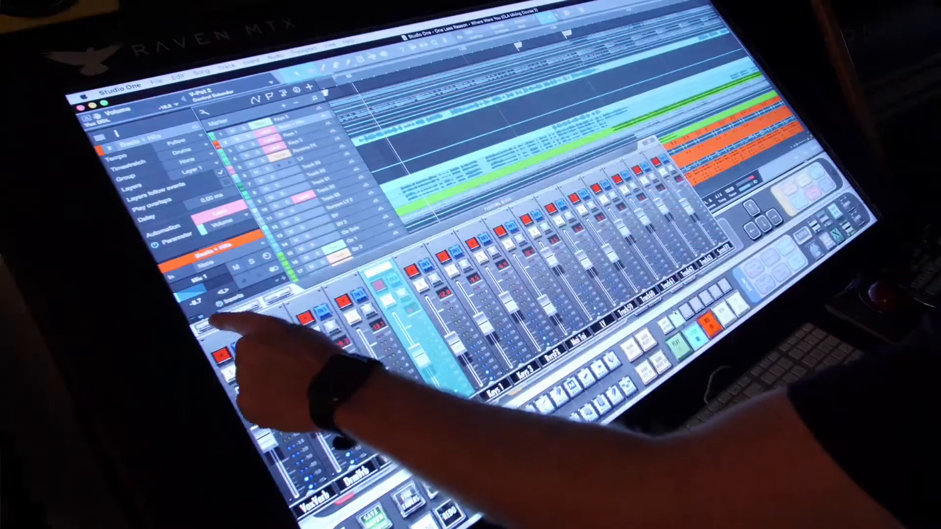
left_click(338, 274)
left_click(315, 270)
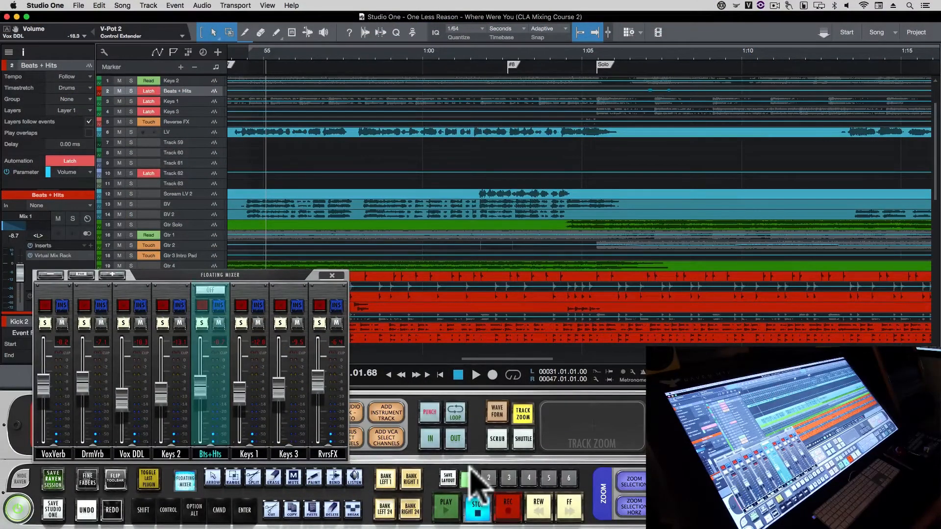
- Show pan controls, pan Bts+Hts right and Keys 2 left, then close the floating mixer
left_click(82, 274)
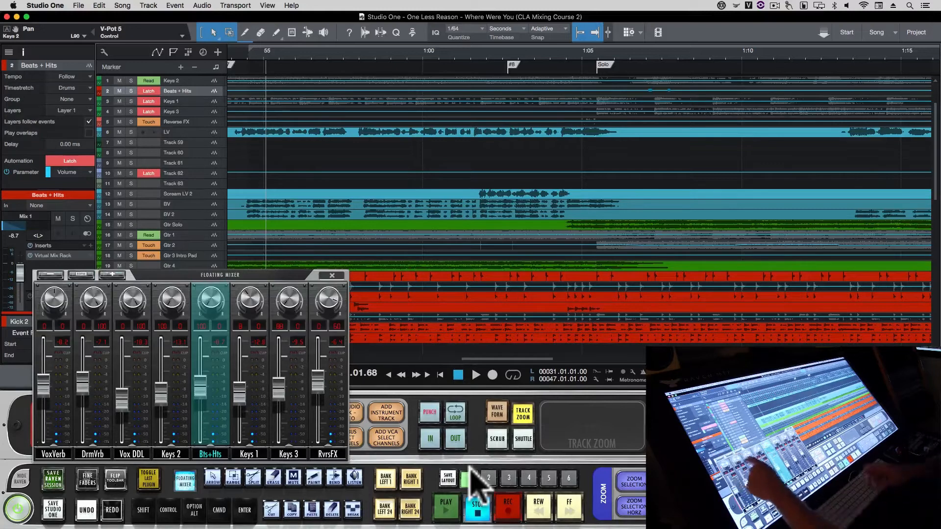
left_click_drag(210, 298, 211, 265)
left_click_drag(171, 298, 210, 290)
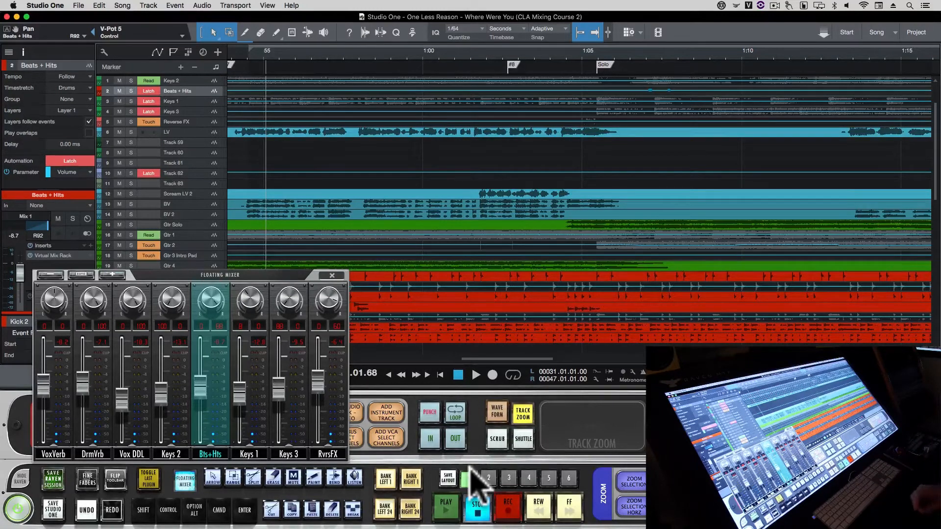
left_click(185, 481)
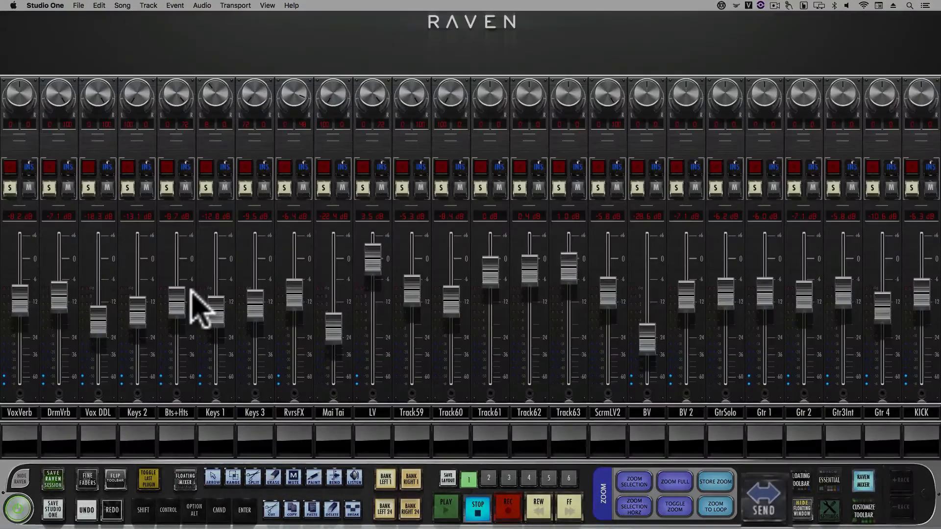
- Show channel sends, cycle the send slot, and lower the Vox DDL DrmVrb and LV send levels
left_click(765, 509)
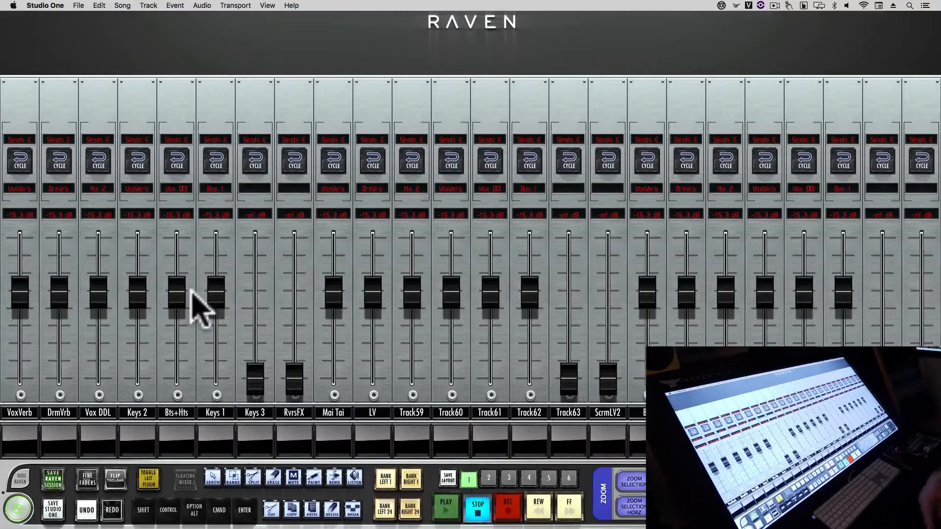
left_click(136, 140)
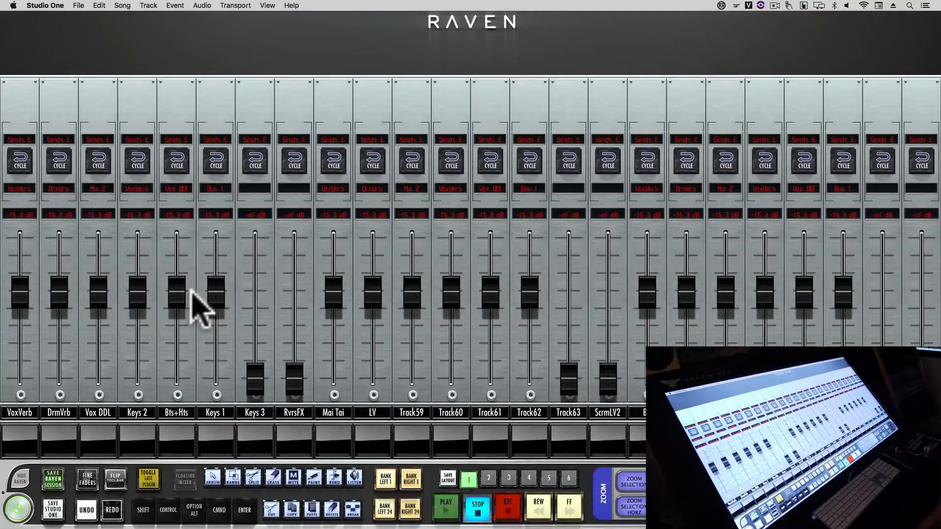
left_click(137, 160)
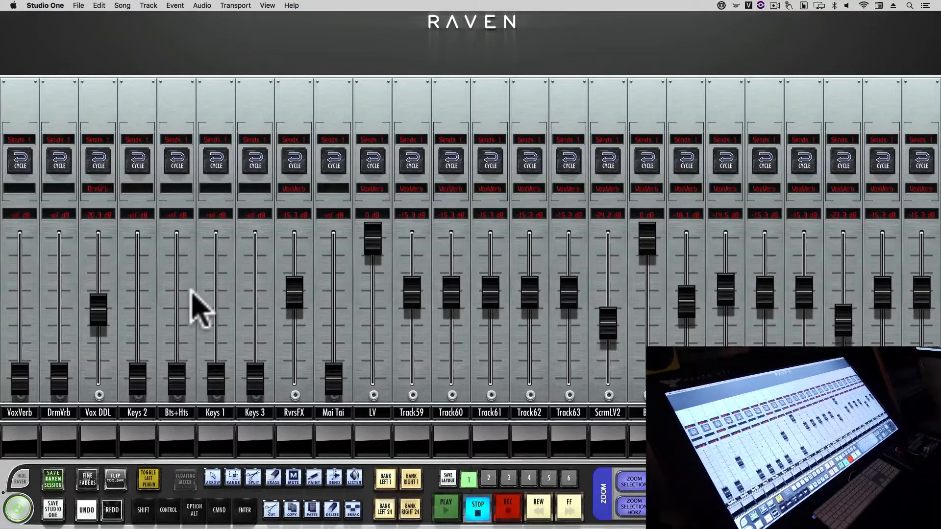
left_click(98, 189)
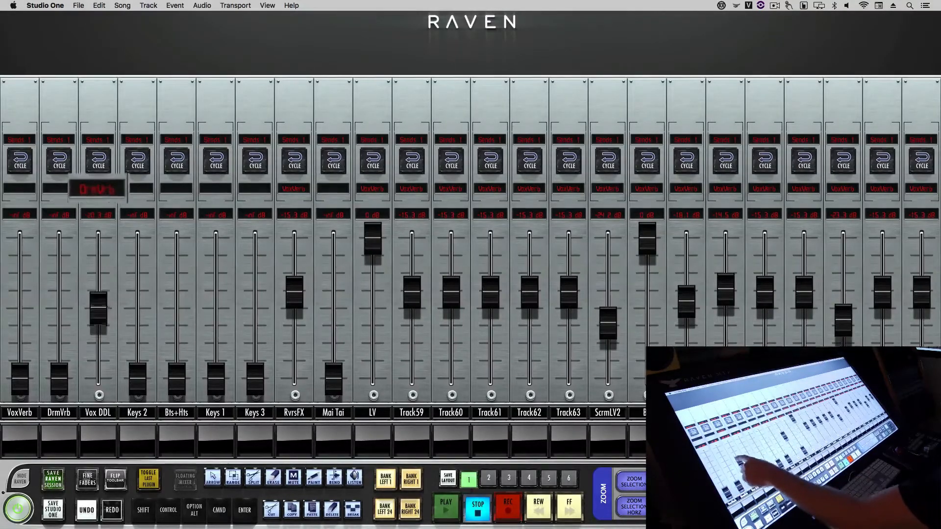
left_click_drag(98, 309, 98, 323)
left_click_drag(372, 239, 372, 287)
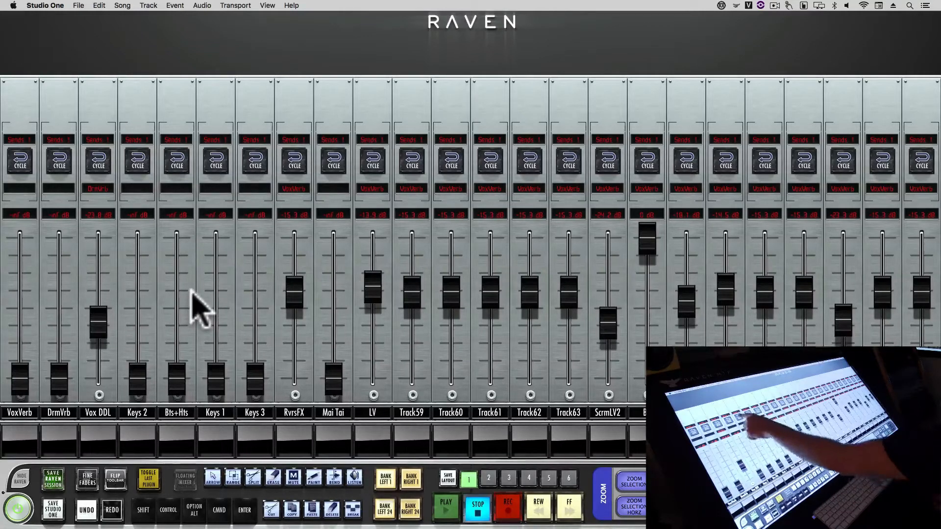
- Step through send slots, lowering the Track59, Track60, RvrsFX and LV sends
left_click(607, 159)
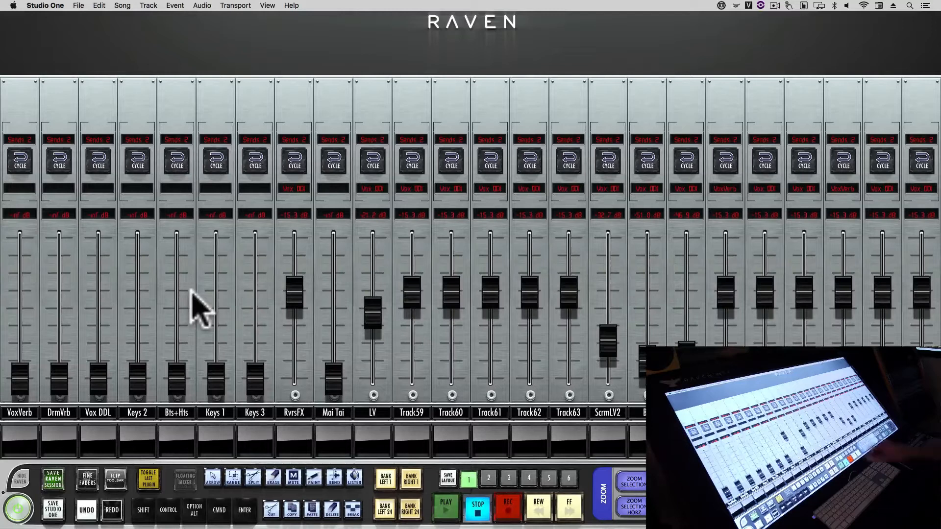
left_click_drag(411, 293, 412, 340)
left_click_drag(451, 292, 451, 333)
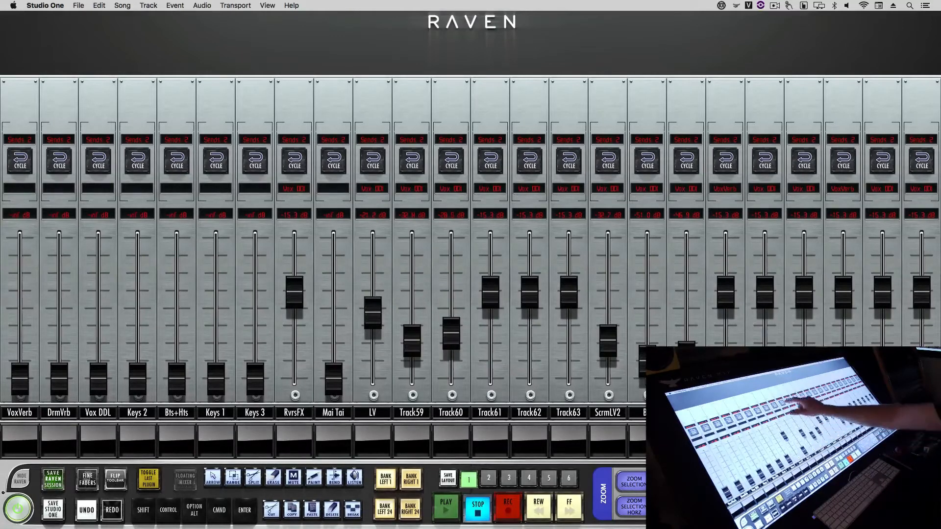
left_click(608, 160)
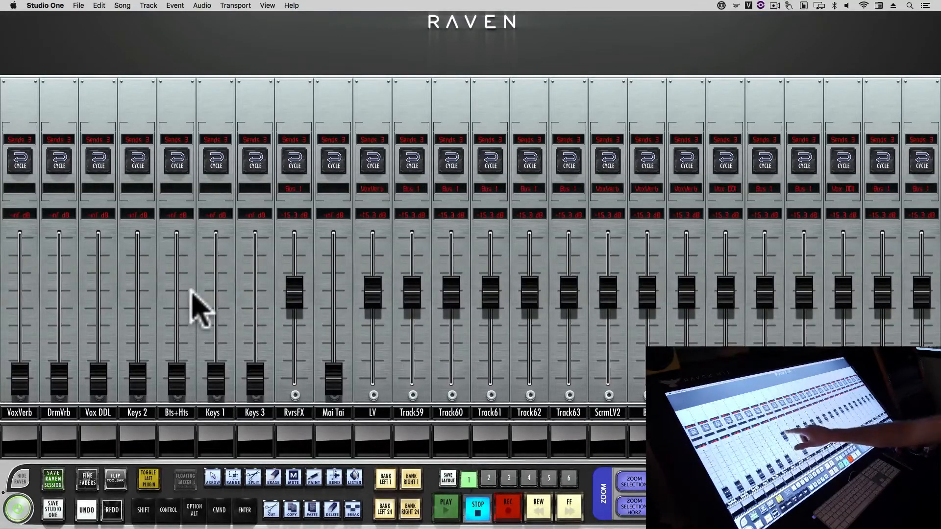
left_click_drag(294, 292, 294, 327)
left_click_drag(372, 293, 372, 325)
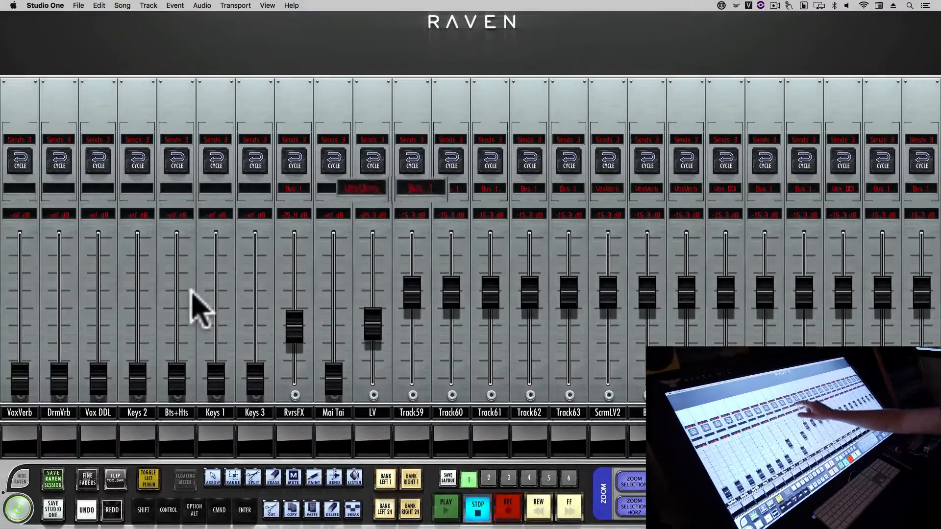
- Cycle onward through the remaining send slots back to volume faders
left_click(373, 160)
left_click(372, 160)
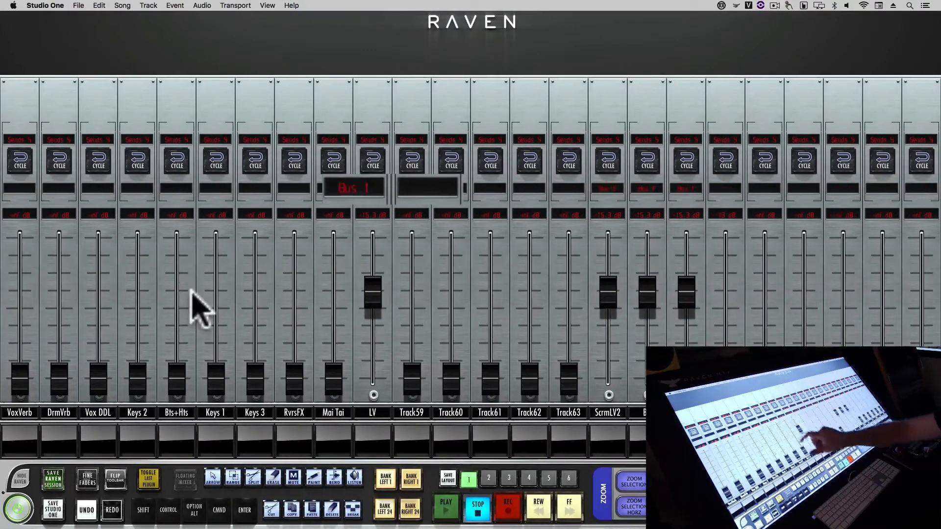
left_click(372, 161)
left_click(373, 161)
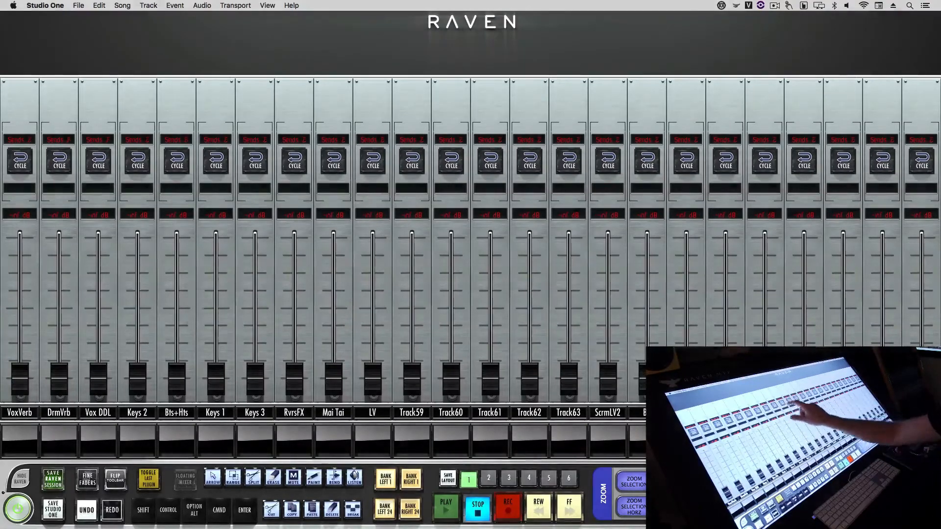
left_click(372, 160)
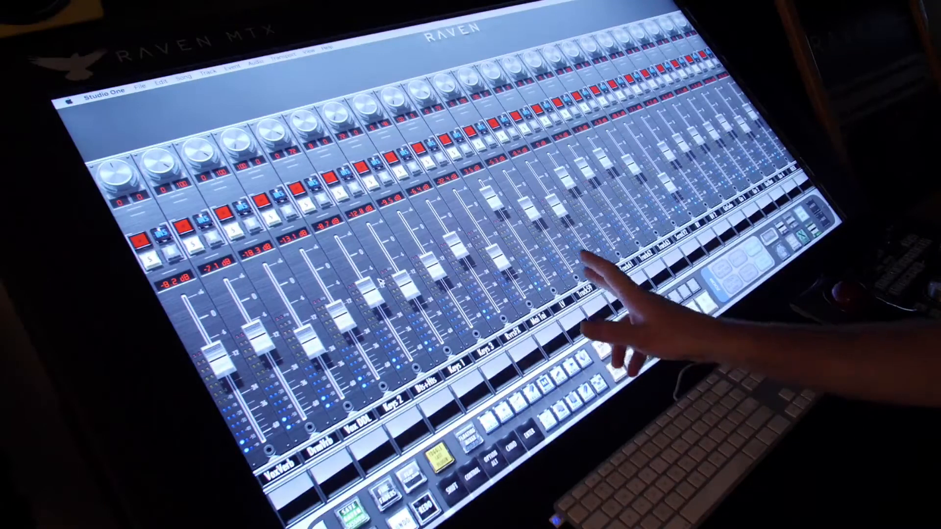
- Bank the mixer right one channel at a time by swiping and with Bank Right 1
left_click_drag(583, 255, 495, 268)
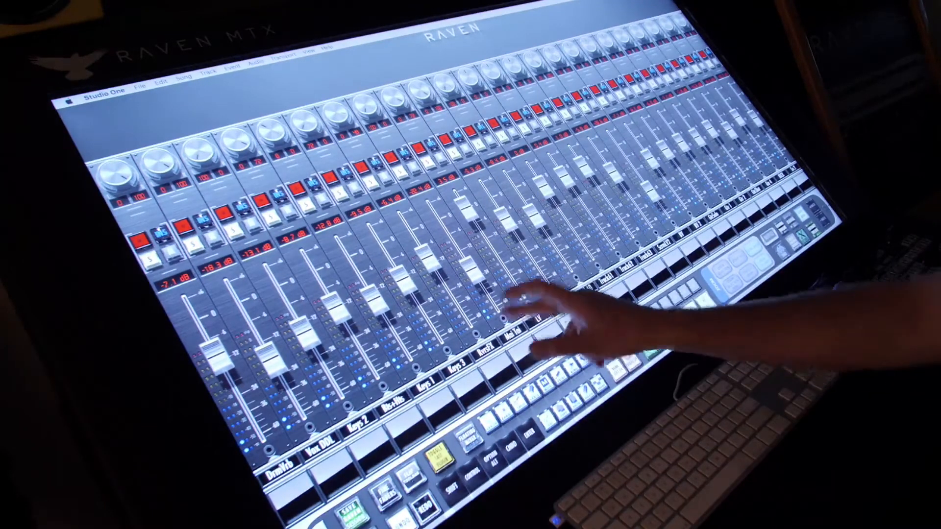
left_click_drag(578, 275, 466, 284)
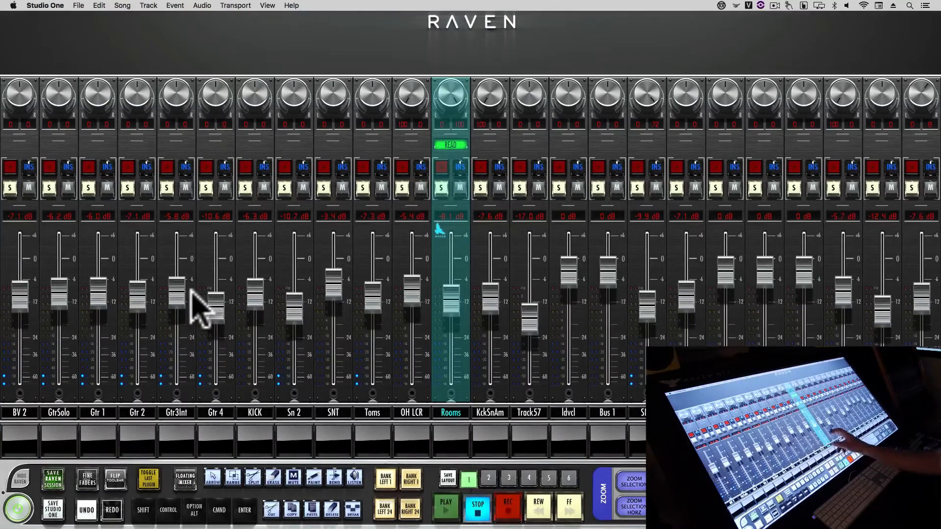
left_click(410, 479)
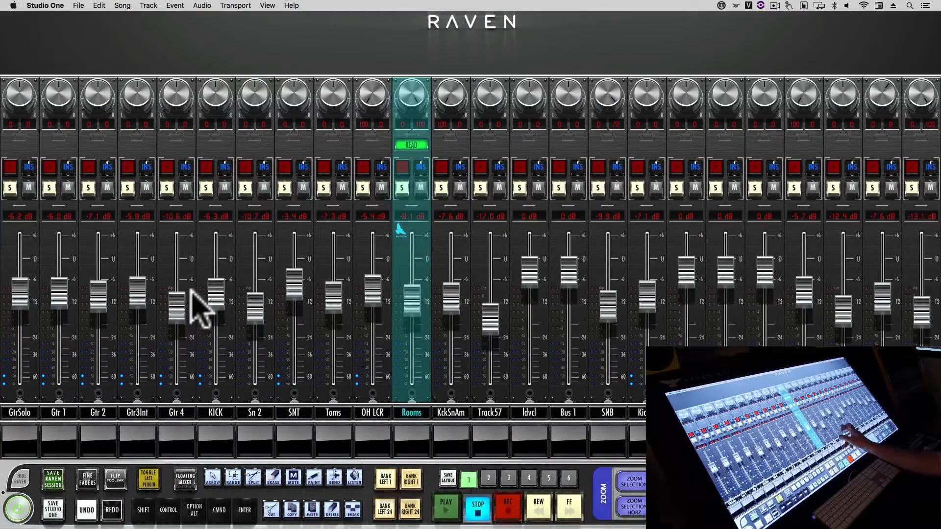
left_click(410, 479)
left_click(411, 479)
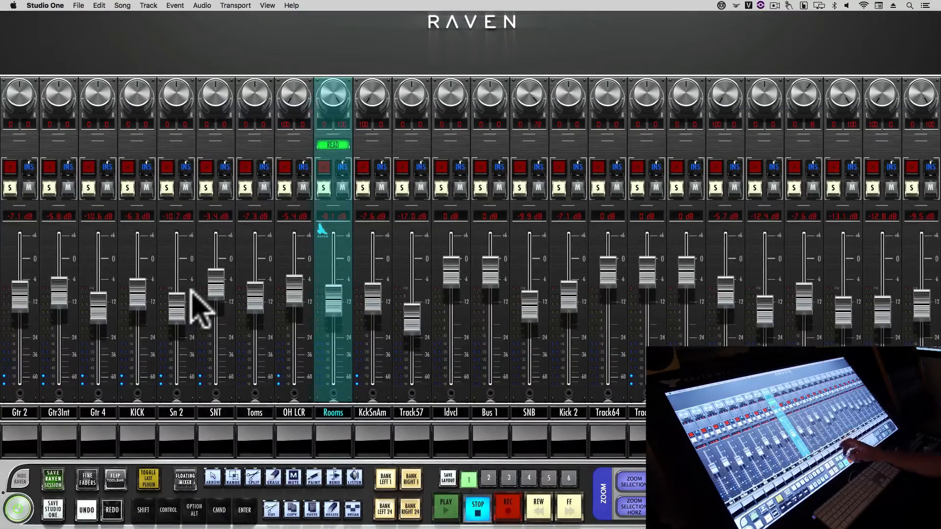
left_click(410, 479)
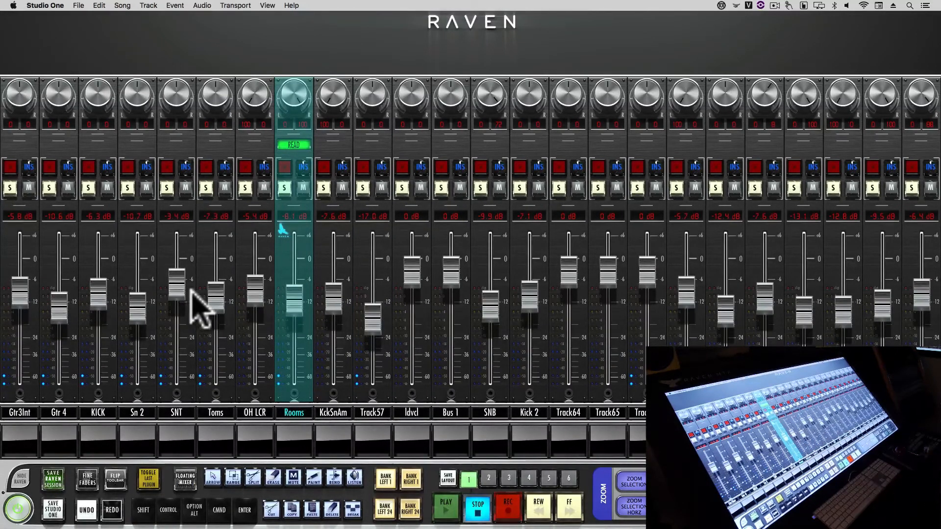
- Bank the mixer back left one channel twice, then right one channel twice
left_click(385, 479)
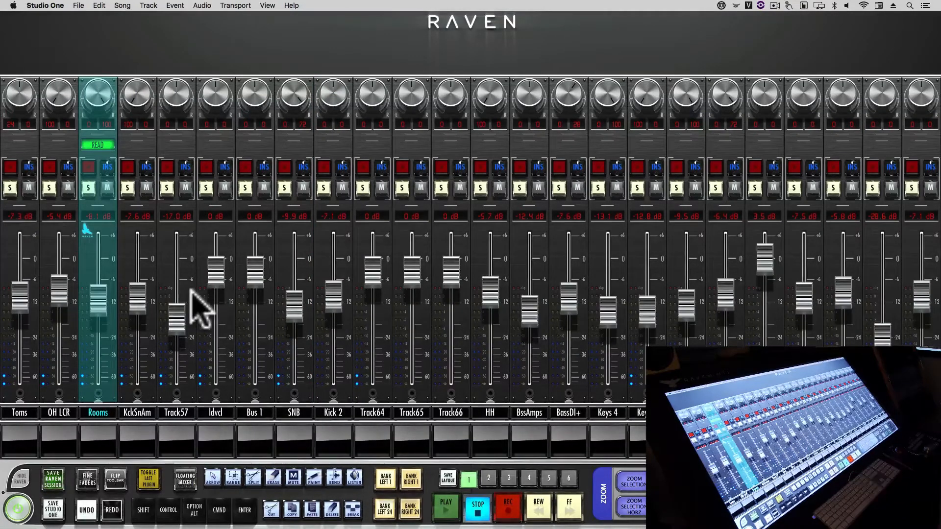
left_click(385, 478)
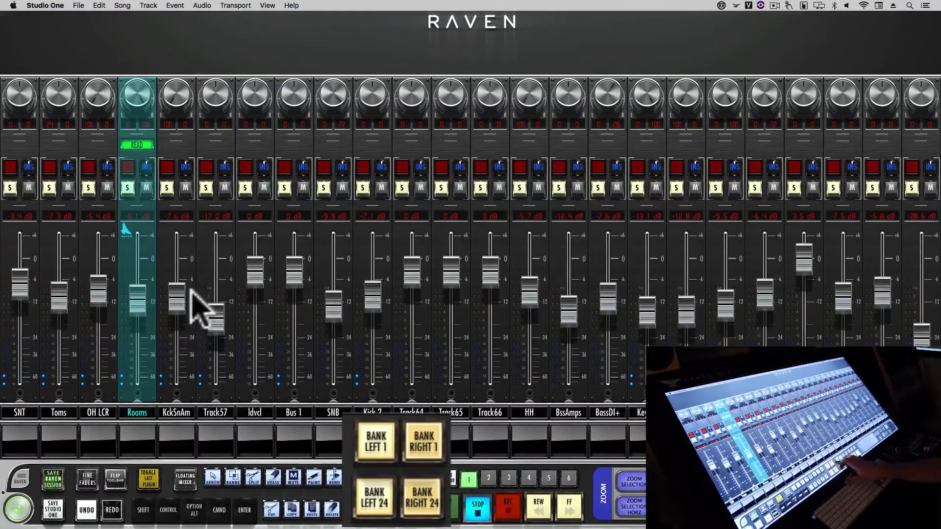
left_click(423, 441)
left_click(424, 441)
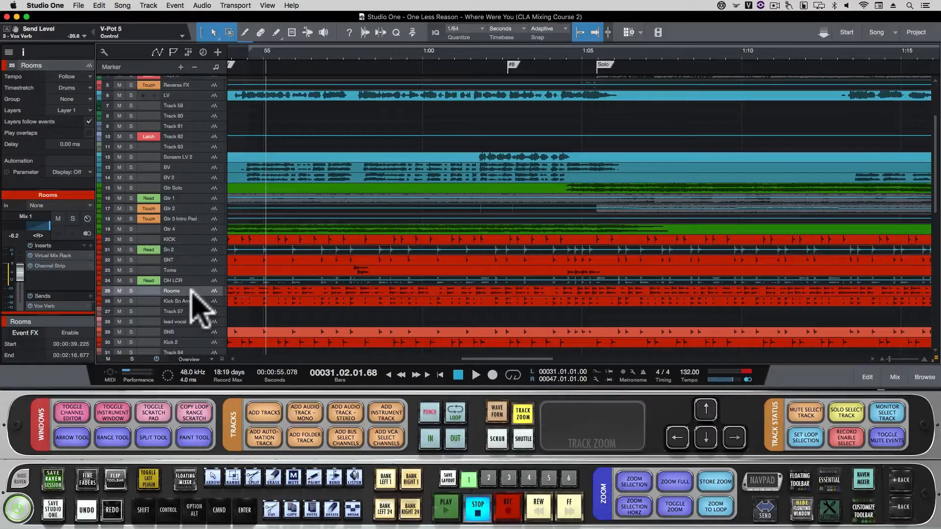
- Open the console with F3, resize its sends area, and lower the Track 63 and Scream LV 2 faders
key("F3")
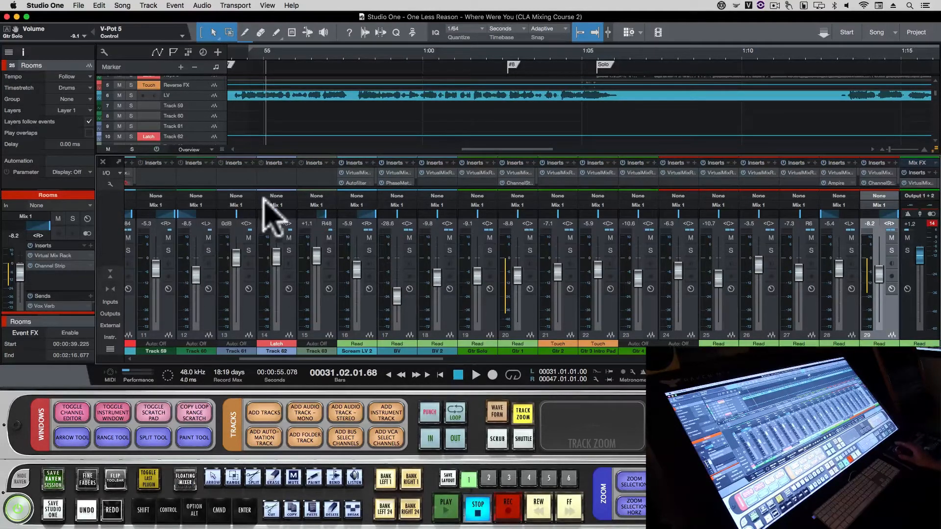
left_click_drag(317, 155, 319, 84)
left_click_drag(329, 189, 332, 138)
left_click_drag(357, 242, 357, 206)
left_click_drag(316, 237, 316, 299)
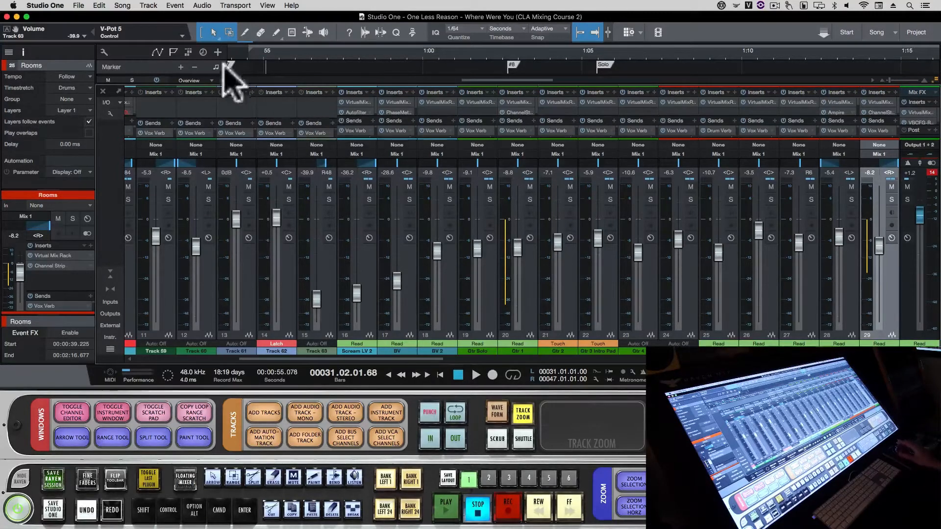
- Detach the console and rebalance the Gtr faders, Gtr 1 near +0.7 and Gtr 2 at -2.2
left_click(117, 89)
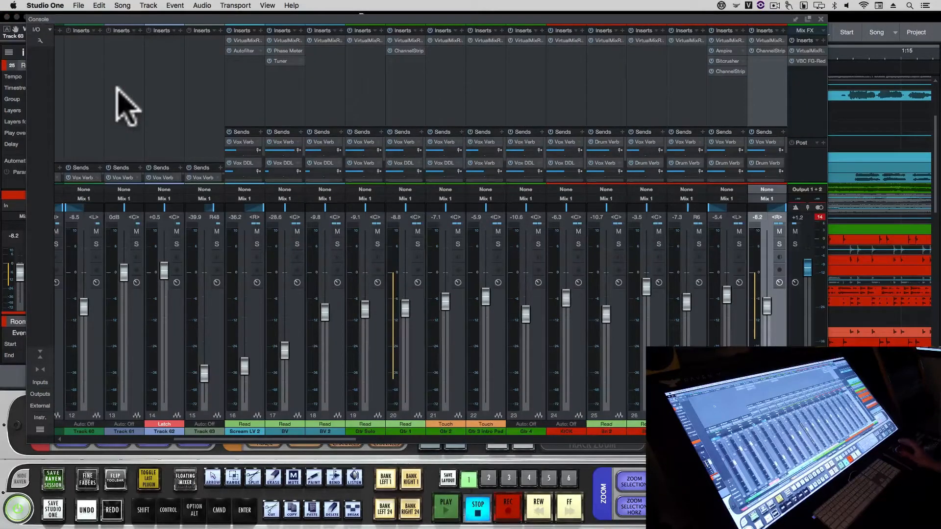
left_click_drag(405, 308, 406, 302)
mouse_move(445, 302)
left_mouse_down()
mouse_move(445, 322)
mouse_move(445, 297)
left_mouse_up()
left_click_drag(405, 302, 405, 327)
left_click_drag(445, 295, 446, 263)
left_click_drag(405, 327, 406, 285)
left_click_drag(486, 296, 486, 281)
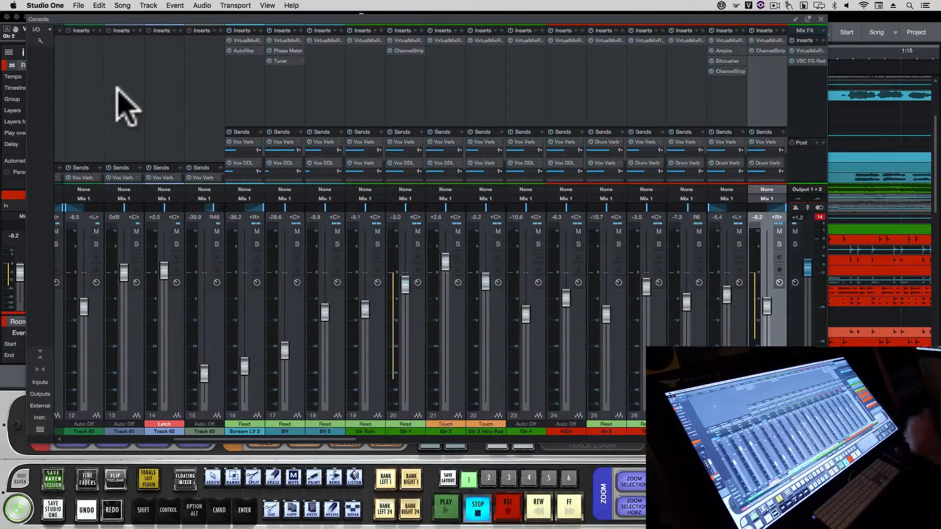
left_click_drag(406, 285, 446, 295)
left_click_drag(405, 269, 445, 281)
left_click_drag(405, 299, 405, 293)
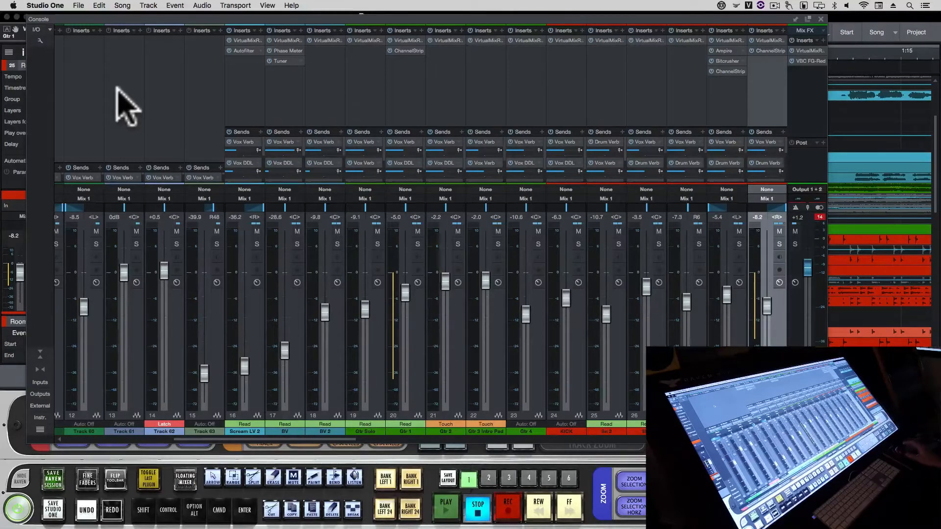
- Toggle 'Displays have separate Spaces' in Mission Control preferences, then bring back the full-width Raven mixer
left_click(14, 5)
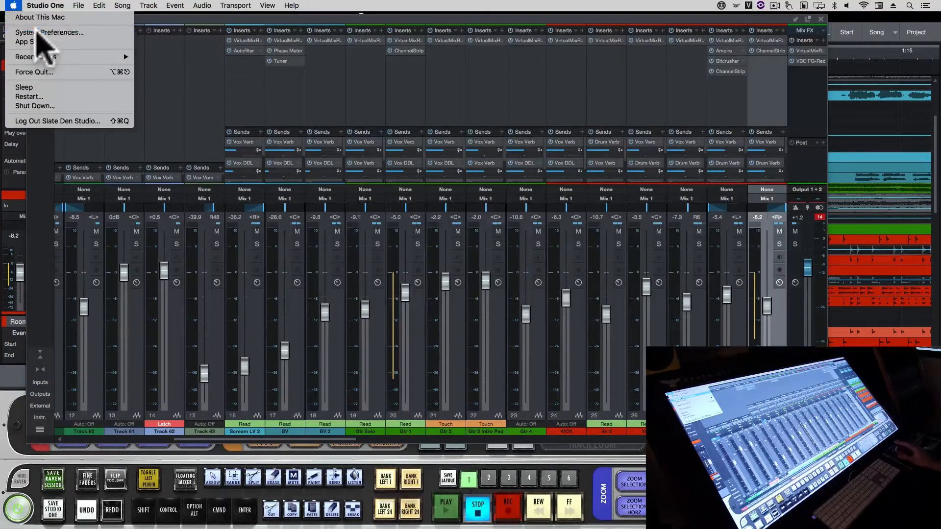
left_click(35, 32)
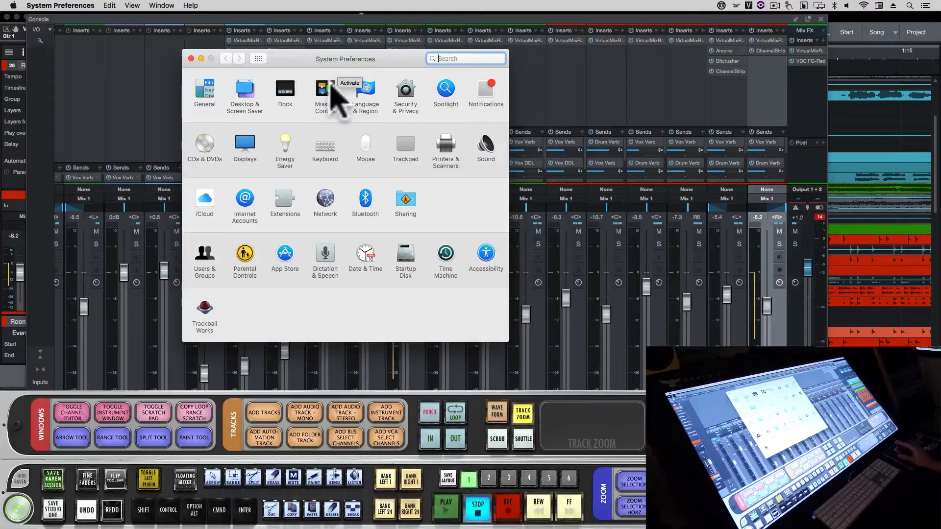
left_click(330, 84)
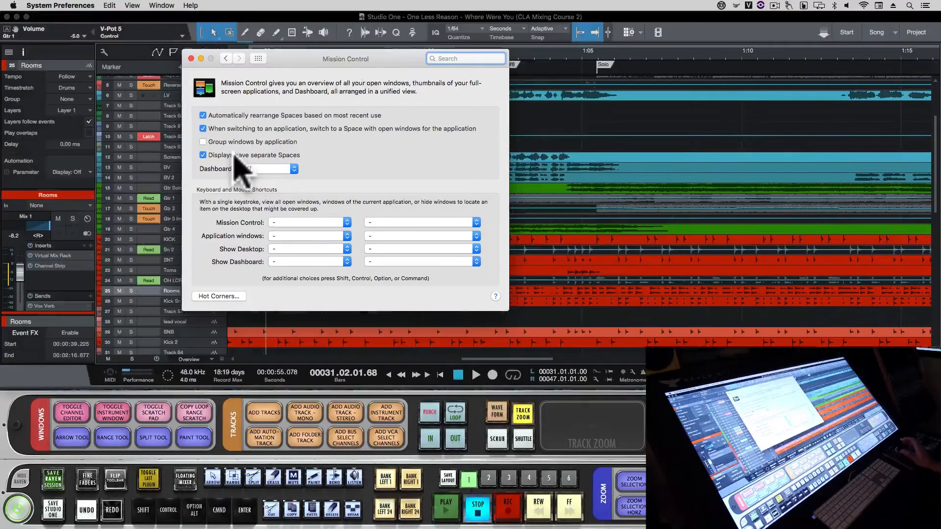
left_click(203, 154)
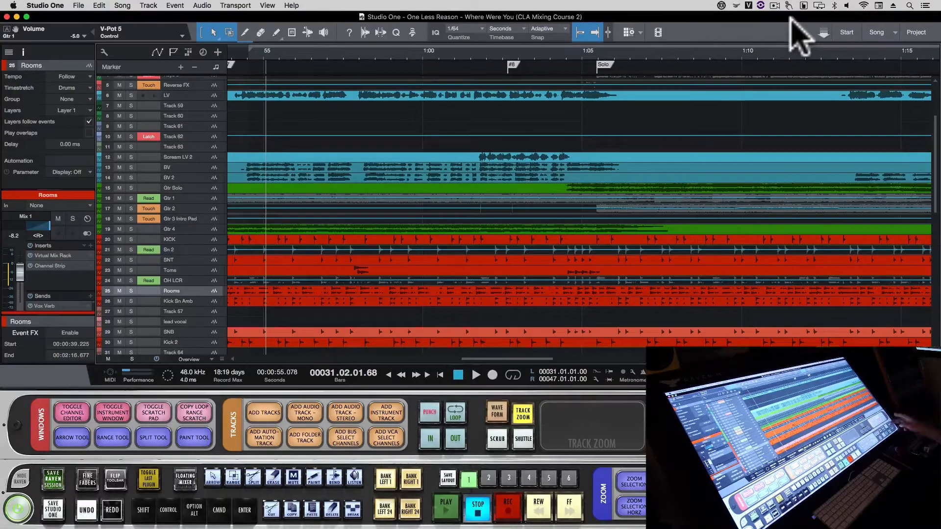
key("F3")
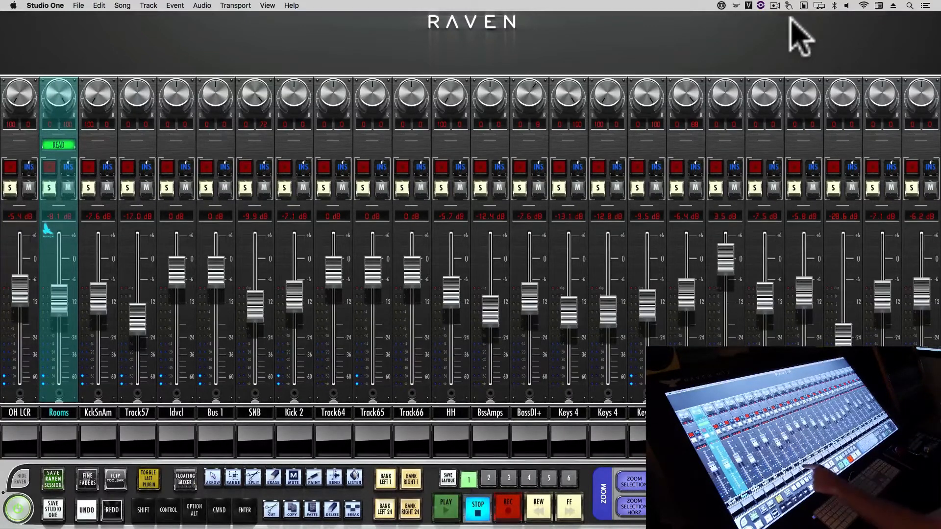
- Assign Kick In and Snare Down drum icons to track slots, then browse for a custom icon file
left_click(294, 441)
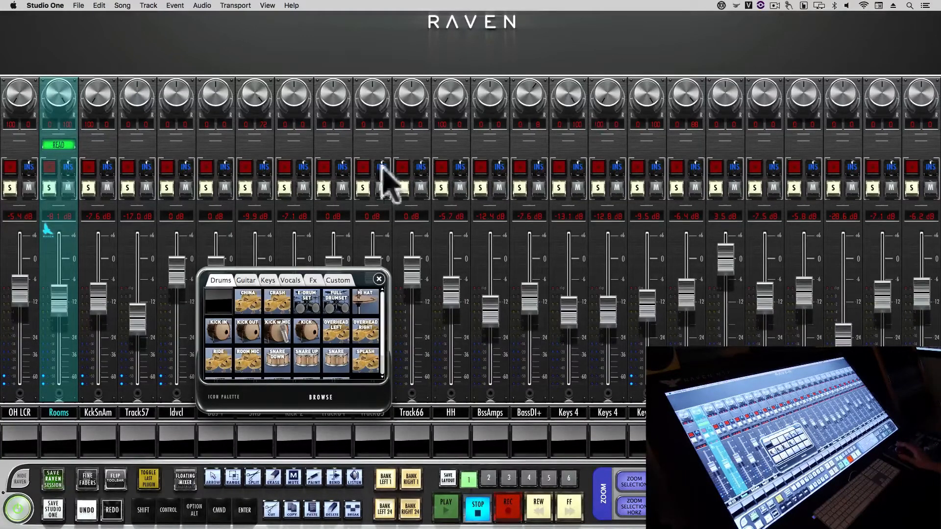
left_click(223, 324)
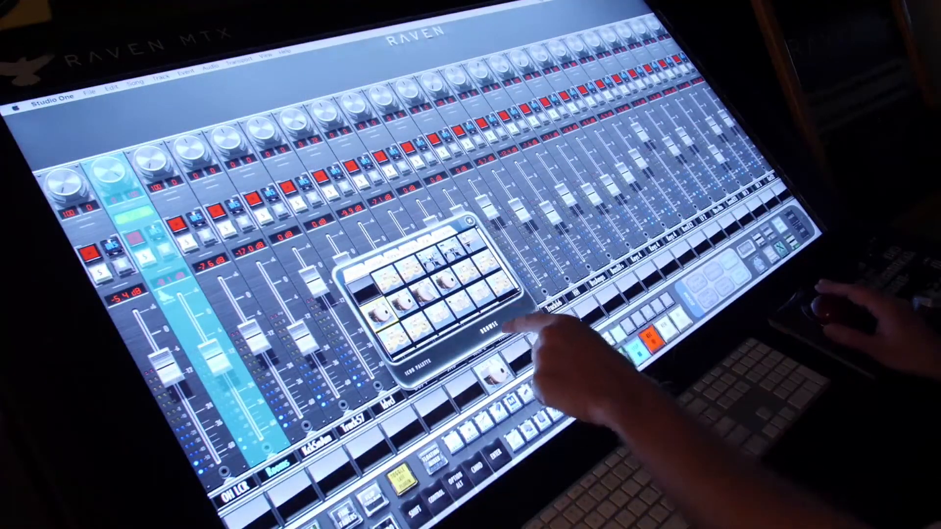
left_click(518, 361)
left_click(518, 360)
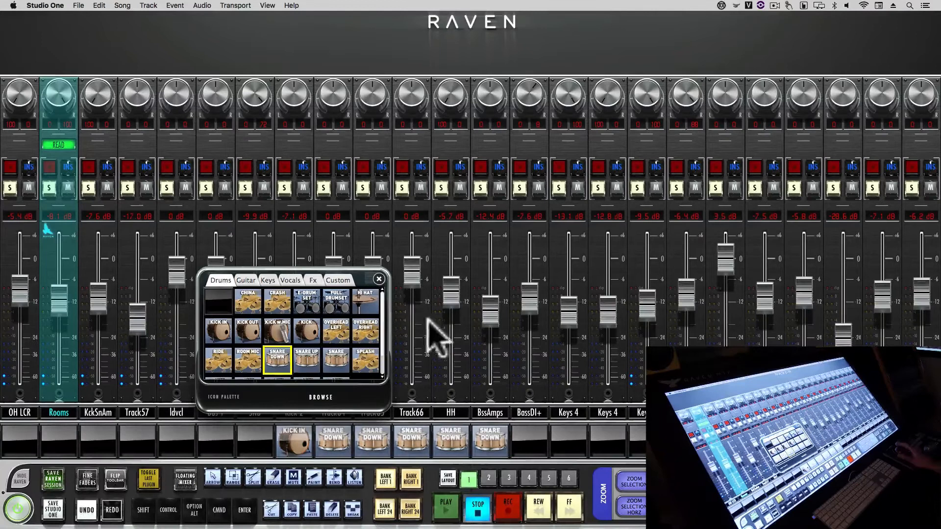
left_click(323, 392)
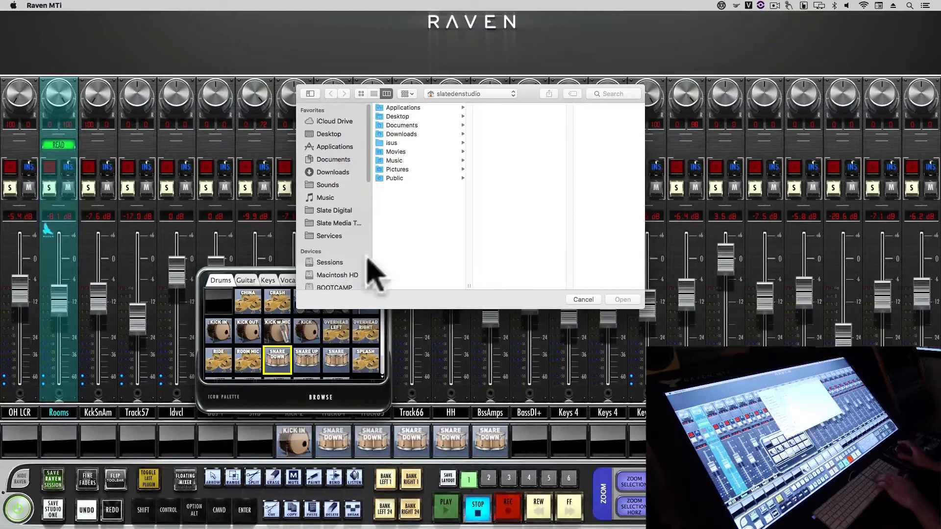
- Import trumpet.jpeg from Downloads as a custom icon
left_click(350, 172)
scroll(444, 188, "down", 5)
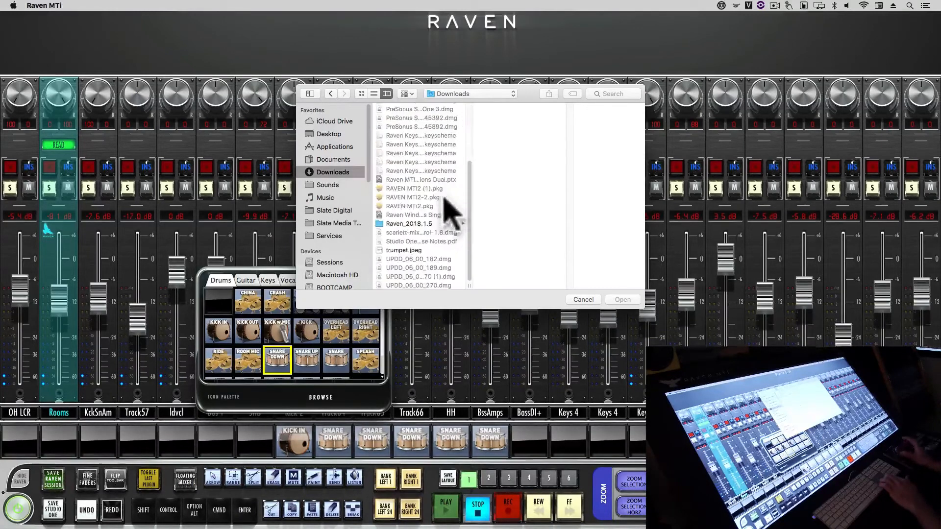
left_click(432, 250)
left_click(622, 300)
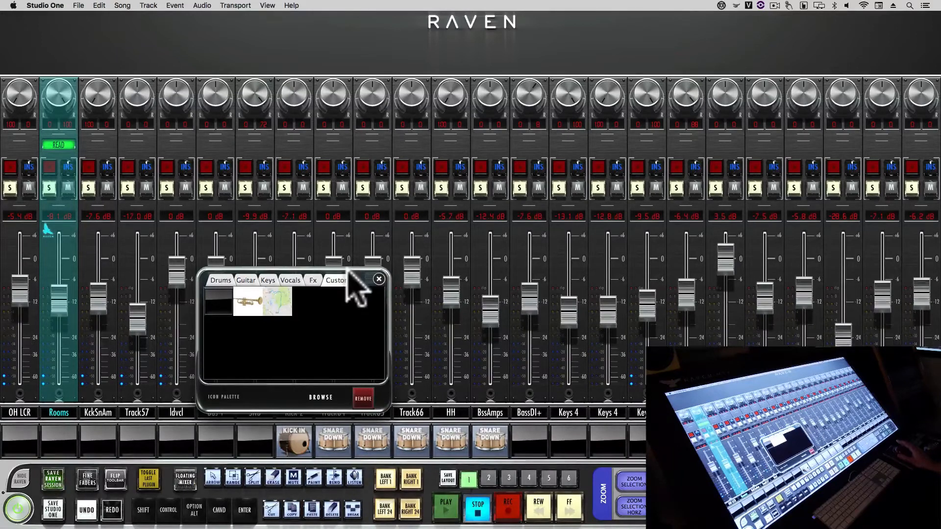
- Apply the trumpet icon to the SNB track and the empty slots from BassDI+ onward
left_click(248, 299)
left_click(255, 441)
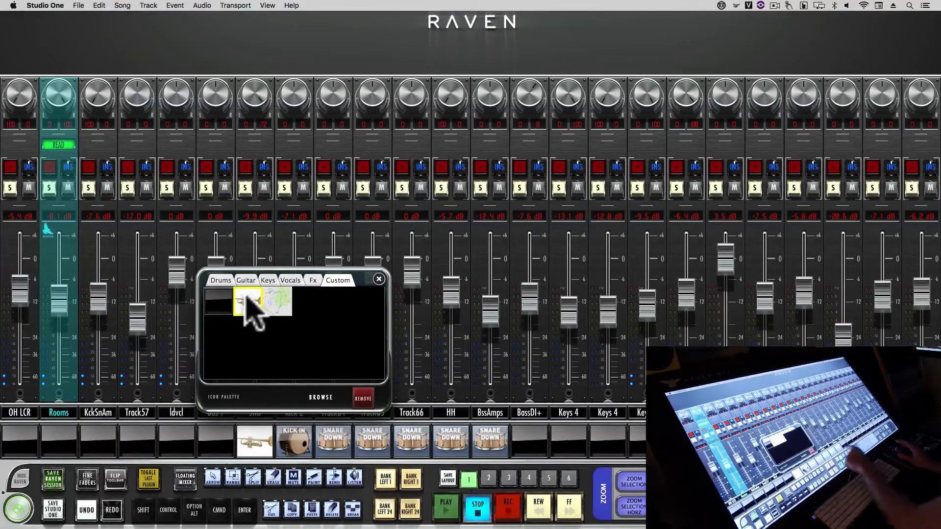
left_click_drag(529, 442, 921, 441)
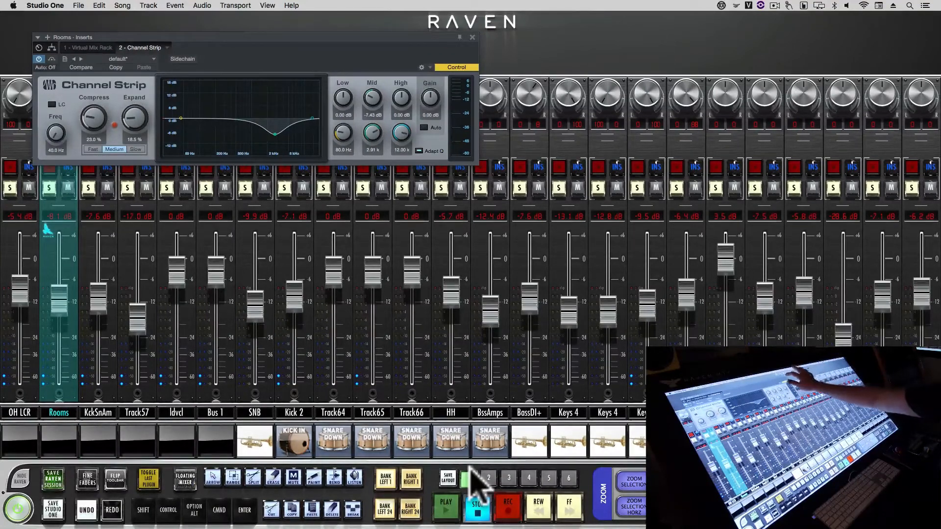
- Close and reopen the Rooms Channel Strip plugin window using Toggle Last Plugin and INS
left_click(473, 37)
left_click(68, 167)
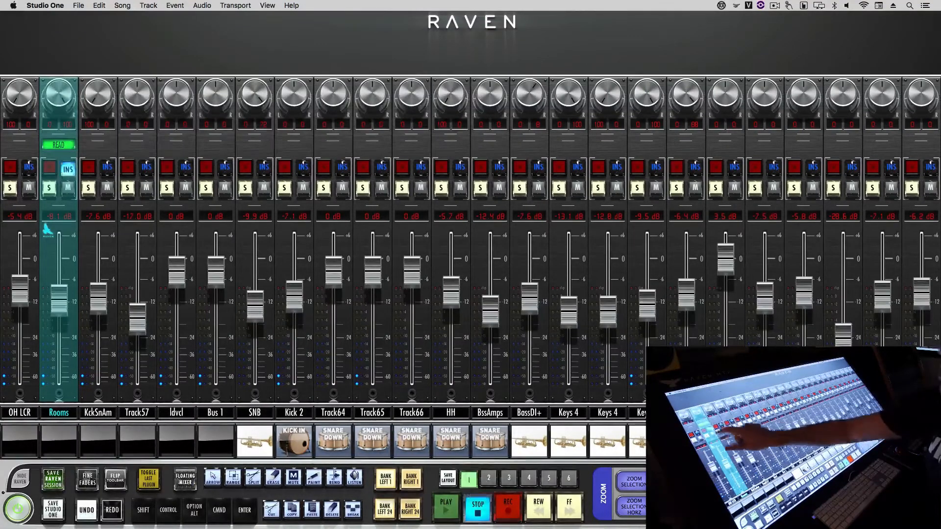
left_click(148, 480)
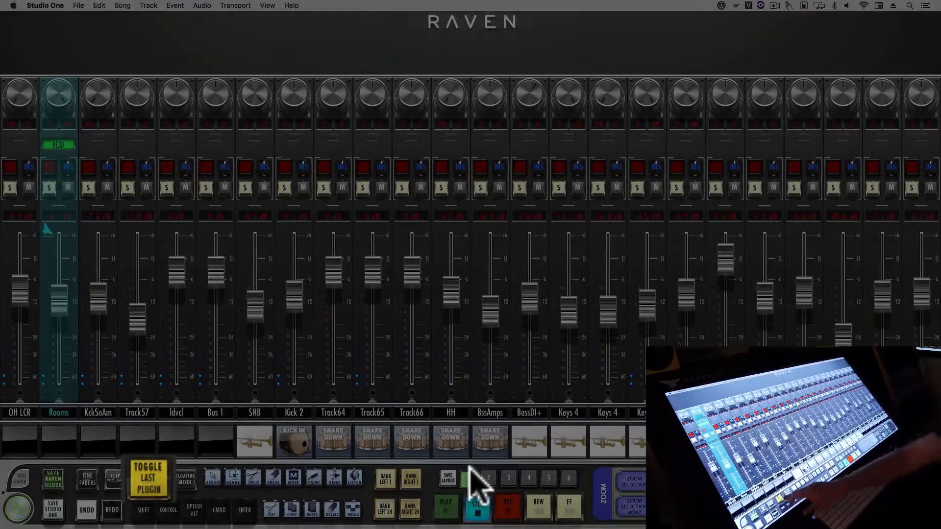
left_click(149, 480)
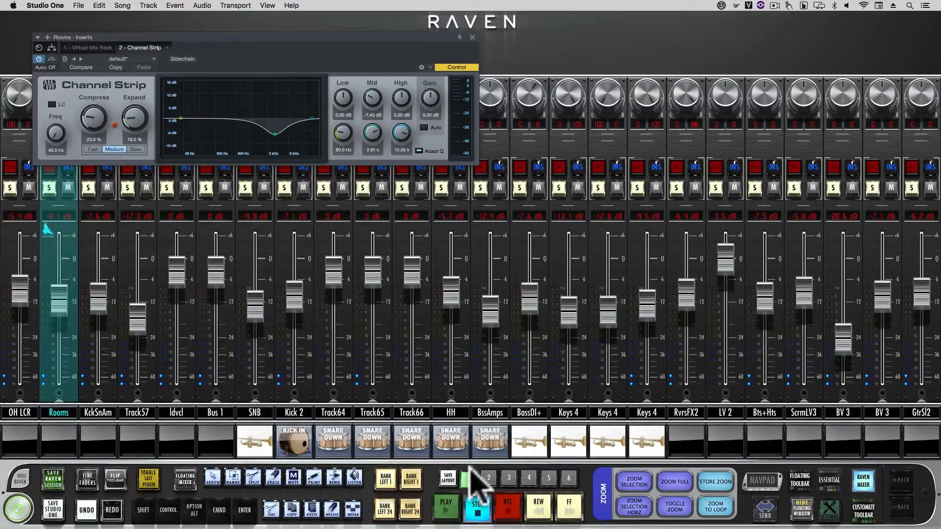
- Show and hide the floating toolbar and Channel Strip window, leaving the plugin closed
left_click(470, 470)
left_click(802, 510)
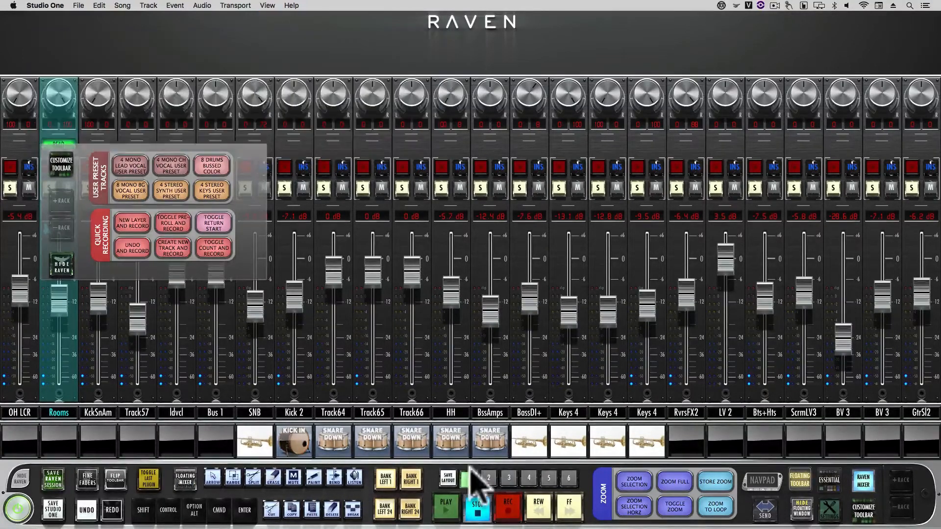
left_click(802, 510)
left_click(469, 468)
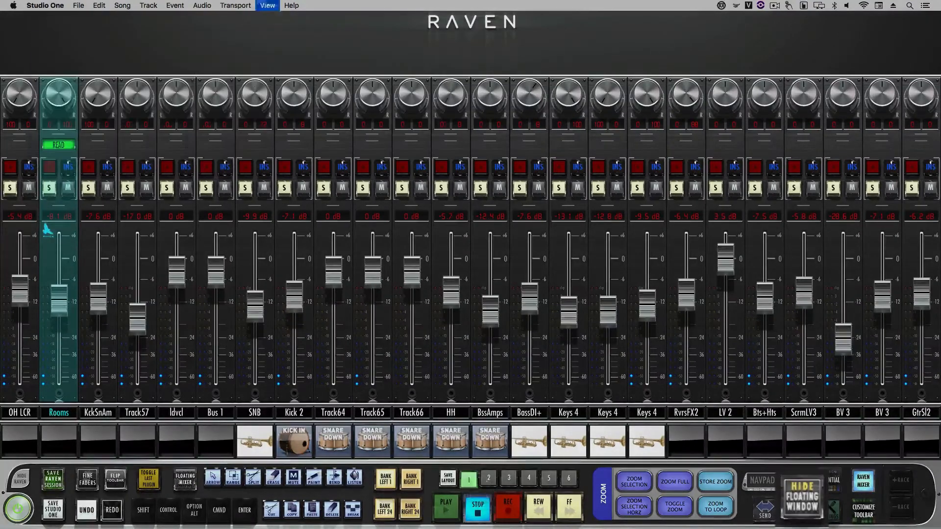
left_click(469, 468)
left_click(469, 469)
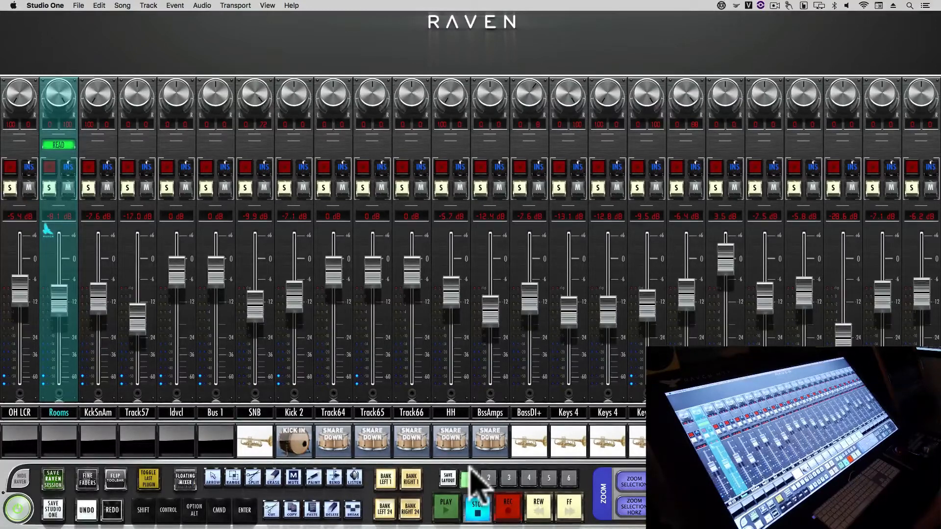
- Insert the PreSonus Mixverb on the Rooms channel, then hide the RAVEN mixer
left_click(470, 468)
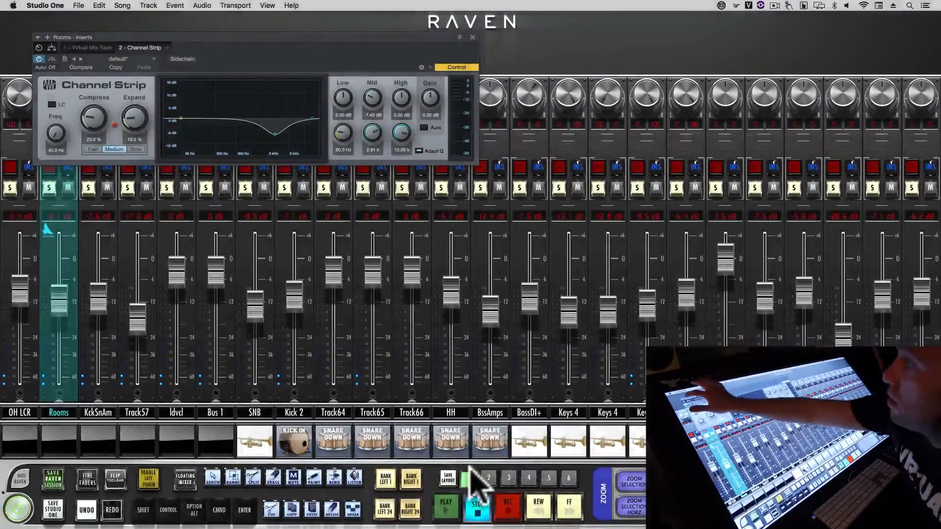
left_click(68, 166)
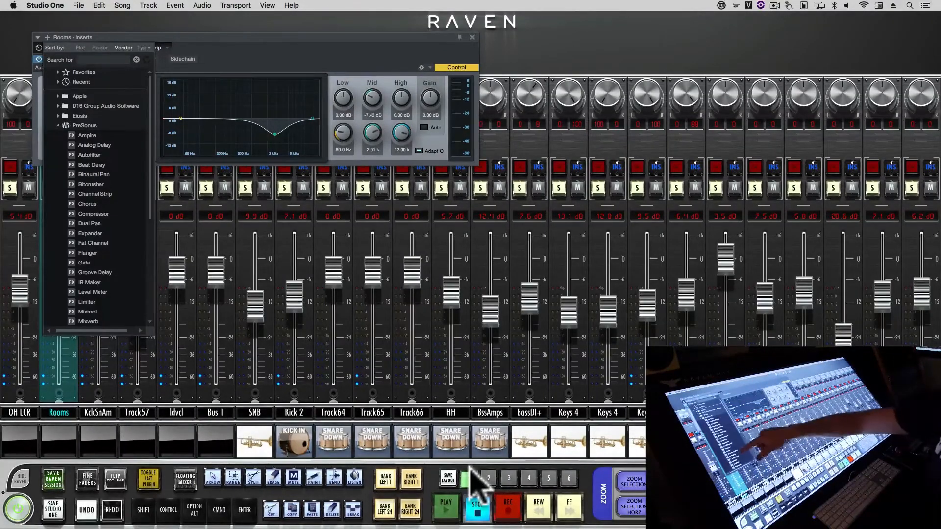
scroll(96, 196, "down", 3)
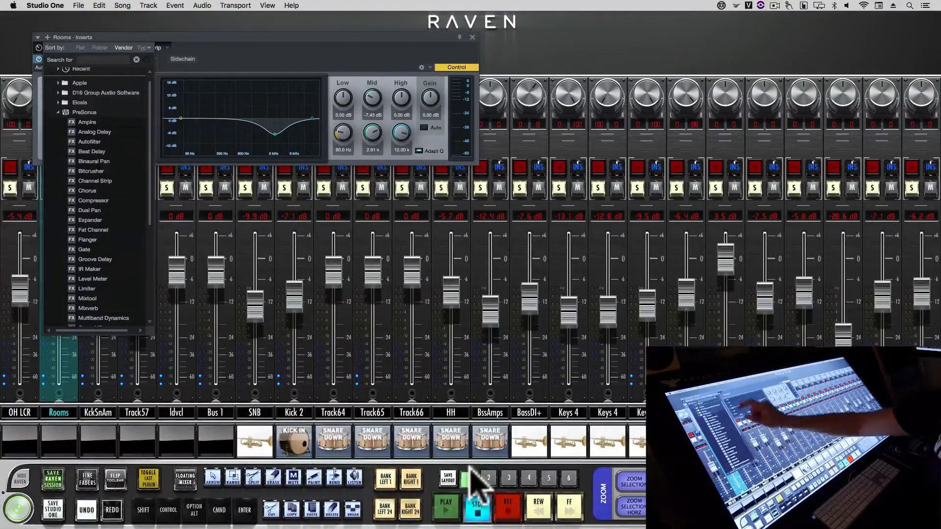
scroll(96, 197, "down", 10)
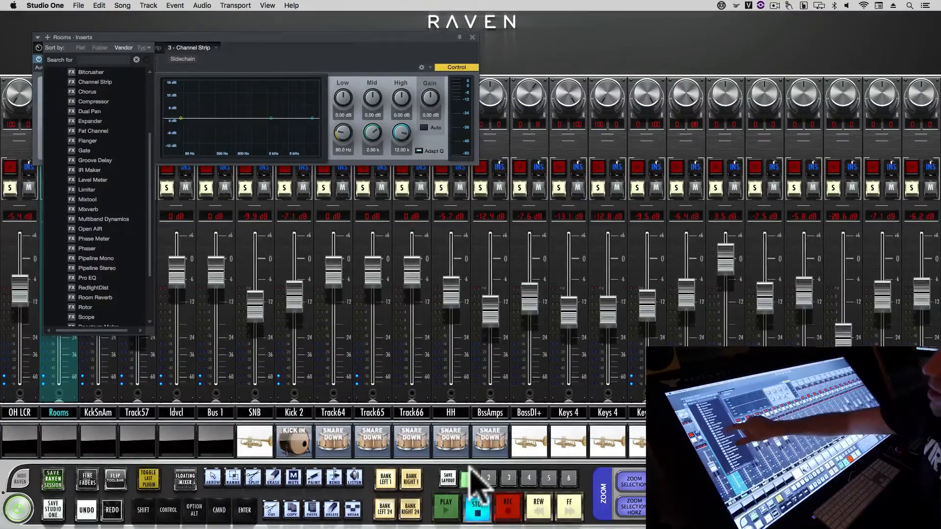
left_click(88, 211)
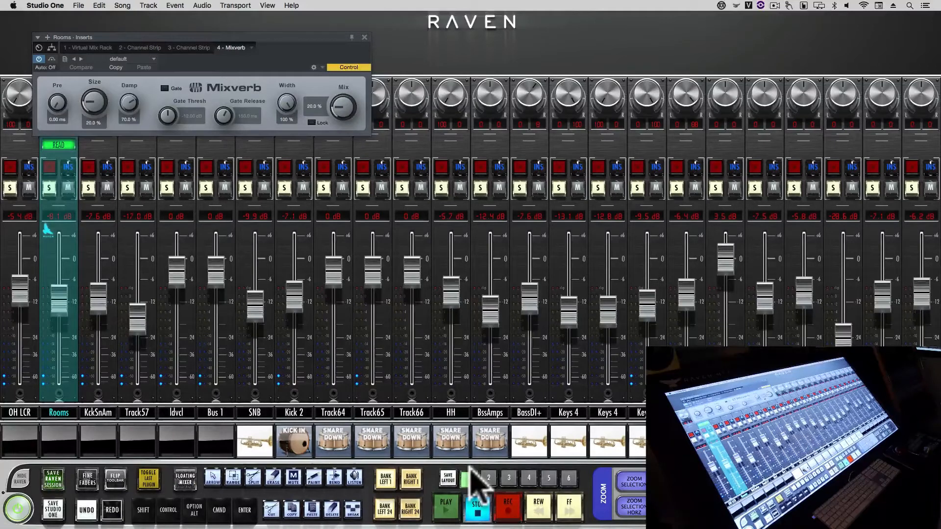
key("F3")
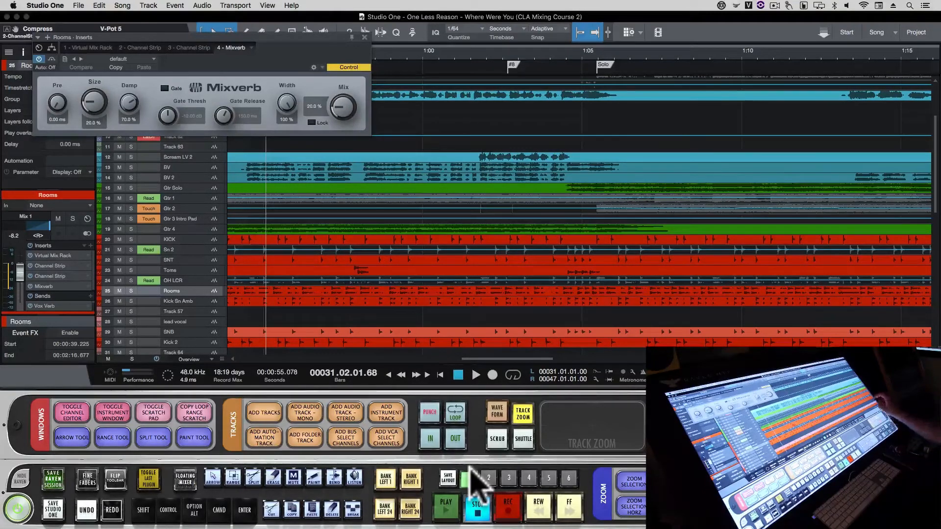
- Insert IR Maker on the Gtr Solo channel in the console and close its window
key("F3")
left_click(450, 92)
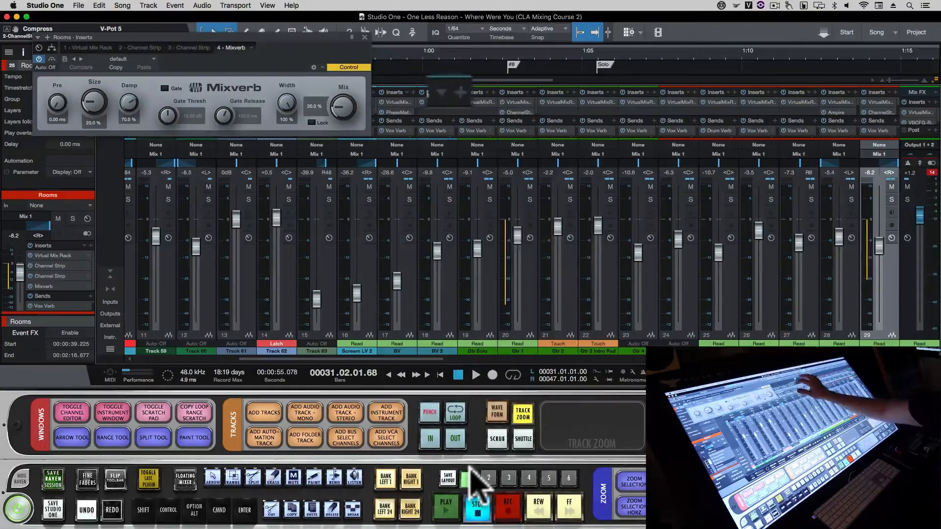
left_click(463, 92)
scroll(546, 255, "down", 5)
scroll(546, 255, "up", 1)
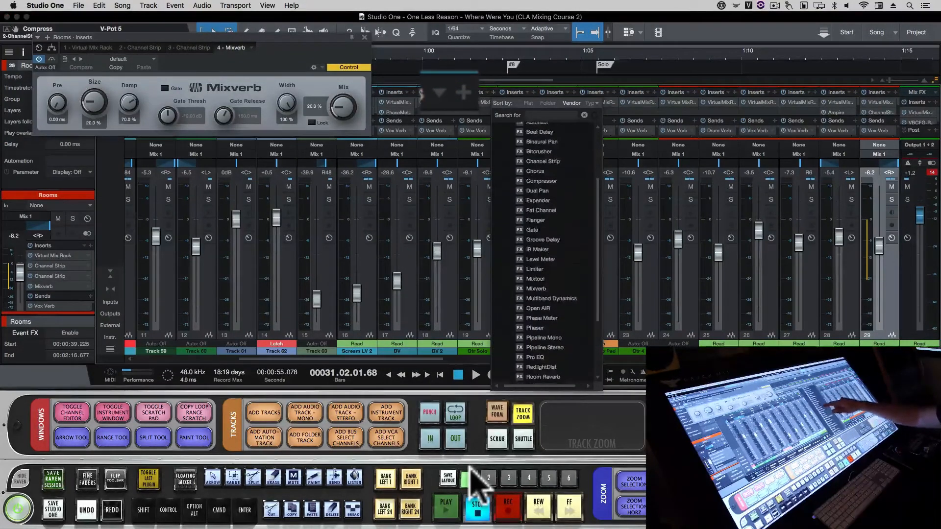
left_click(535, 231)
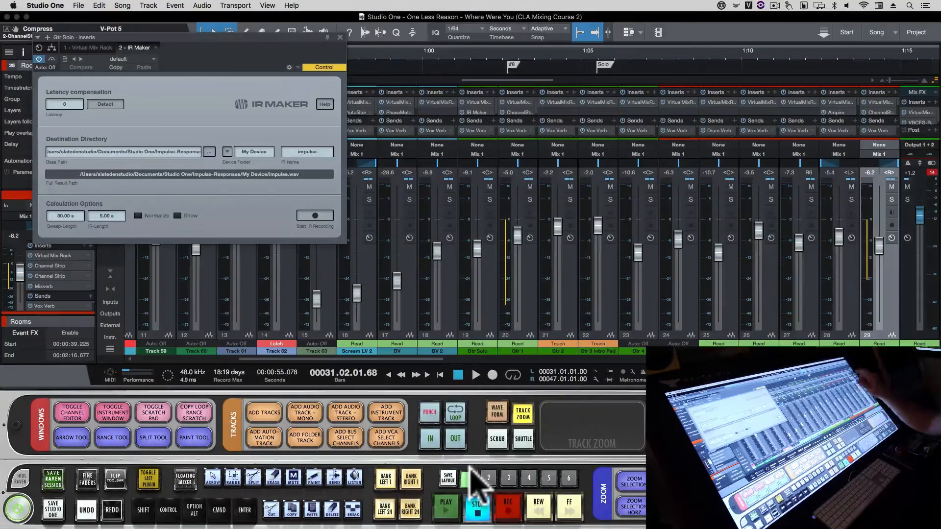
left_click(148, 479)
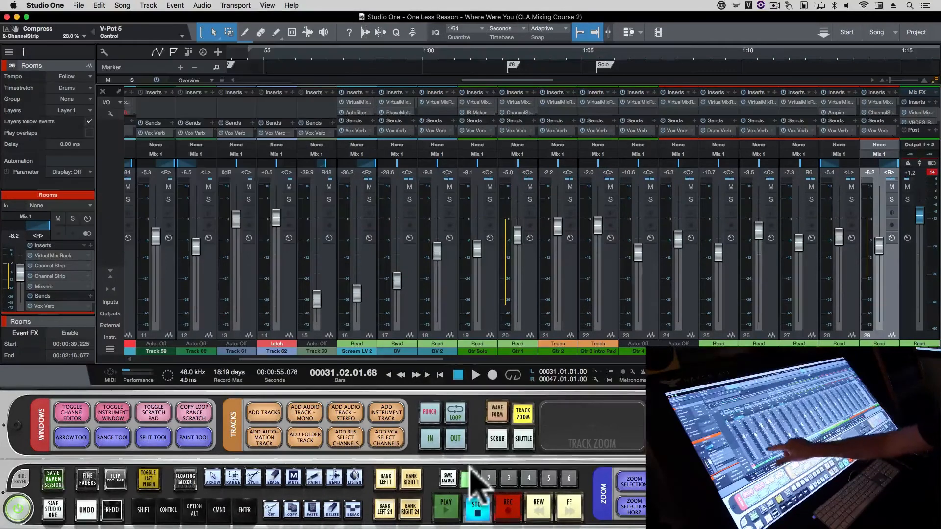
- Add Fat Channel XT to Track 61 with compressor release at 135 ms, then step to the next tracks
left_click(196, 145)
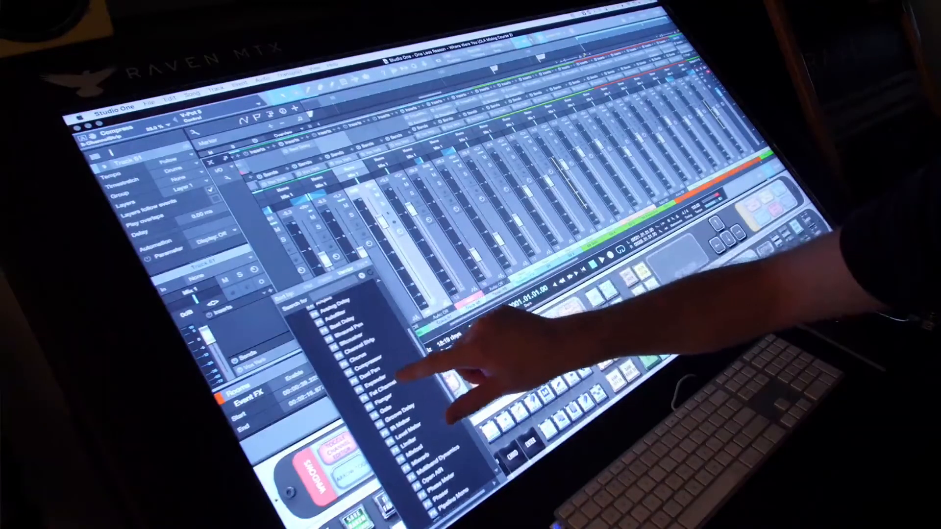
left_click(377, 377)
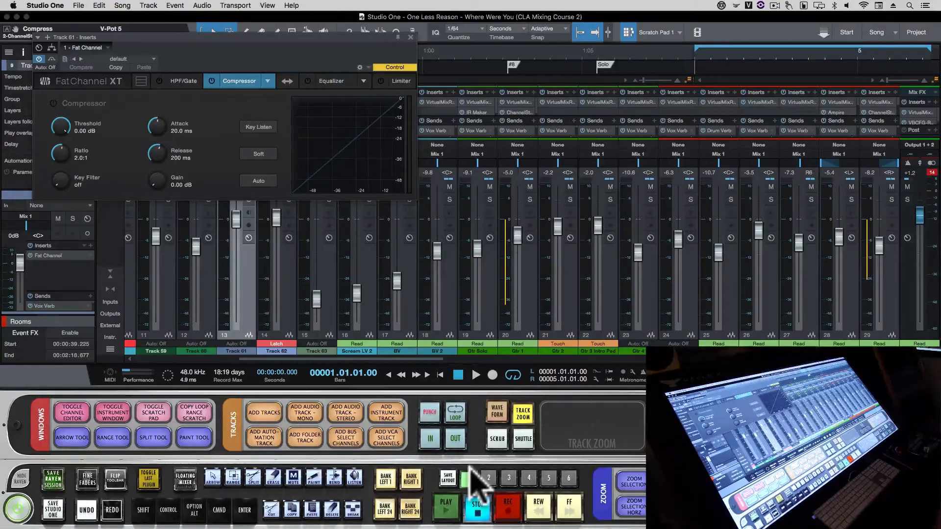
mouse_move(158, 154)
left_mouse_down()
mouse_move(158, 188)
mouse_move(158, 147)
mouse_move(158, 158)
left_mouse_up()
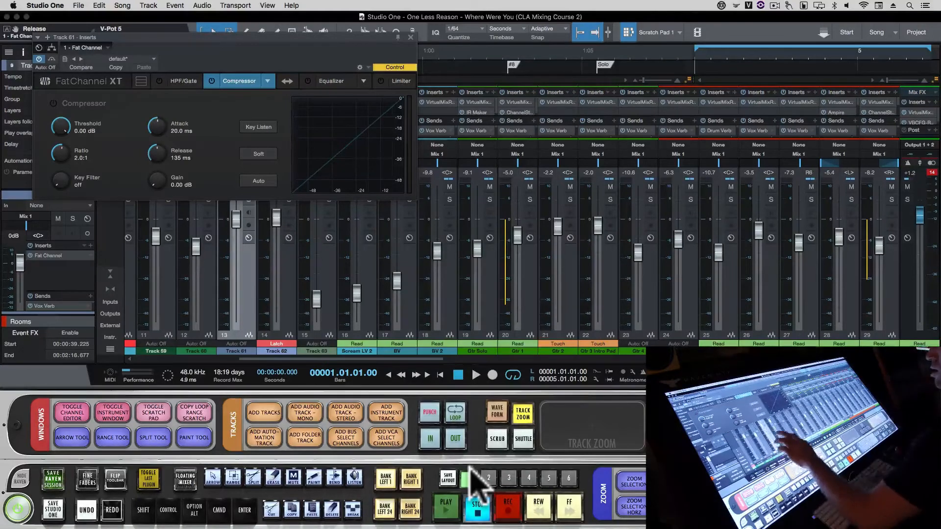
left_click(288, 237)
left_click(329, 237)
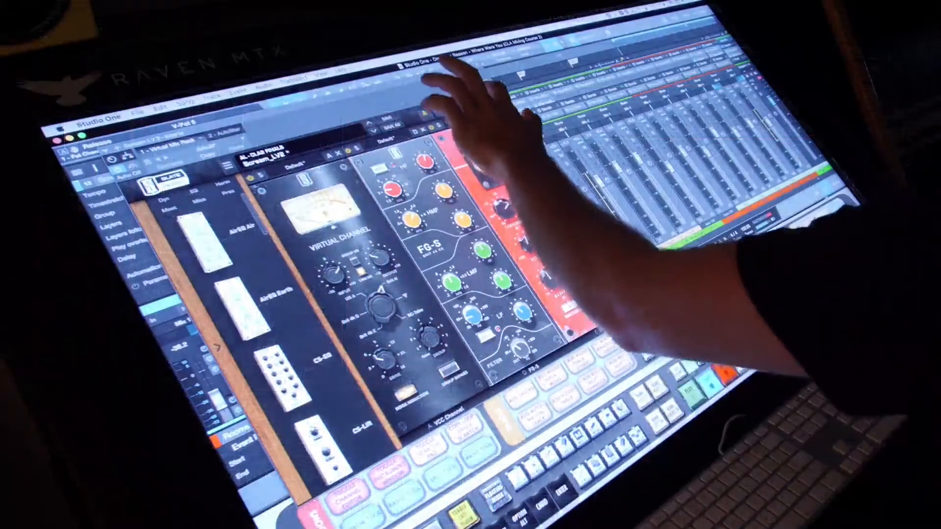
- Turn the Virtual Channel input/output knobs and the FG-S EQ mid frequency on Scream LV 2
left_click_drag(380, 257, 384, 223)
left_click_drag(389, 304, 351, 310)
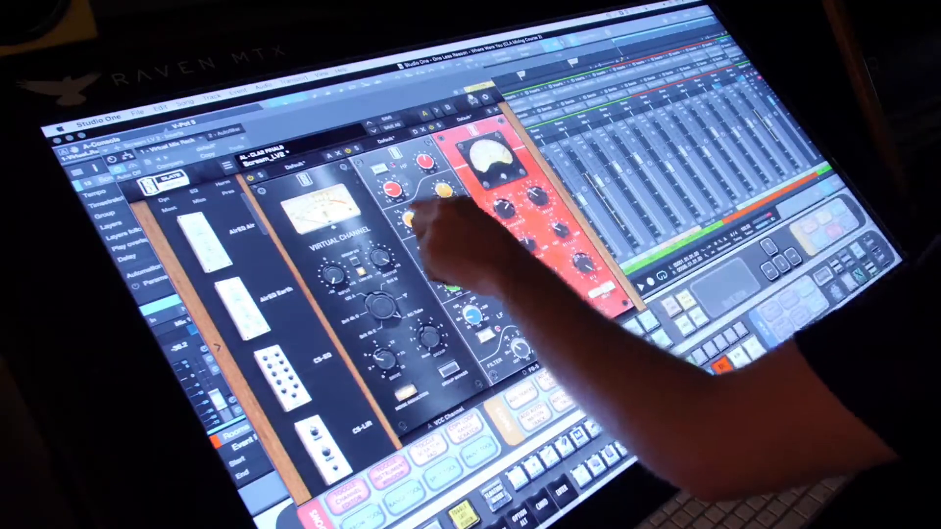
left_click(411, 219)
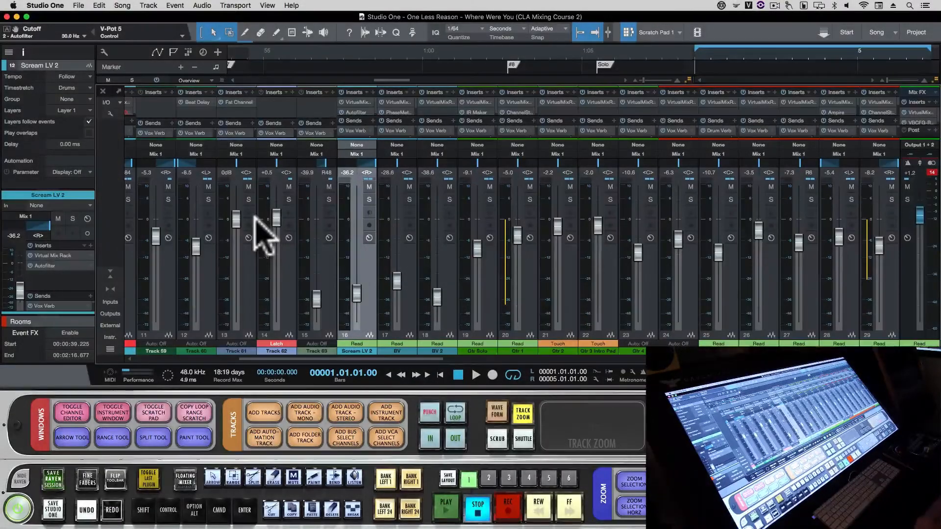
- Select Track 62 through Gtr 1 with SHIFT and lower them together by 0.3 dB
left_click(276, 351)
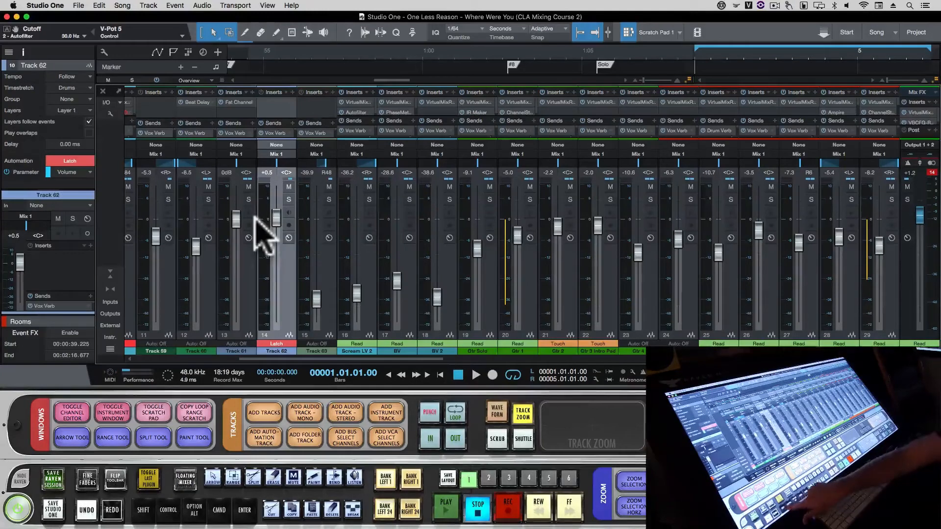
left_click(143, 510)
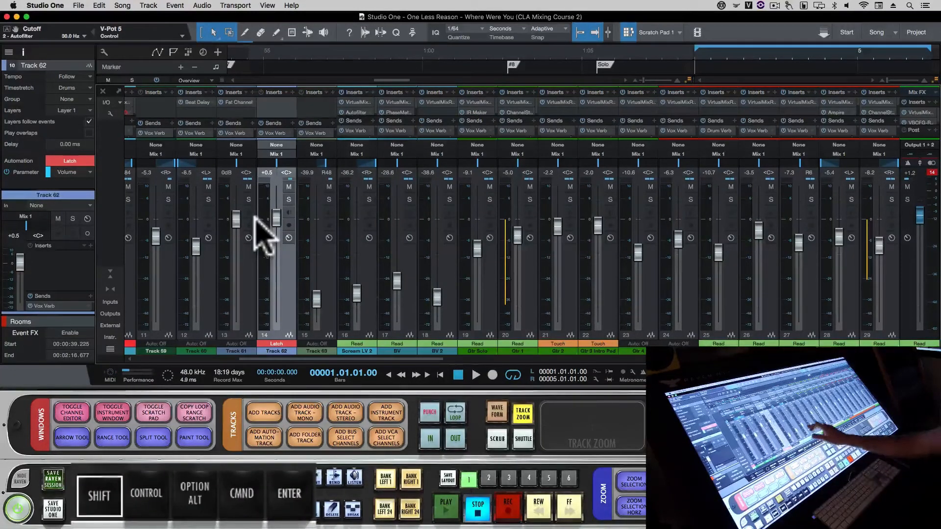
left_click(397, 351, "shift")
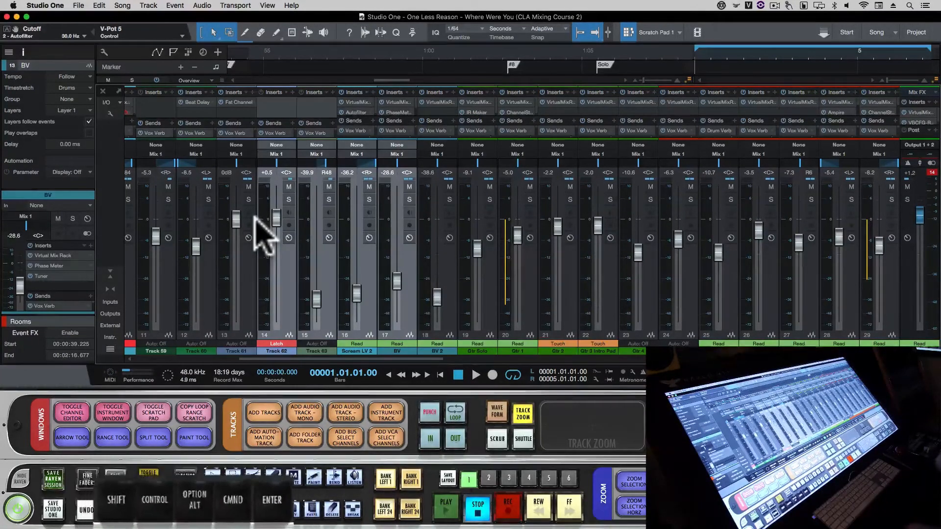
left_click(518, 351, "shift")
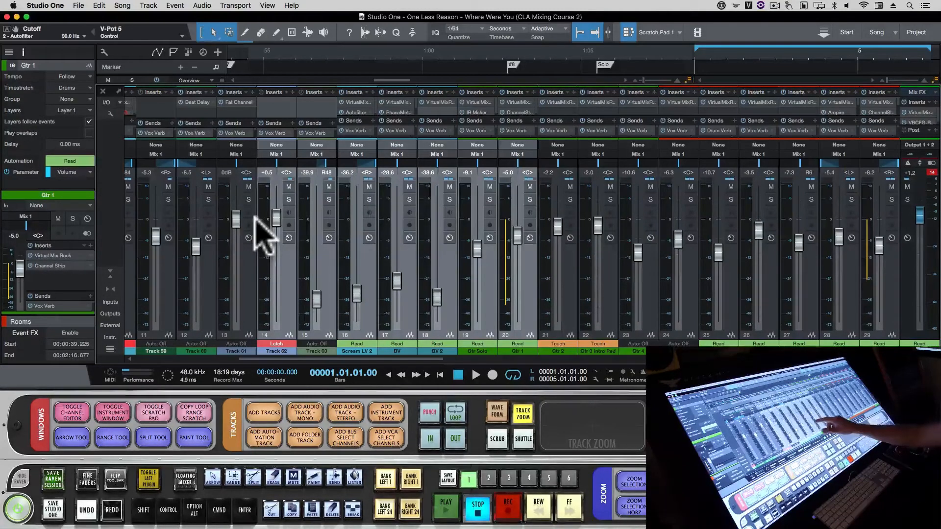
left_click_drag(518, 235, 517, 237)
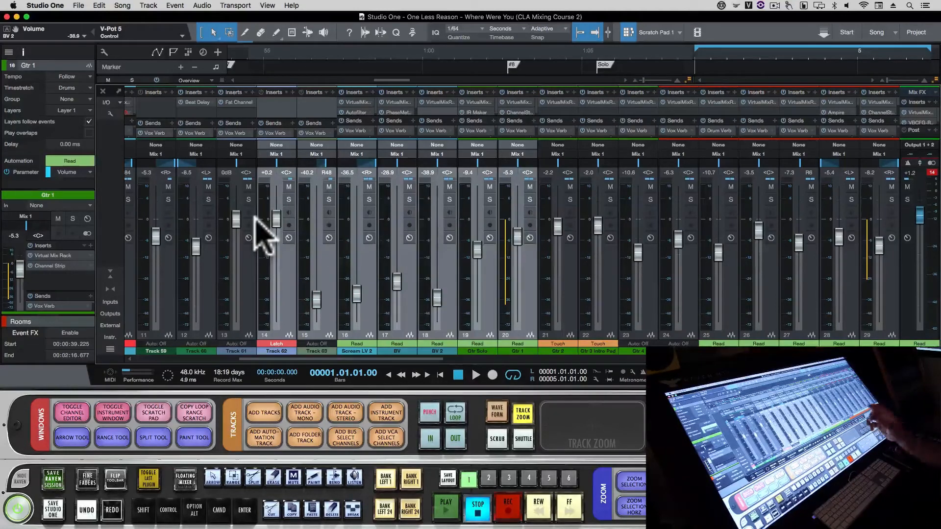
left_click(357, 351)
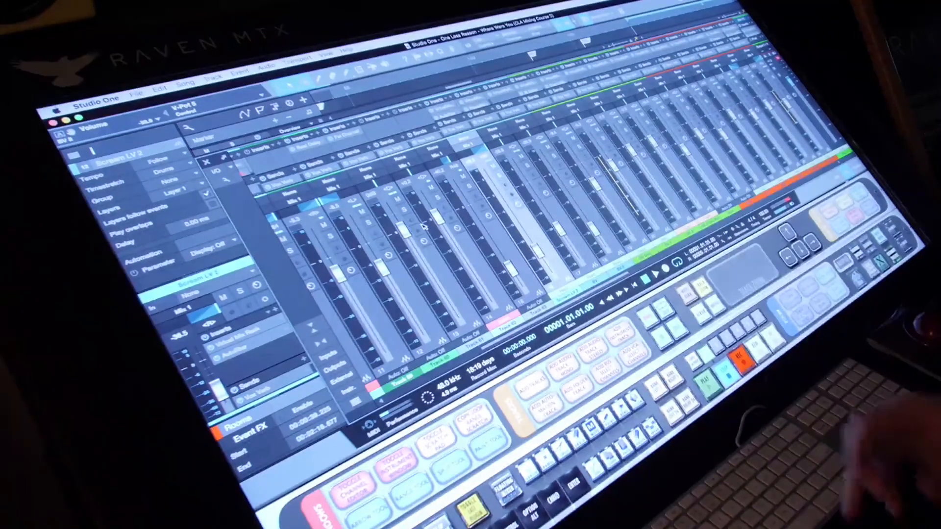
- Swipe solos and mutes across several channels on and off, then open the RAVEN fader mixer
left_click(470, 186)
left_click_drag(527, 165, 580, 146)
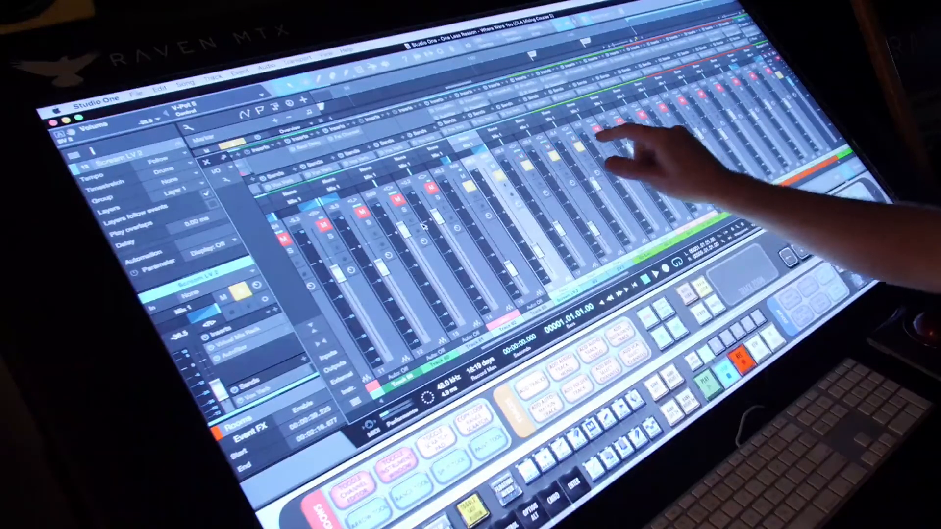
left_click_drag(469, 186, 580, 146)
left_click_drag(463, 176, 574, 139)
left_click_drag(462, 176, 574, 139)
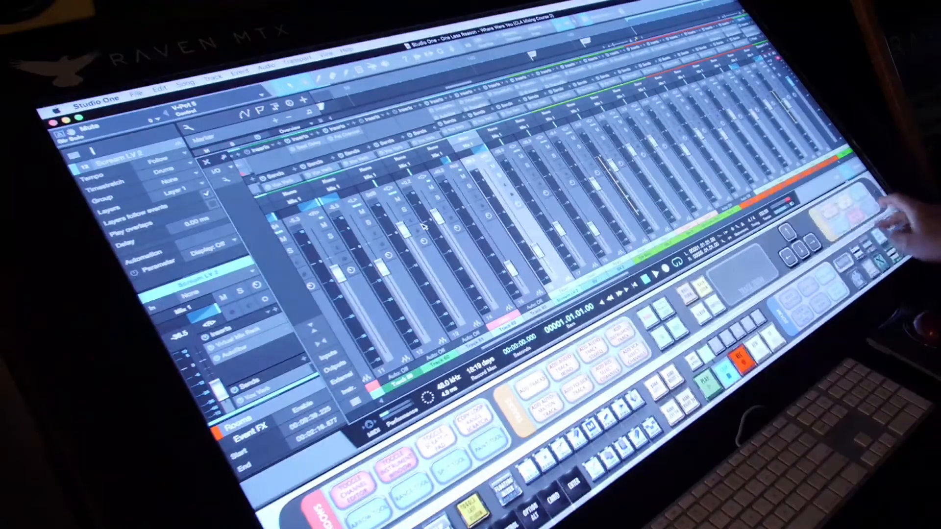
left_click(891, 223)
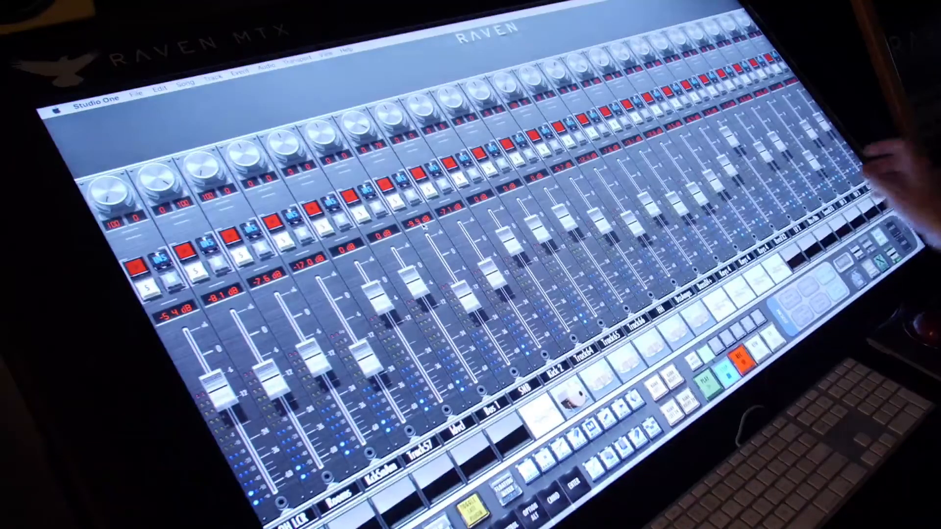
- Swipe solos on across two runs of channels, then clear them
left_click_drag(324, 227, 429, 191)
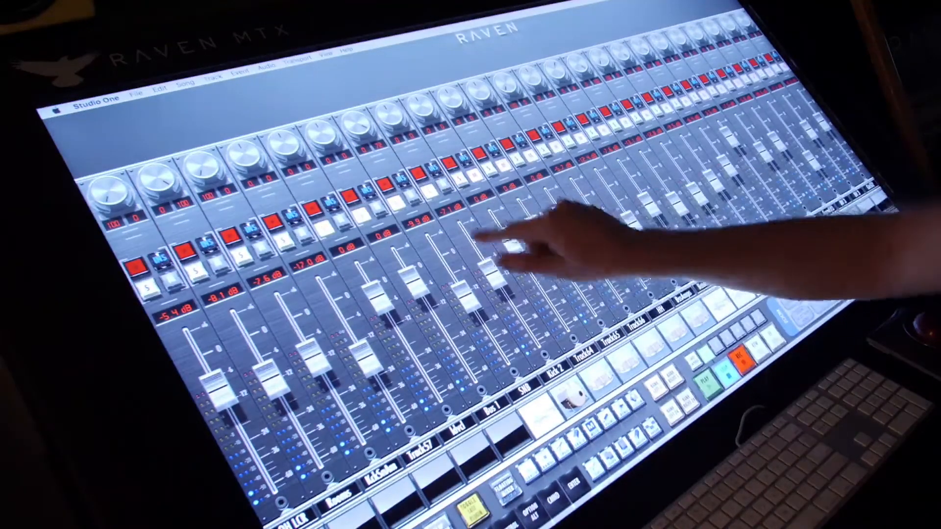
left_click_drag(543, 151, 658, 111)
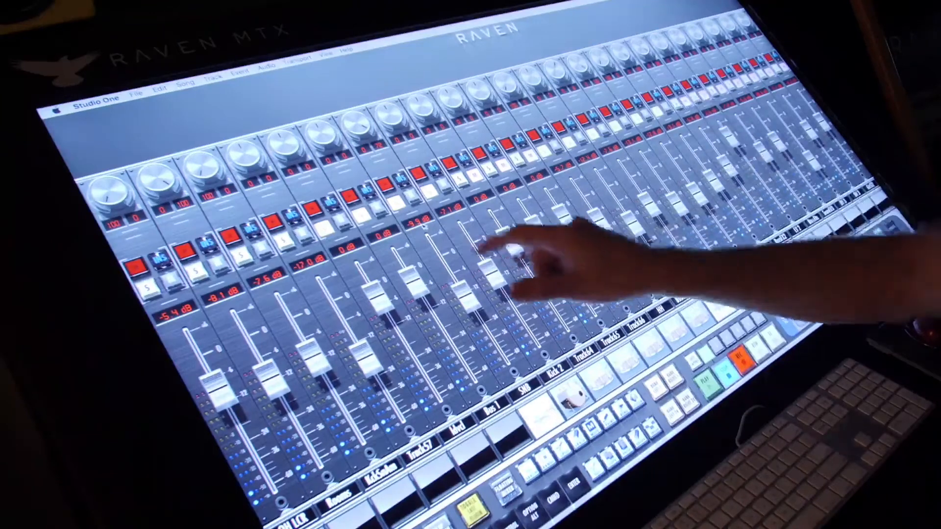
left_click_drag(323, 228, 429, 190)
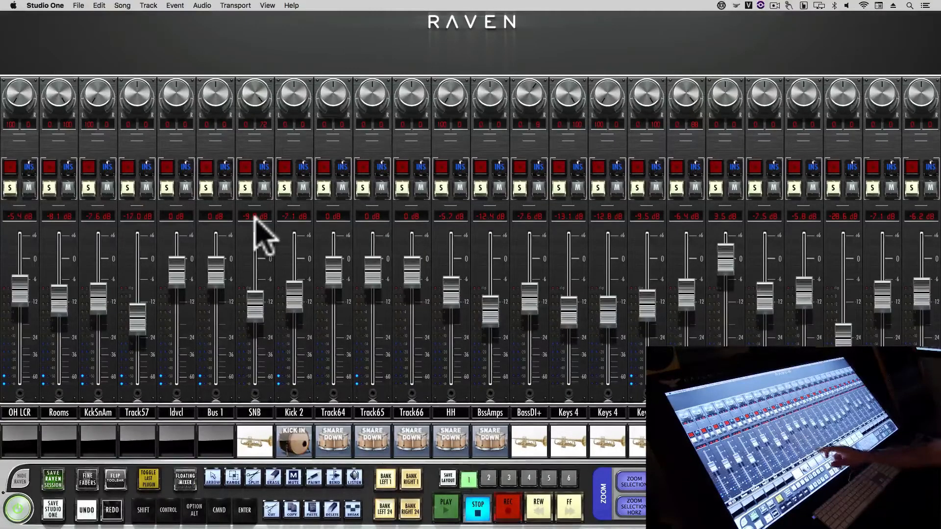
- Set Track64's automation mode to Write and hide the RAVEN mixer
left_click(334, 413)
left_click(333, 143)
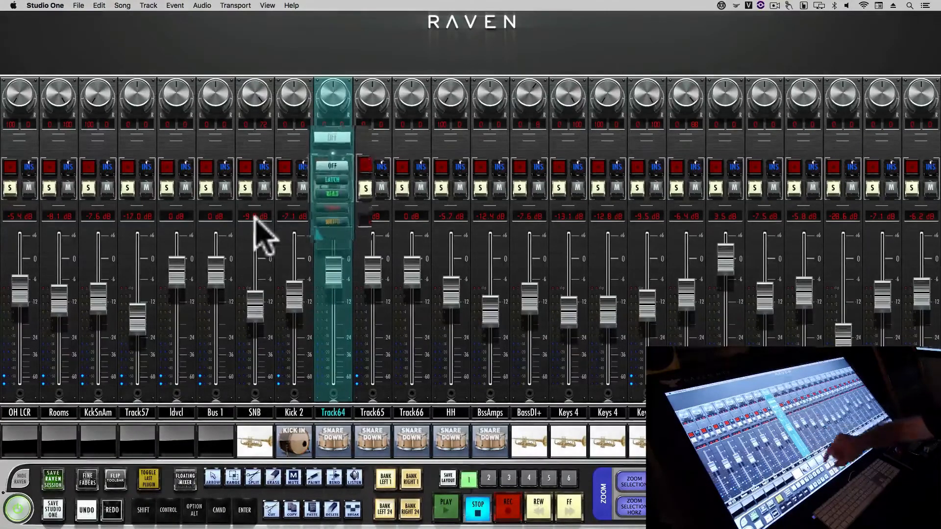
left_click(328, 247)
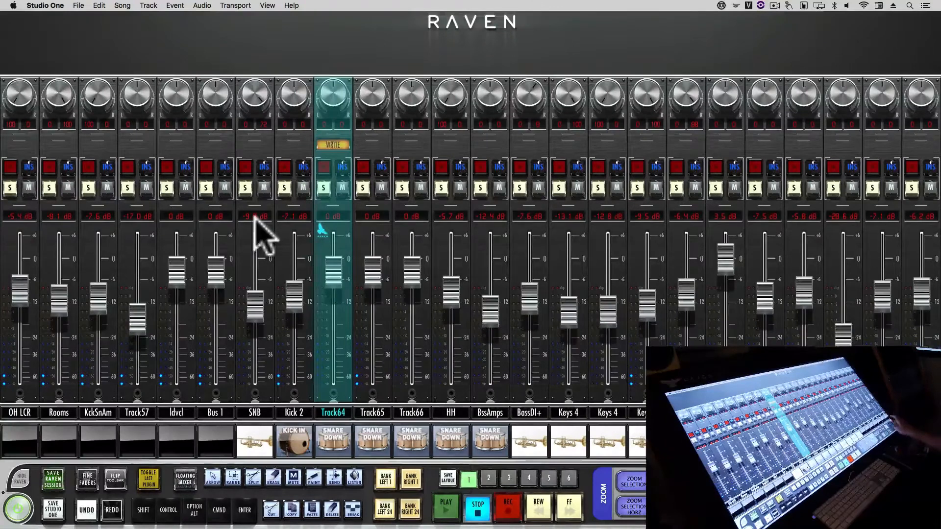
left_click(922, 478)
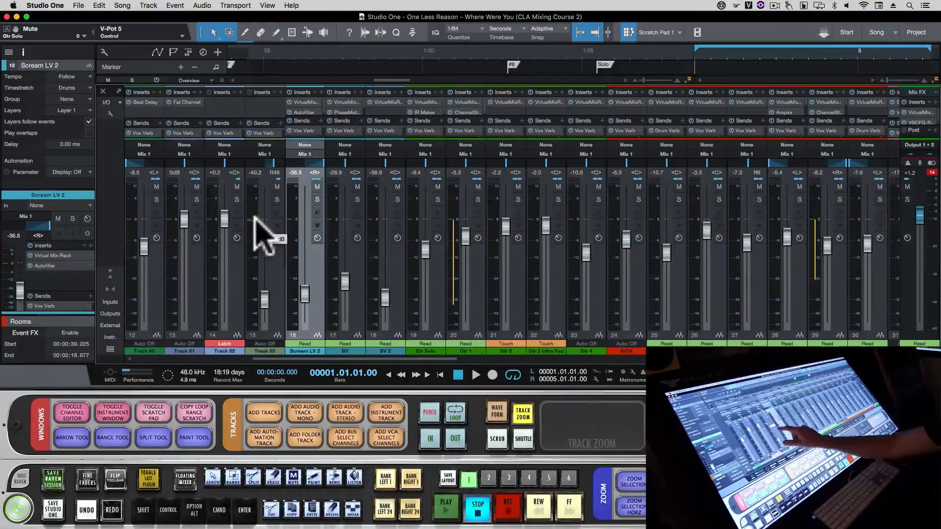
- Select Track 63 through BV 2 and set their automation mode to Write
left_click(263, 234)
left_click(386, 235, "shift")
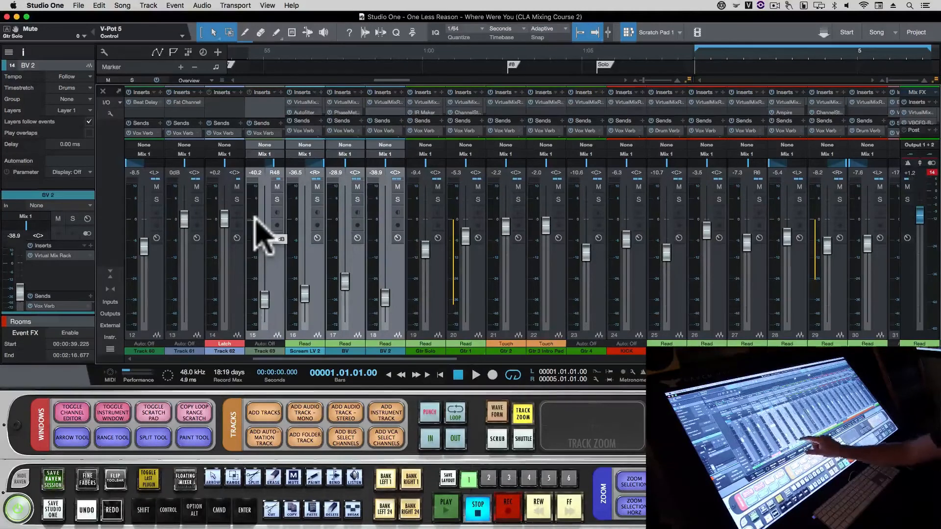
left_click(305, 343)
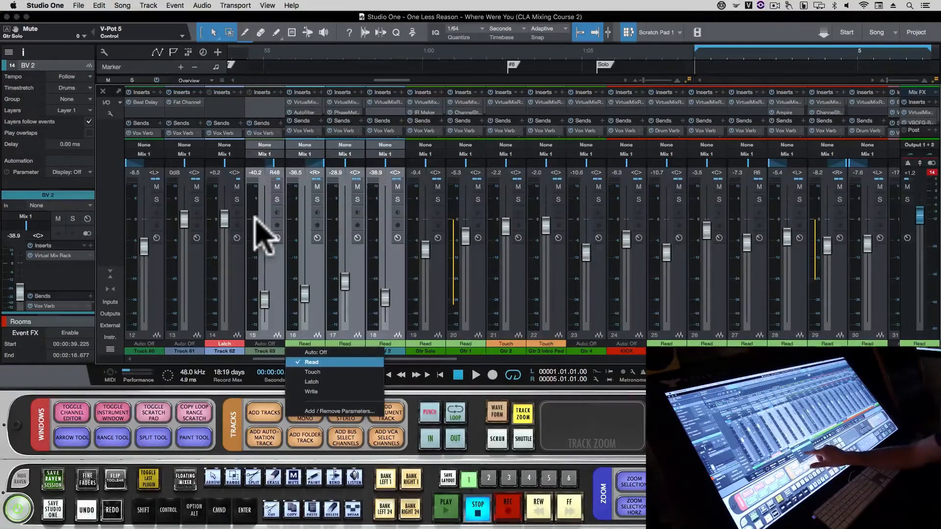
left_click(311, 391)
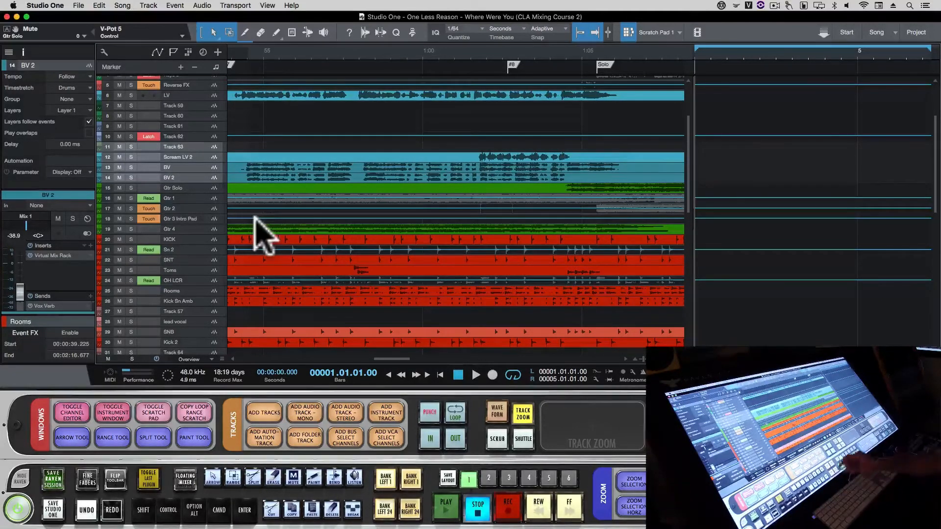
- Switch to the Paint tool with the 5 shortcut to draw automation by hand
key("5")
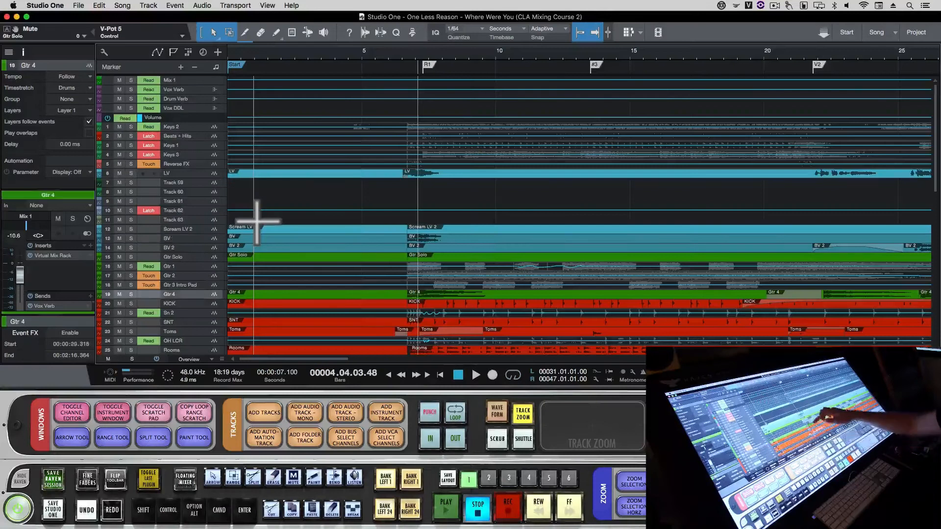
- Select the Kick 2 track and the second SNB event
left_click(256, 225)
scroll(255, 221, "down", 2)
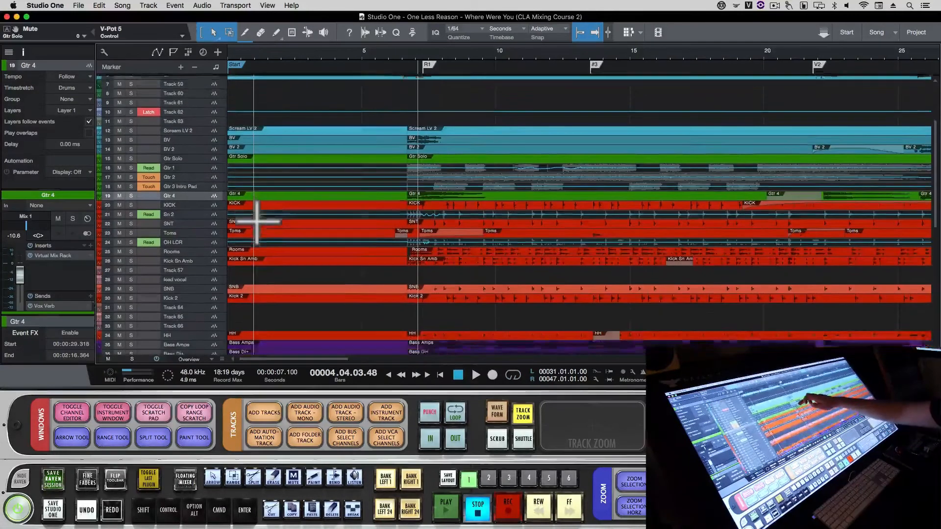
scroll(256, 221, "down", 3)
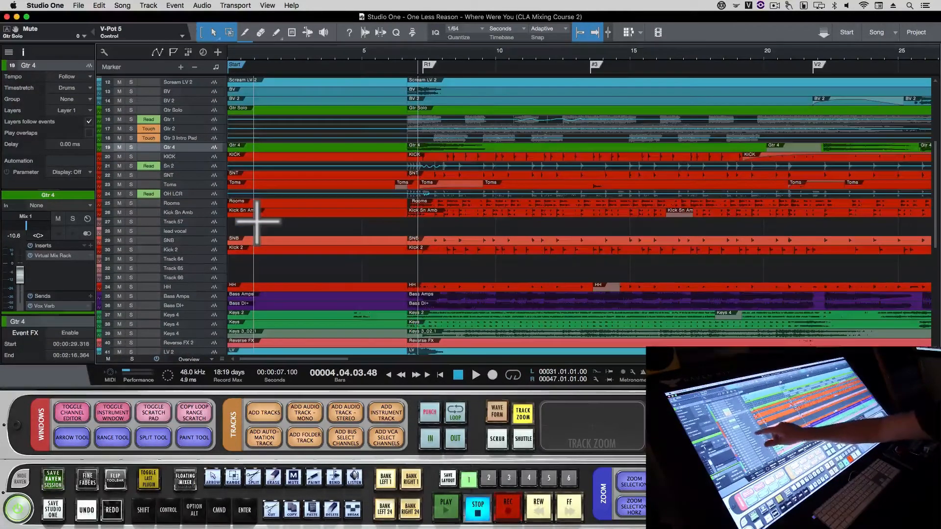
left_click(169, 249)
scroll(256, 222, "up", 5)
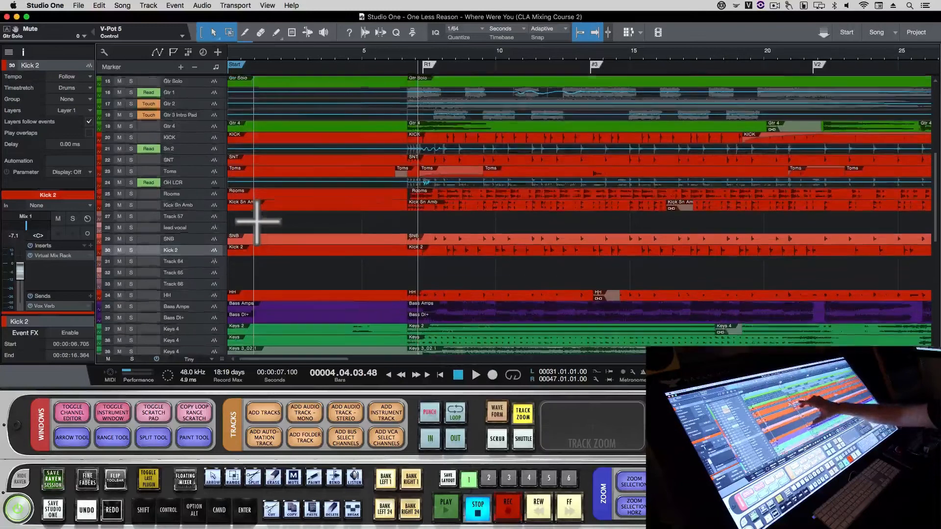
scroll(258, 222, "up", 1)
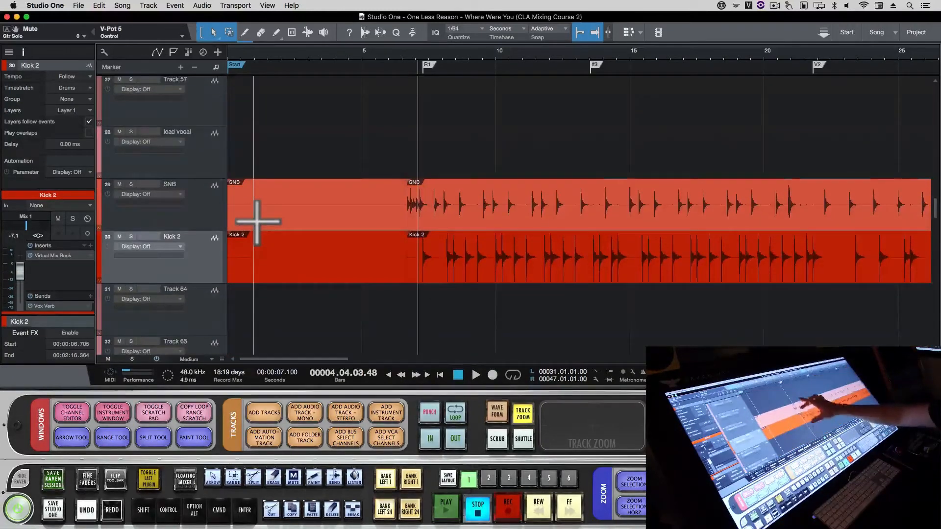
left_click(471, 212)
- Drag the Kick 2 event later to leave a gap, then open it in the audio editor
scroll(257, 222, "up", 5)
scroll(256, 222, "up", 5)
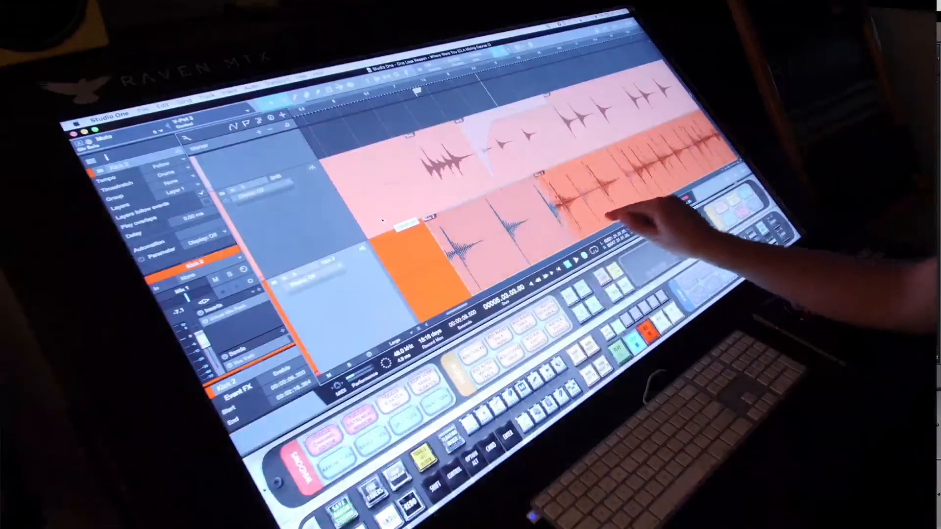
left_click_drag(608, 216, 479, 256)
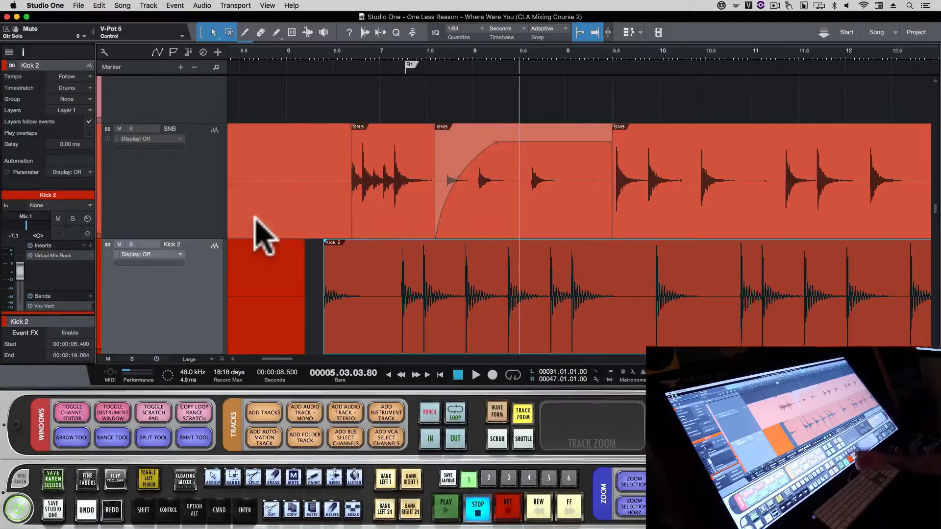
key("F2")
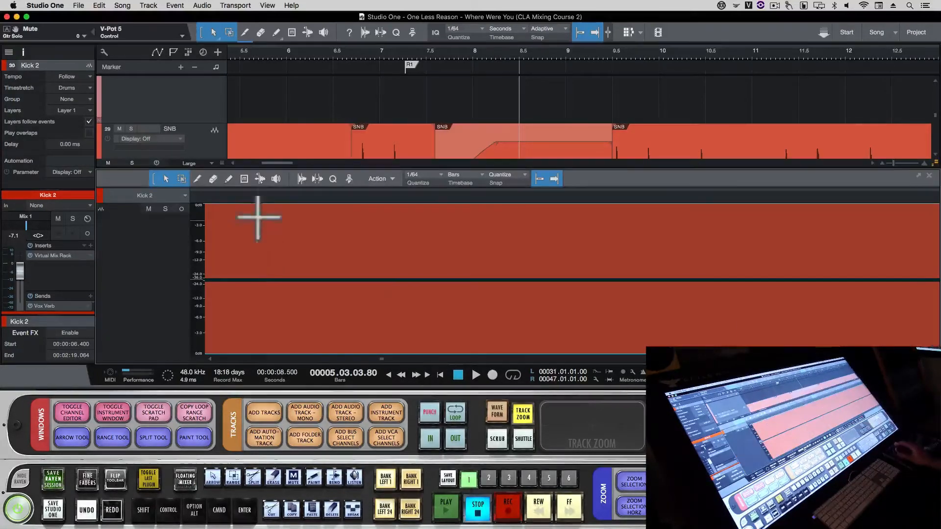
- In an enlarged editor, lengthen and curve Kick 2's fade-in, then close the editor
left_click_drag(329, 122, 330, 84)
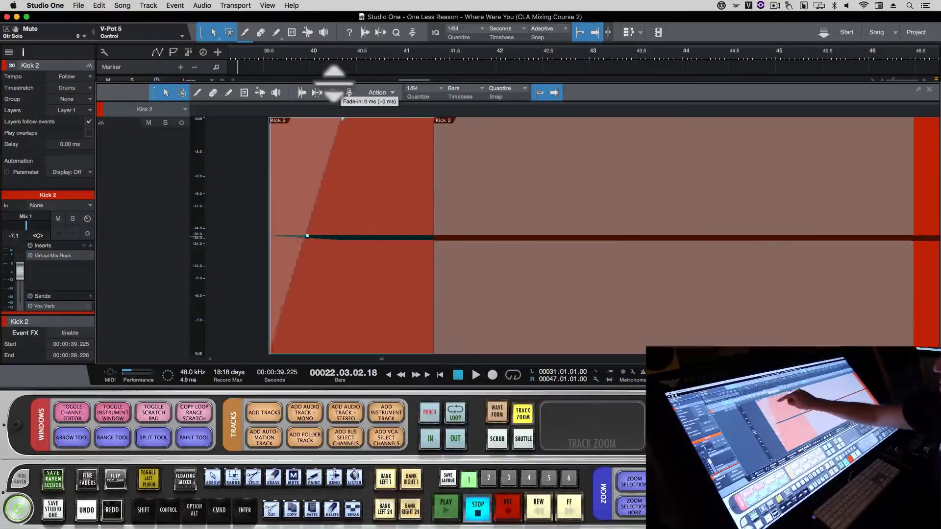
left_click_drag(343, 119, 404, 119)
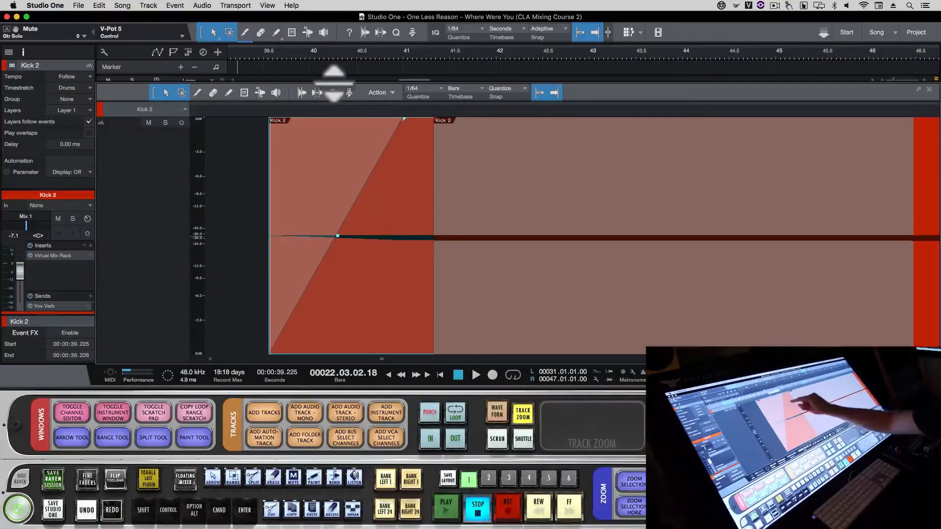
left_click_drag(337, 236, 338, 189)
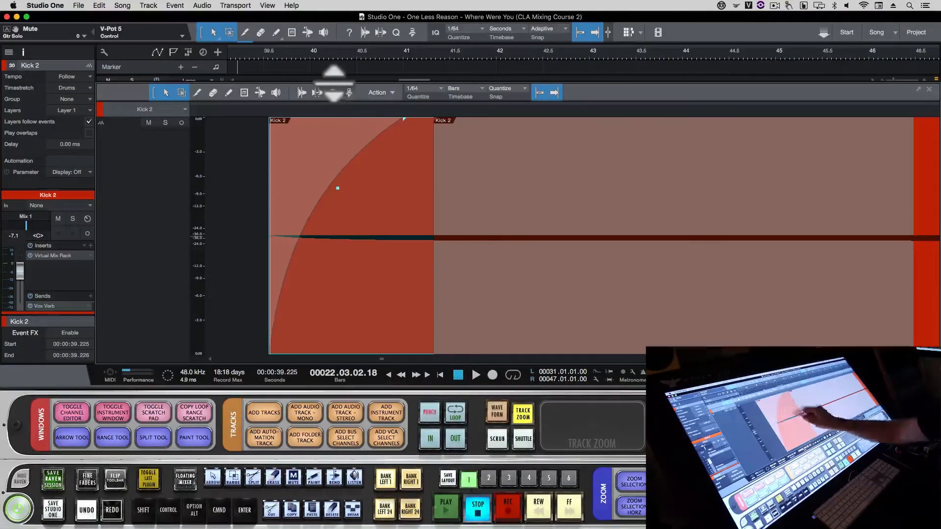
key("F2")
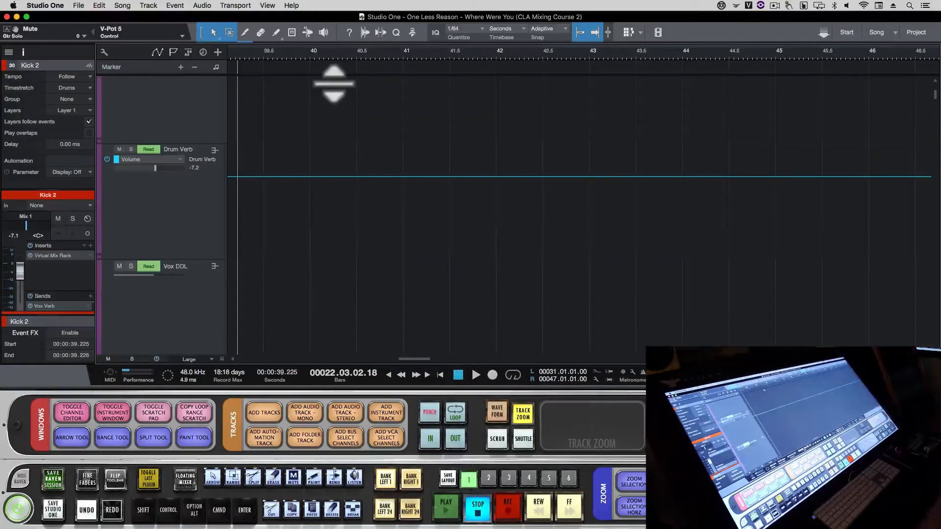
scroll(334, 83, "down", 3)
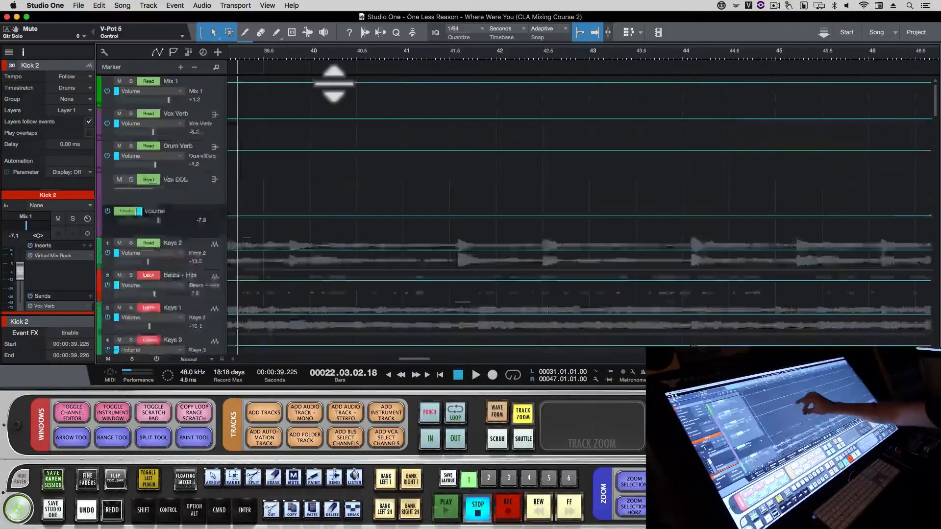
- Set Track 59's automation display to Volume and switch to the Paint tool
left_click(184, 281)
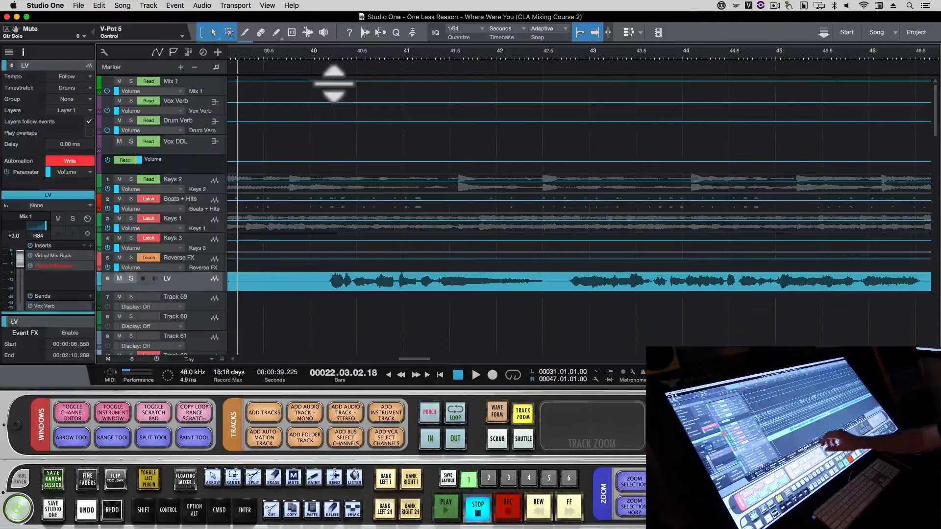
scroll(333, 83, "up", 3)
left_click(196, 289)
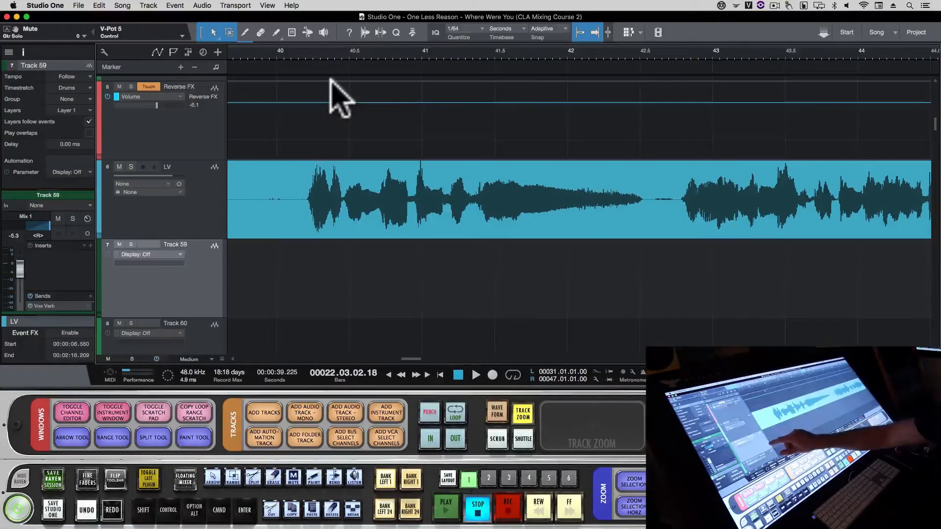
left_click(150, 255)
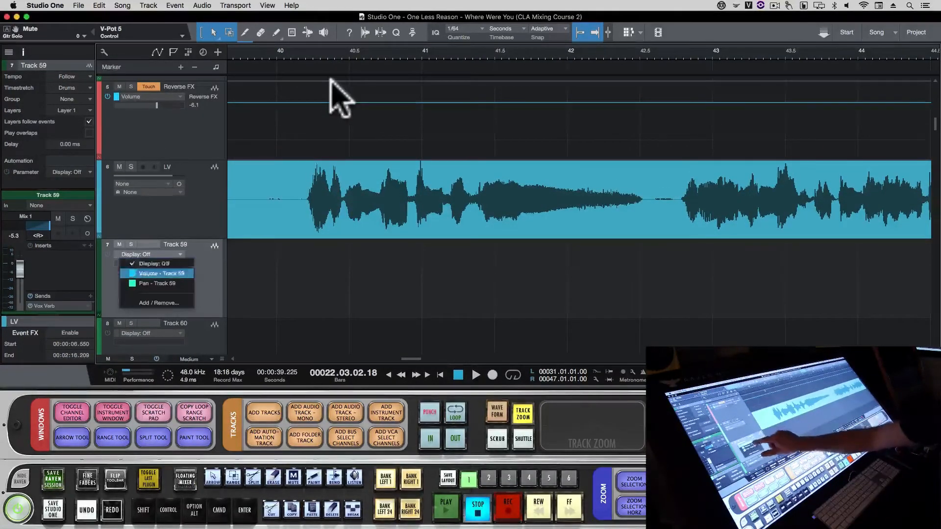
left_click(147, 273)
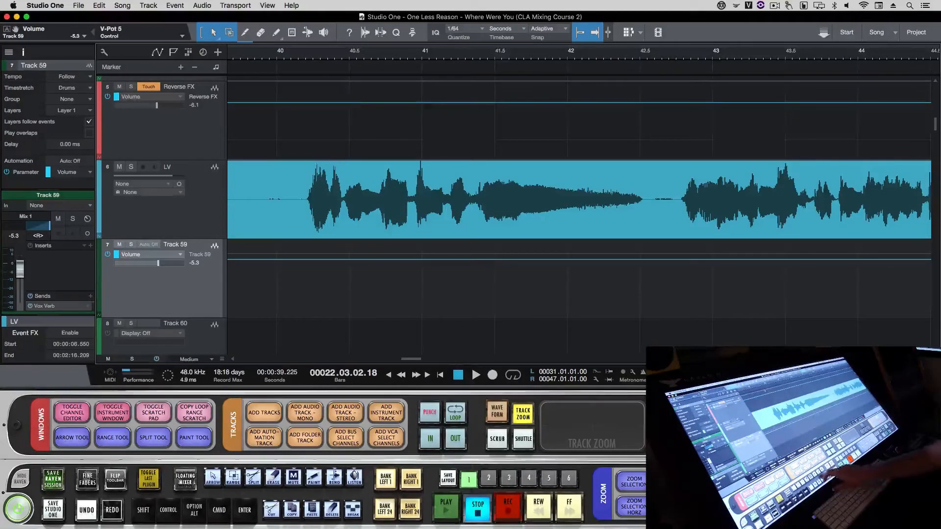
key("5")
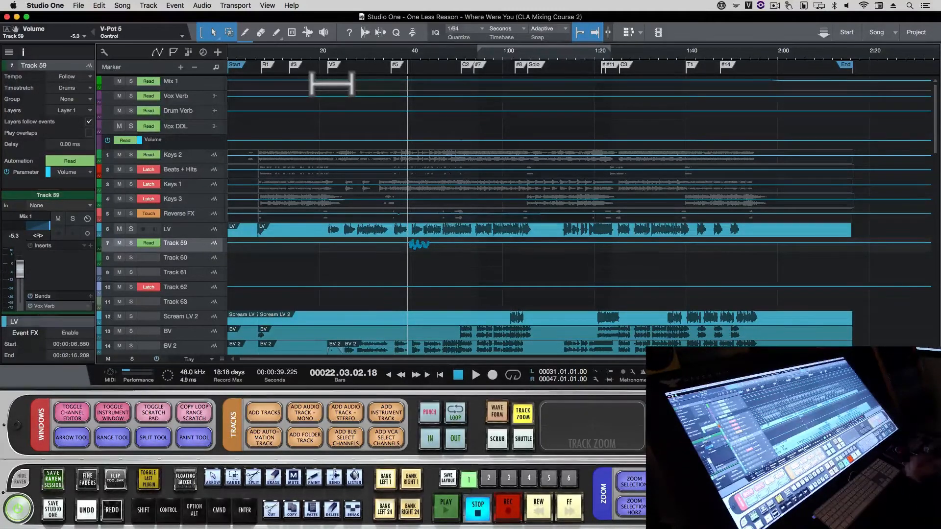
- Bring up and reposition the floating Raven toolbar, toggling memory-location mode on and off
left_click(922, 478)
left_click_drag(252, 289, 571, 355)
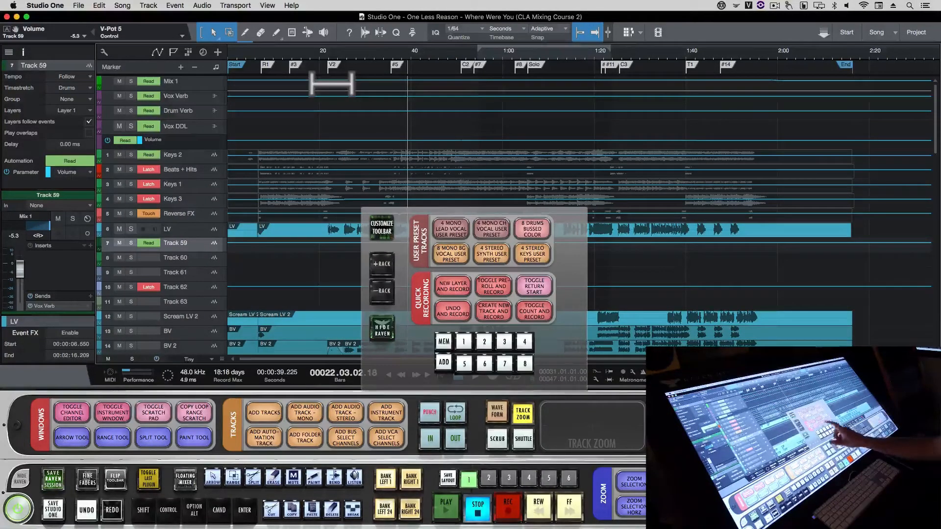
left_click(443, 342)
left_click(407, 335)
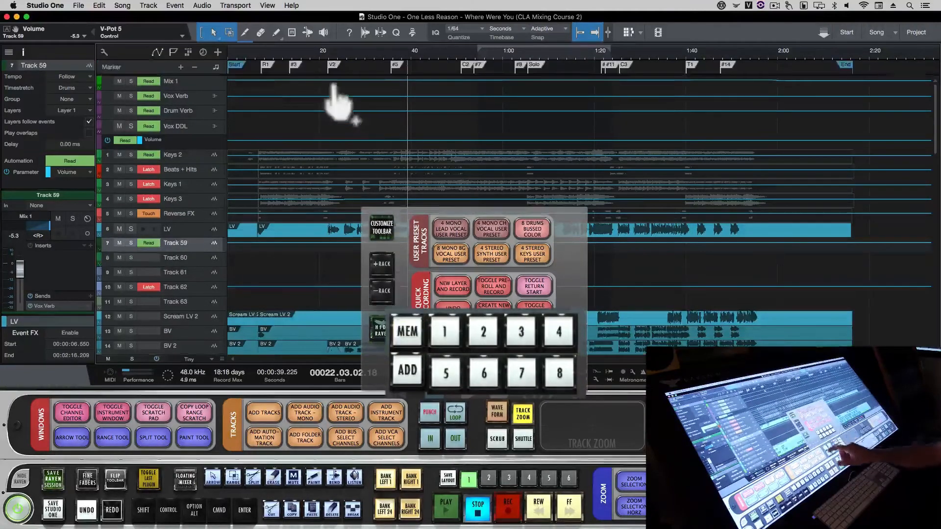
left_click(407, 332)
left_click(407, 332)
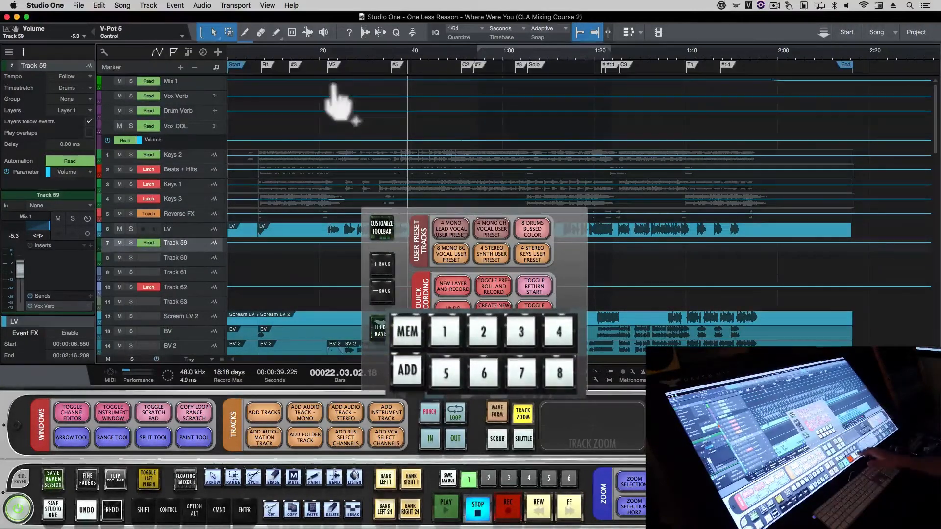
- Fast-forward, add a new marker at the playhead, then rewind to the song start
left_click(569, 507)
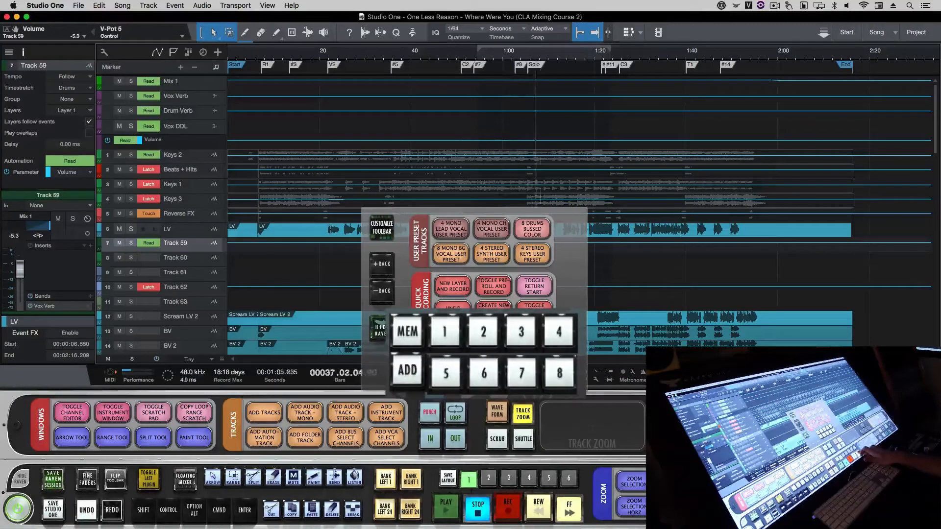
left_click(407, 371)
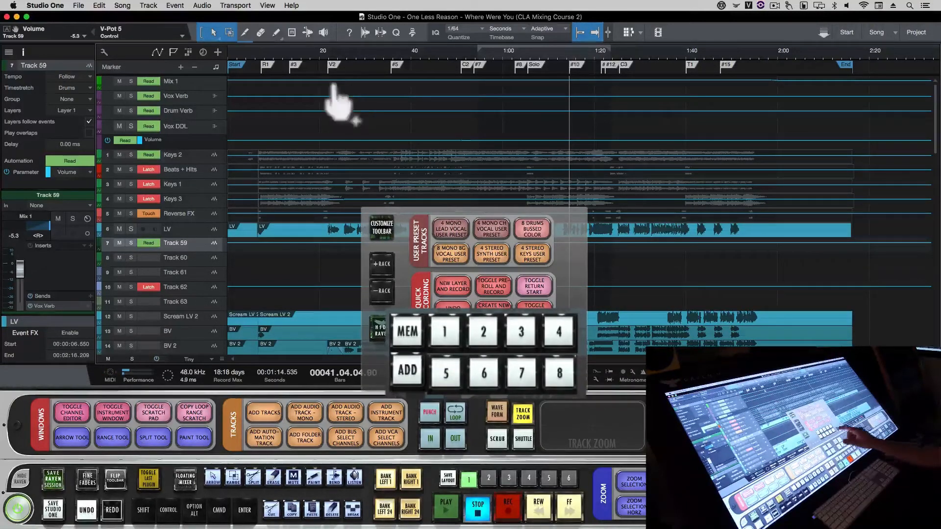
left_click(538, 508)
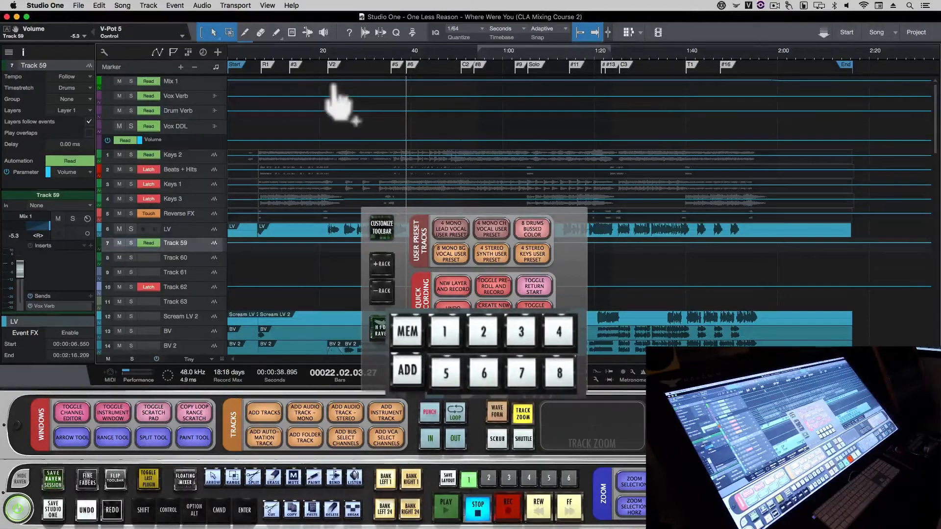
left_click(444, 332)
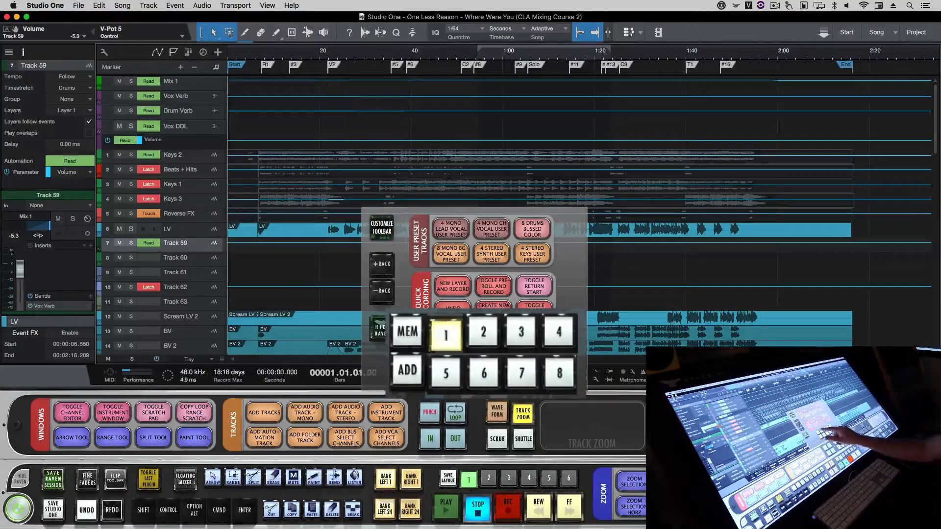
- Jump the playhead through the next markers and to markers 5 and 8, then switch views with F3
left_click(521, 332)
left_click(558, 332)
left_click(446, 373)
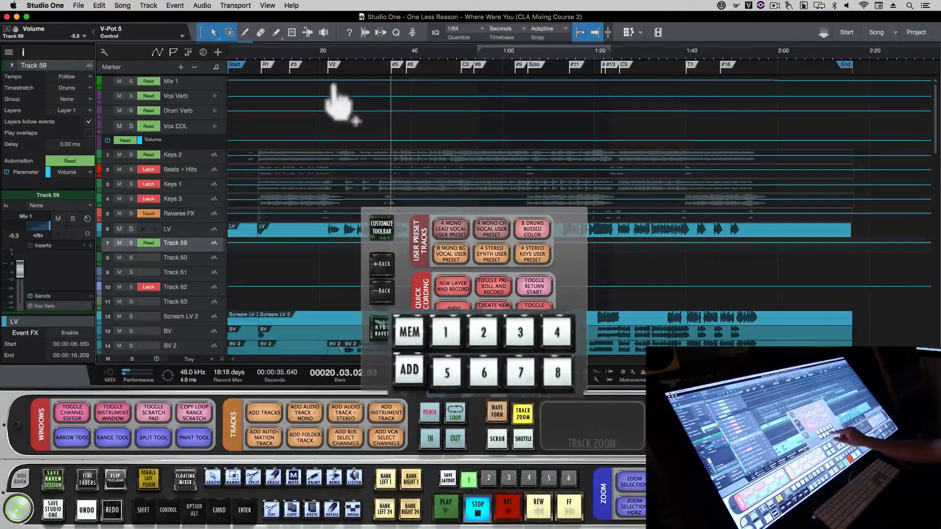
left_click(558, 373)
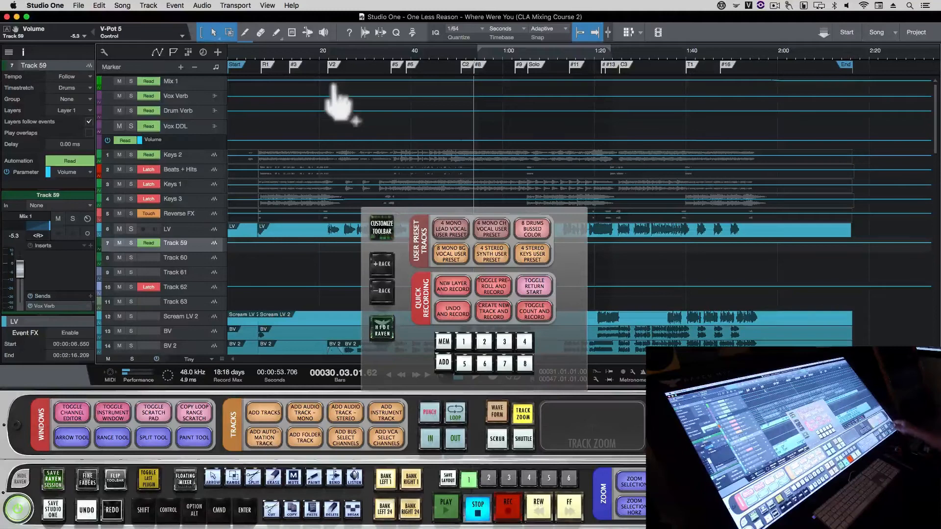
key("F3")
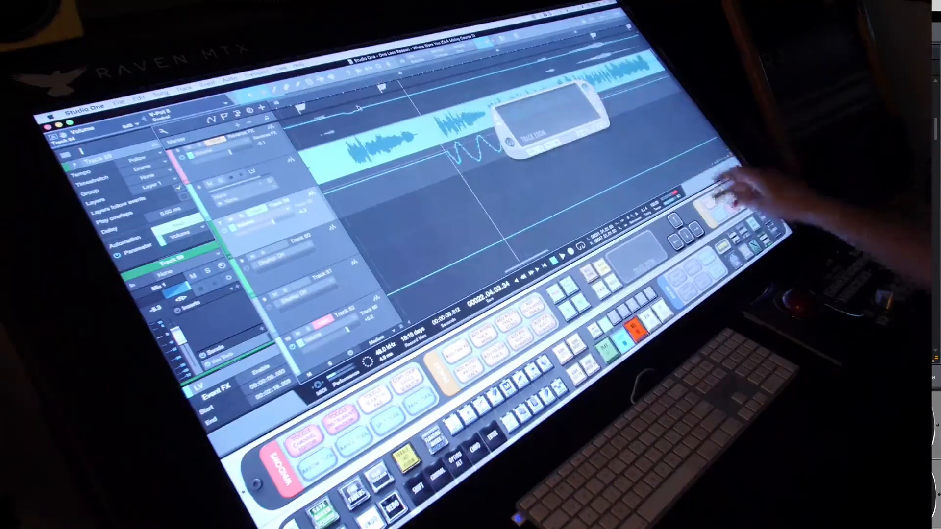
- Shrink the track waveforms, then scrub the playhead from bar 22 to 25
left_click(723, 246)
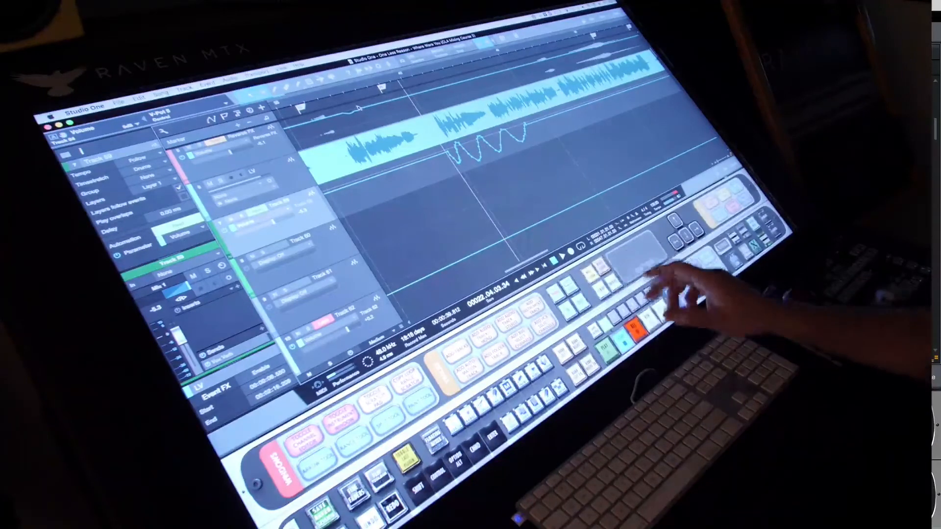
left_click_drag(632, 239, 636, 258)
left_click(614, 283)
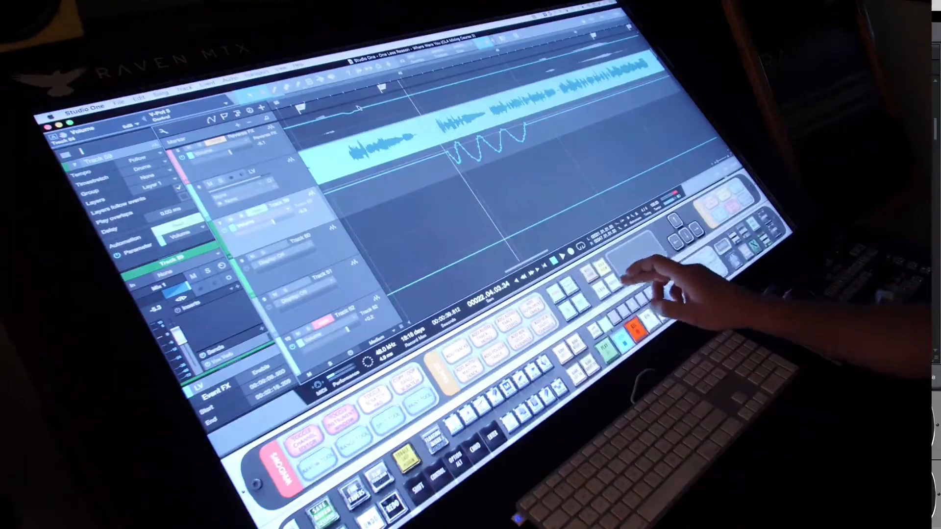
left_click_drag(632, 248, 650, 276)
left_click(611, 284)
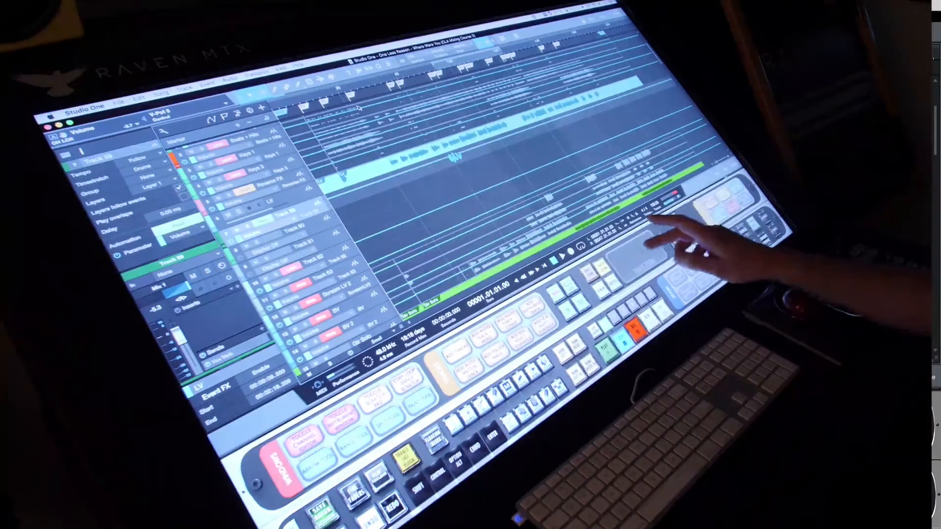
- Enlarge the arrangement tracks so only a few, including KICK, fill the view
left_click_drag(626, 220, 656, 286)
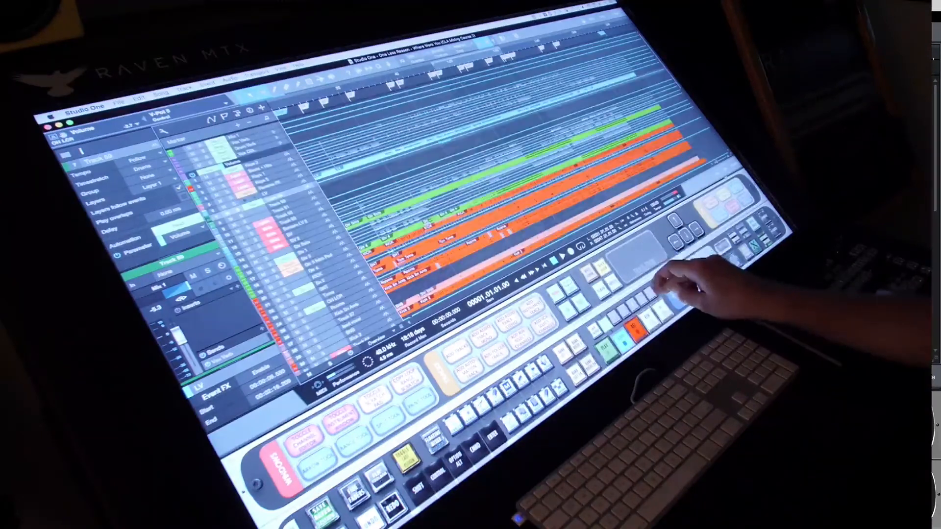
left_click(342, 267)
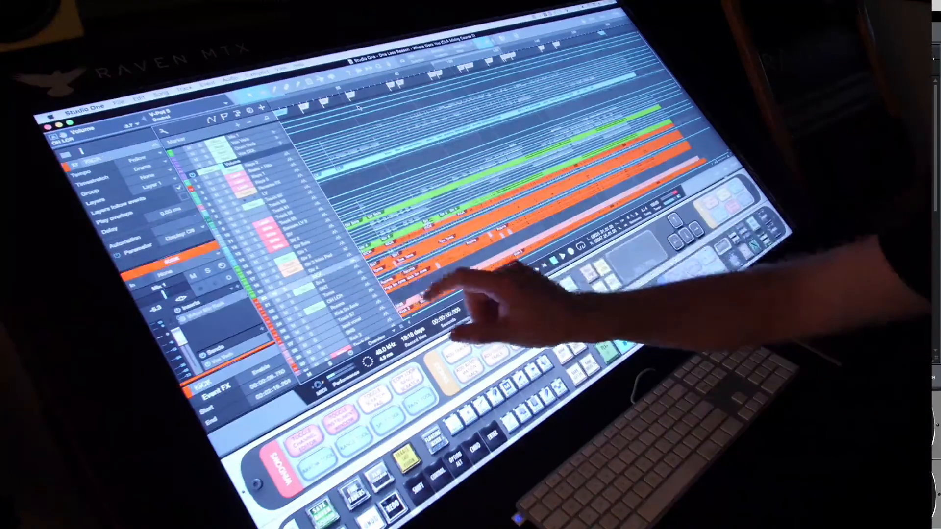
left_click_drag(638, 255, 564, 98)
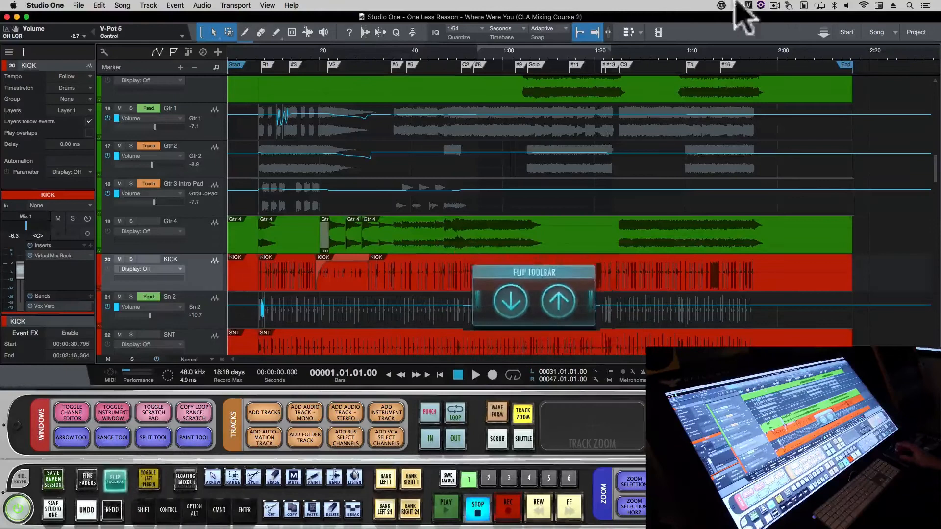
- Save the Studio One song and the current Raven session from the Raven panel
left_click(512, 301)
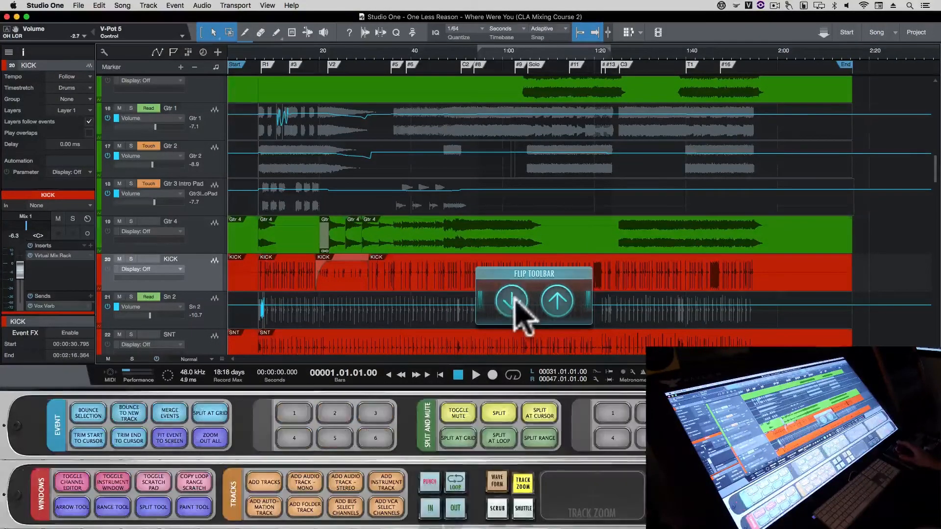
left_click(512, 301)
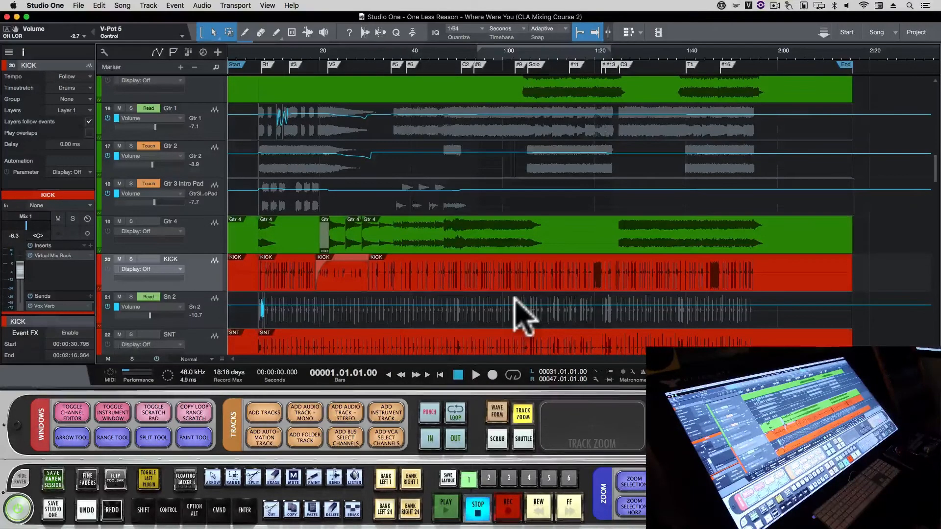
left_click(53, 509)
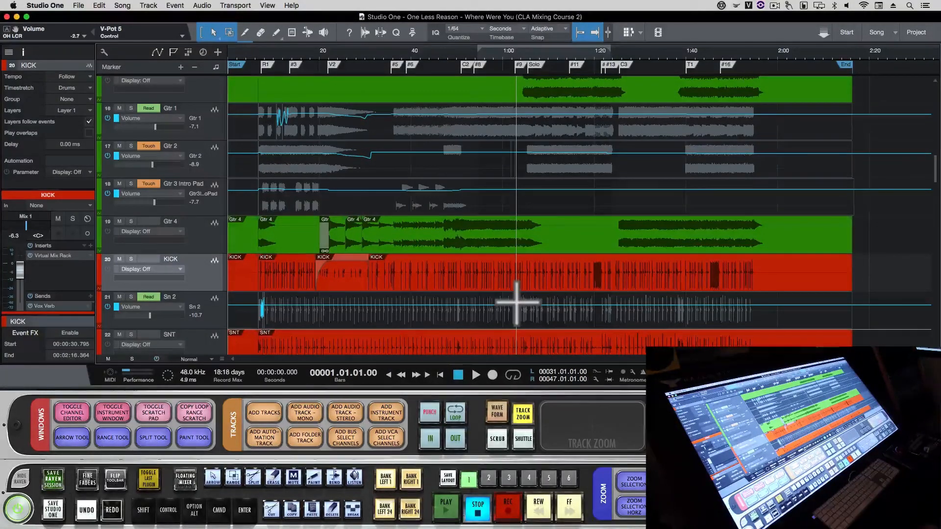
left_click(53, 479)
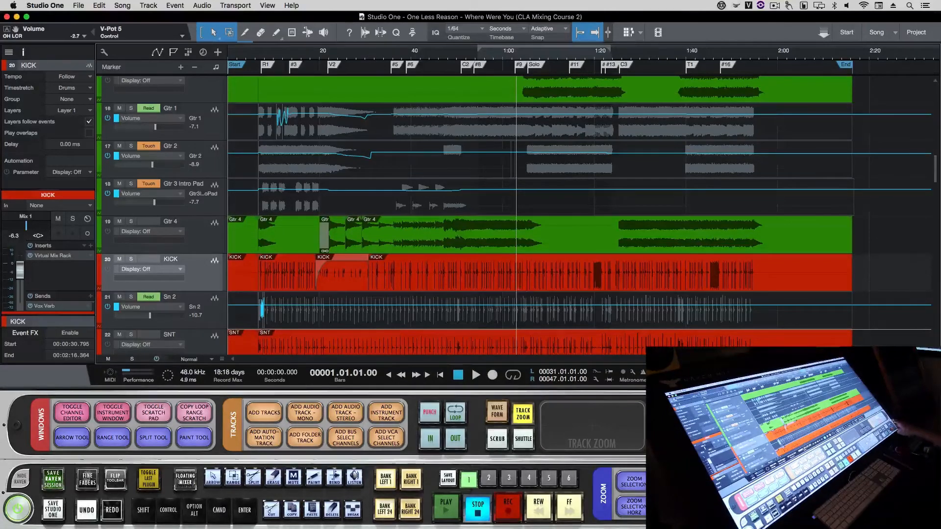
- In customize mode, move the 1-6 module up a row and the EVENT module into the empty row
key("super+e")
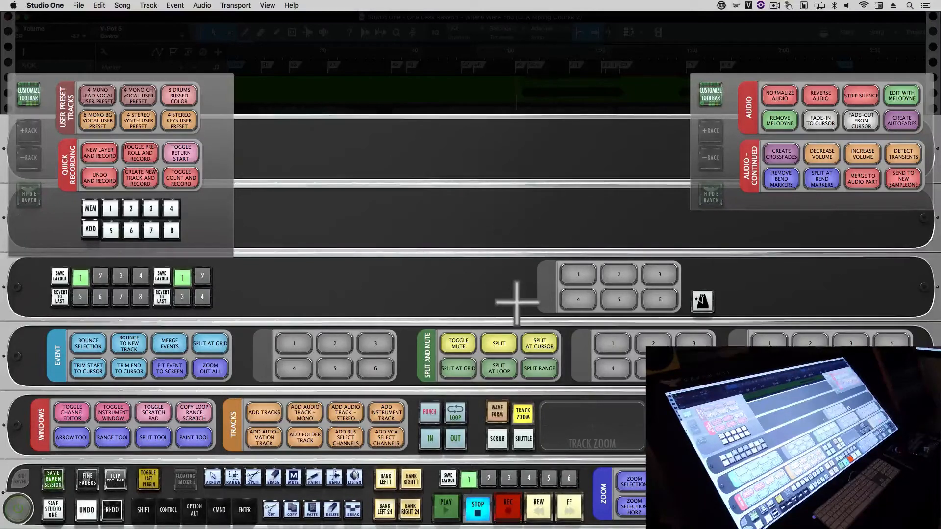
left_click_drag(262, 355, 296, 284)
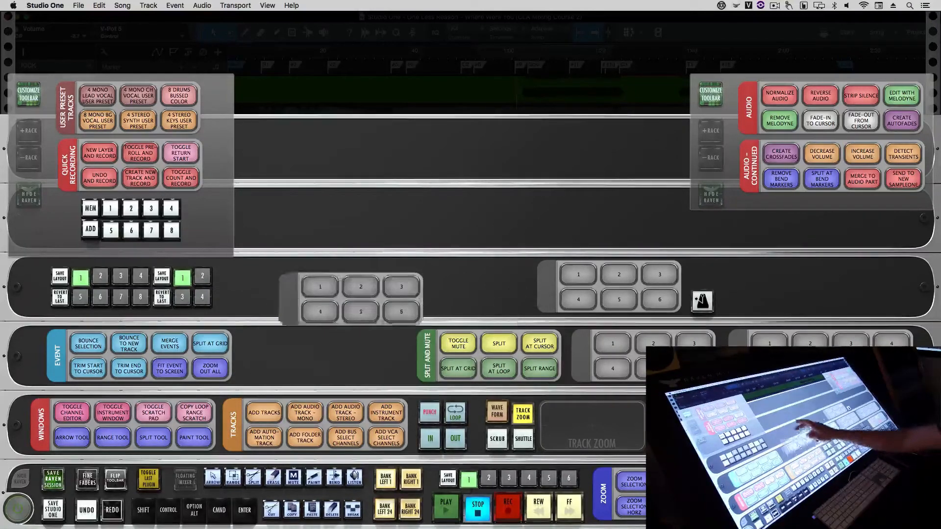
left_click_drag(57, 355, 516, 303)
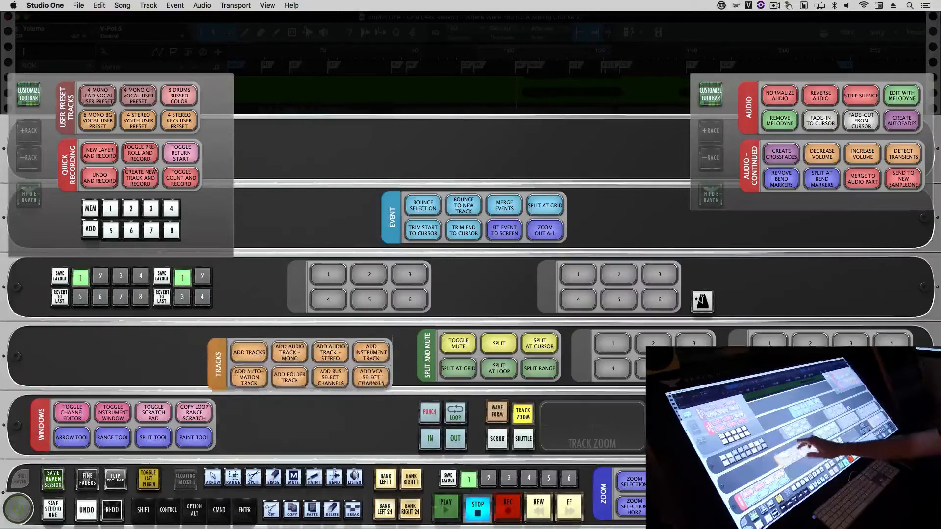
left_click_drag(318, 426, 313, 426)
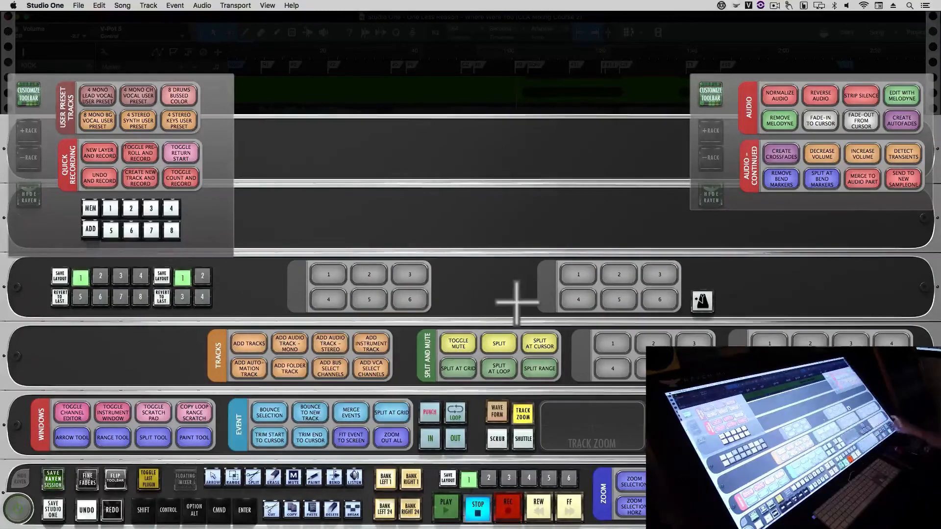
key("Escape")
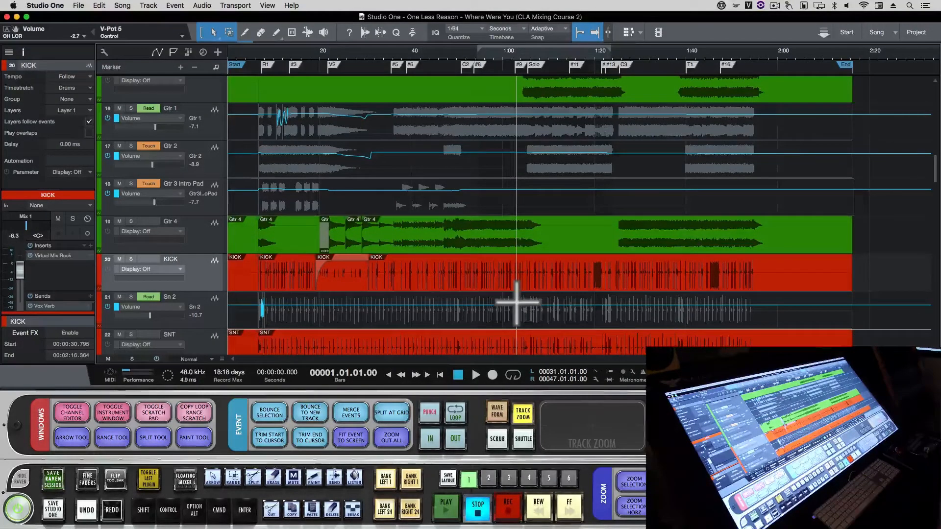
- Save the Raven layout as 'raven session'
left_click(53, 479)
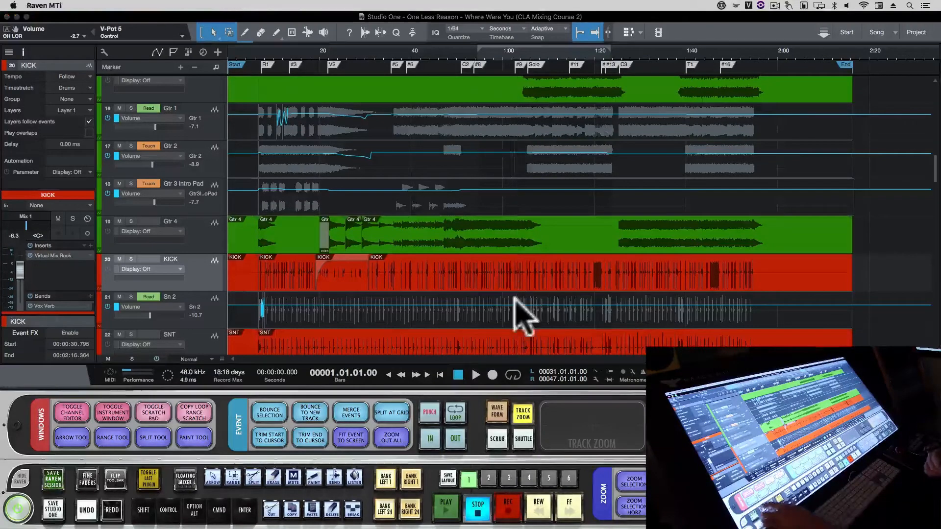
type("raven session")
left_click(622, 329)
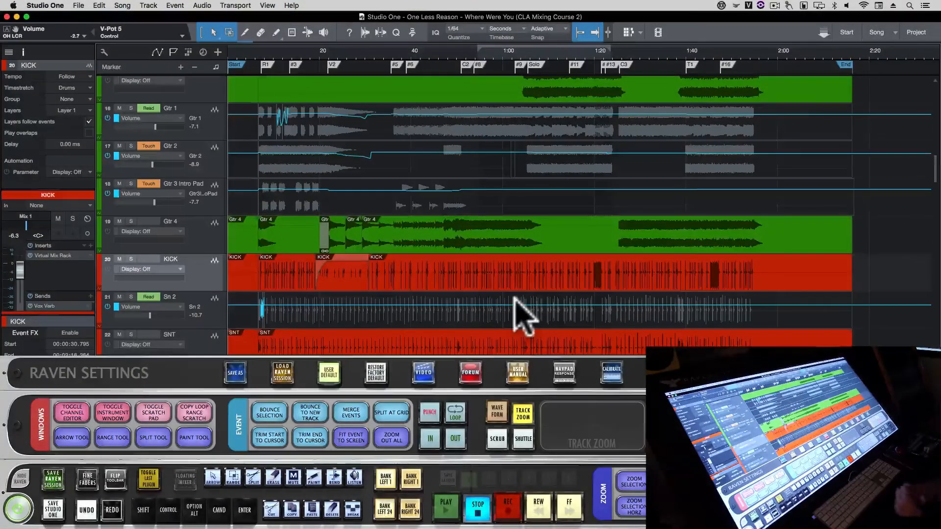
- Load raven session.ravlay without saving the current session
left_click(282, 373)
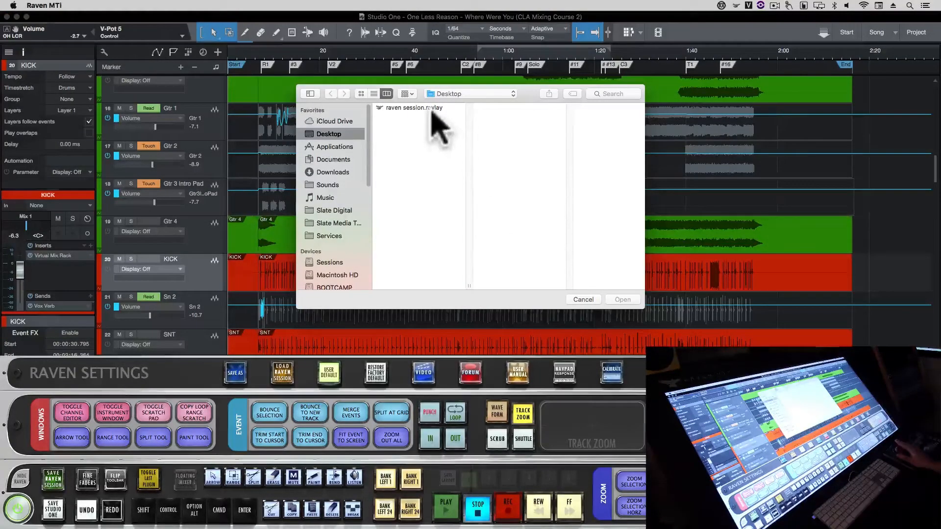
left_click(414, 108)
left_click(625, 300)
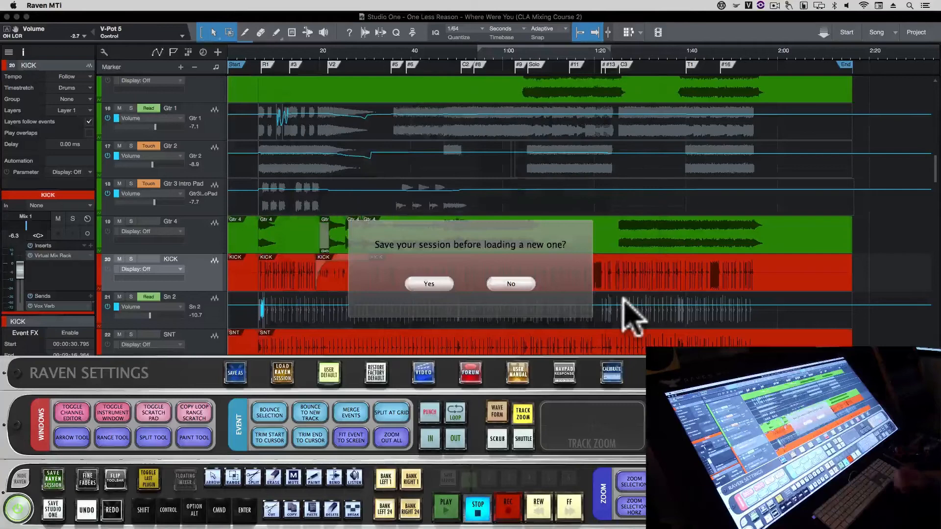
left_click(520, 286)
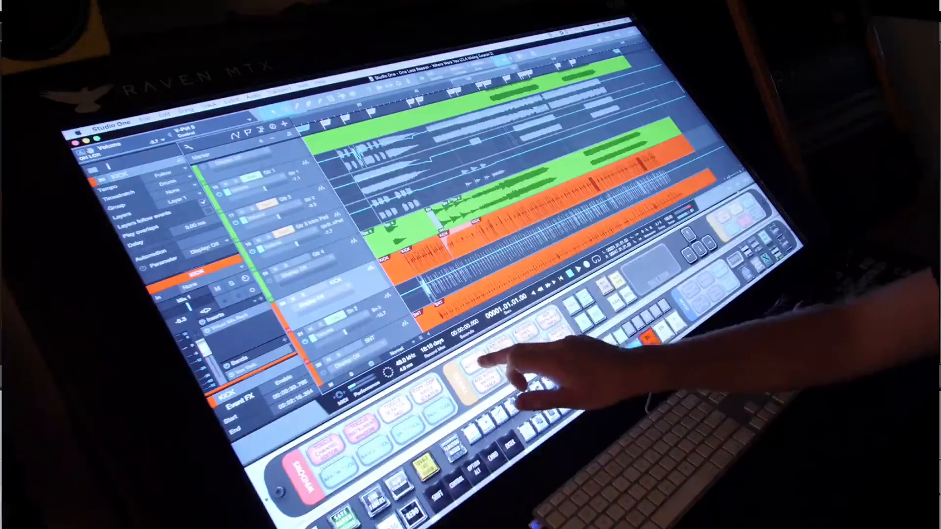
- Make the ADD TRACKS button a macro sending Shift+Cmd+D five times, 1000 ms apart
left_click(479, 361)
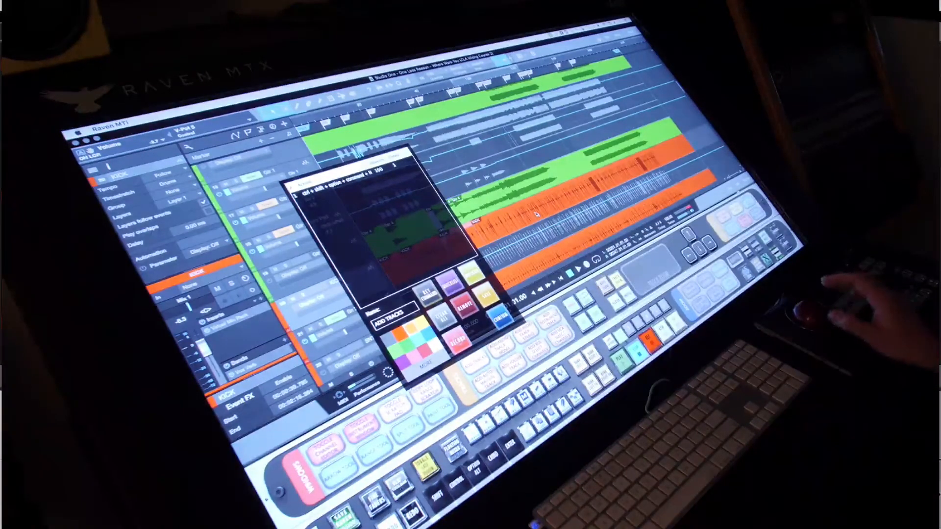
left_click(505, 314)
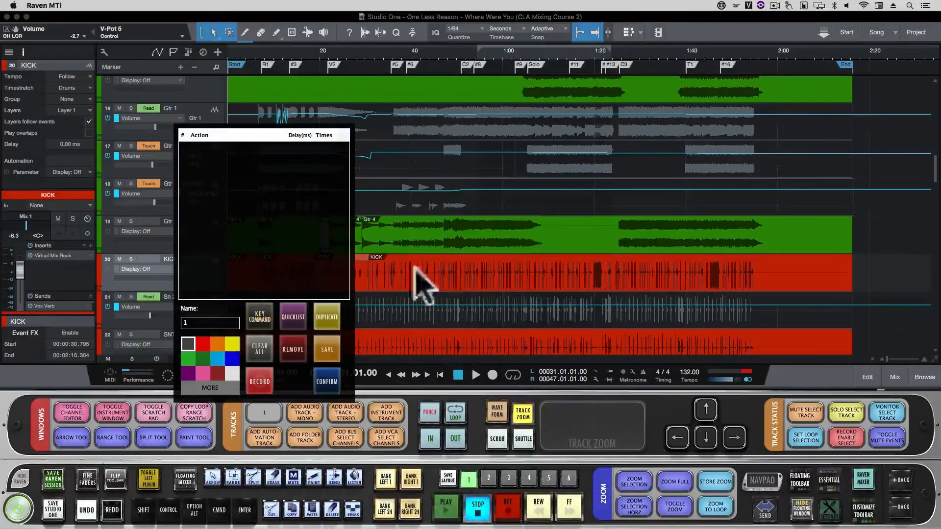
left_click(259, 319)
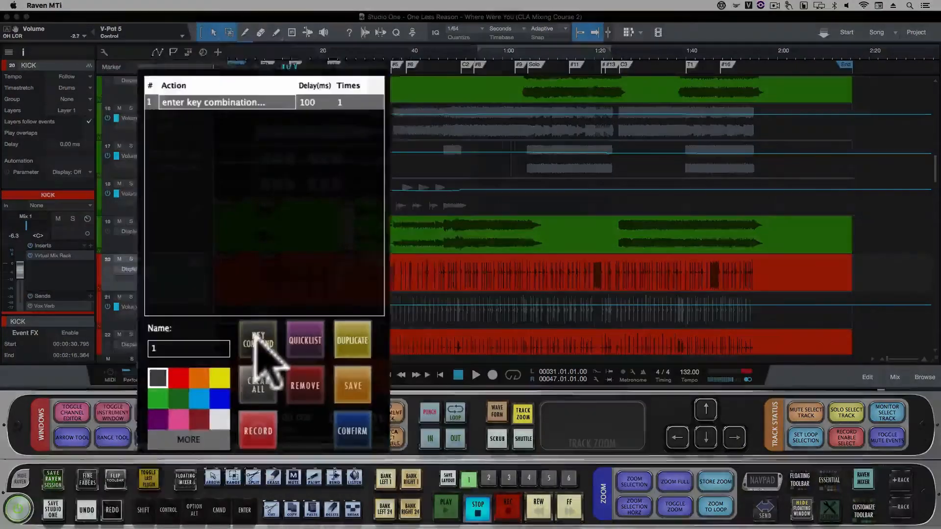
key("shift+super+d")
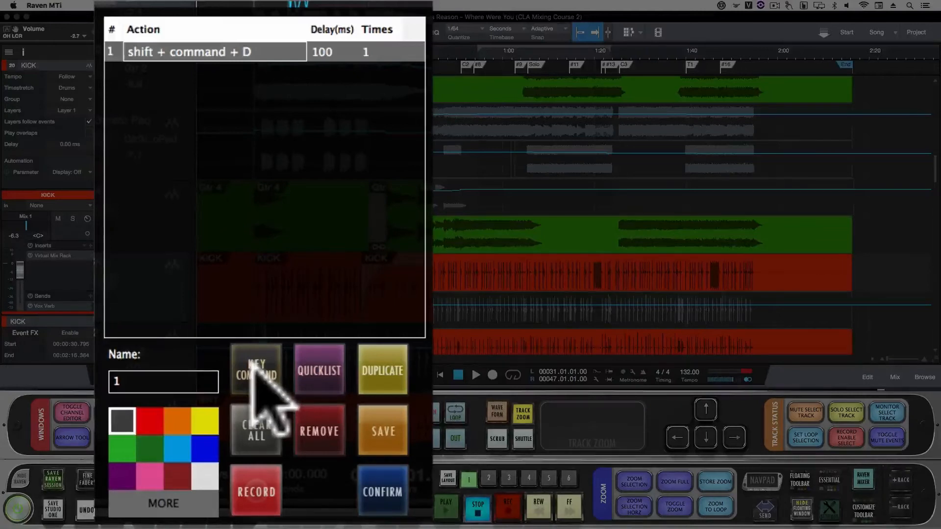
key("Tab")
key("BackSpace")
type("5")
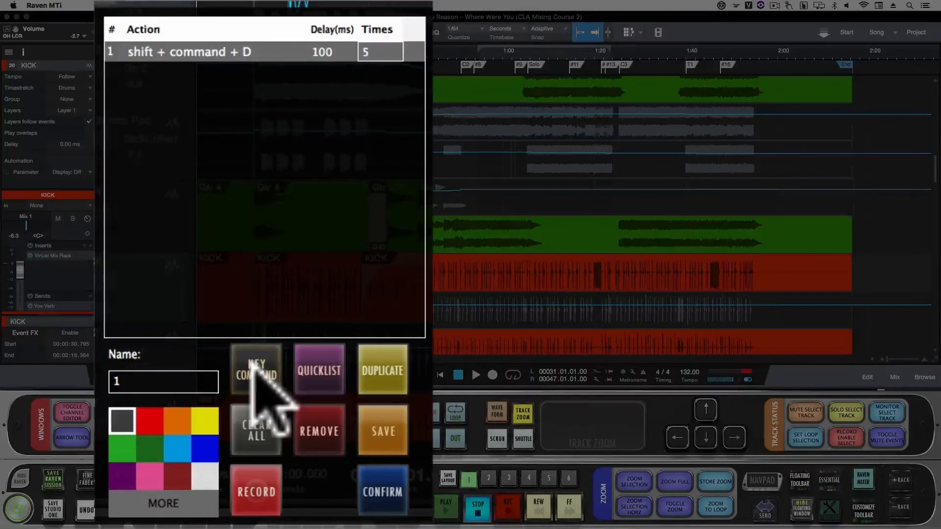
key("shift+Tab")
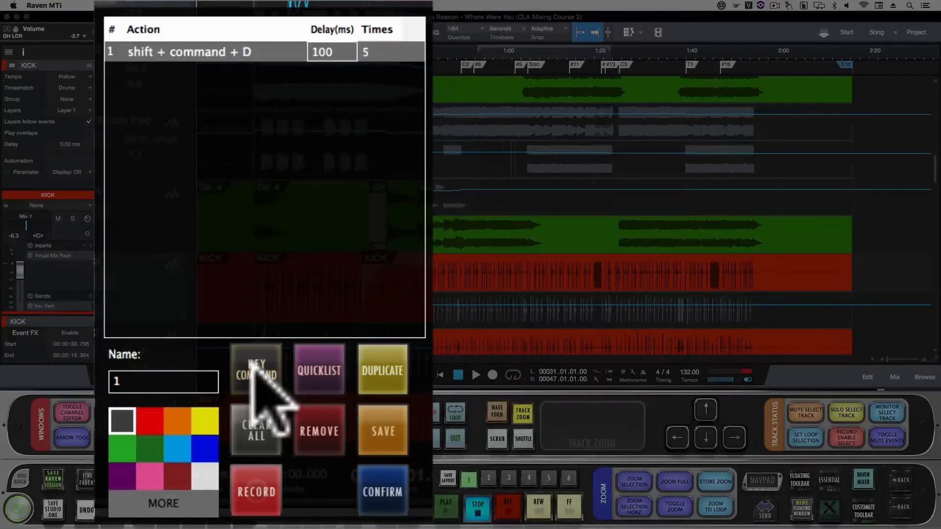
type("0")
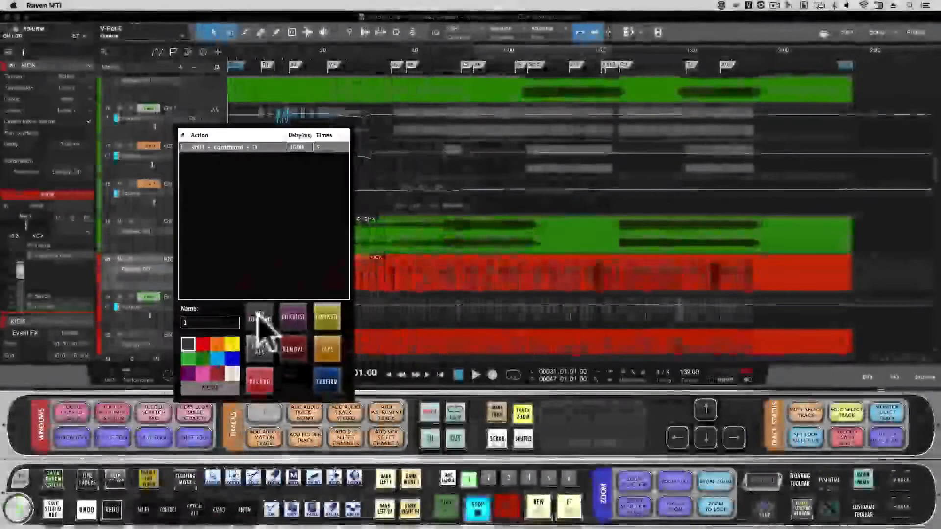
key("Return")
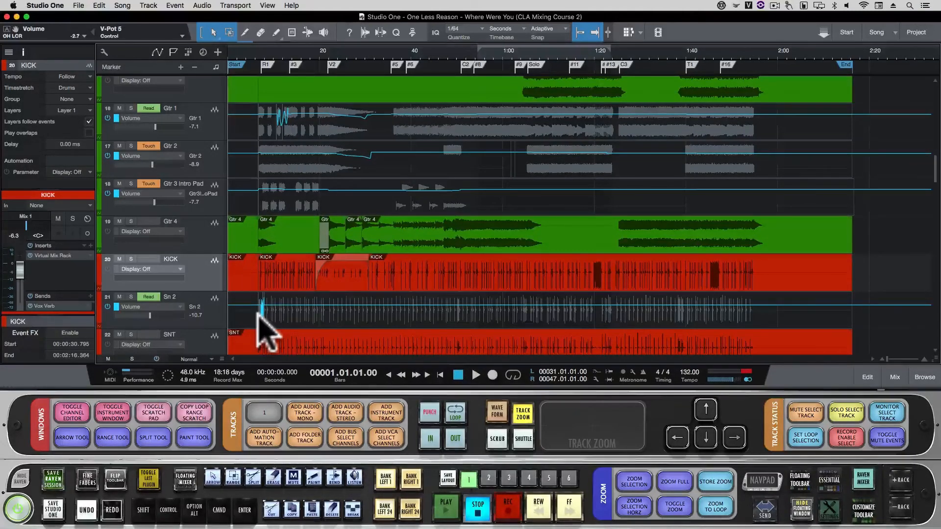
- Set up Add Tracks with name 'tatha', Audio type and Mono format, then cancel without adding
key("super+shift+n")
key("BackSpace")
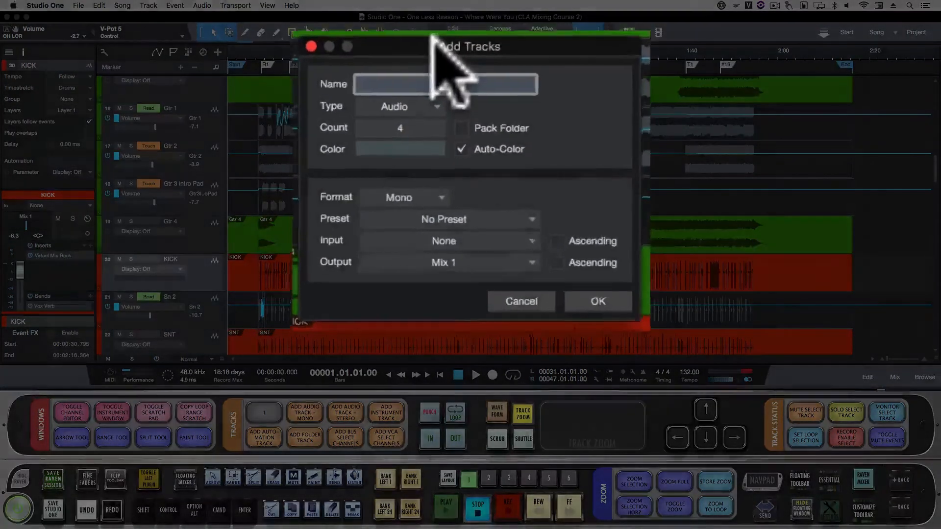
type("tatha")
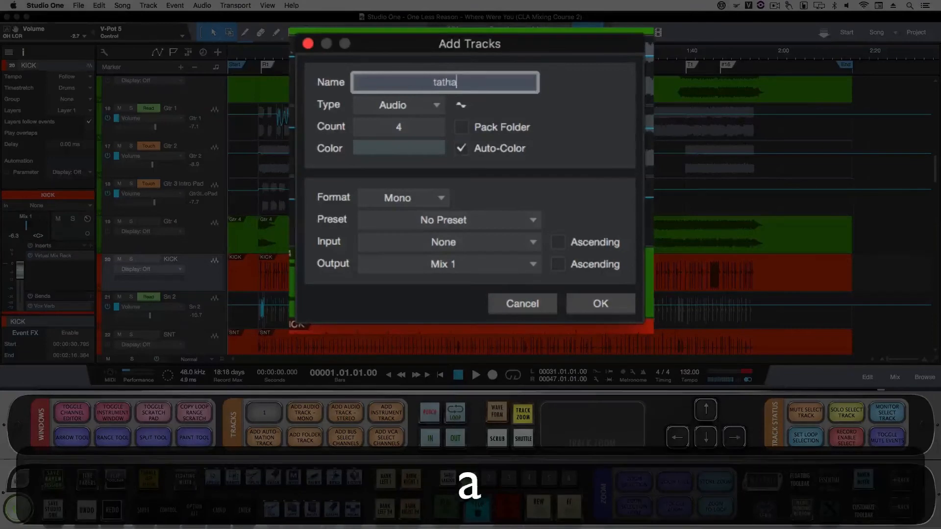
key("Tab")
key("Down")
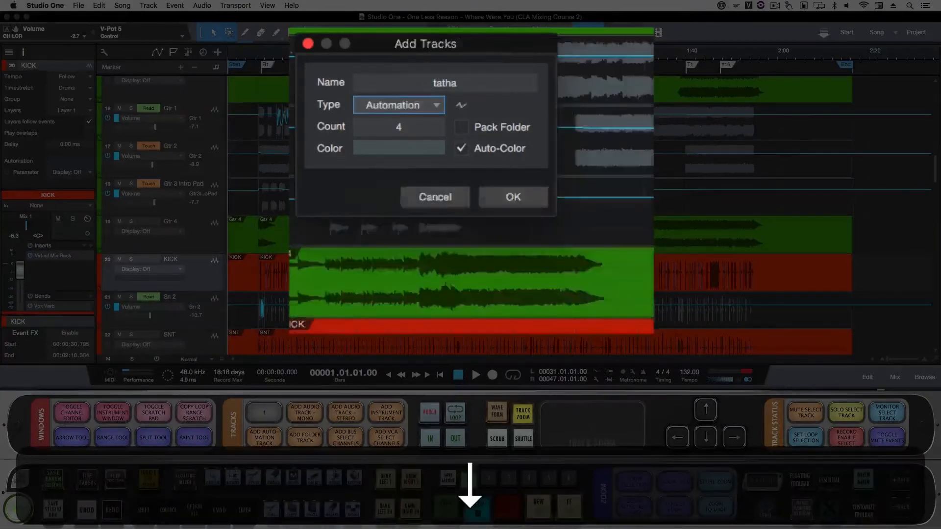
key("Up")
key("Tab")
key("Tab")
key("Tab")
key("Tab")
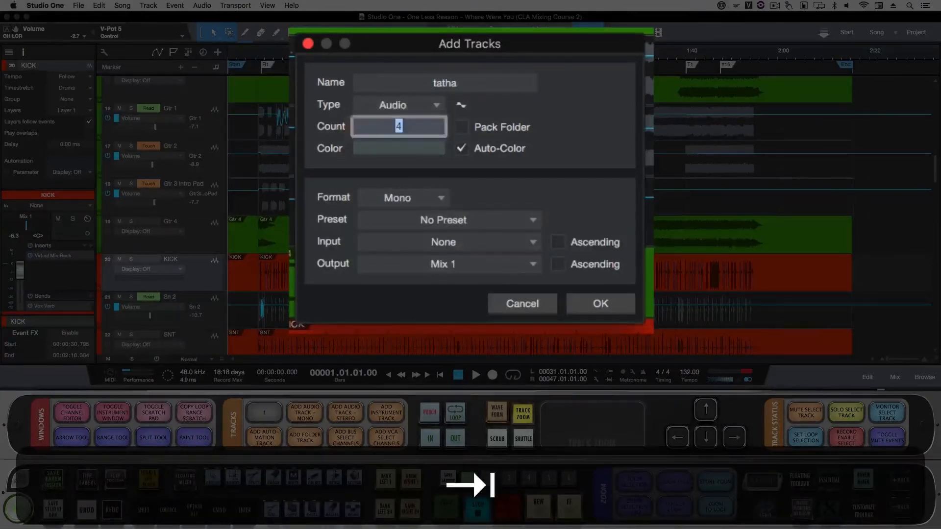
key("Down")
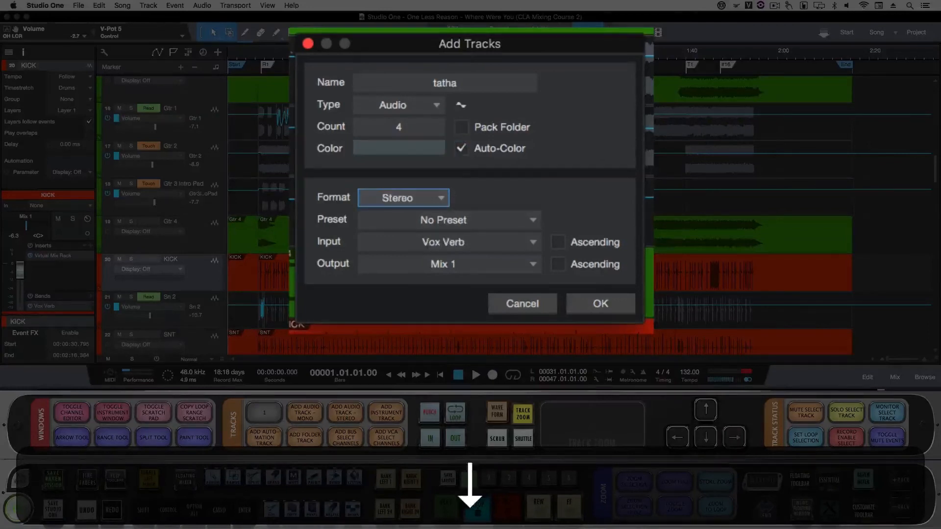
key("Up")
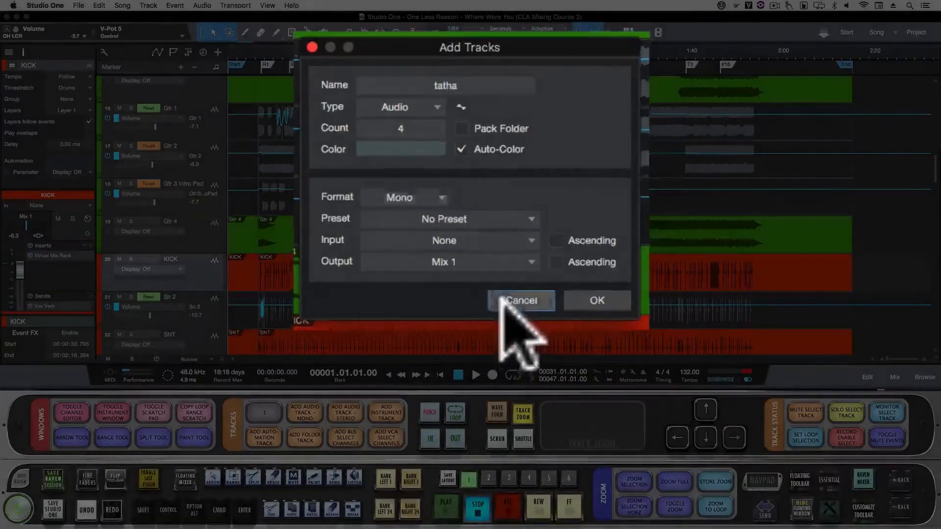
left_click(504, 303)
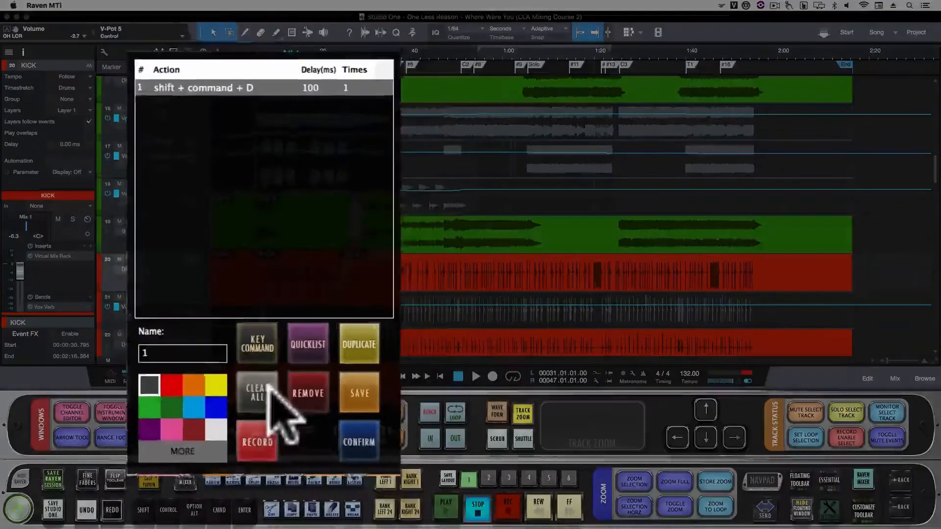
- Clear the macro and record shift+command+N (1000 ms delay), VOCAL and Tab as its first steps
left_click(265, 348)
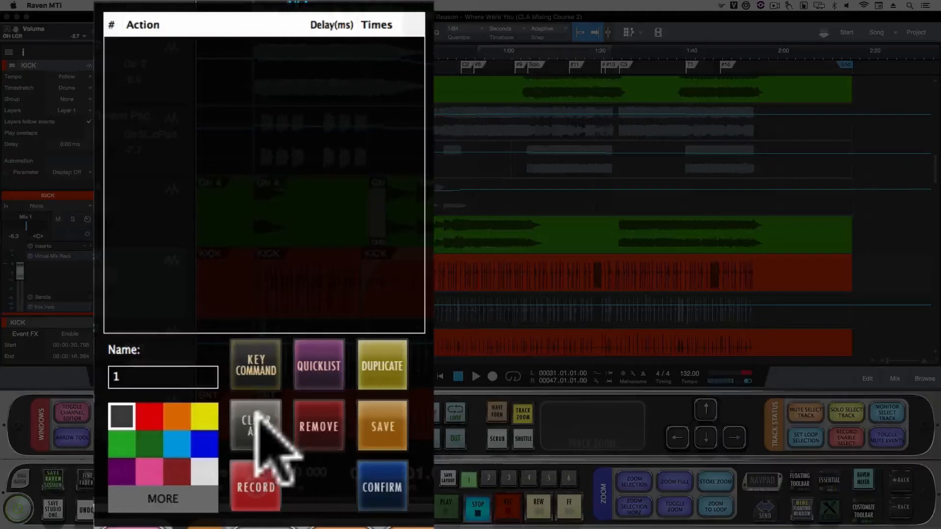
left_click(251, 348)
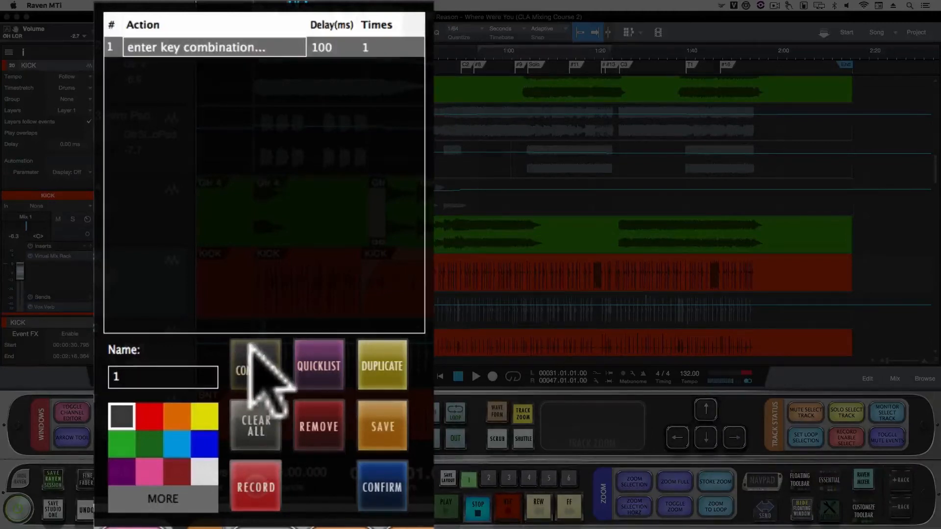
key("shift+super+n")
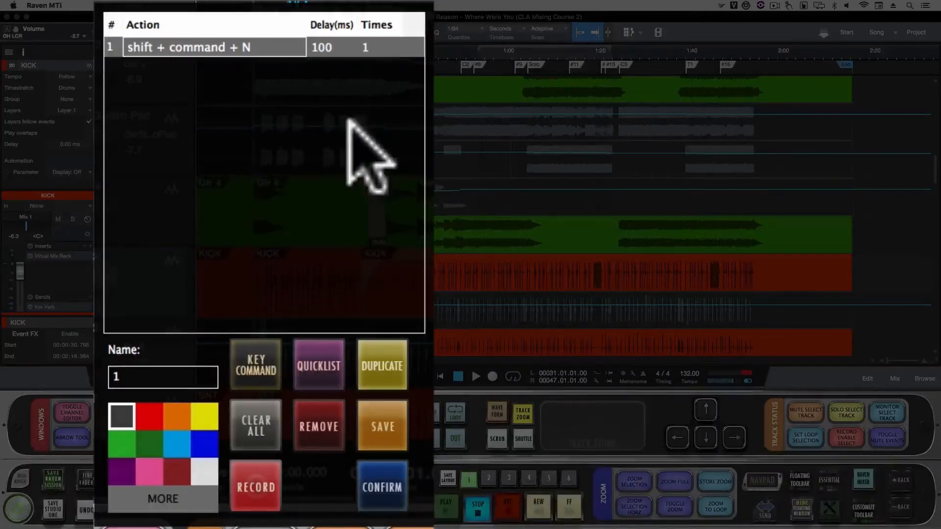
left_click(338, 58)
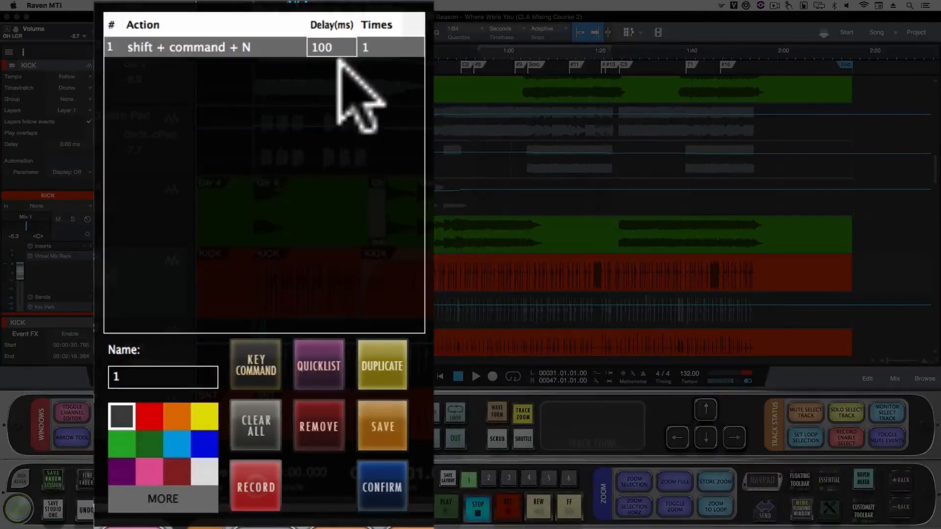
type("0")
left_click(265, 356)
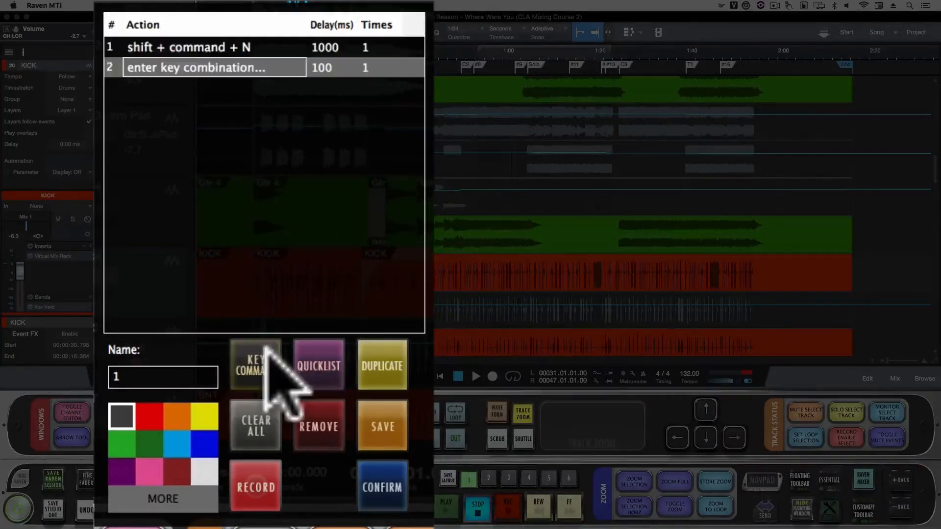
type("VOCAL")
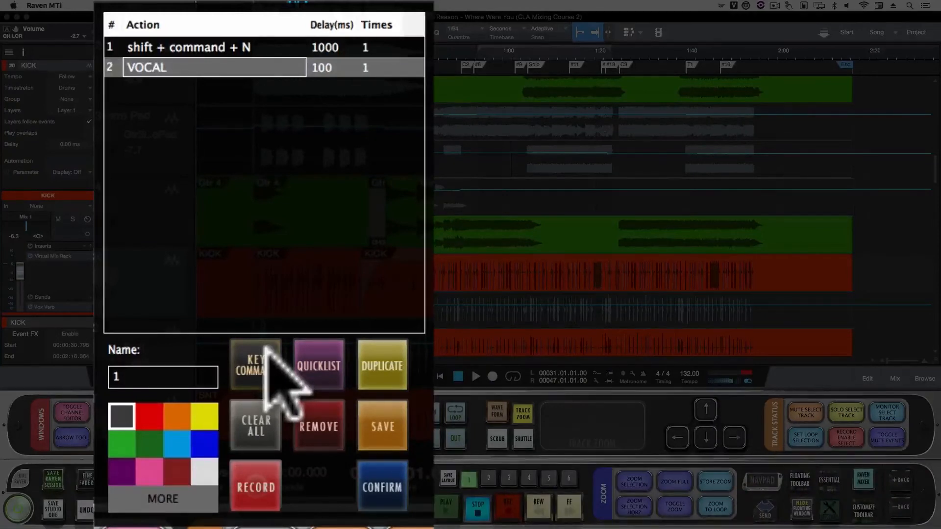
left_click(265, 346)
key("Tab")
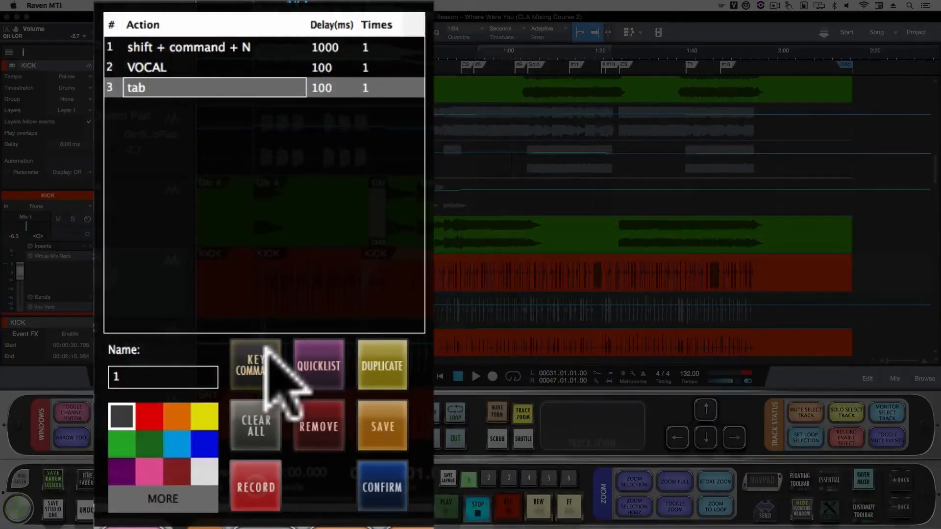
- Add steps cursor up ×3, Tab, 4, Return and Return to the macro
left_click(266, 347)
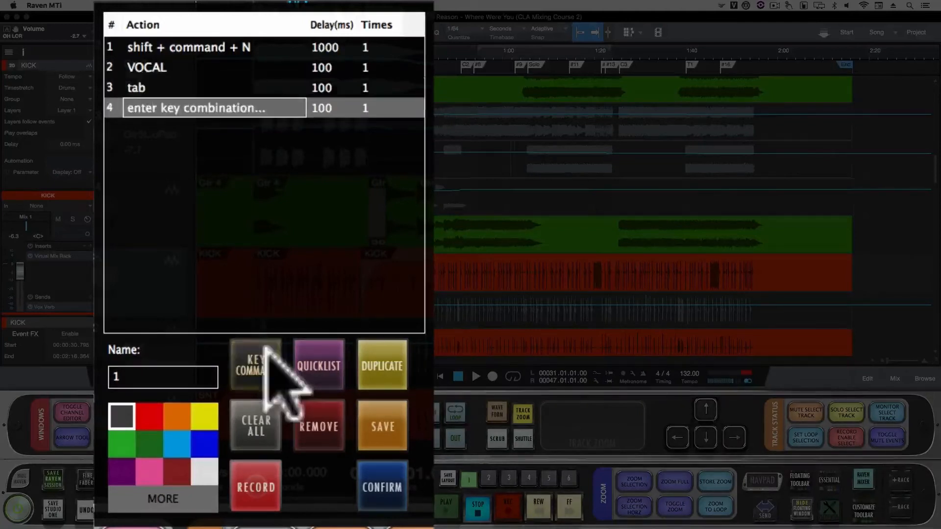
key("Up")
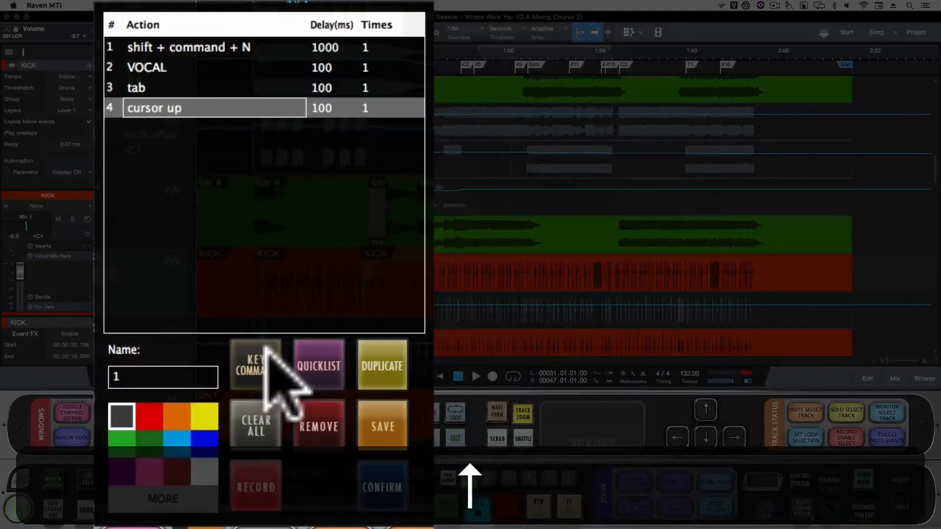
key("Tab")
key("Tab")
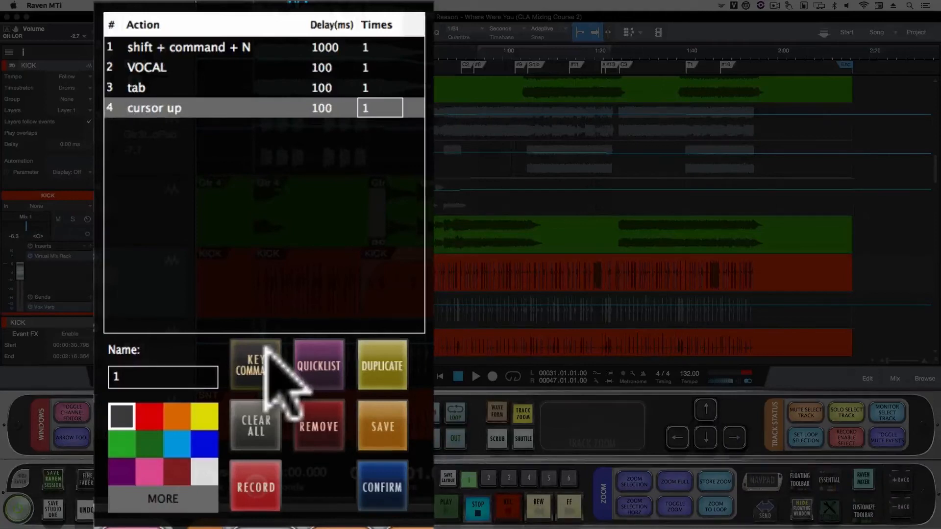
key("BackSpace")
type("3")
left_click(266, 349)
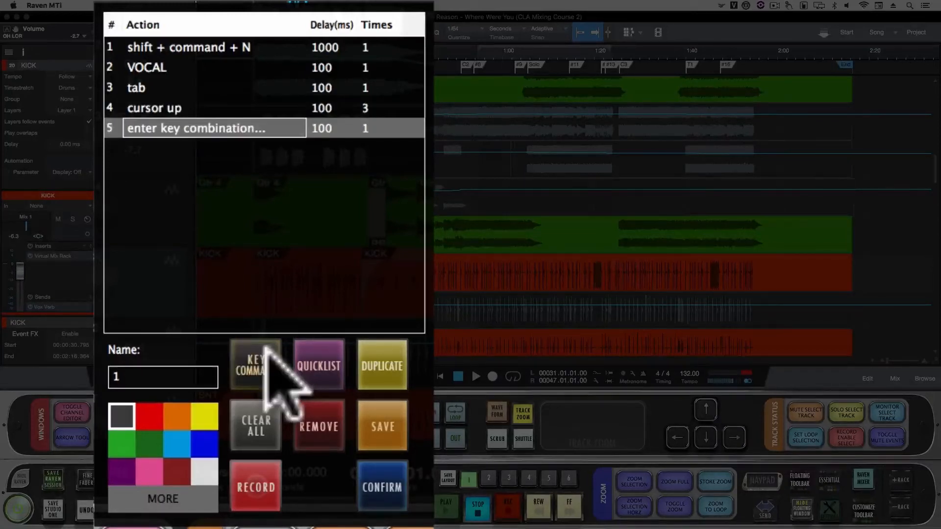
key("Tab")
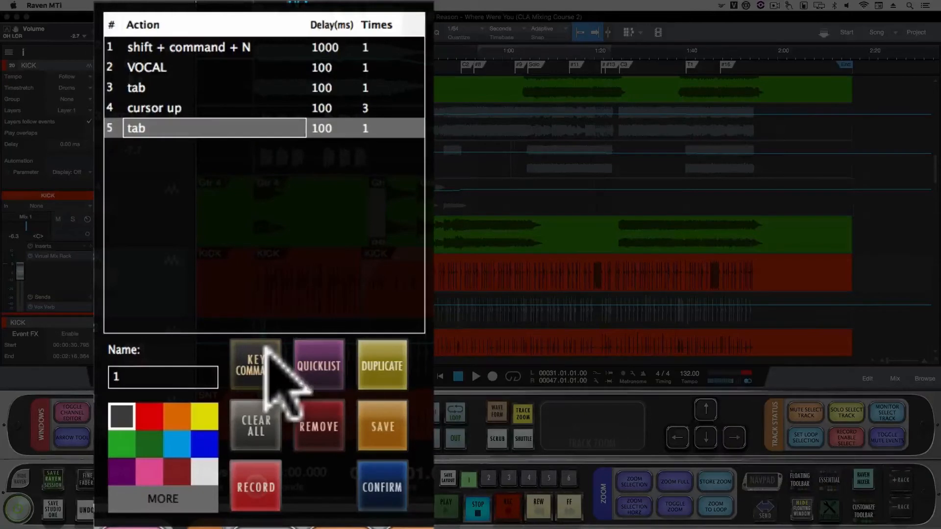
left_click(266, 347)
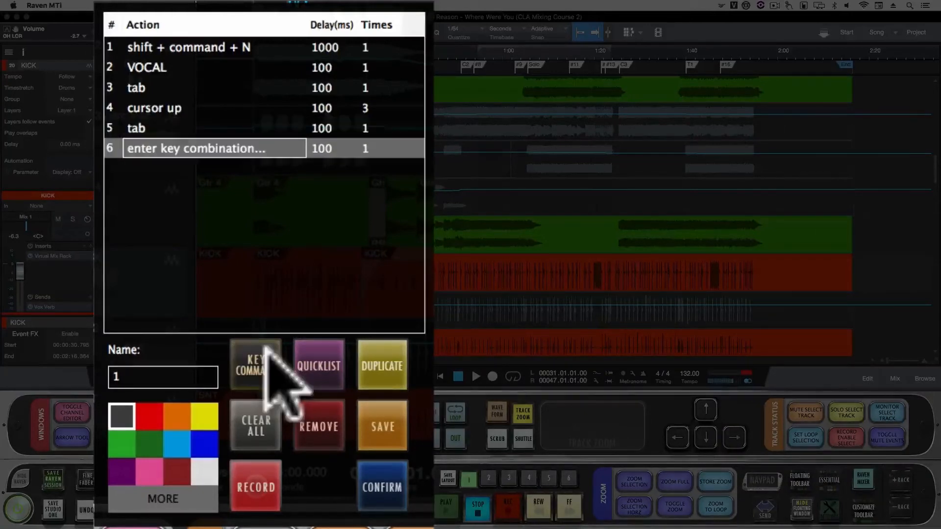
key("4")
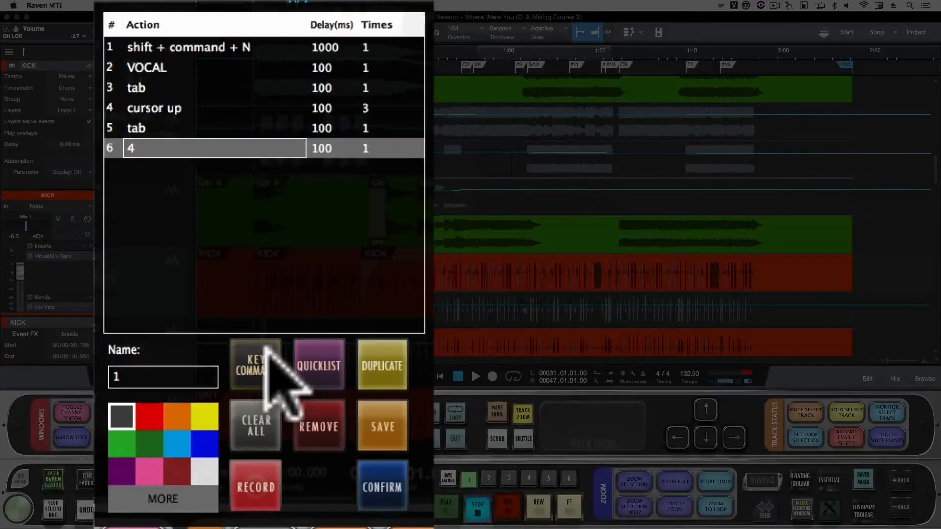
left_click(266, 347)
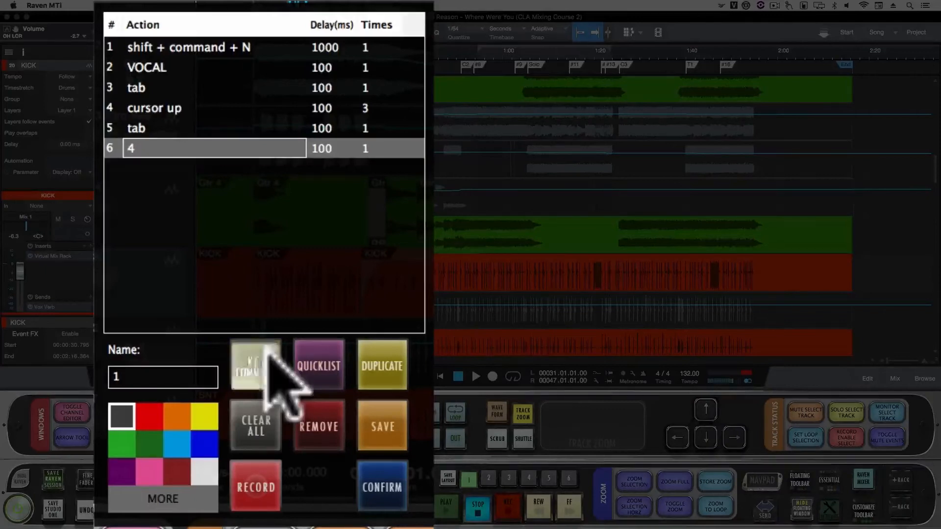
key("Return")
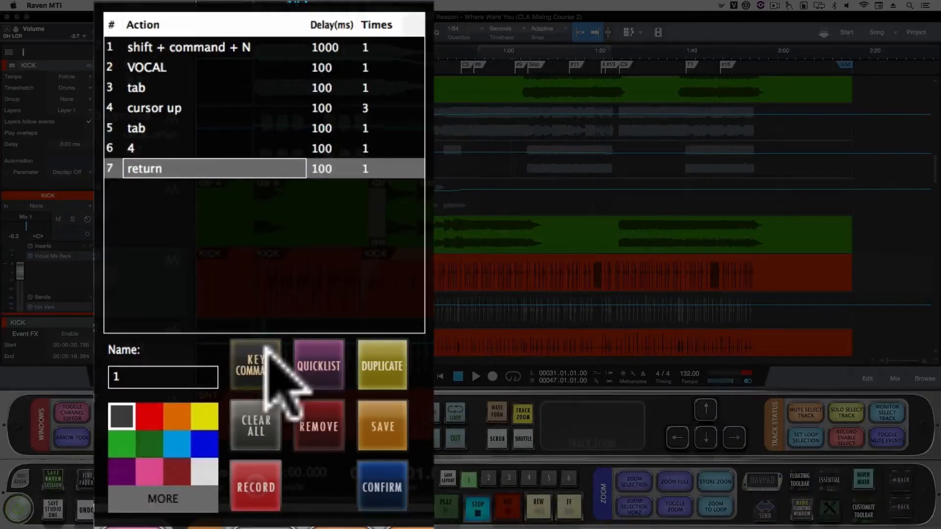
left_click(267, 348)
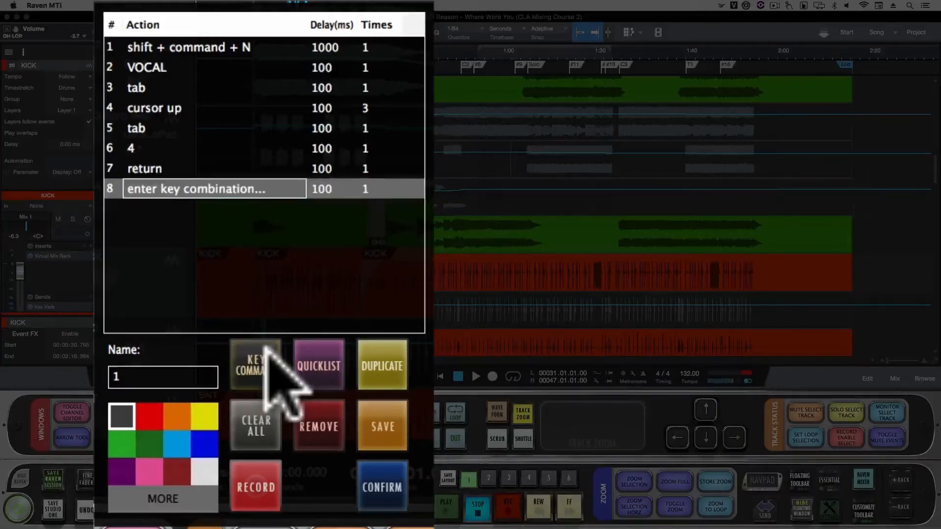
key("Return")
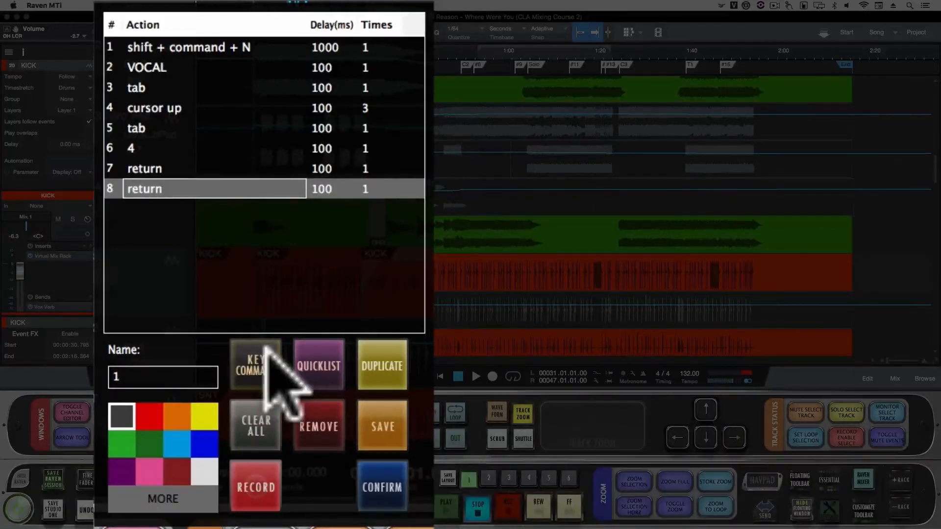
left_click(173, 380)
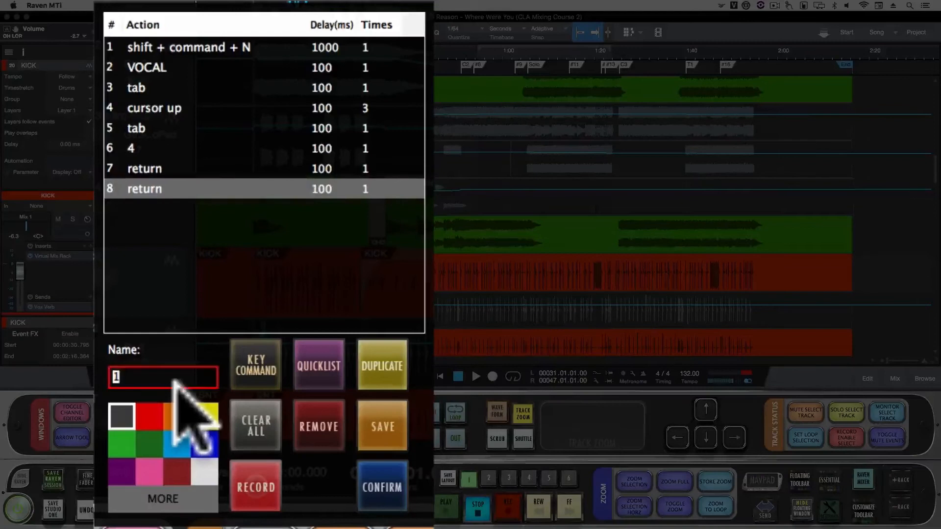
- Name the macro LEAD VOCAL X4 and colour its button green
key("BackSpace")
type("LEAD VOCAL X4")
left_click(208, 414)
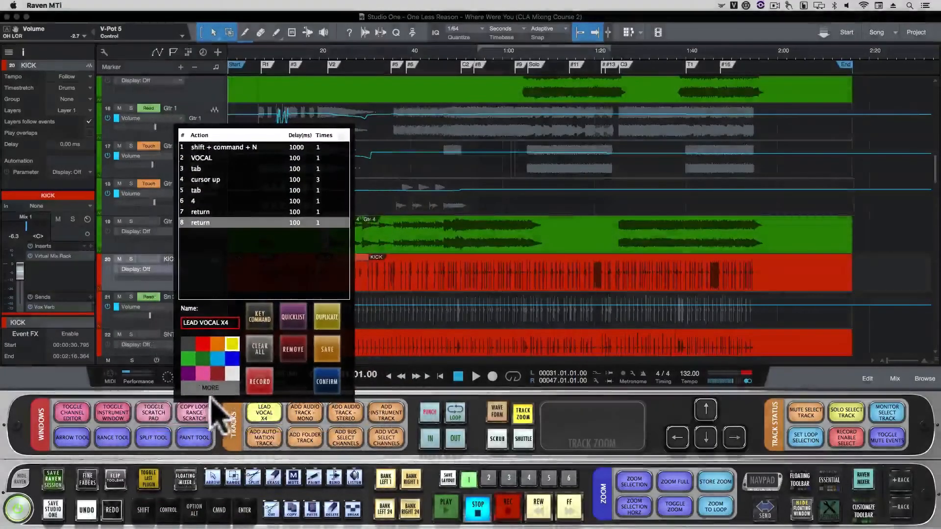
left_click(165, 498)
left_click_drag(156, 283, 154, 303)
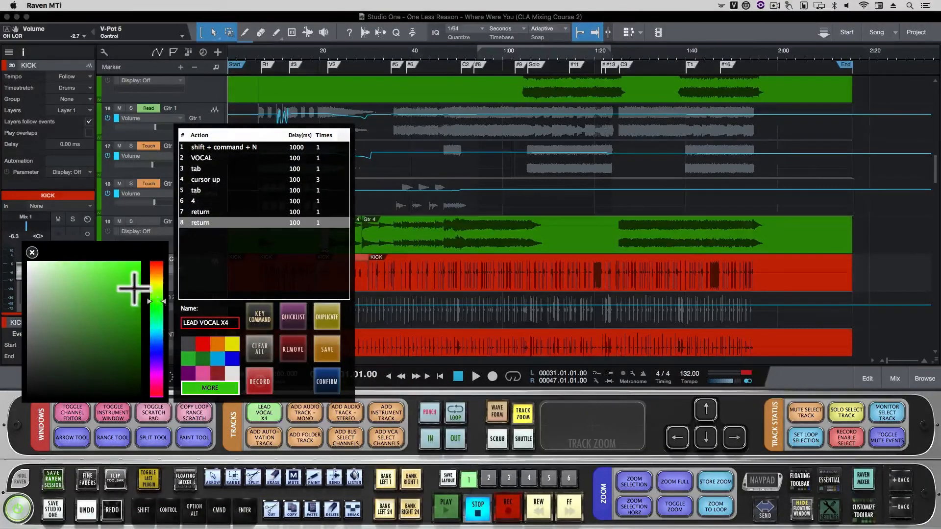
left_click(31, 253)
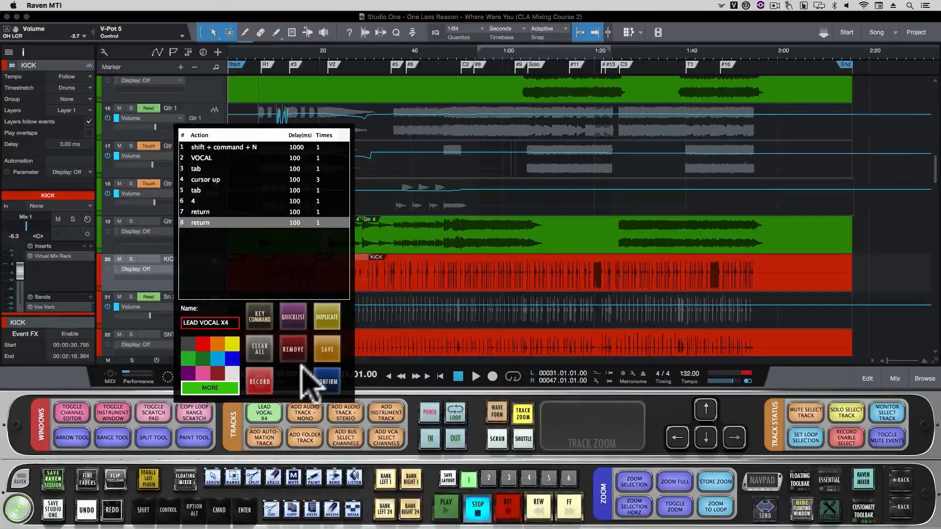
- Save the LEAD VOCAL X4 button, run it to add tracks vocal 1–4, and reopen its editor
left_click(326, 379)
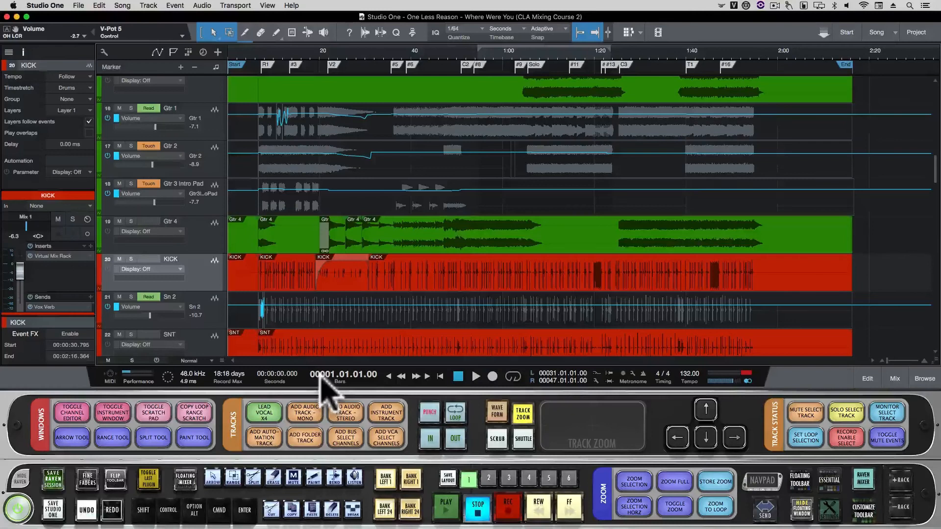
left_click(264, 413)
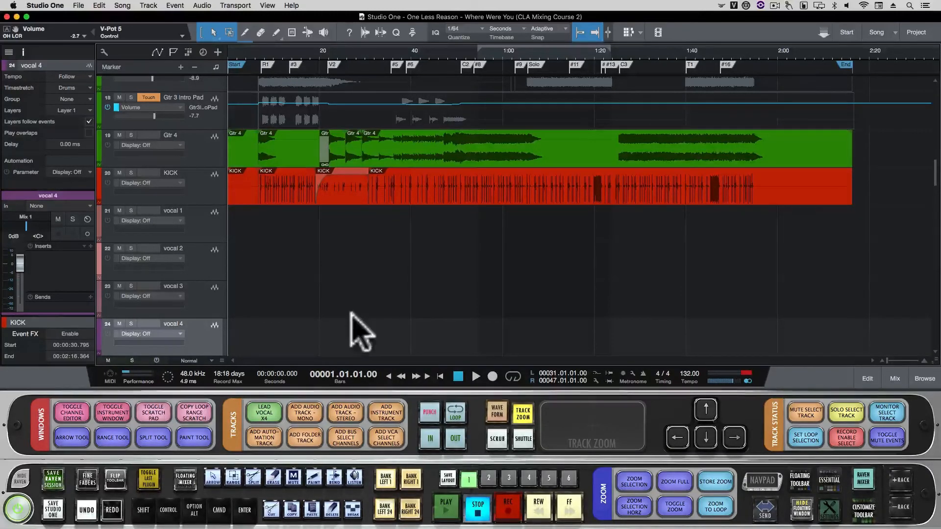
left_click(265, 412)
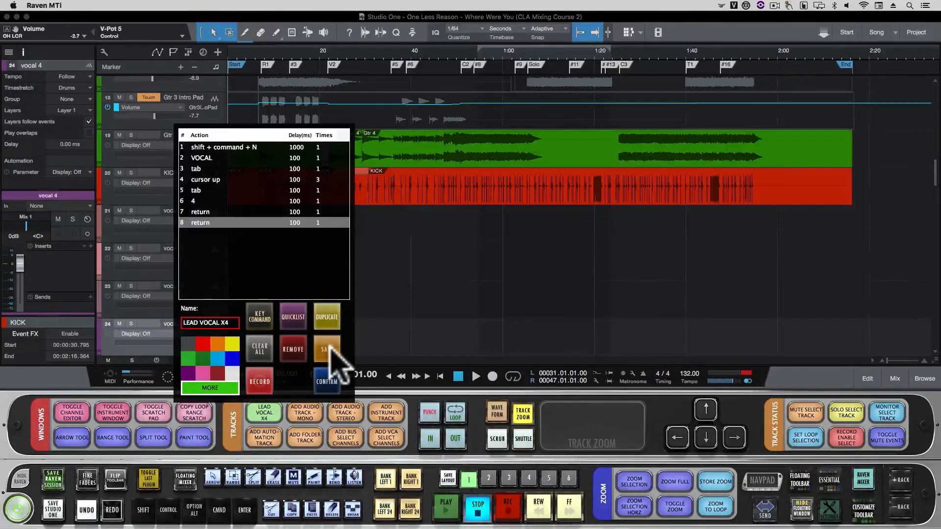
- Append the saved LEAD VOCAL X4 script so its eight steps repeat twice, then confirm
left_click(299, 320)
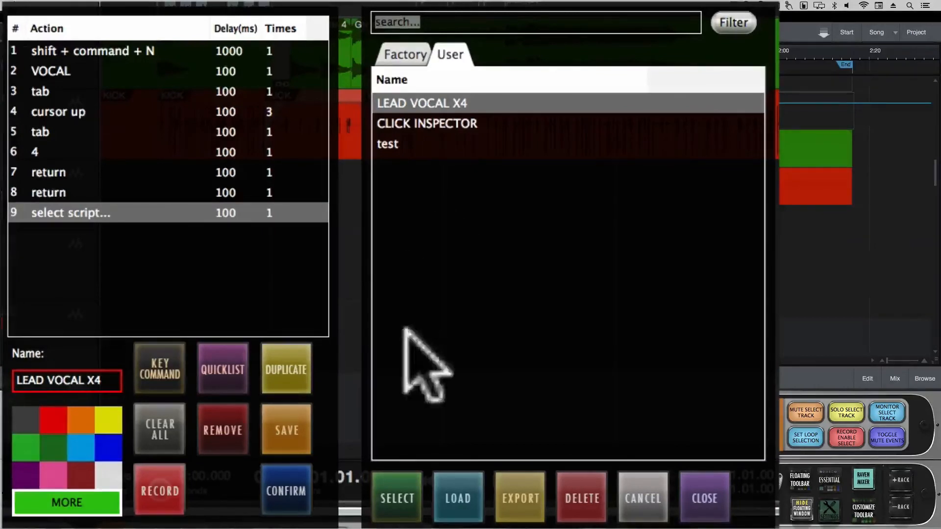
left_click(398, 497)
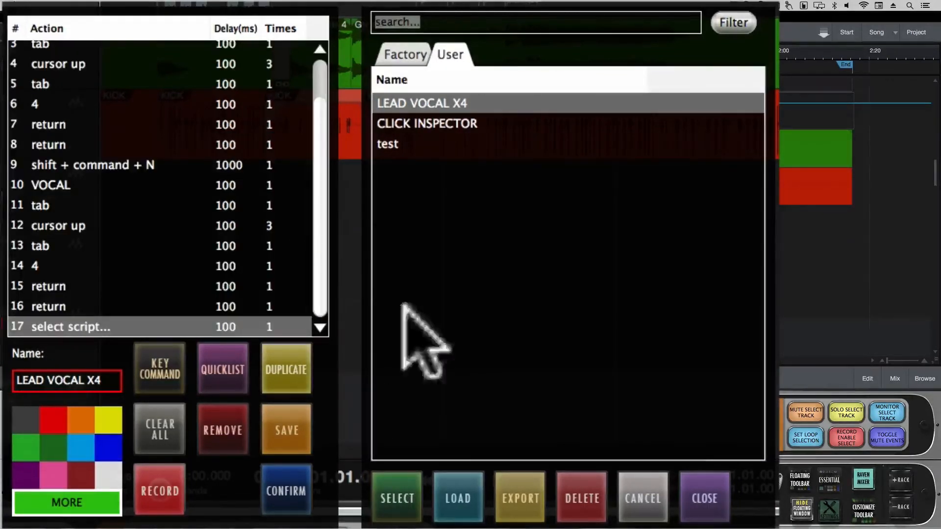
left_click(724, 503)
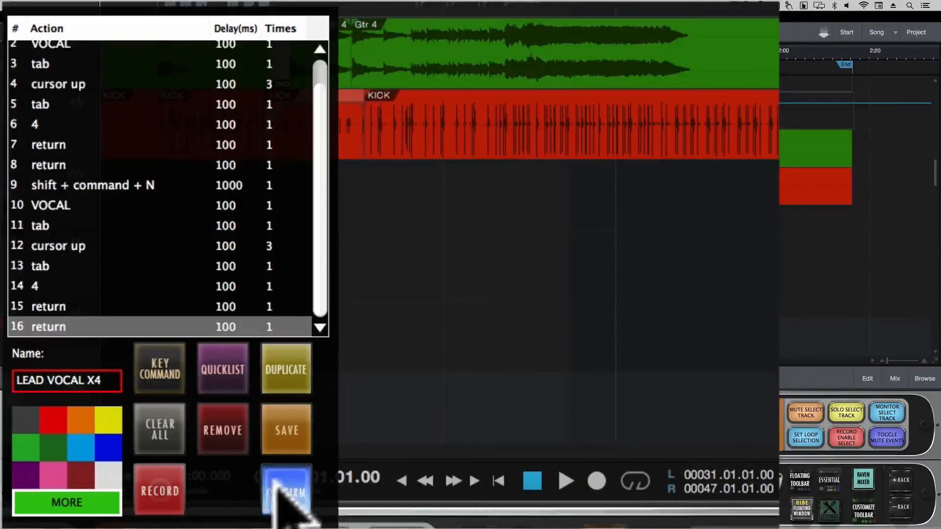
left_click(282, 490)
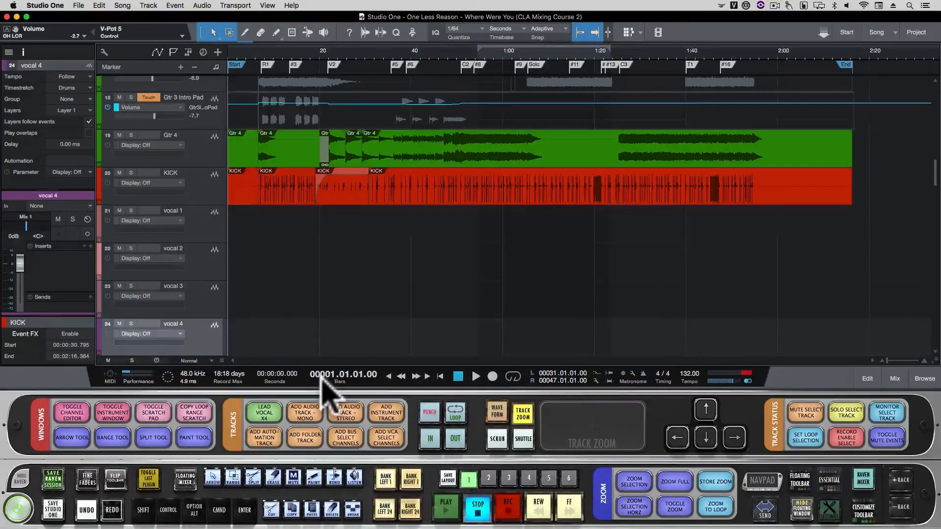
- Replace the ADD AUTO-MATION TRACK button's command with the factory Add VMR script
left_click(265, 438)
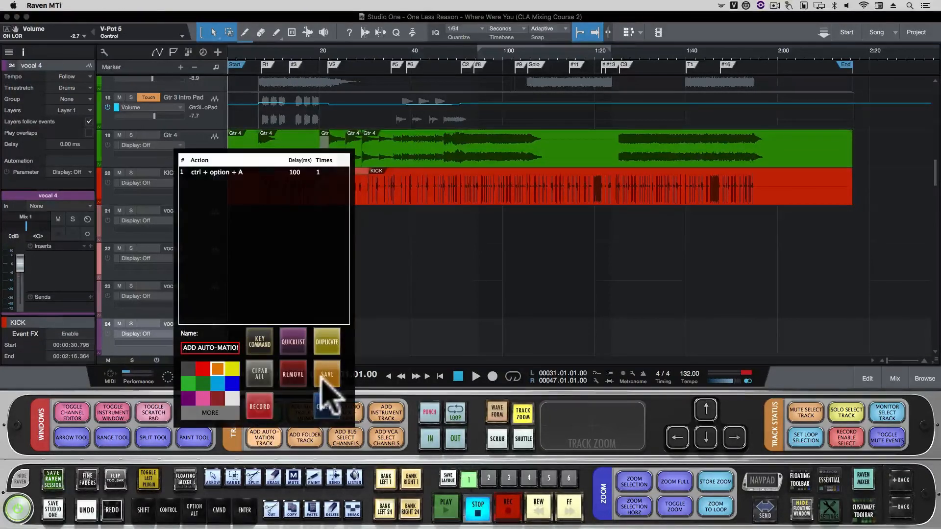
left_click(297, 378)
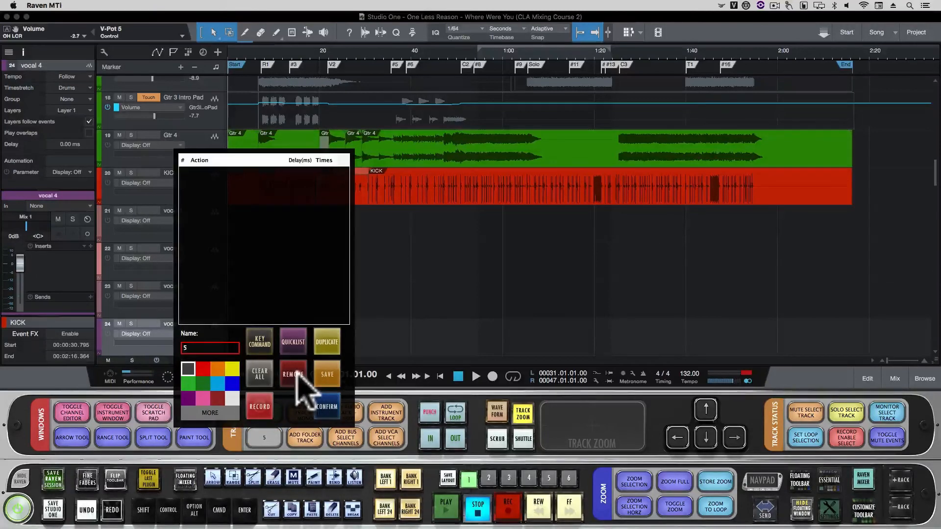
left_click(296, 345)
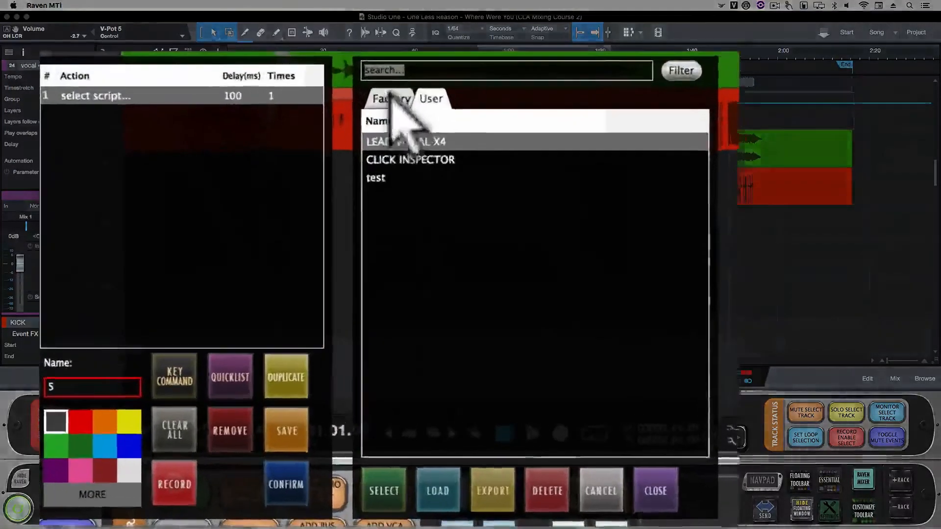
left_click(390, 161)
left_click(427, 142)
type("add vmr")
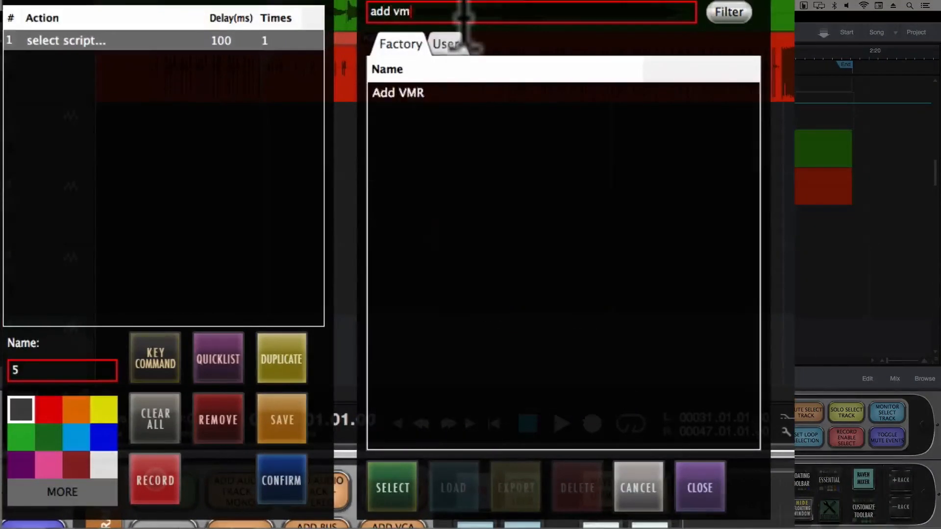
left_click(447, 86)
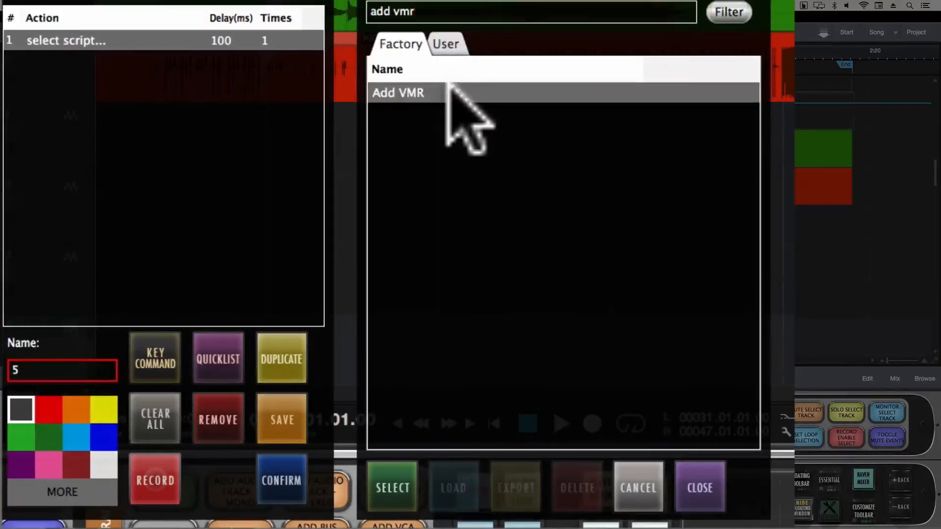
left_click(394, 488)
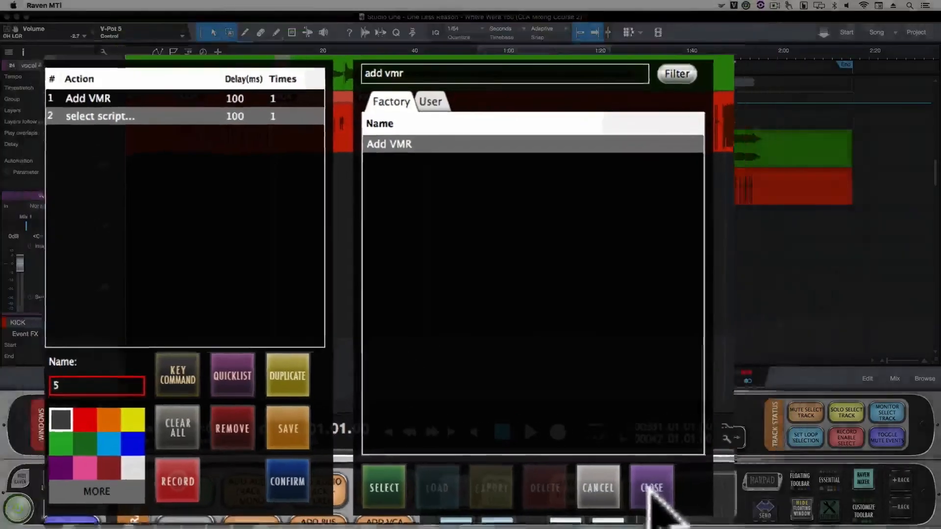
left_click(699, 486)
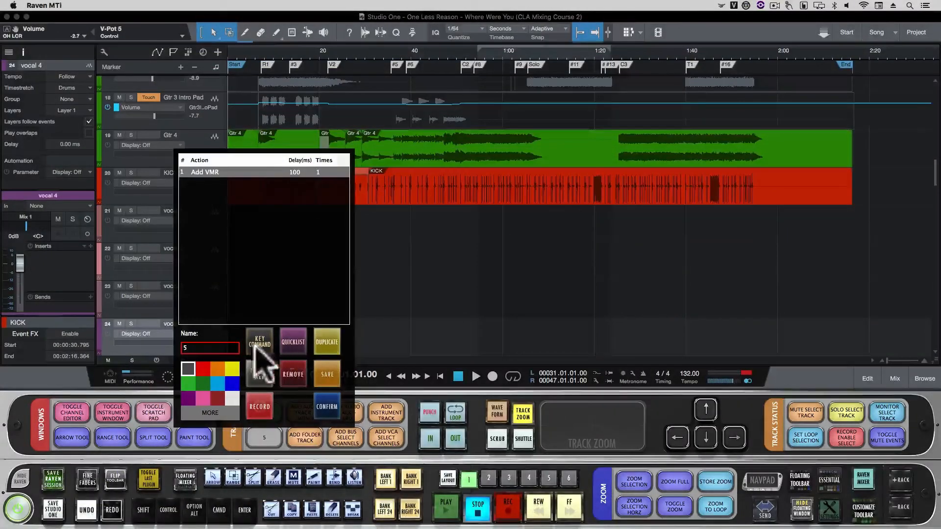
- Save the macro as ADD VMR and run it to put Virtual Mix Rack on vocal 4
left_click(227, 348)
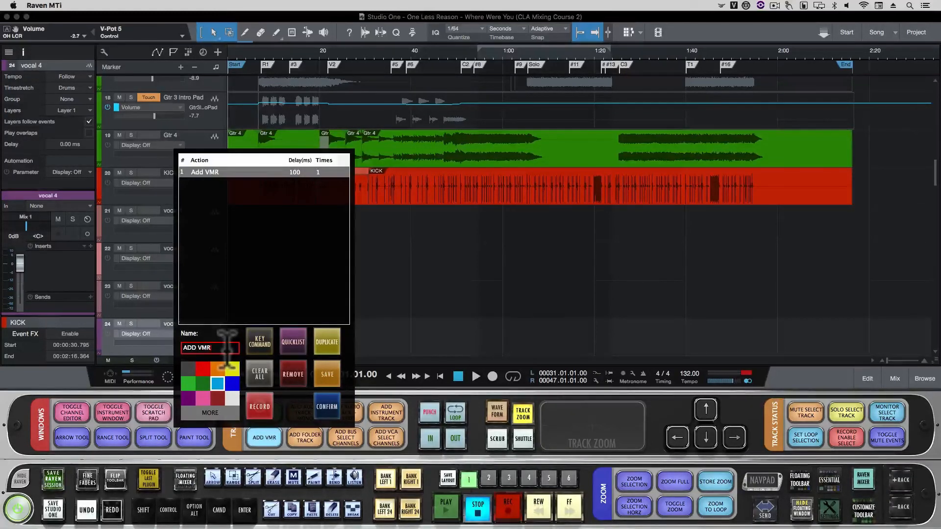
key("Return")
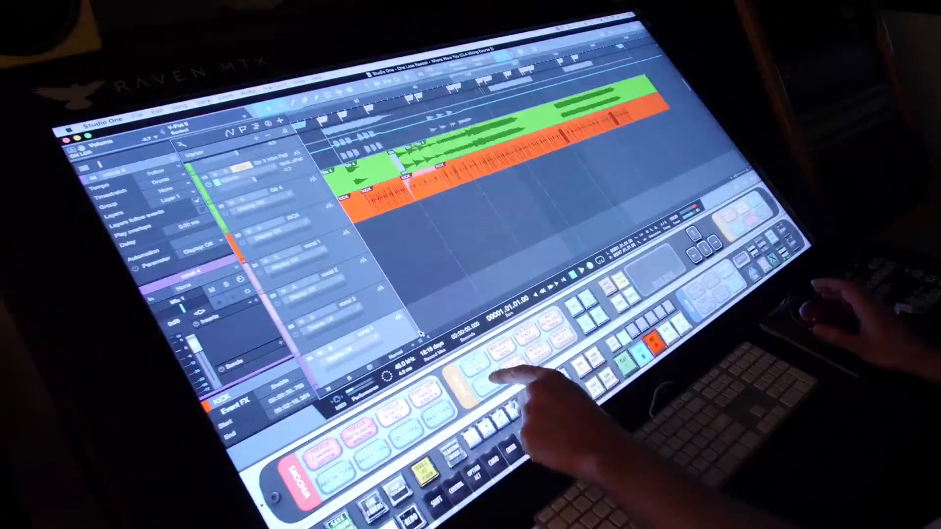
left_click(650, 341)
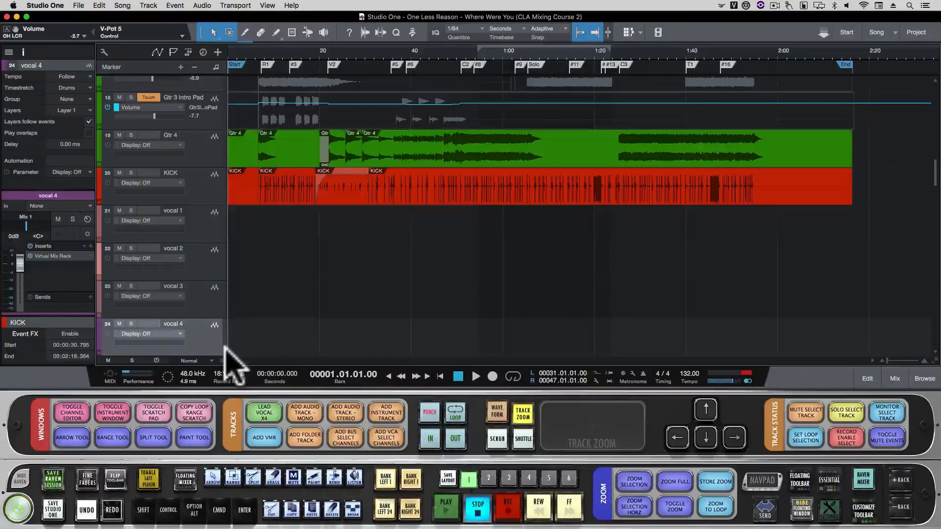
right_click(304, 437)
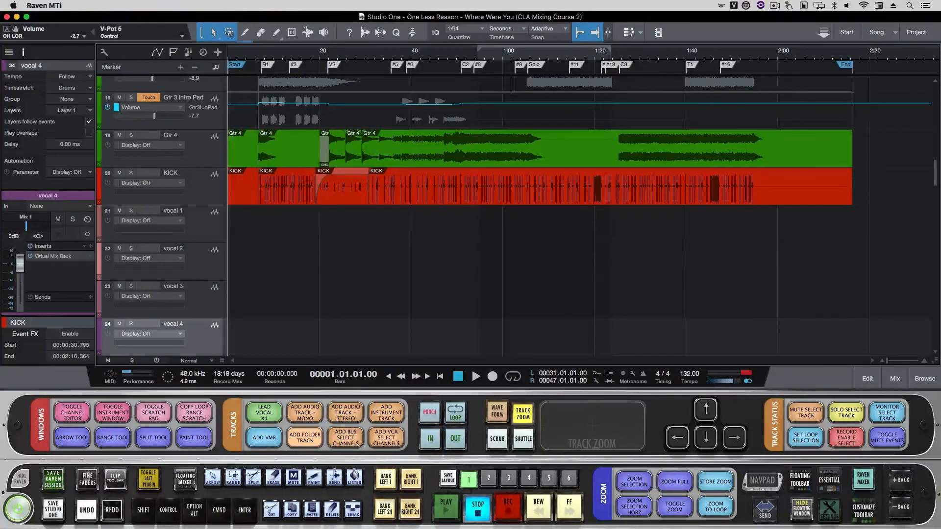
- Make macro 6 send only the ctrl+shift+option+command+I Add Insert shortcut
left_click(290, 379)
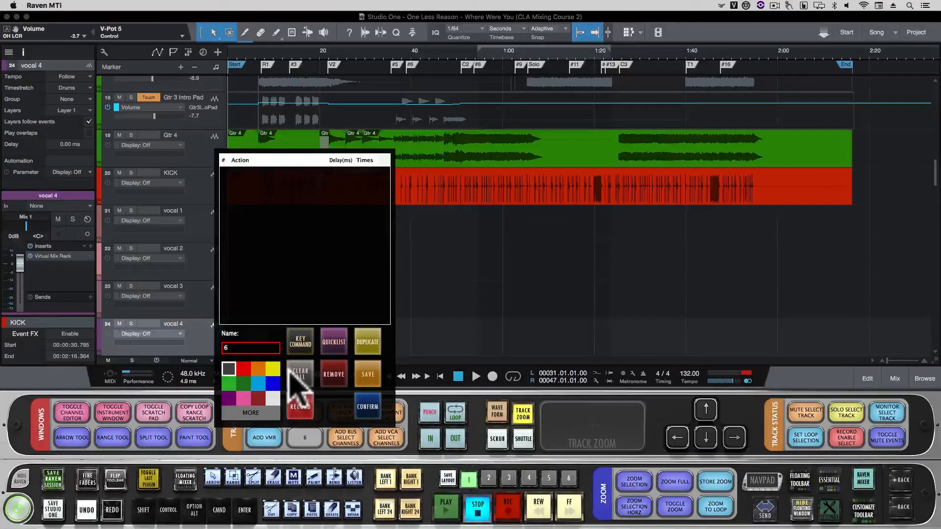
left_click(293, 344)
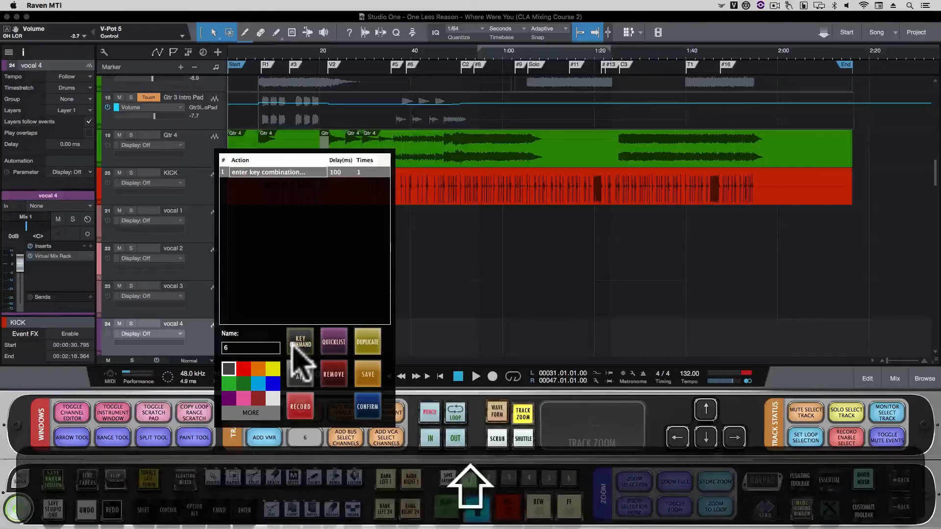
key("ctrl+shift+alt+super+i")
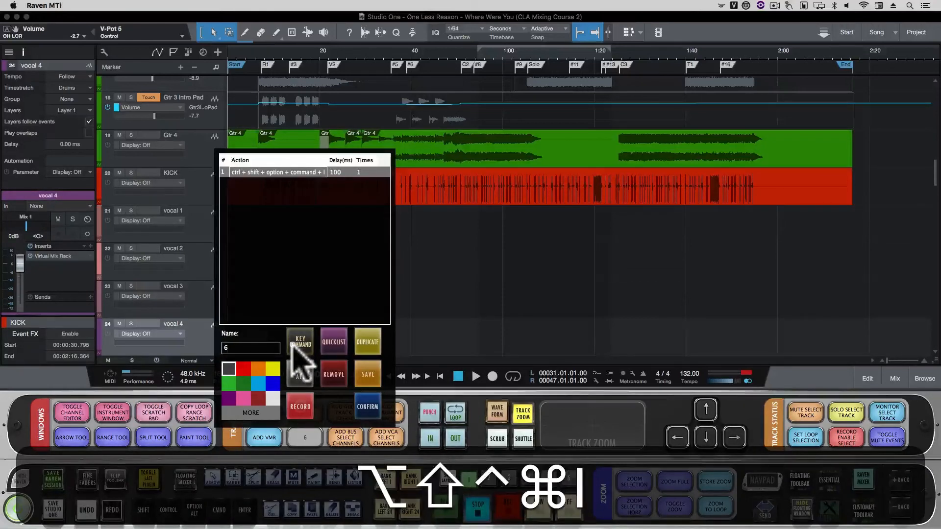
left_click(367, 406)
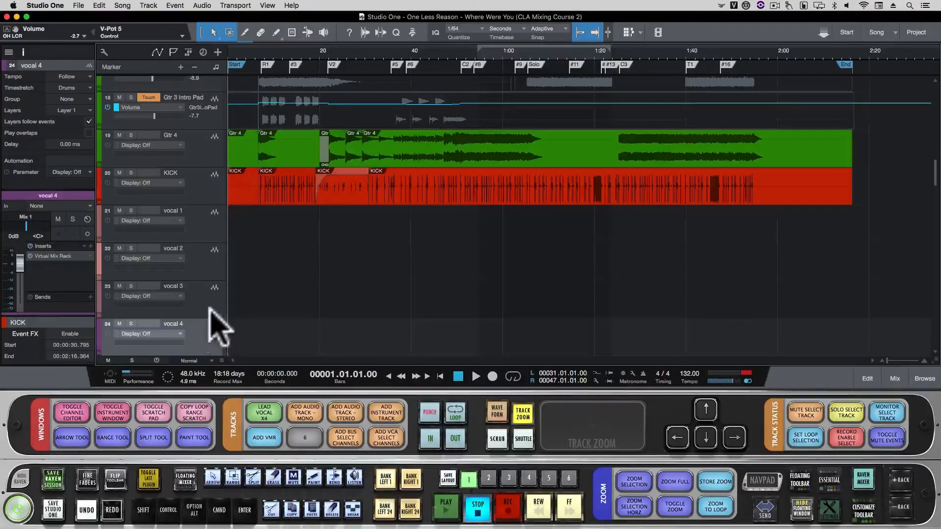
- Select vocal 3 and trigger the shortcut to open its insert list, moving to VerbSuite Classics
left_click(209, 303)
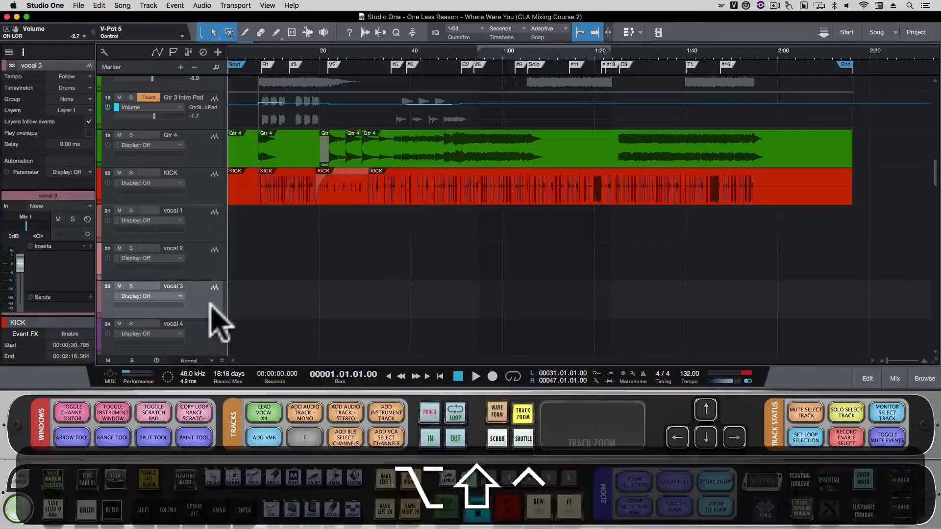
key("ctrl+shift+alt+super+i")
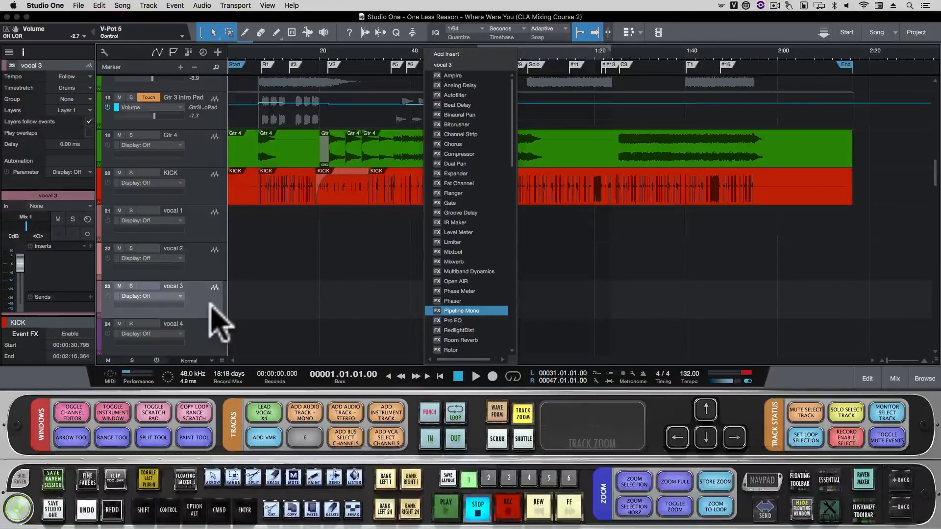
key("End")
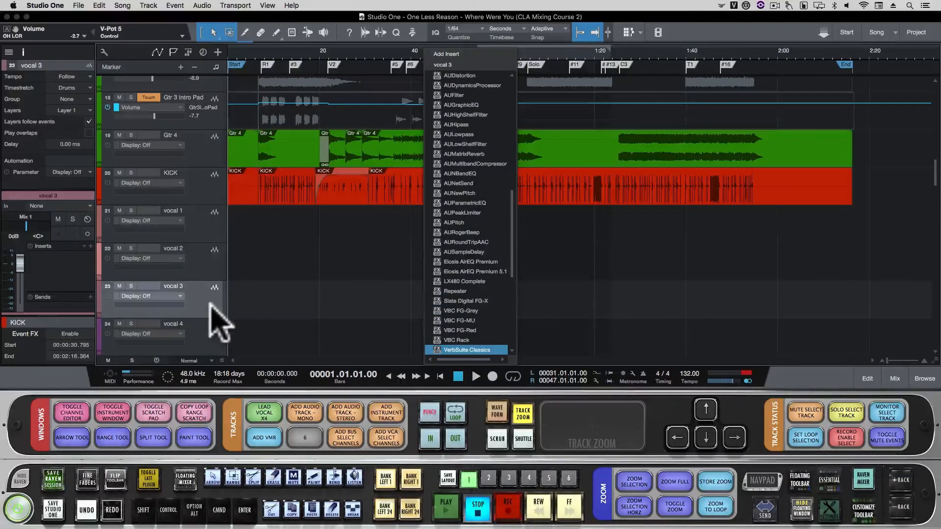
- Dismiss the insert list and check the Console Add Insert binding in Keyboard Shortcuts preferences
key("Escape")
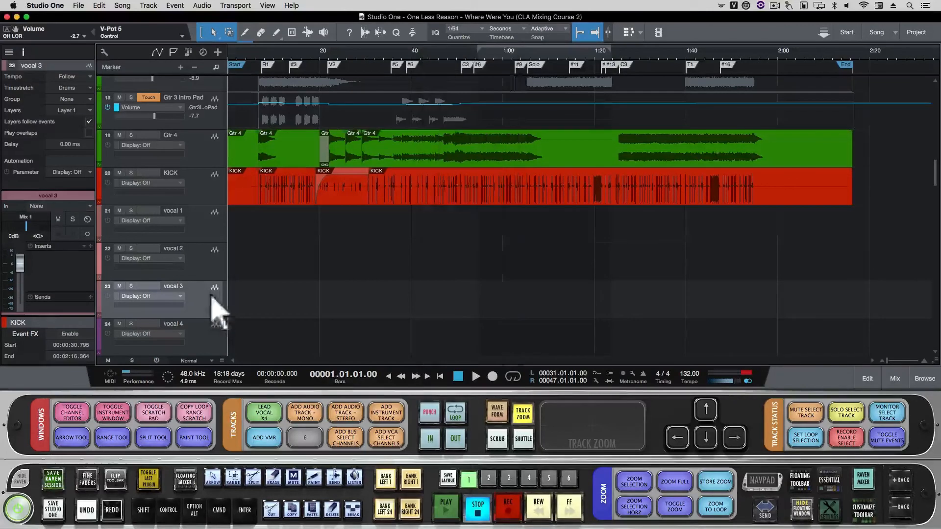
left_click(61, 6)
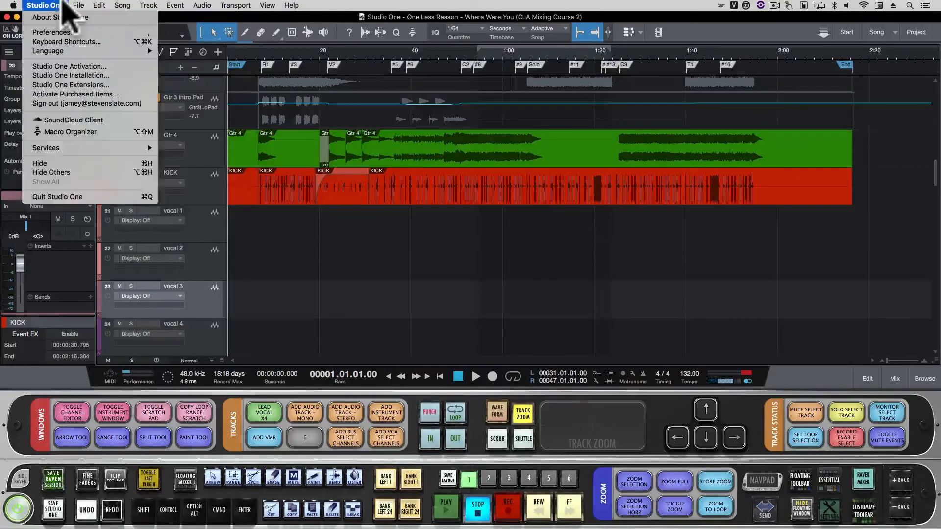
left_click(67, 42)
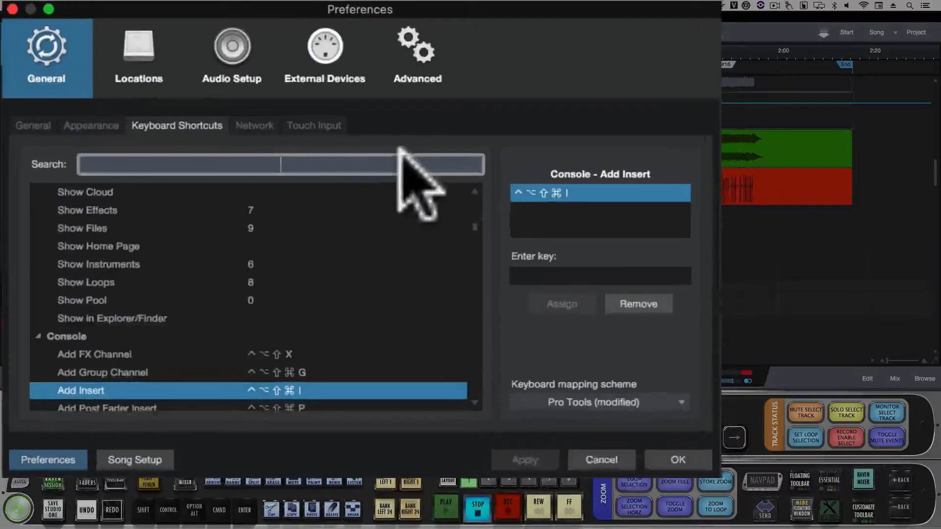
type("add in")
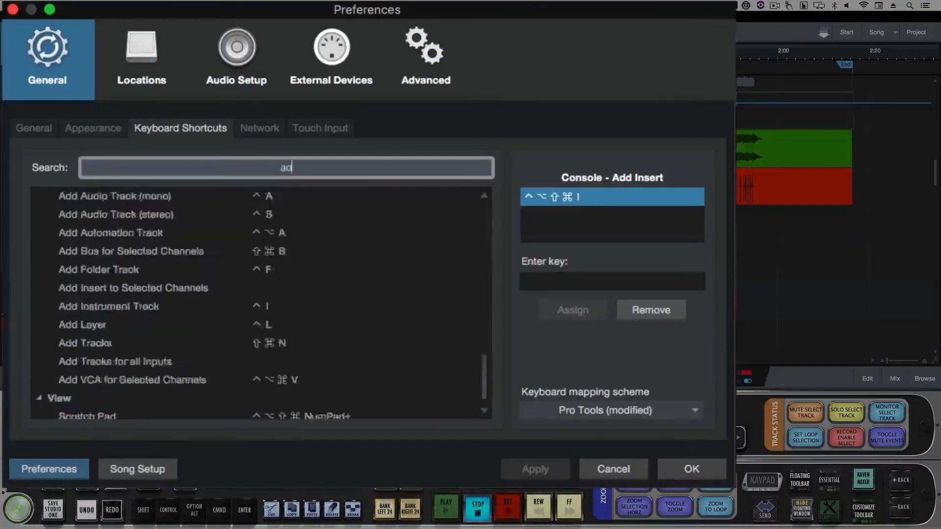
type("ser")
left_click(294, 214)
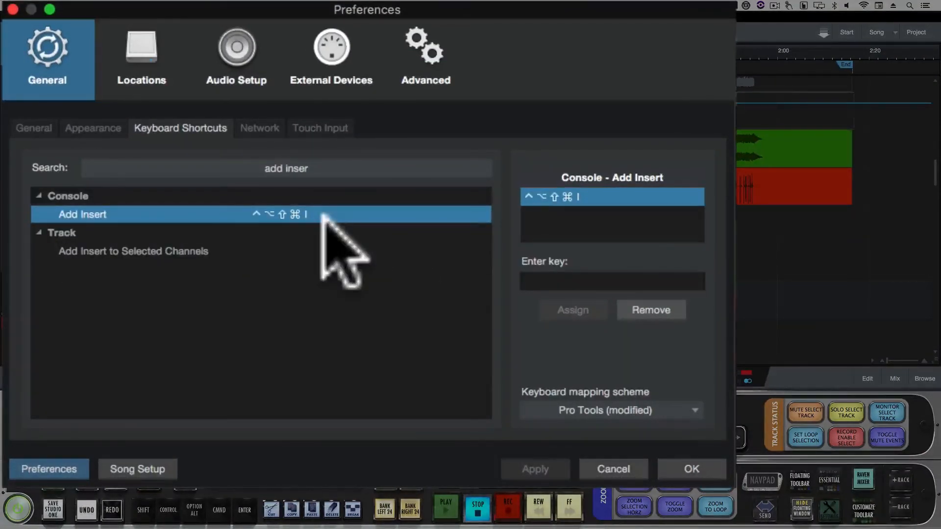
left_click(688, 468)
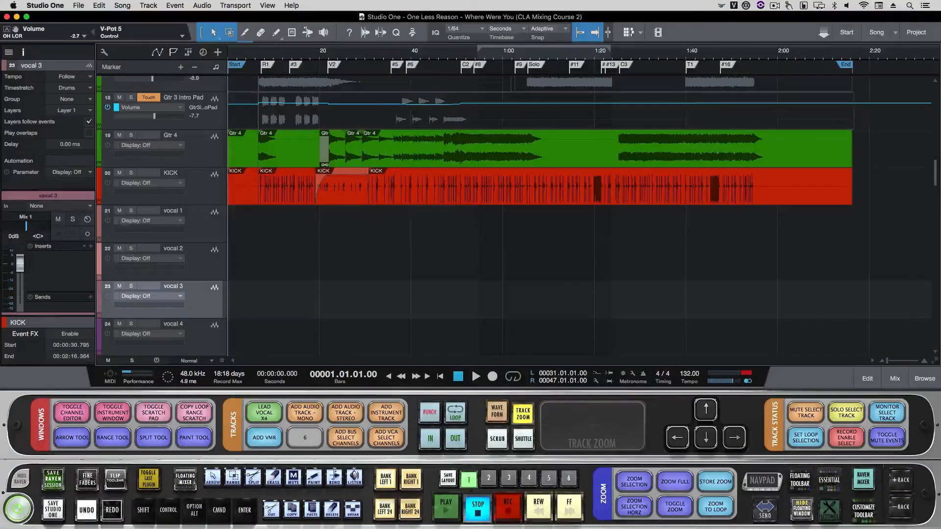
- Give macro 6 a 1000 ms first-step delay, VERBSUITE and Return keystrokes, yellow colour, name ADD VERBSUITE
right_click(305, 438)
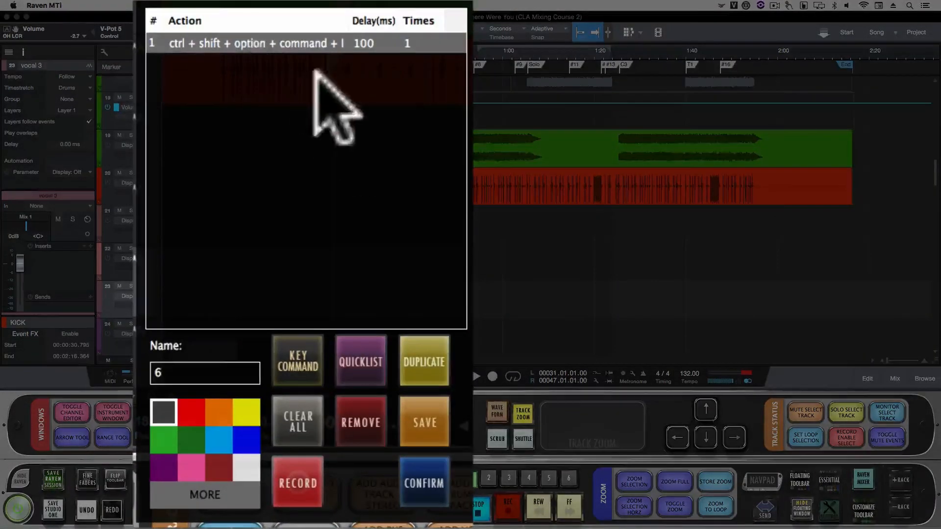
left_click(370, 44)
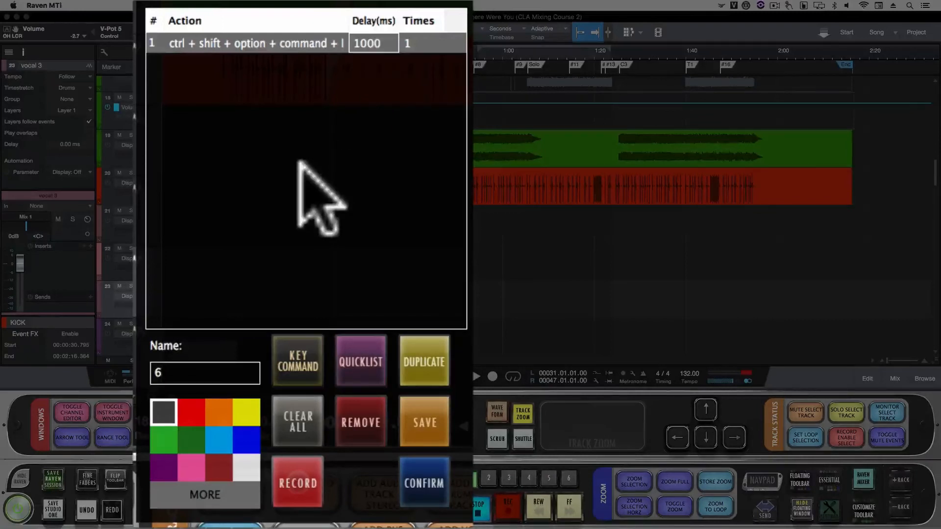
left_click(301, 338)
key("v")
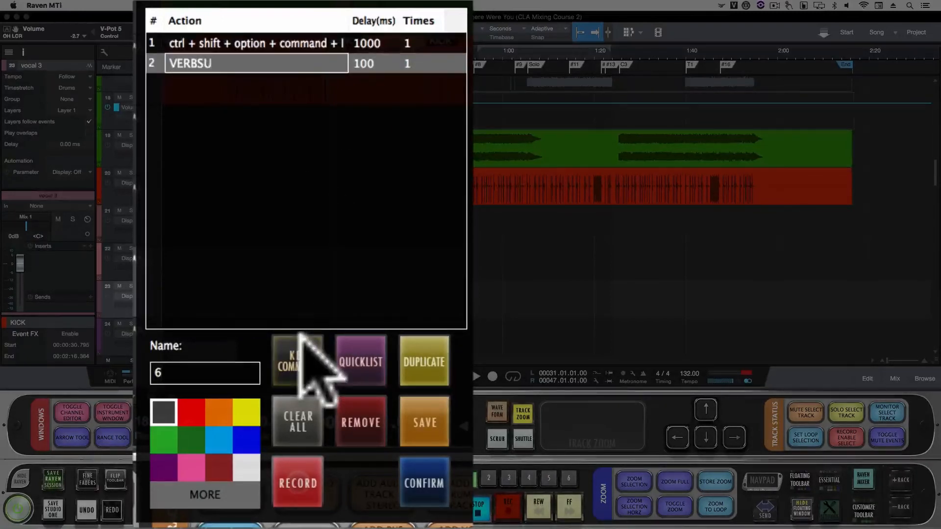
left_click(300, 343)
key("Return")
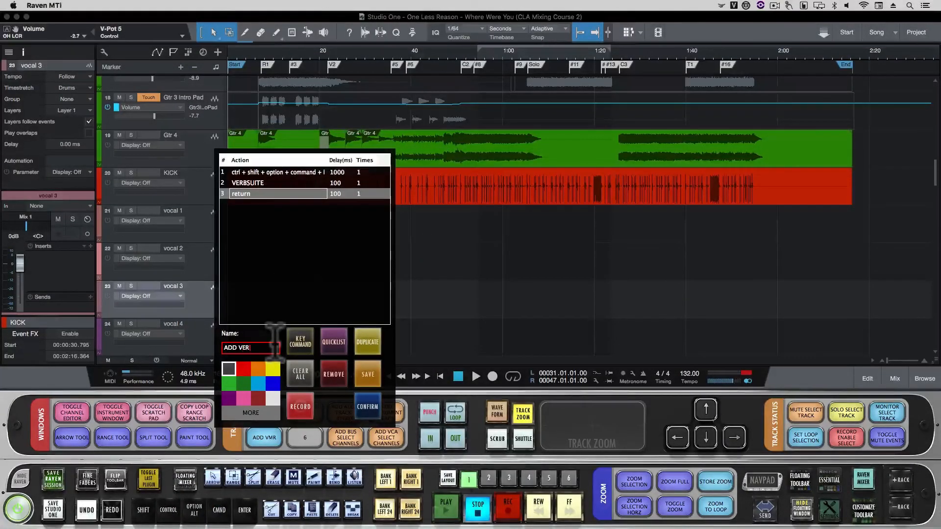
left_click(273, 370)
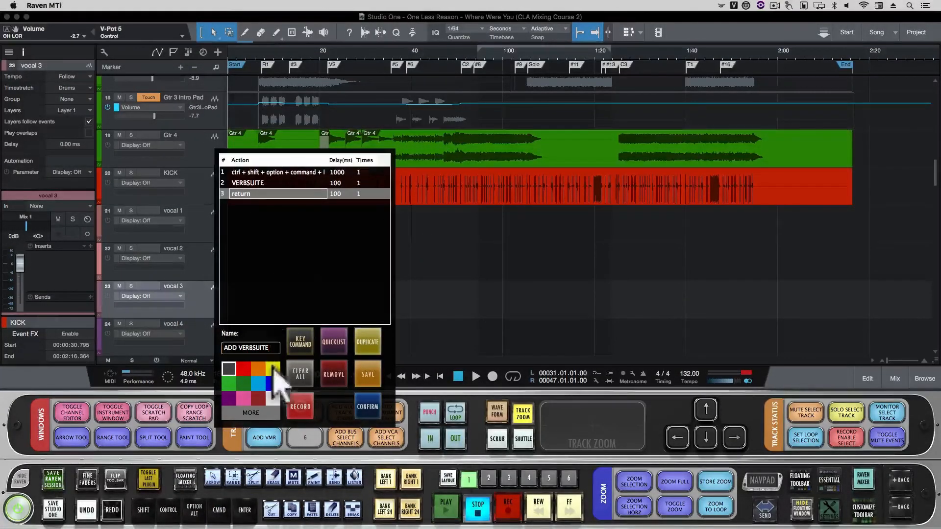
left_click(367, 407)
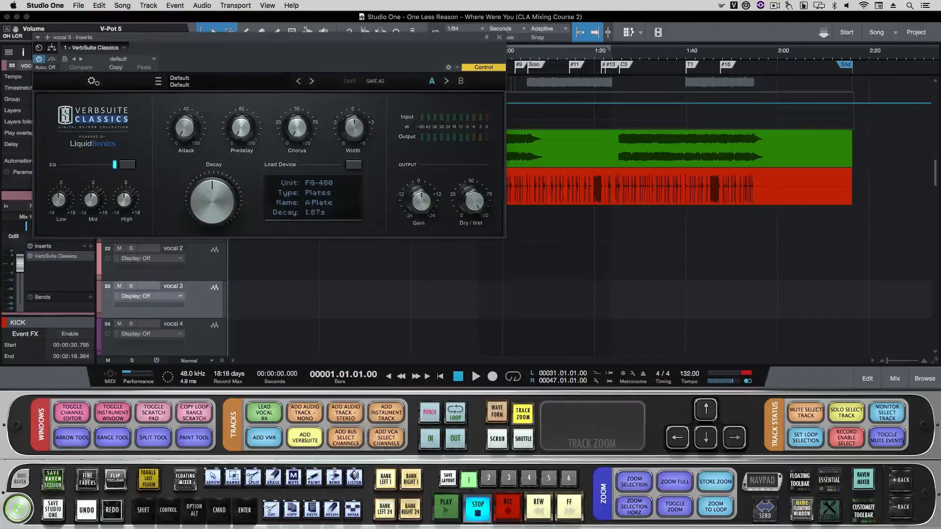
- Reopen the ADD VERBSUITE macro, view the ADD VERBSUITE user script without adding it, and save
right_click(305, 438)
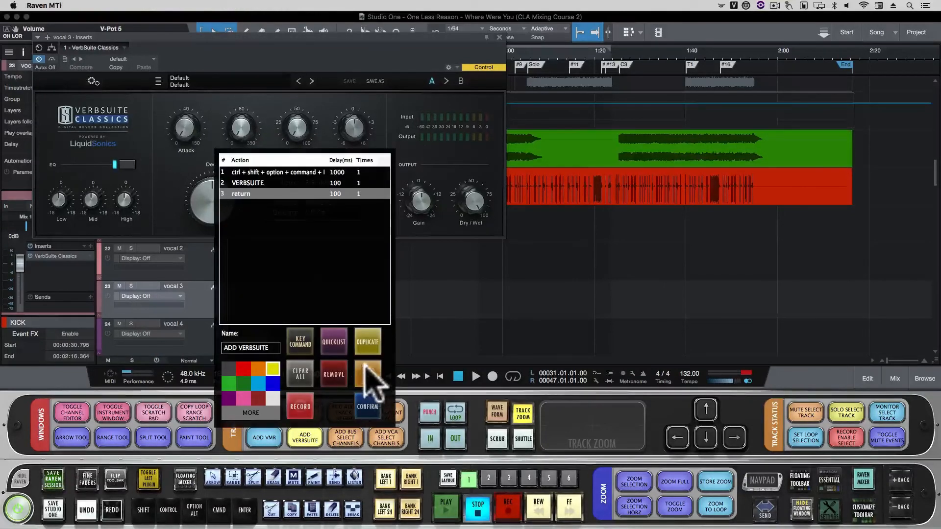
left_click(334, 339)
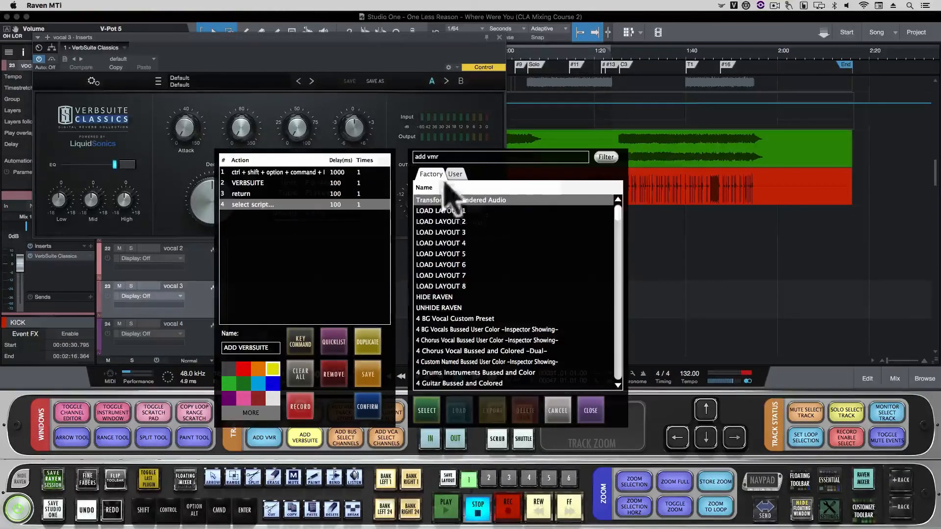
left_click(455, 174)
left_click(461, 199)
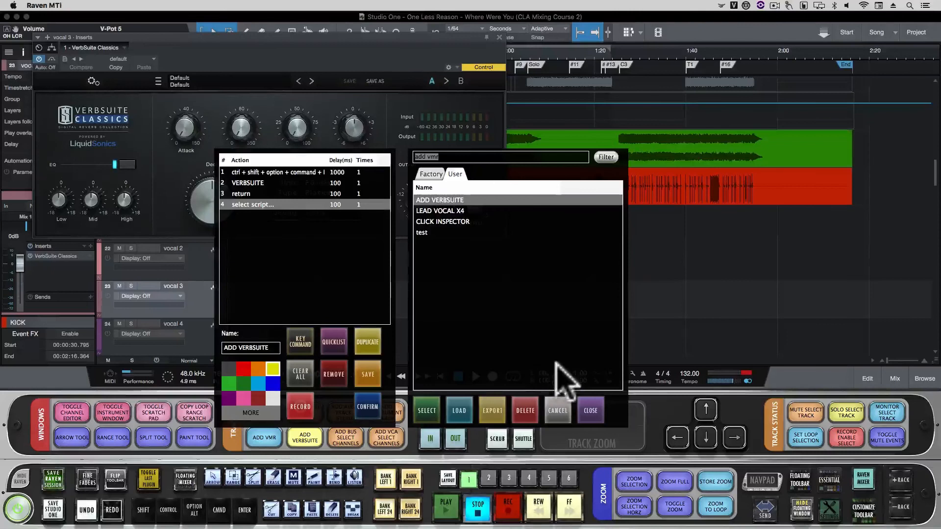
left_click(589, 410)
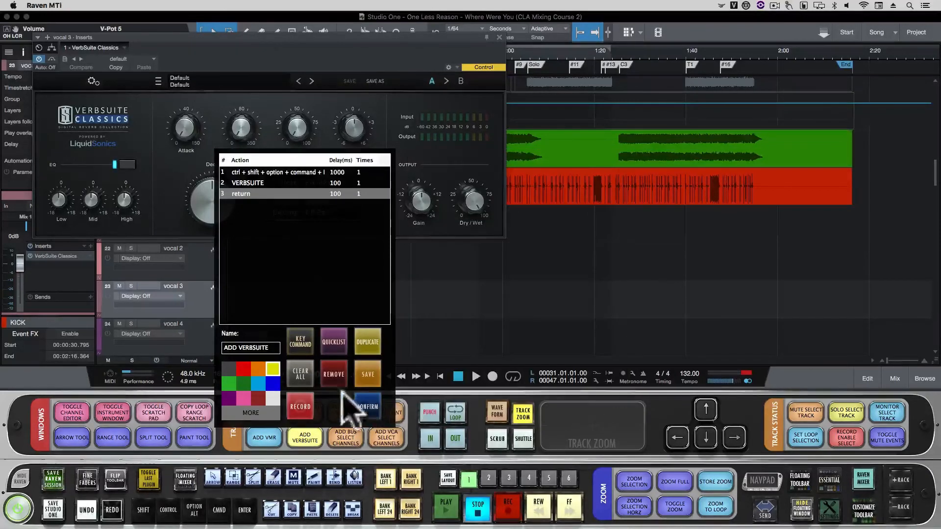
left_click(365, 408)
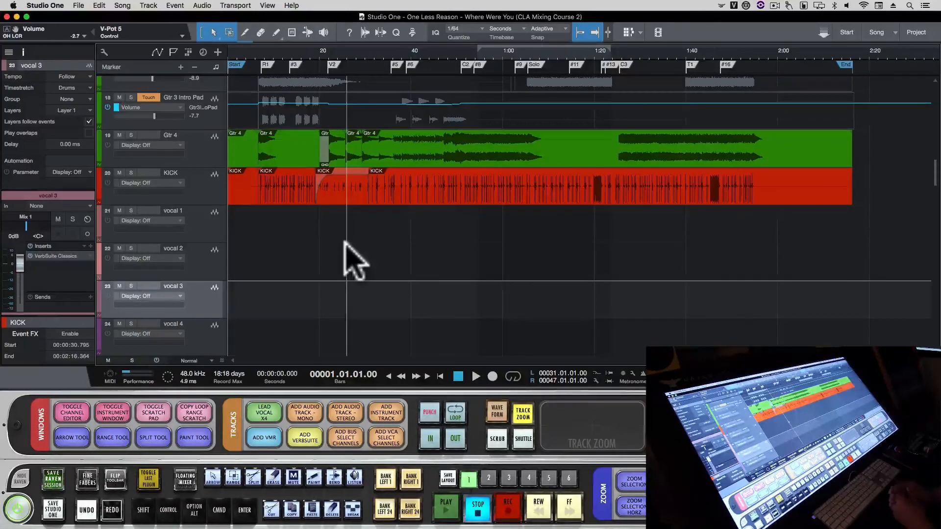
- Clear the ADD BUS SELECT CHANNELS macro and record an Inspector name click as script CLICK INSPECTOR
left_click(346, 438)
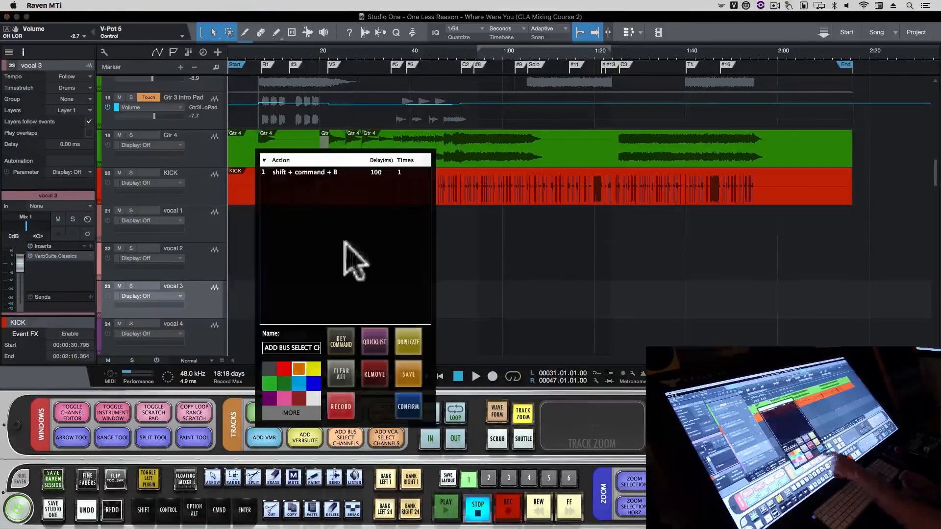
left_click(341, 374)
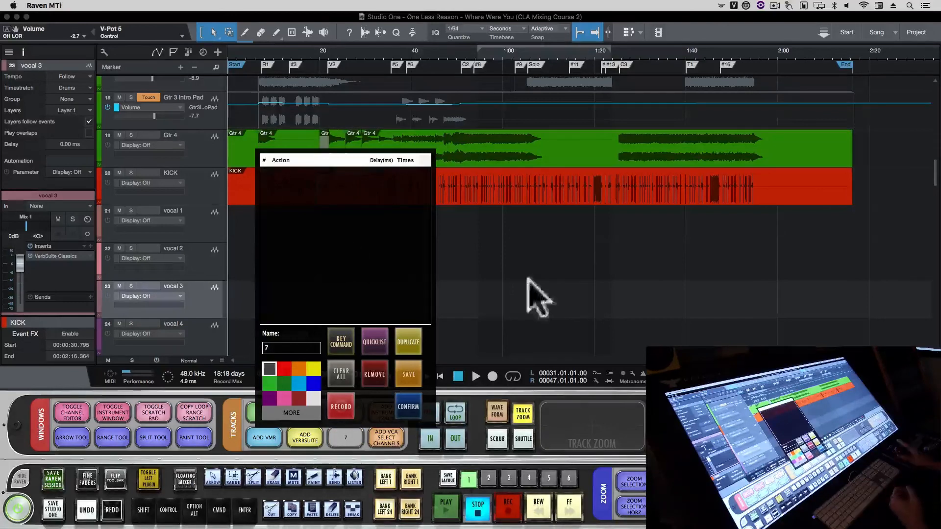
left_click(343, 406)
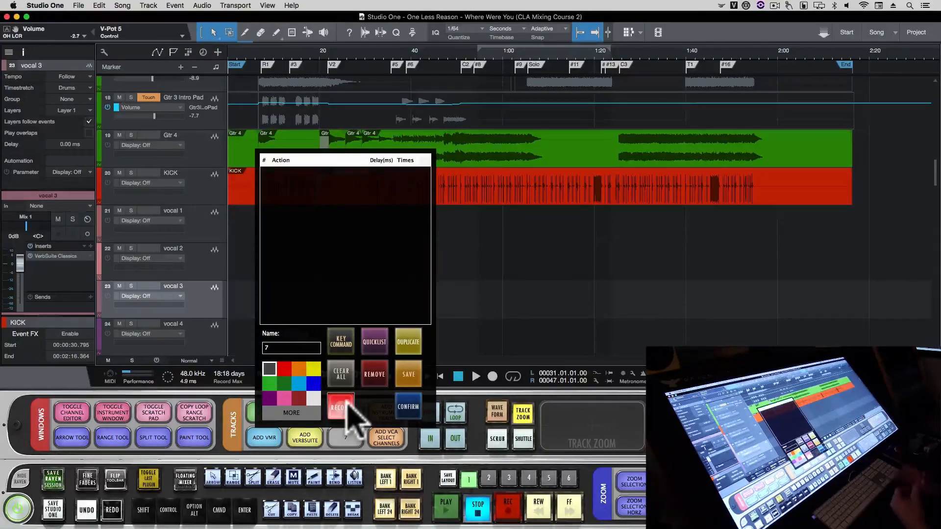
double_click(40, 66)
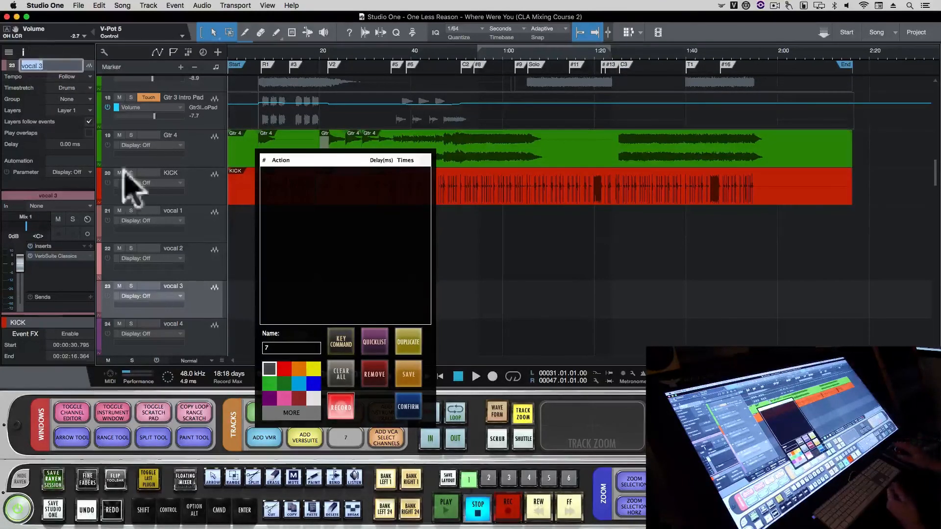
left_click(349, 409)
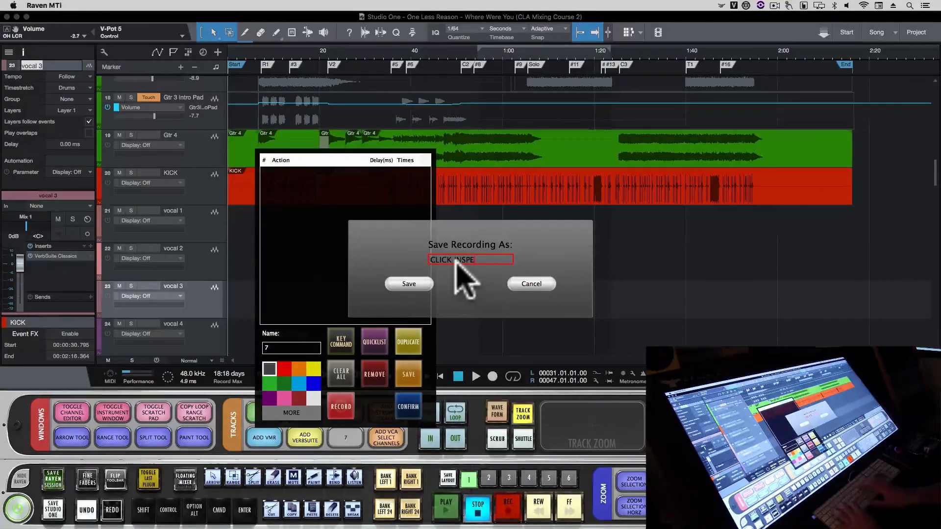
type("CLICK INSPECTOR")
left_click(411, 284)
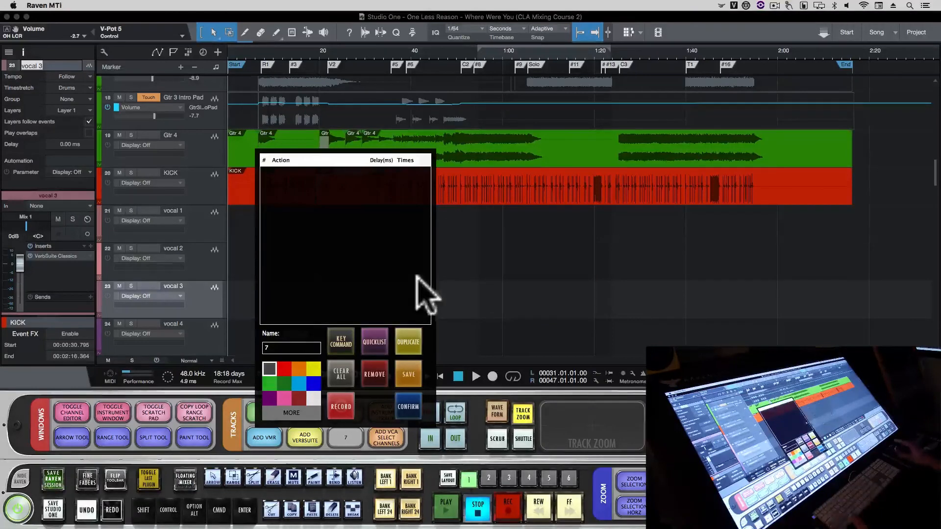
- Add the CLICK INSPECTOR script as macro 7's action and confirm
left_click(388, 342)
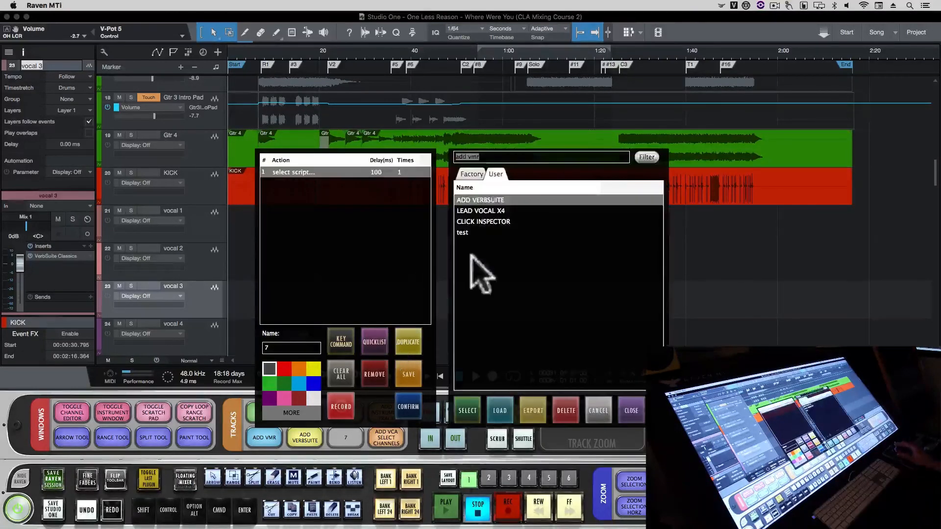
left_click(496, 221)
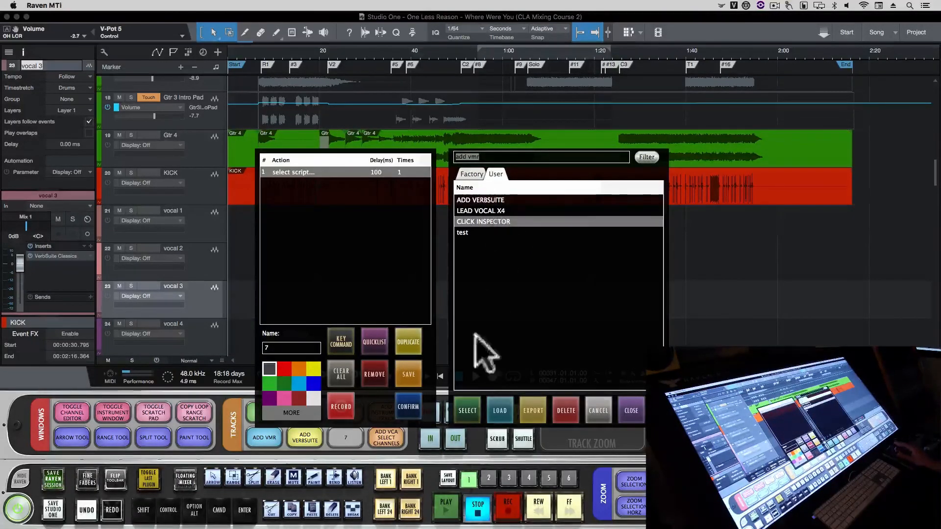
left_click(462, 410)
left_click(631, 410)
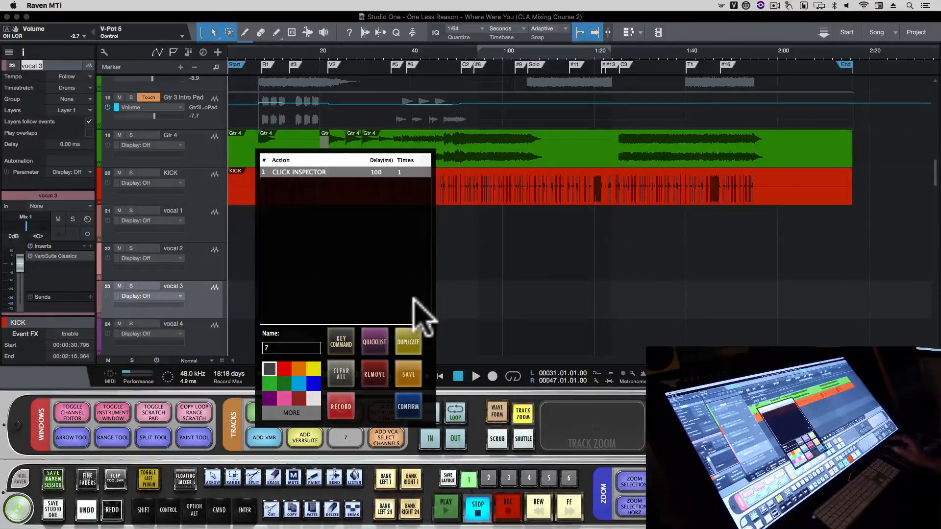
left_click(406, 408)
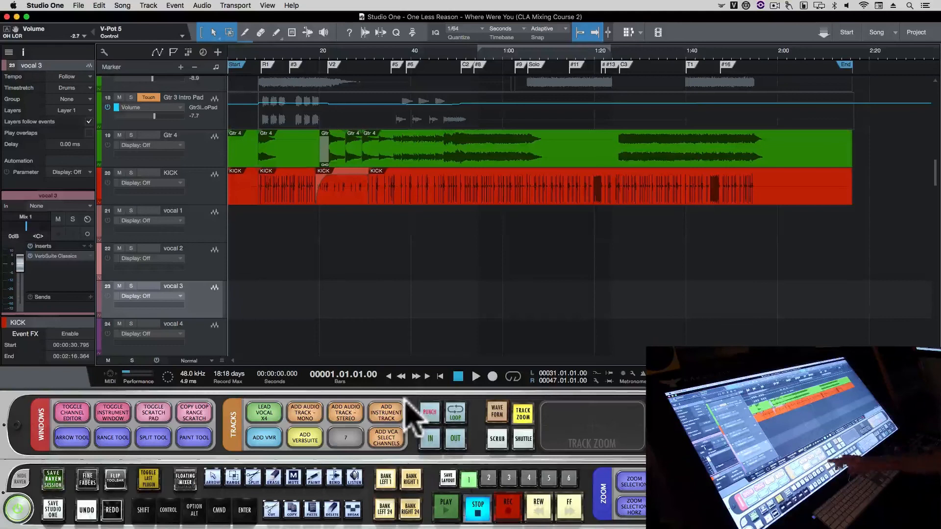
- Leave vocal 3's name unchanged, then reopen macro button 7 and set its delay to 1000
double_click(40, 65)
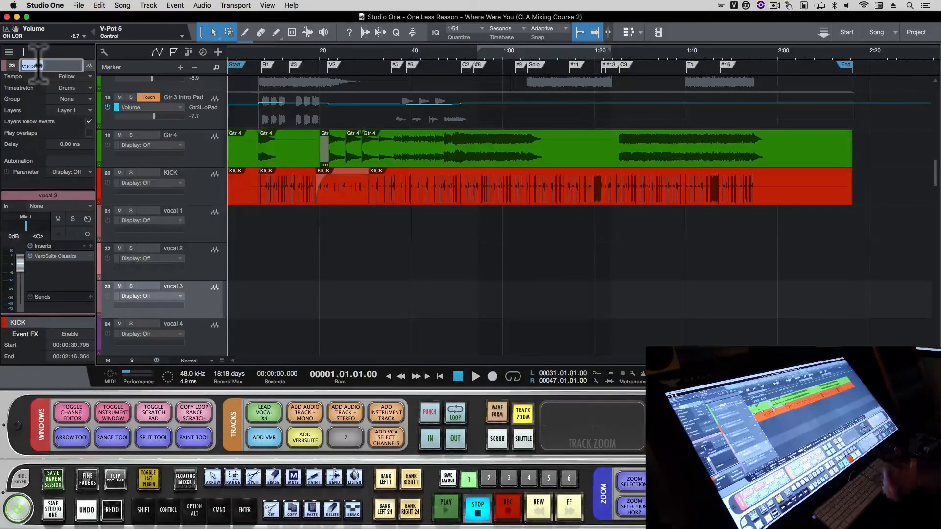
left_click(7, 64)
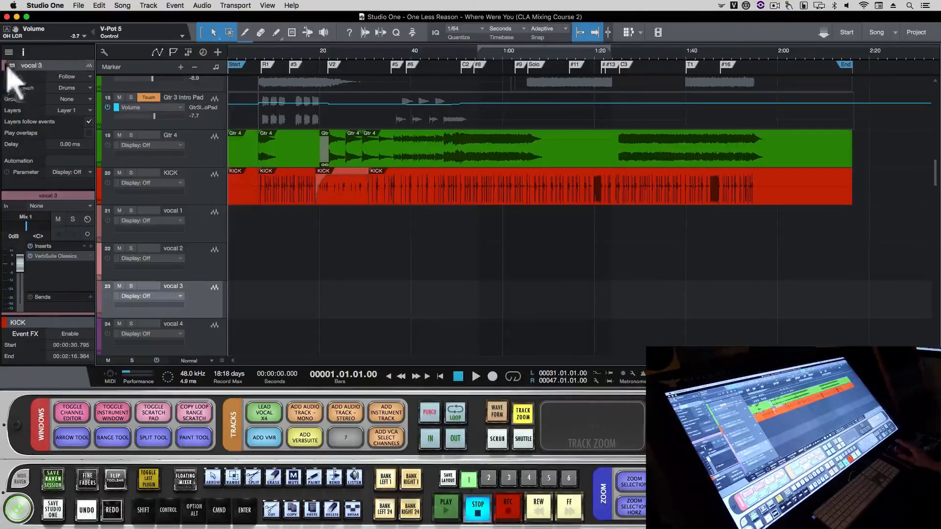
left_click(345, 438)
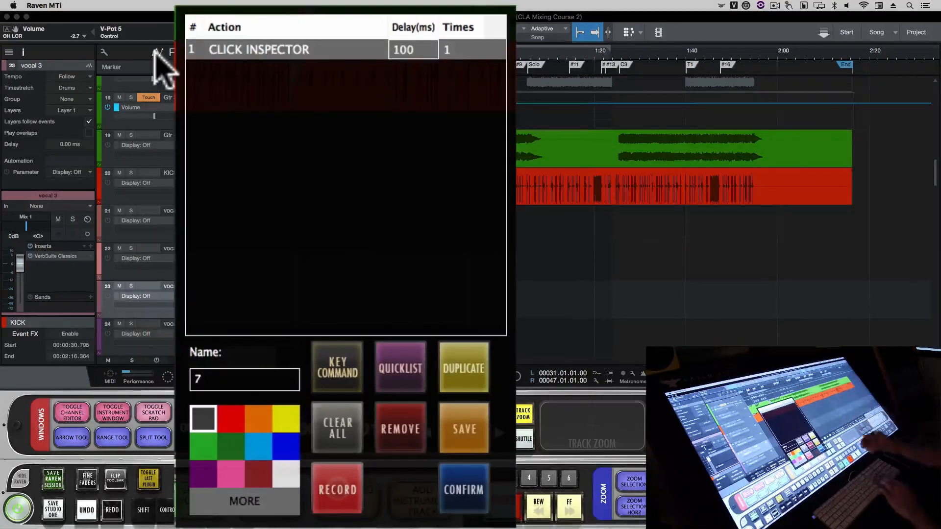
type("0")
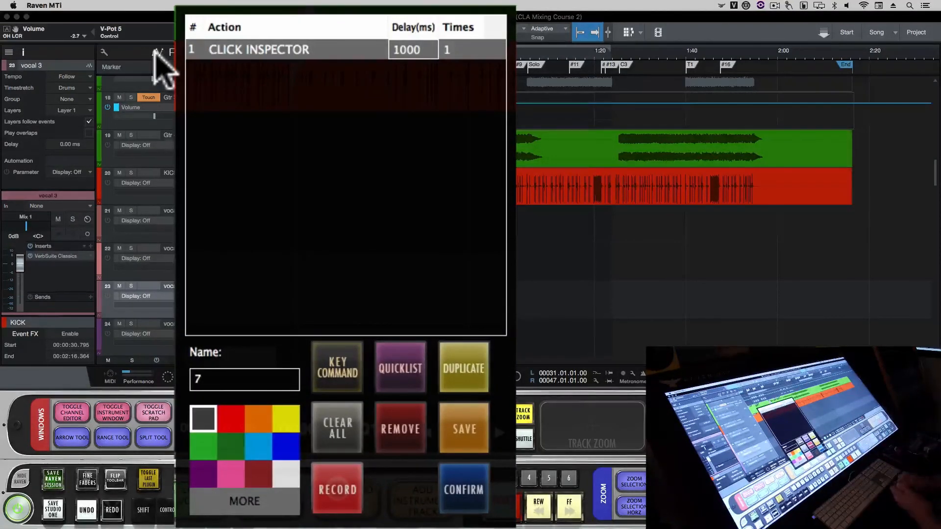
- Add keystroke steps typing LEAD, space, VOCAL and Return to the macro
left_click(337, 364)
type("LEAD")
left_click(338, 364)
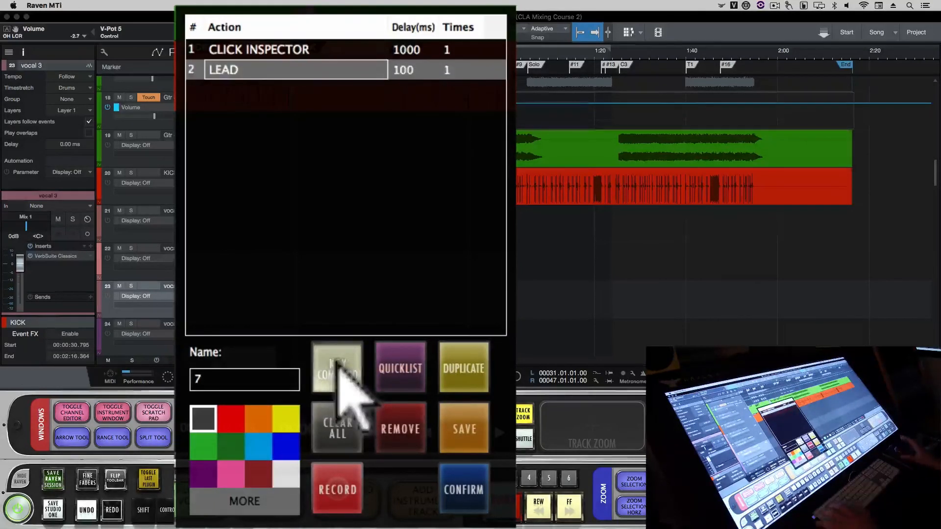
key("space")
left_click(337, 363)
type("VOC")
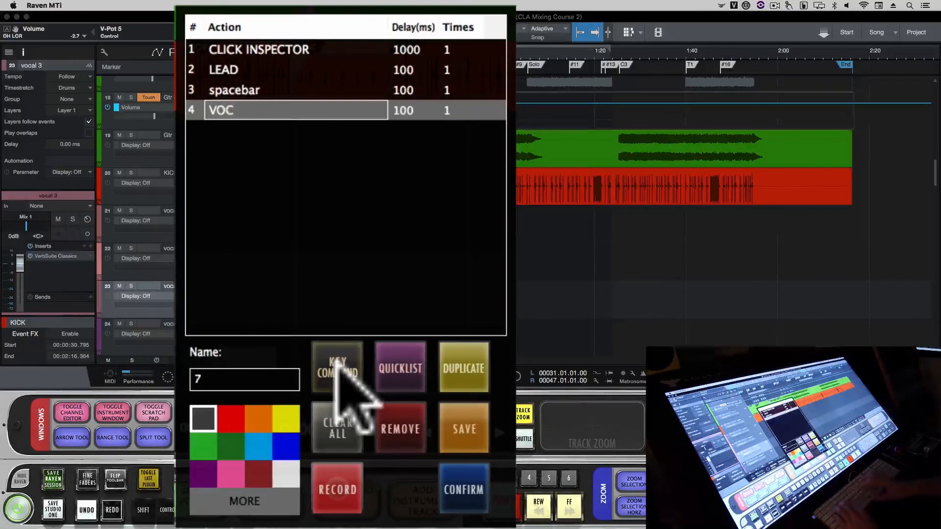
type("AL")
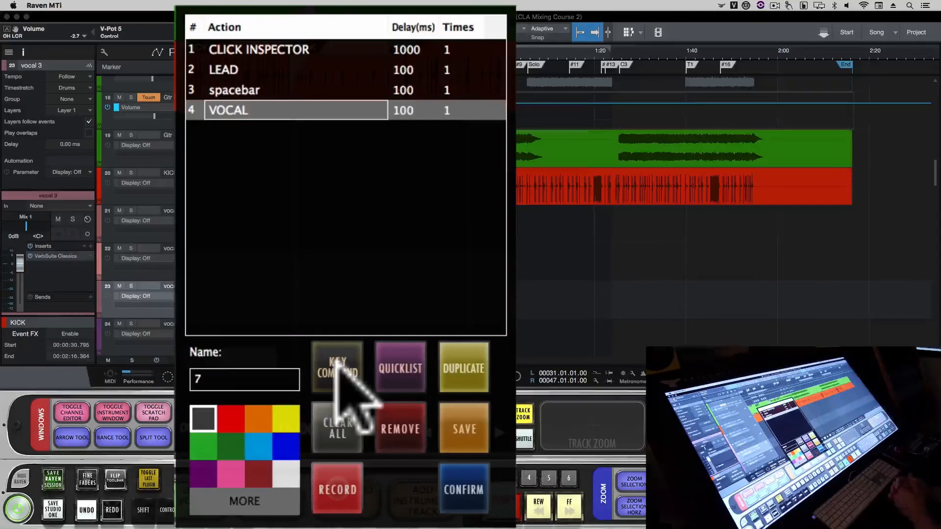
left_click(337, 363)
key("Return")
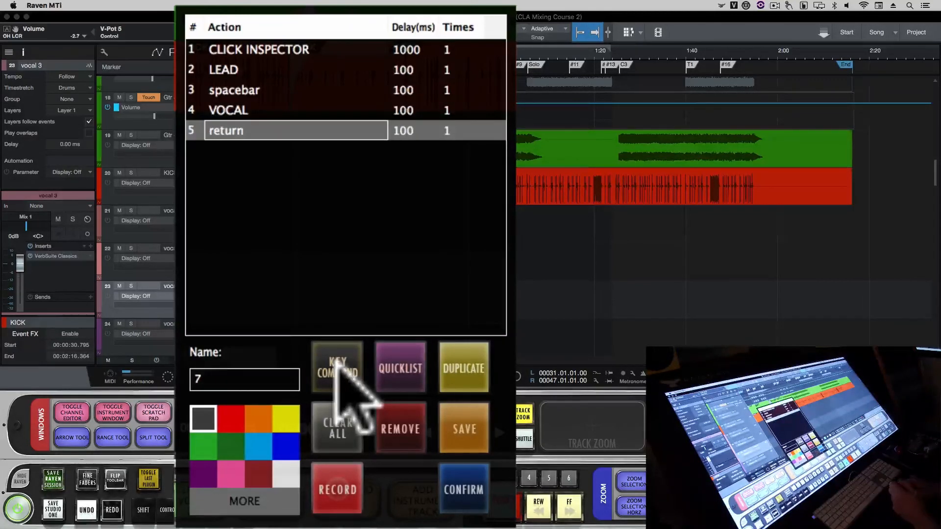
- Name the macro 'name lead vocal' in orange, save it, and run it on vocal 1
left_click(258, 418)
left_click(278, 378)
type("na")
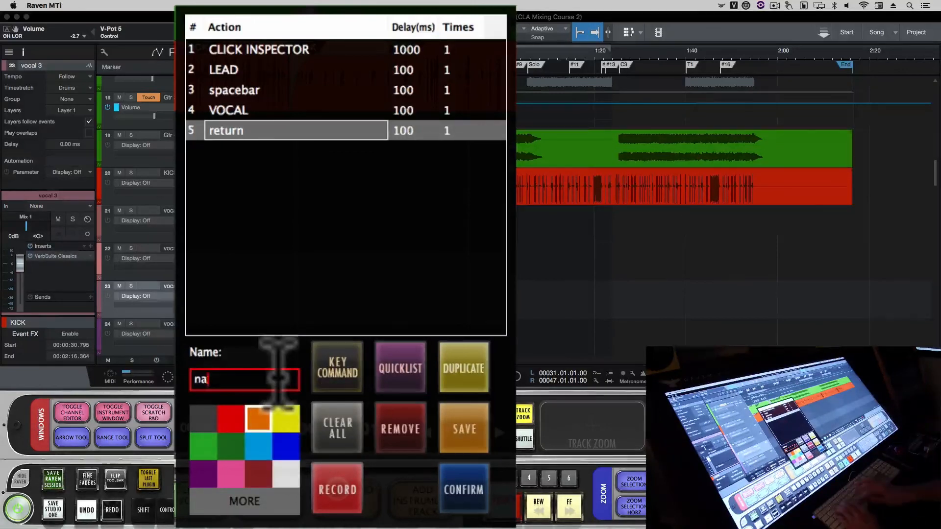
type("me lead vocal")
left_click(463, 490)
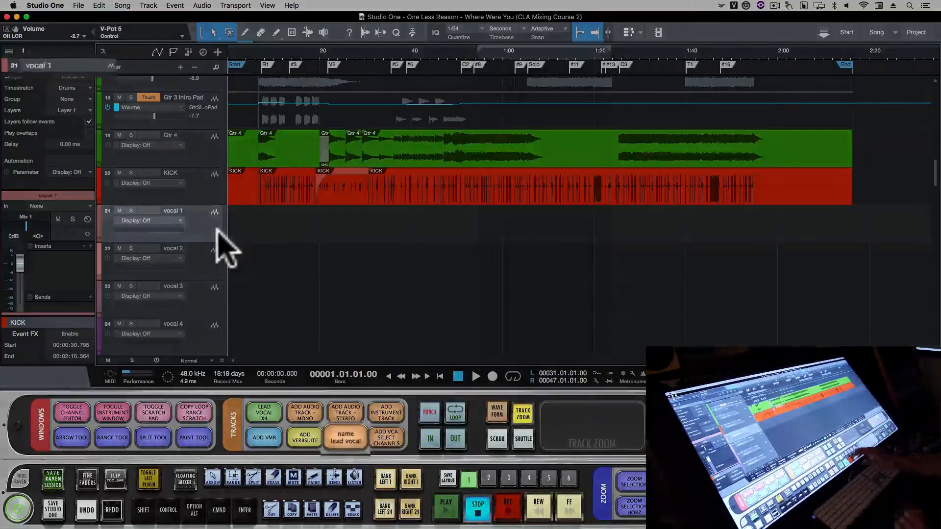
left_click(345, 438)
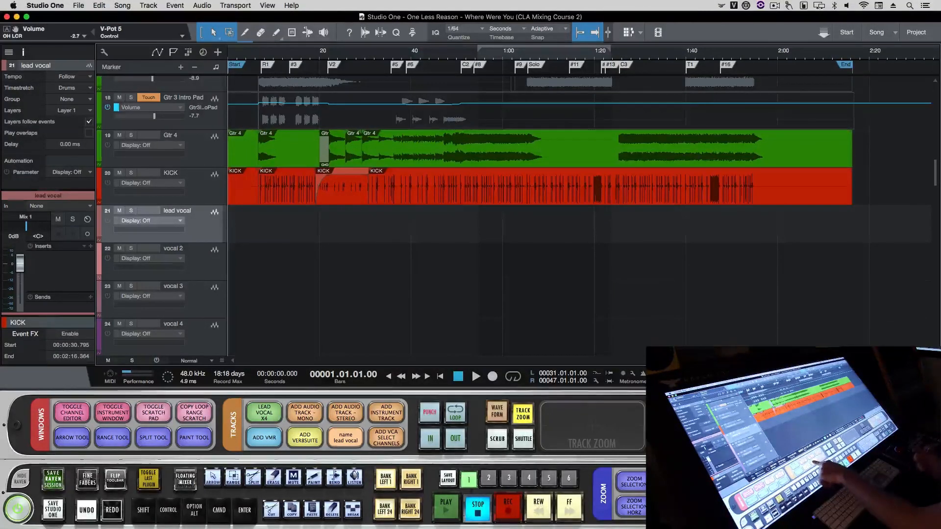
left_click(346, 438)
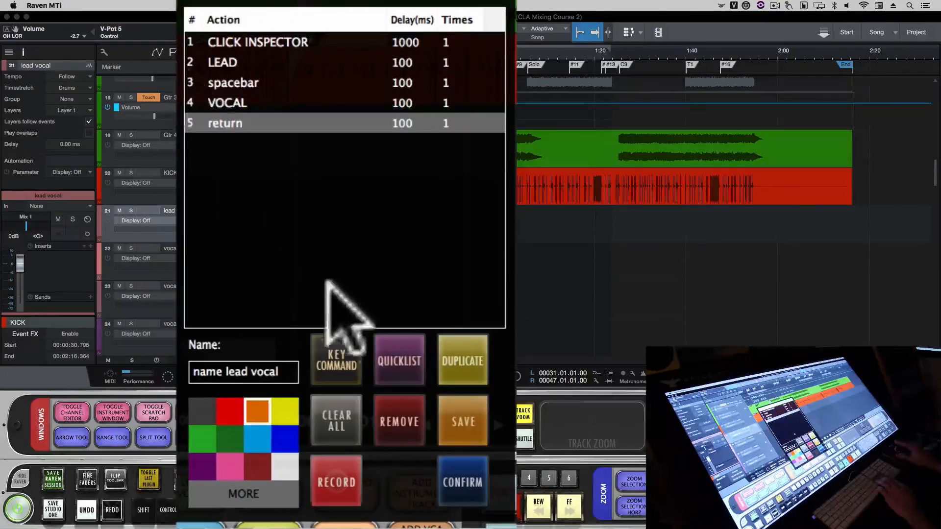
- Add a cursor-down step, then select and duplicate all six macro steps
left_click(339, 337)
key("Down")
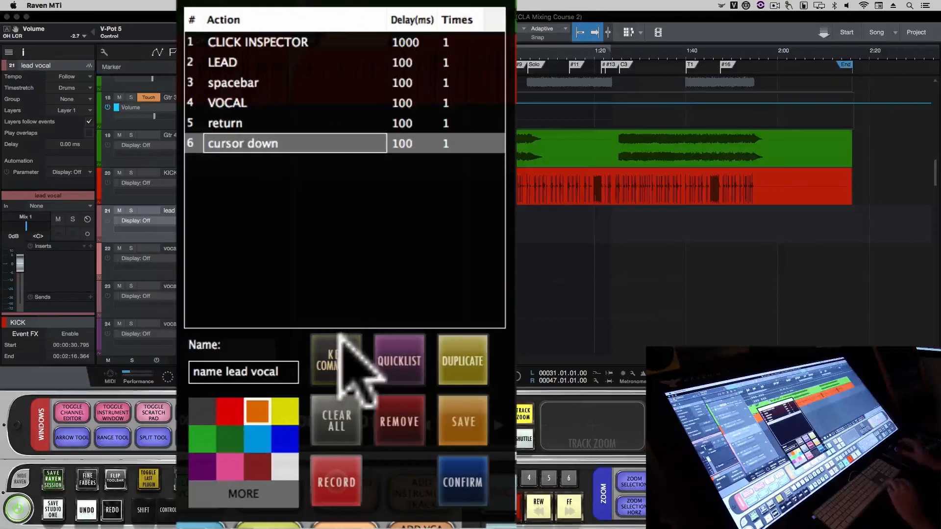
left_click(323, 42)
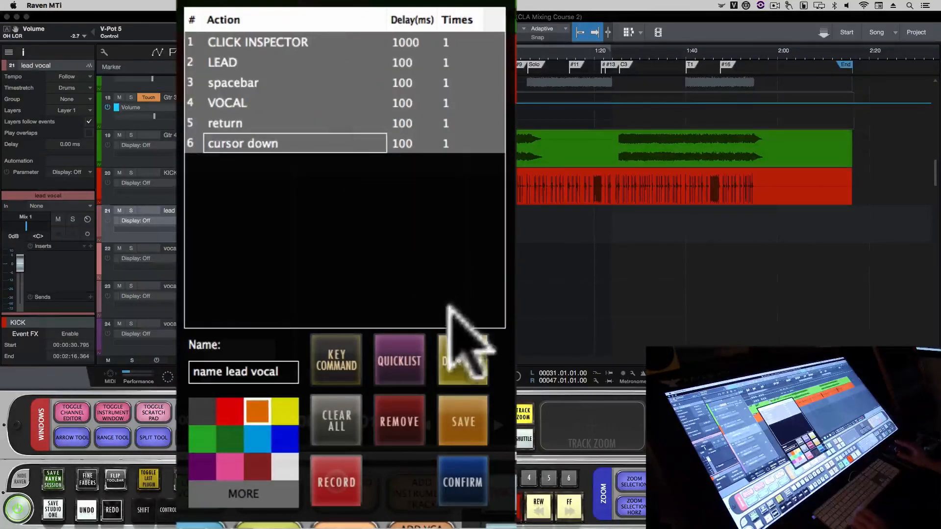
left_click(450, 354)
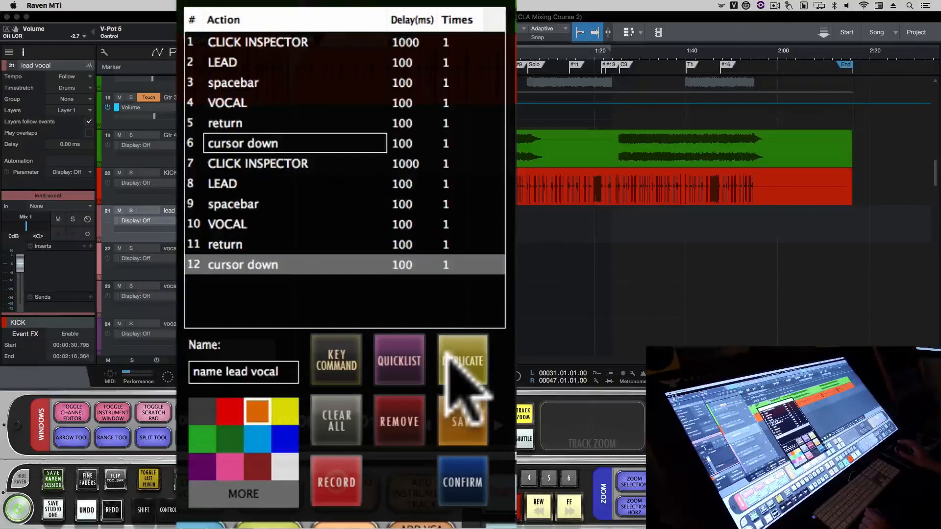
- Insert a space and '2' after the second VOCAL, confirm, and run the macro
left_click(294, 223)
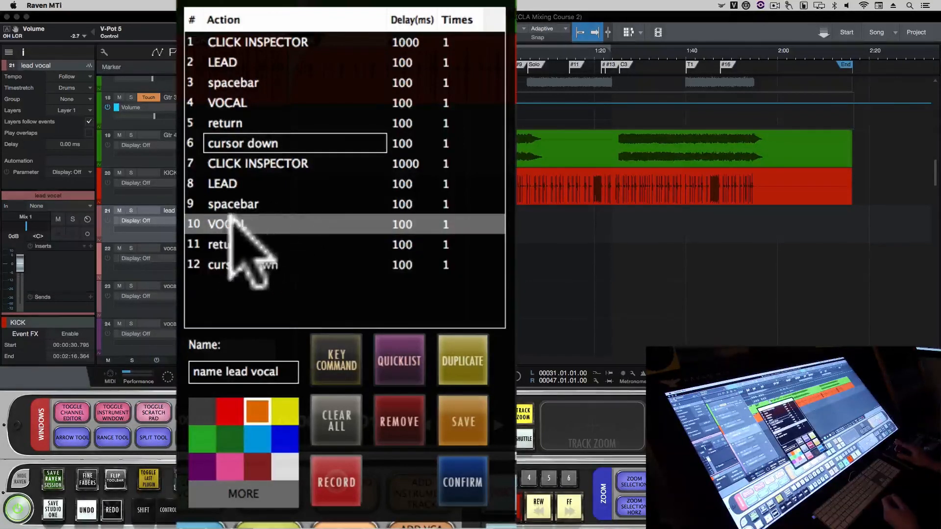
left_click(336, 343)
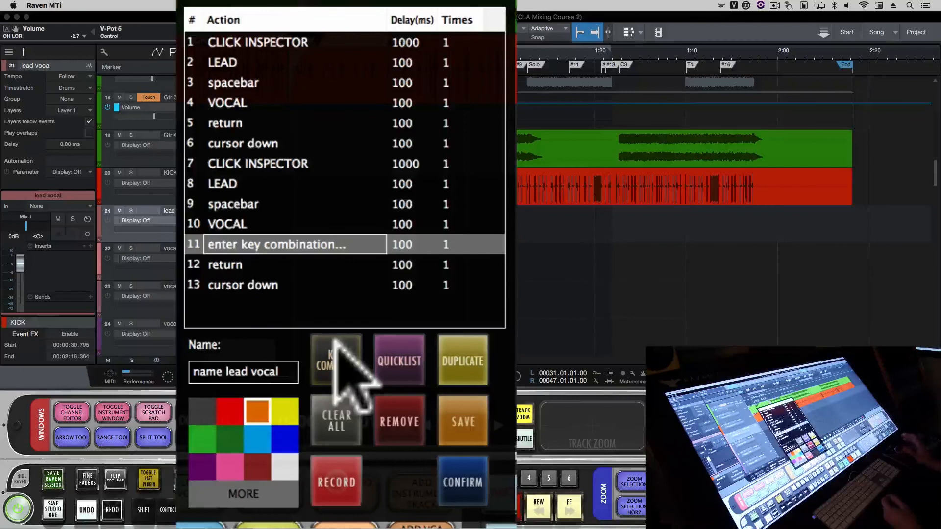
key("space")
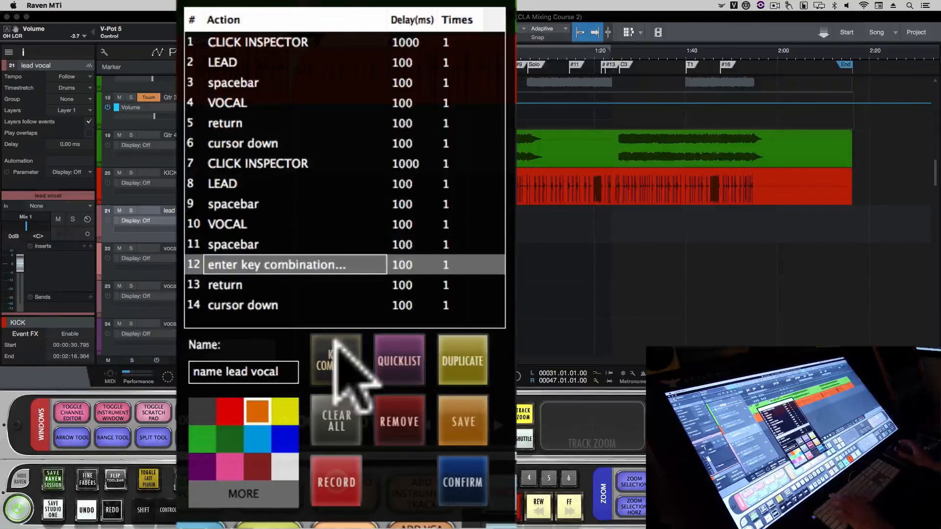
key("2")
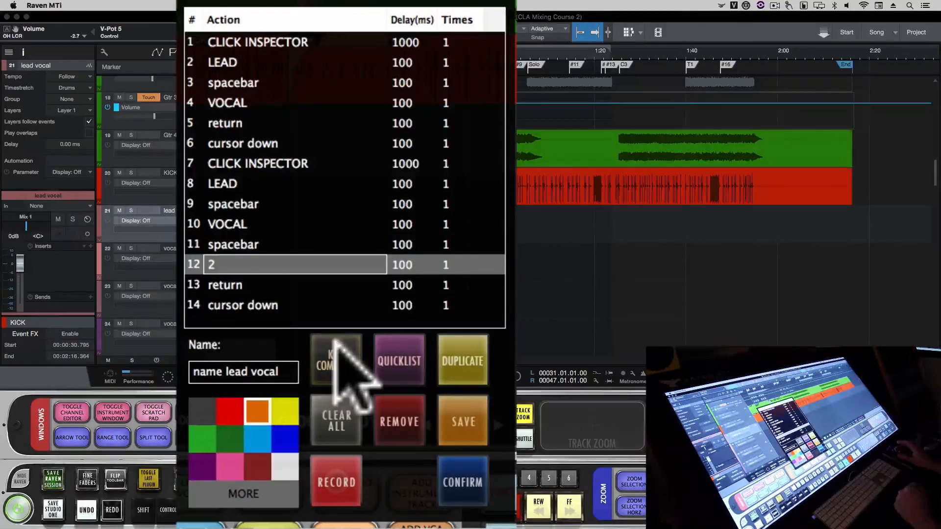
left_click(456, 468)
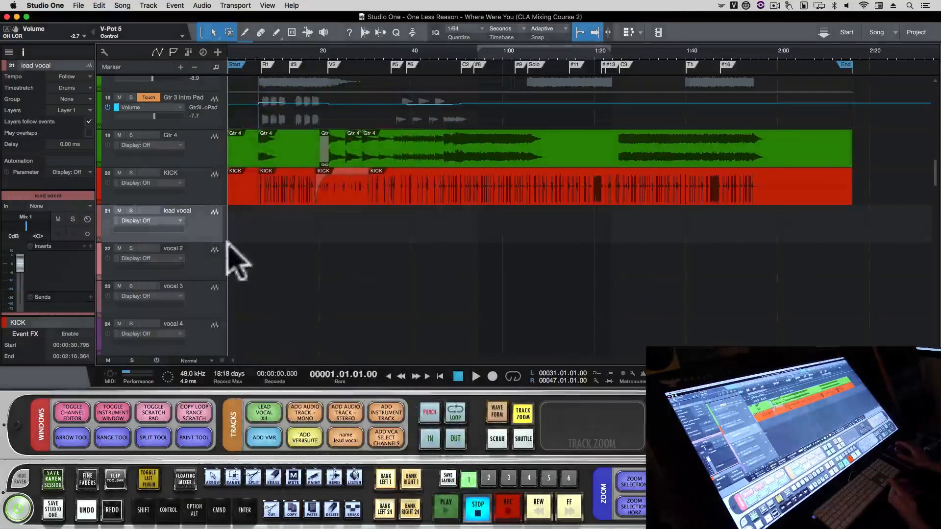
left_click(346, 435)
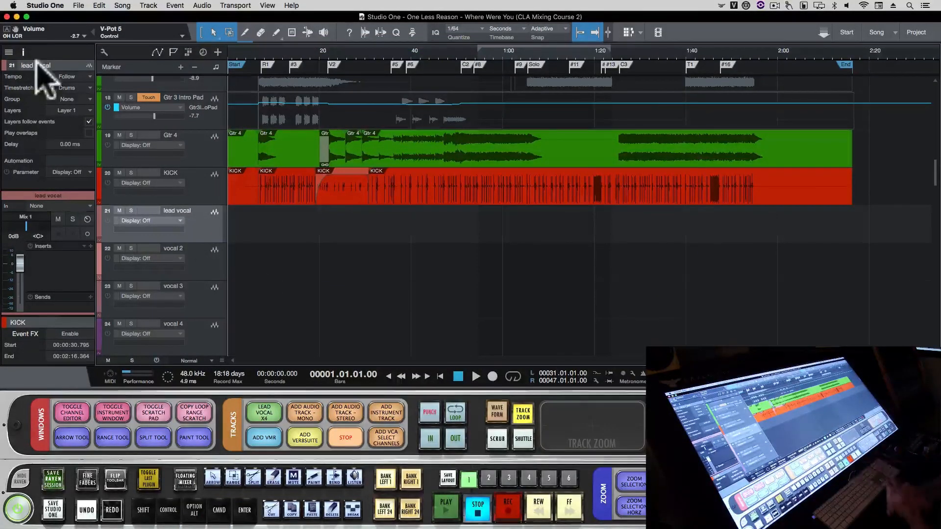
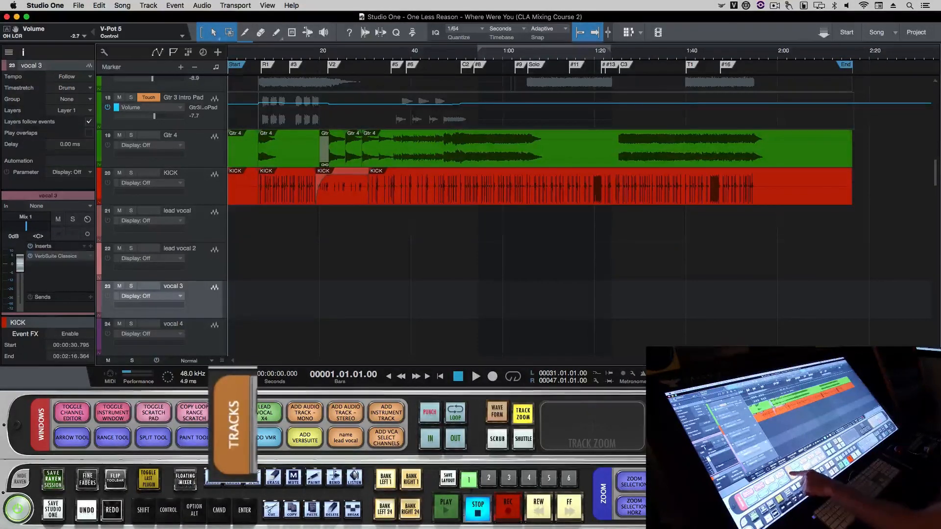
- Store the TRACKS toolbar as a user quicklist entry named TRACKS and confirm
left_click(233, 425)
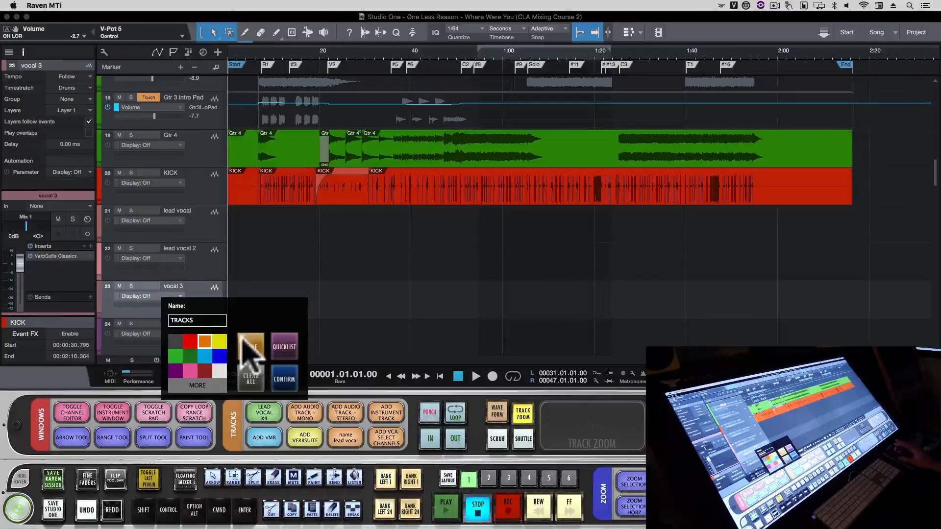
left_click(287, 347)
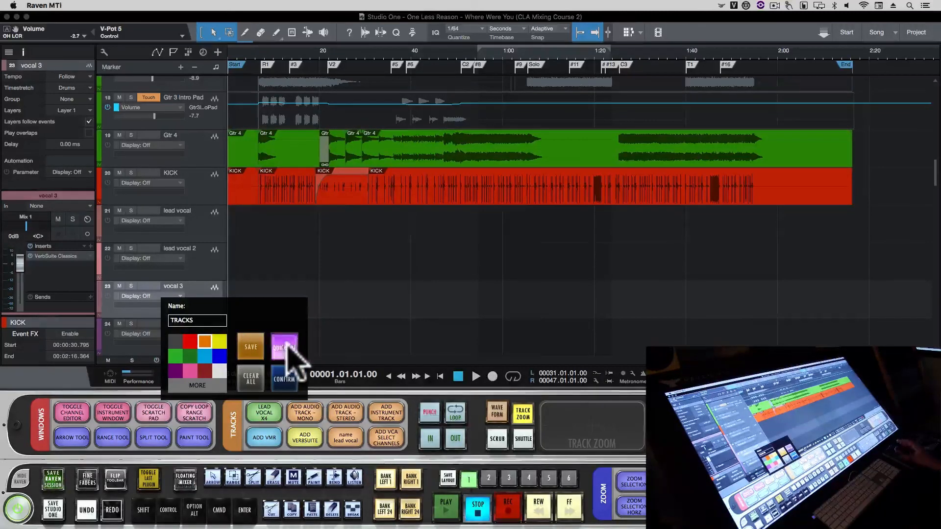
left_click(368, 227)
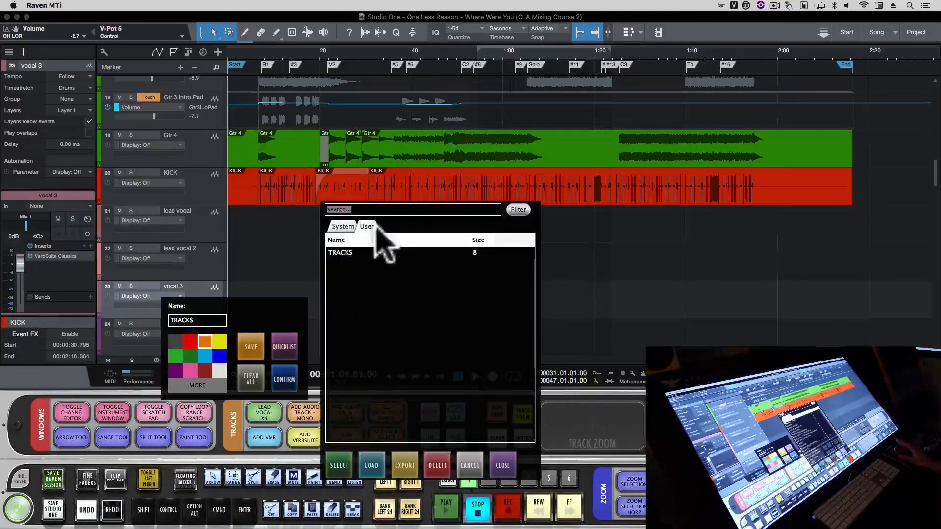
left_click(352, 253)
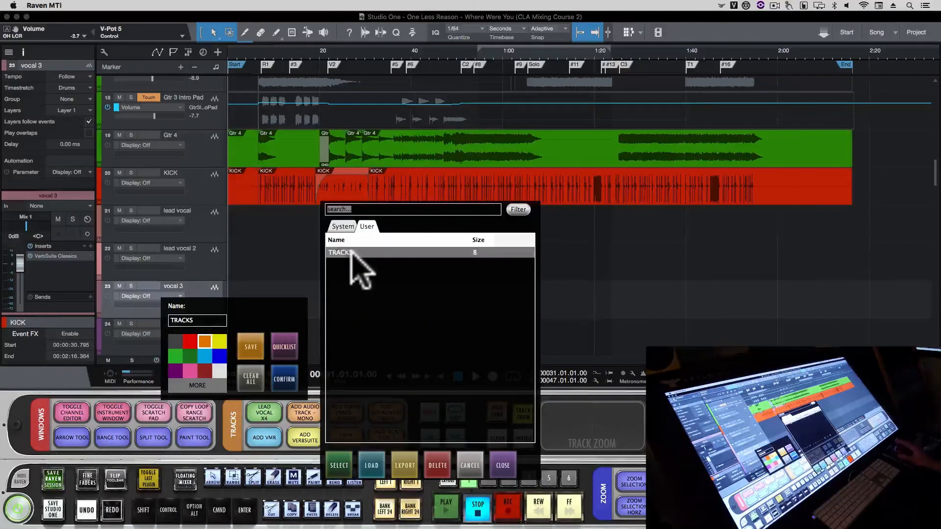
left_click(503, 467)
left_click(281, 380)
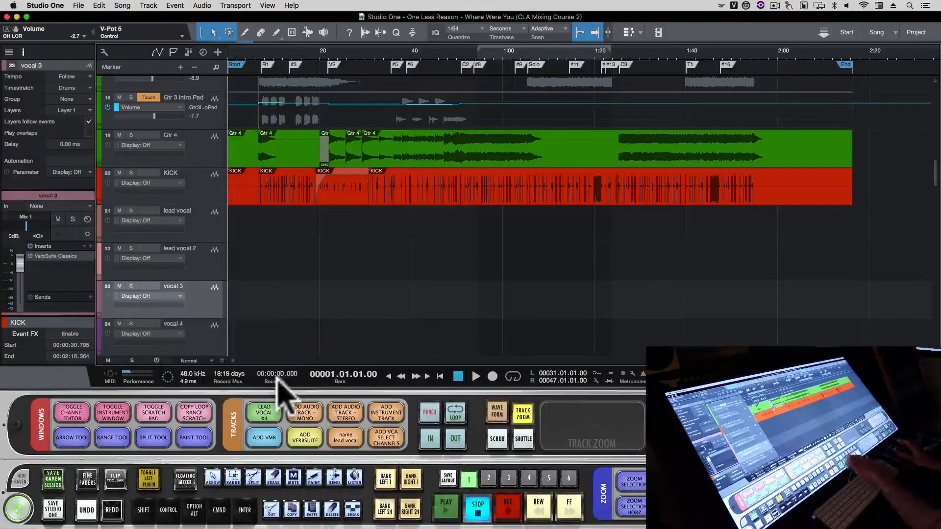
- On page 2, load the saved TRACKS quicklist into the AUDIO toolbar slot
left_click(488, 478)
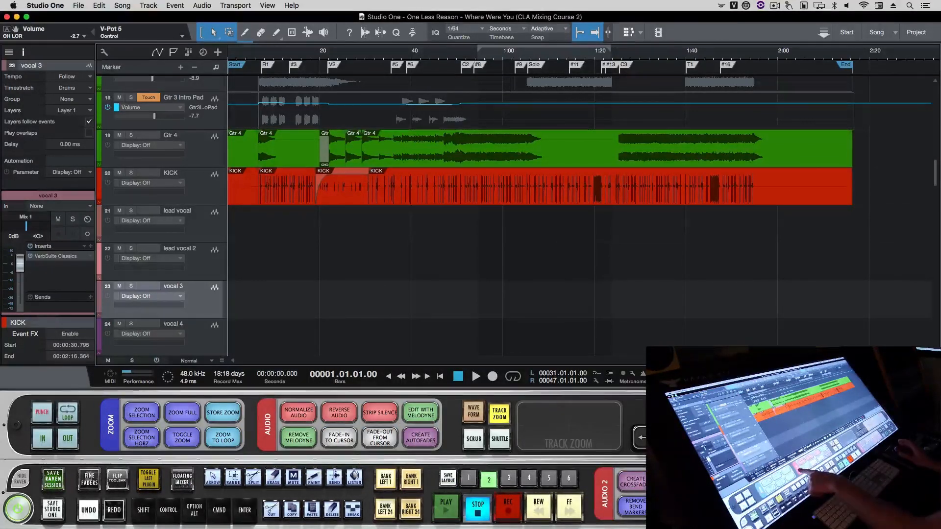
left_click(317, 348)
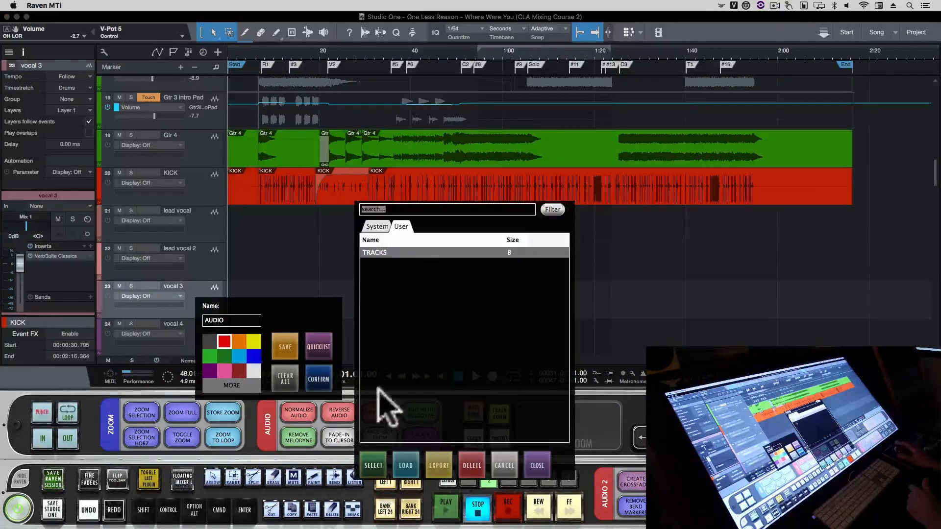
left_click(373, 465)
left_click(318, 378)
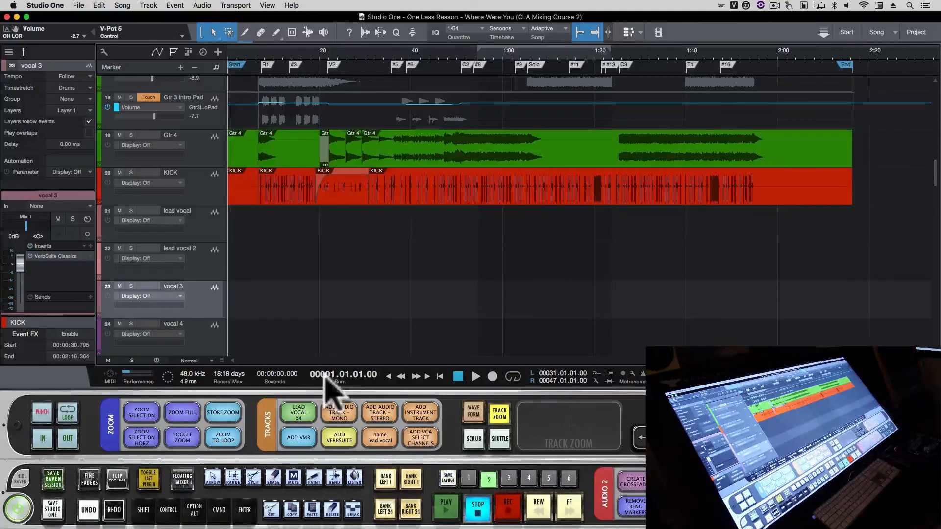
- Save the Raven session as 'raven session new' and set it as user default
left_click(53, 479)
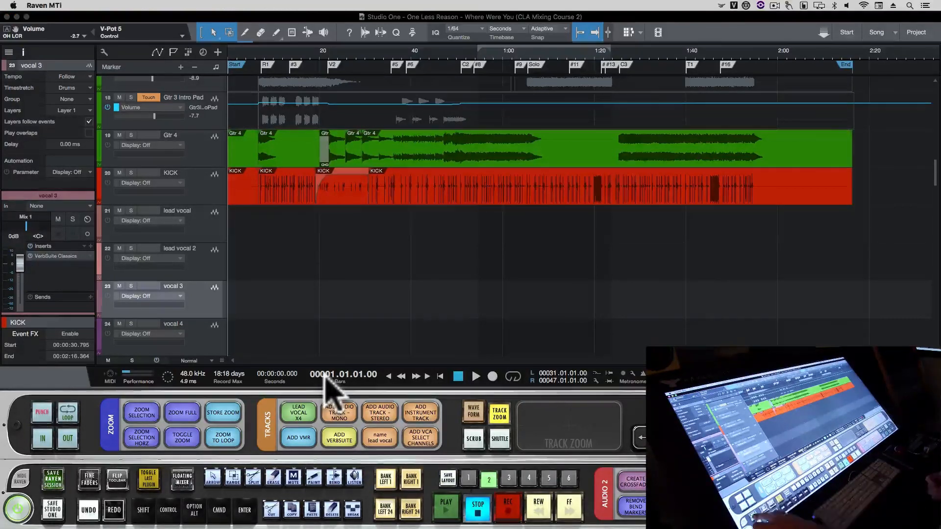
type("raven session")
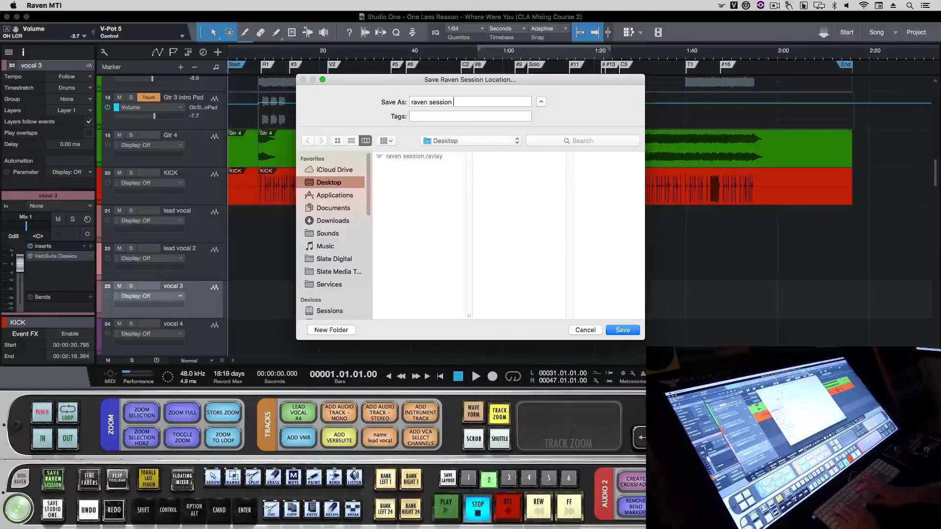
type(" new")
key("Return")
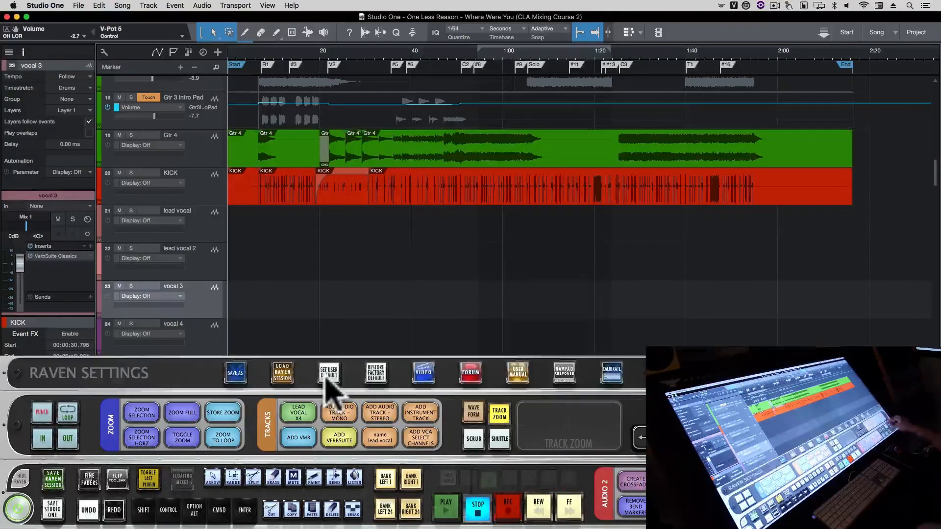
left_click(328, 375)
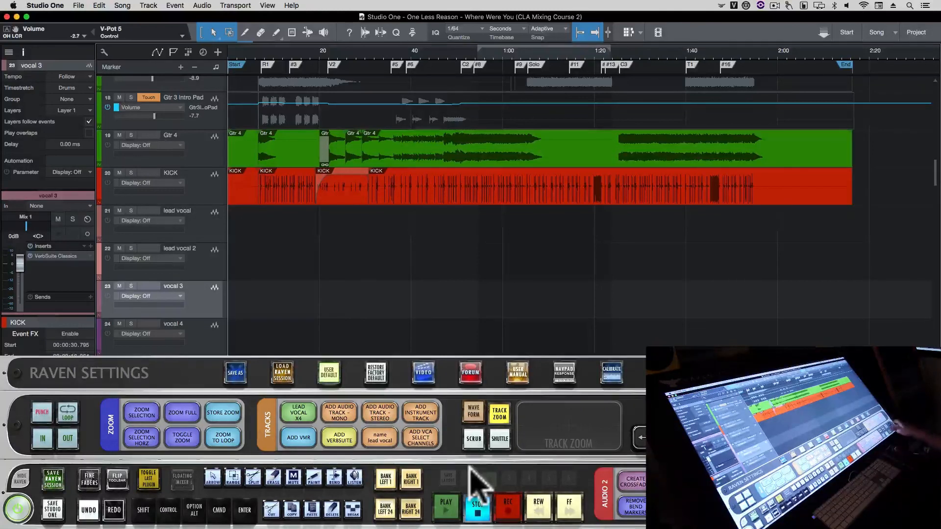